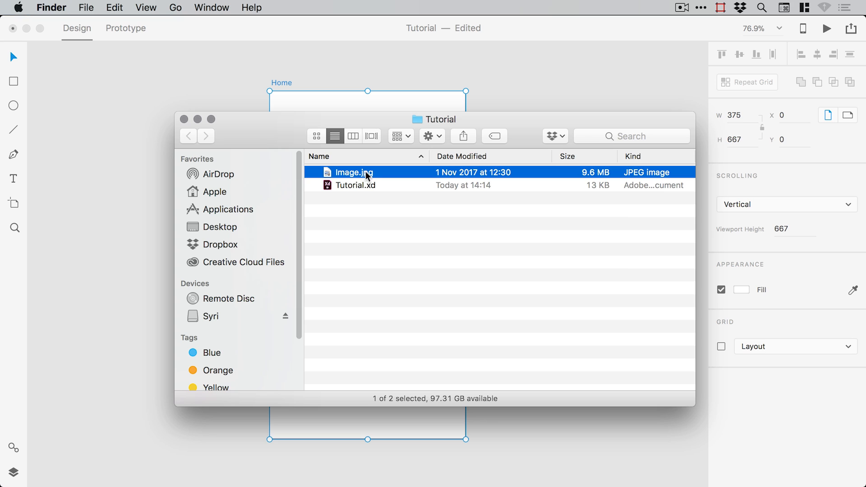
# - Preview Image.jpg in Quick Look from Finder, then return to Adobe XD
pyautogui.press('space')
pyautogui.press('space')
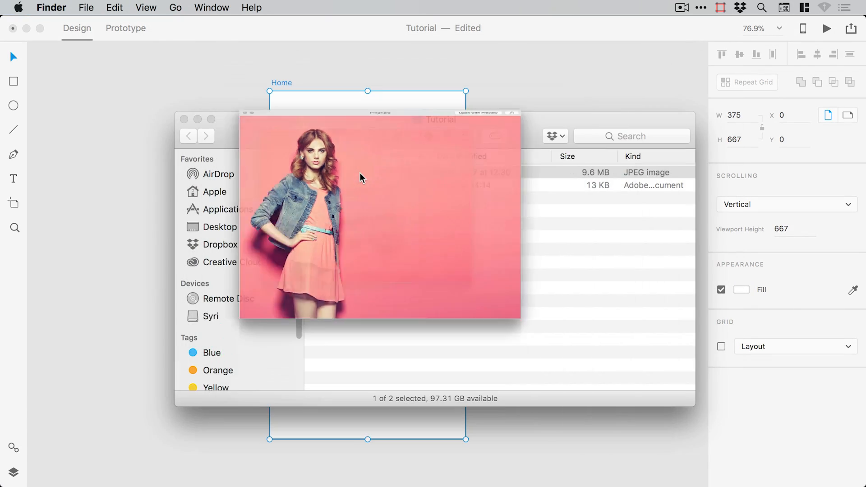
pyautogui.press('super+Tab')
# - Import Image.jpg and scale it to 976×699 over the Home artboard
pyautogui.click(71, 8)
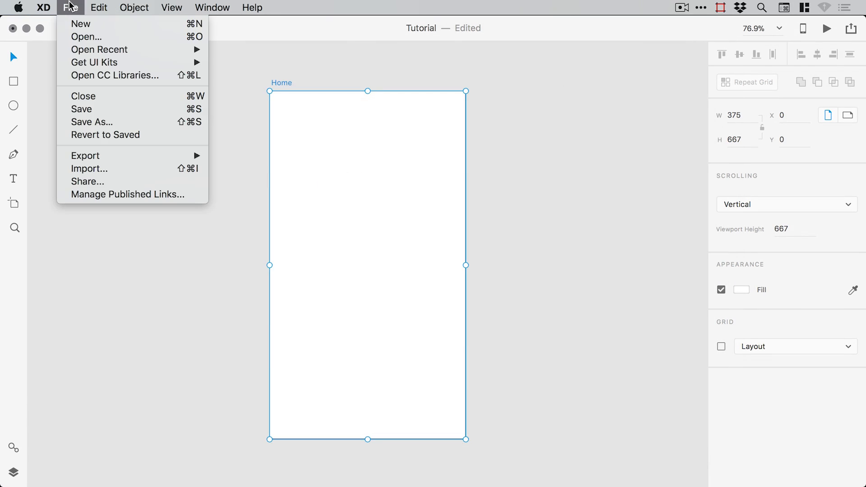
pyautogui.click(77, 169)
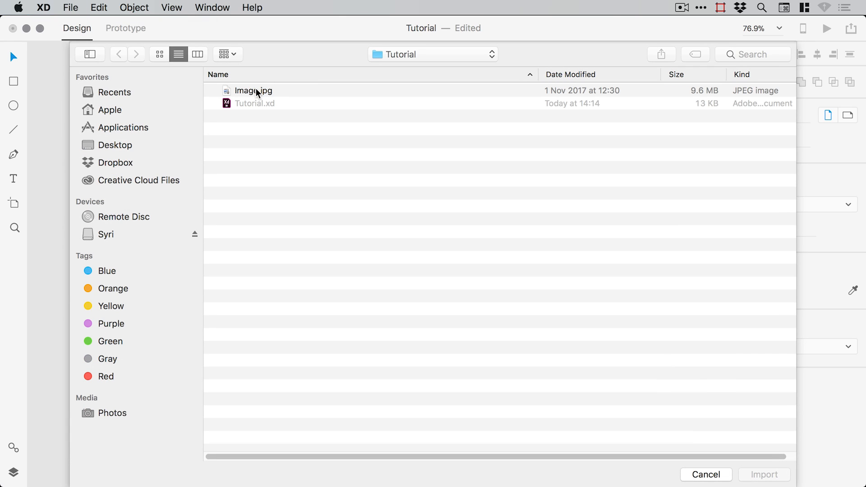
pyautogui.doubleClick(256, 90)
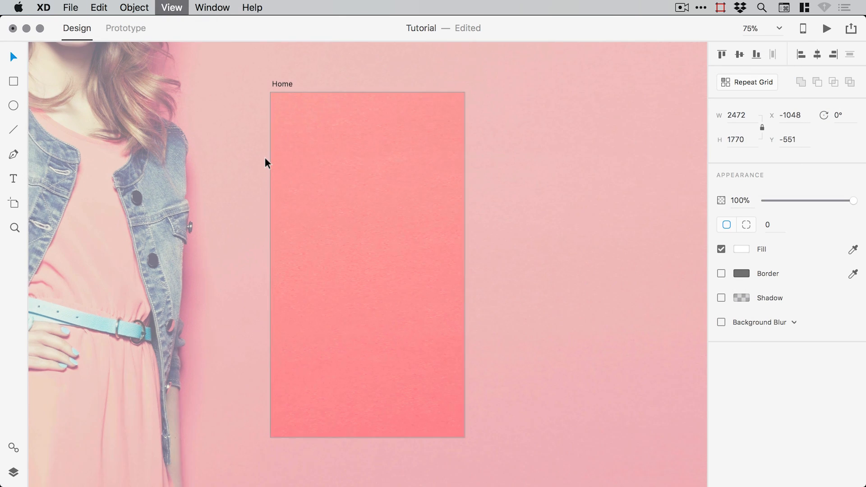
pyautogui.press('super+0')
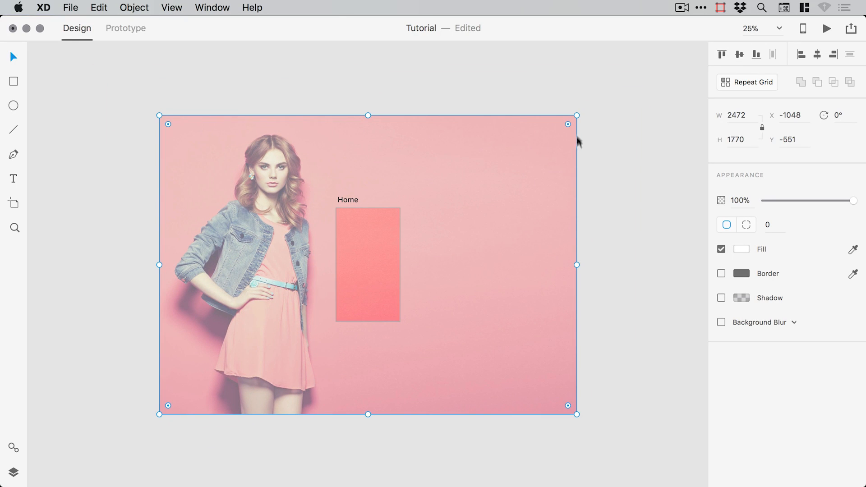
pyautogui.moveTo(575, 116); pyautogui.dragTo(305, 298)
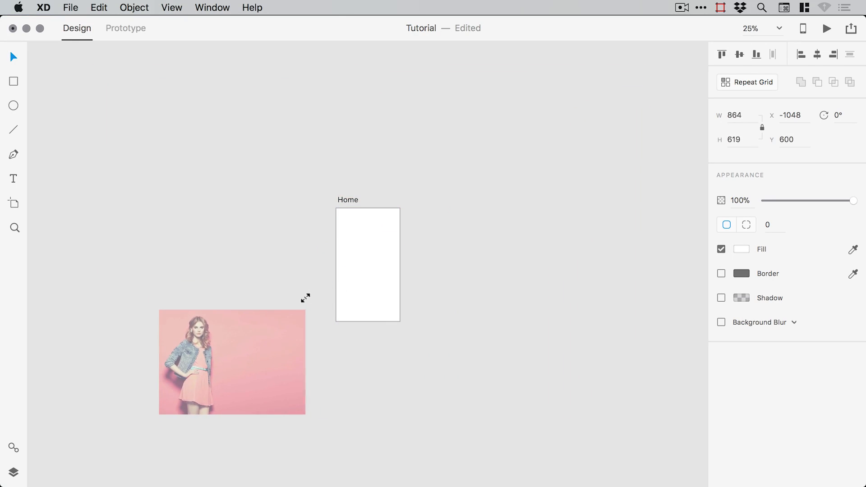
pyautogui.moveTo(248, 353); pyautogui.dragTo(400, 257)
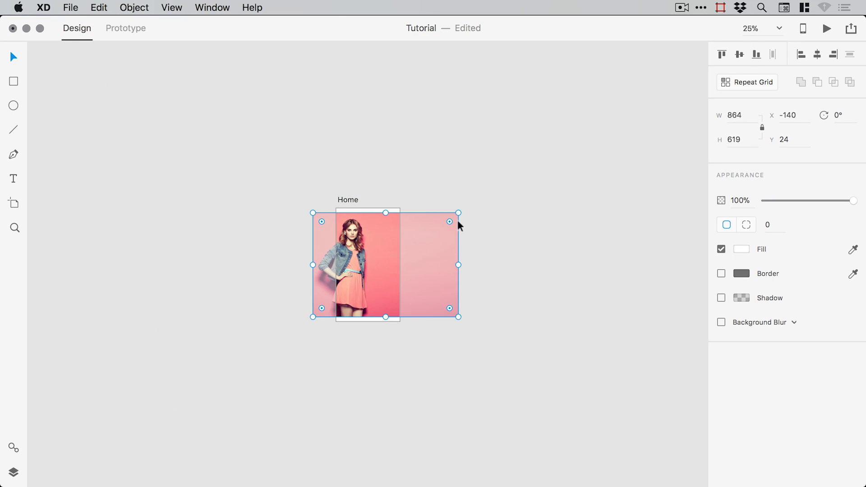
pyautogui.moveTo(458, 213); pyautogui.dragTo(477, 197)
# - Rotate the photo 8° and enlarge it to 1020×731 over the artboard
pyautogui.press('super+equal')
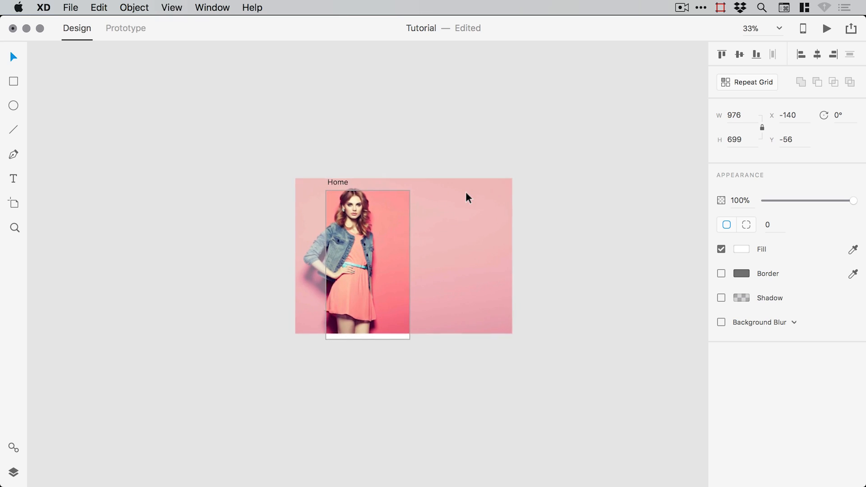
pyautogui.press('super+equal')
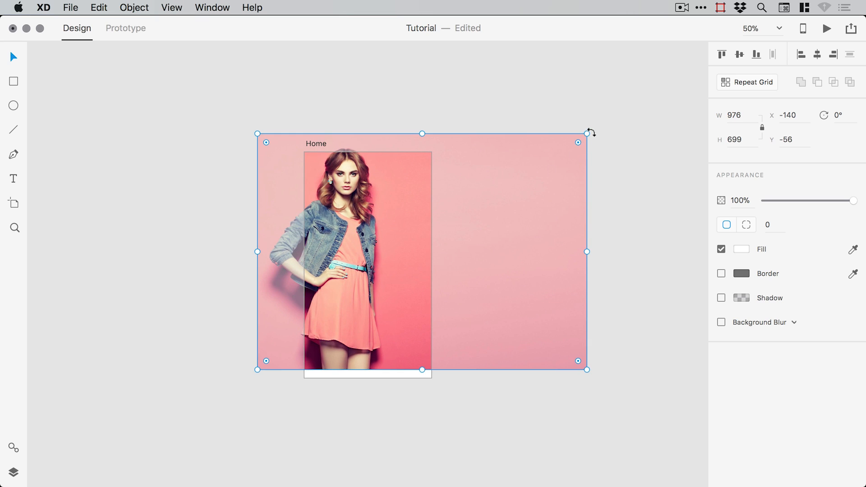
pyautogui.moveTo(591, 132); pyautogui.dragTo(601, 155)
pyautogui.moveTo(519, 192); pyautogui.dragTo(505, 205)
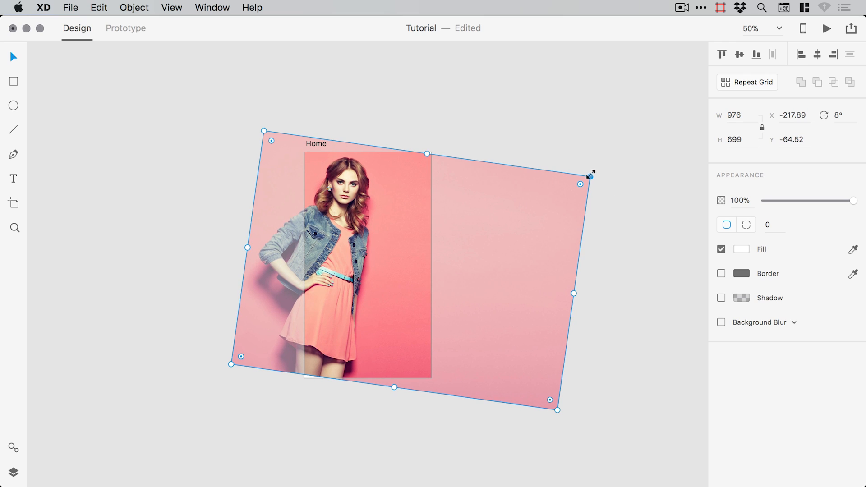
pyautogui.moveTo(590, 174)
pyautogui.mouseDown()
pyautogui.moveTo(603, 166)
pyautogui.moveTo(596, 176)
pyautogui.mouseUp()
pyautogui.moveTo(469, 198); pyautogui.dragTo(498, 198)
# - Nudge the tilted photo right and down to cover the artboard, then zoom in on it
pyautogui.press('Down')
pyautogui.press('Down')
pyautogui.press('Right')
pyautogui.press('Right')
pyautogui.press('Right')
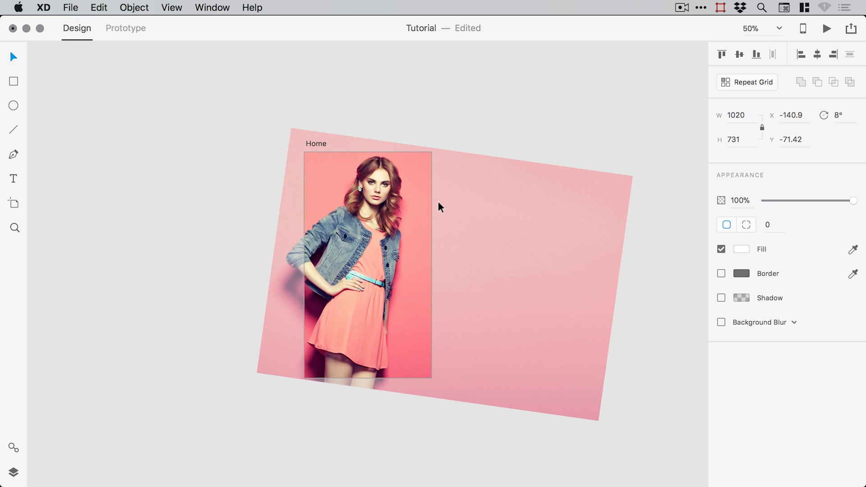
pyautogui.press('Down')
pyautogui.press('Down')
pyautogui.press('Right')
pyautogui.press('Right')
pyautogui.press('Down')
pyautogui.press('Down')
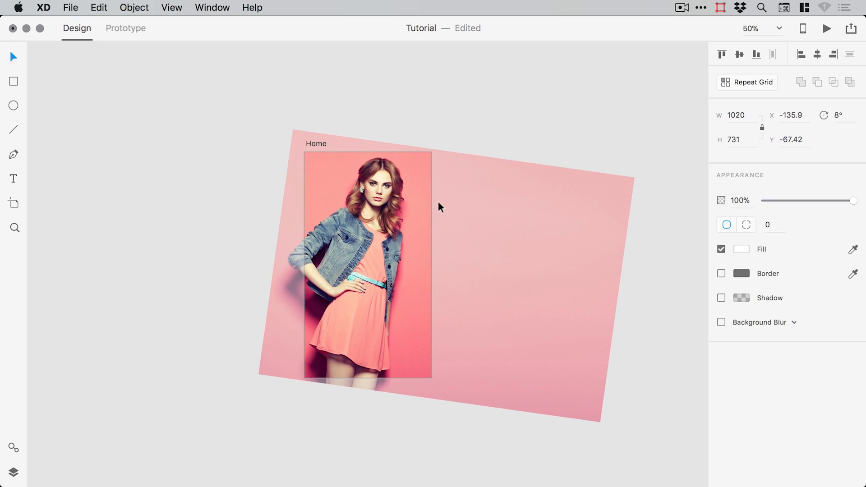
pyautogui.press('Right')
pyautogui.press('Right')
pyautogui.press('Down')
pyautogui.press('Right')
pyautogui.press('Right')
pyautogui.press('Right')
pyautogui.press('Right')
pyautogui.press('Right')
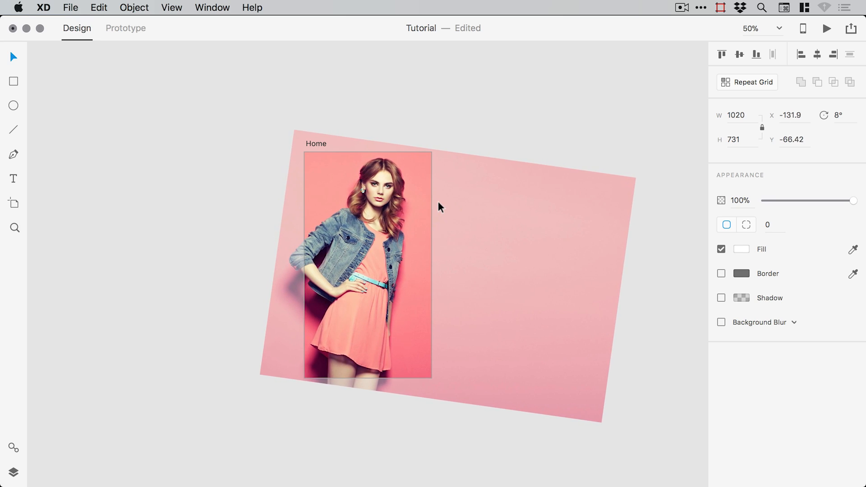
pyautogui.press('BackSpace')
pyautogui.press('z')
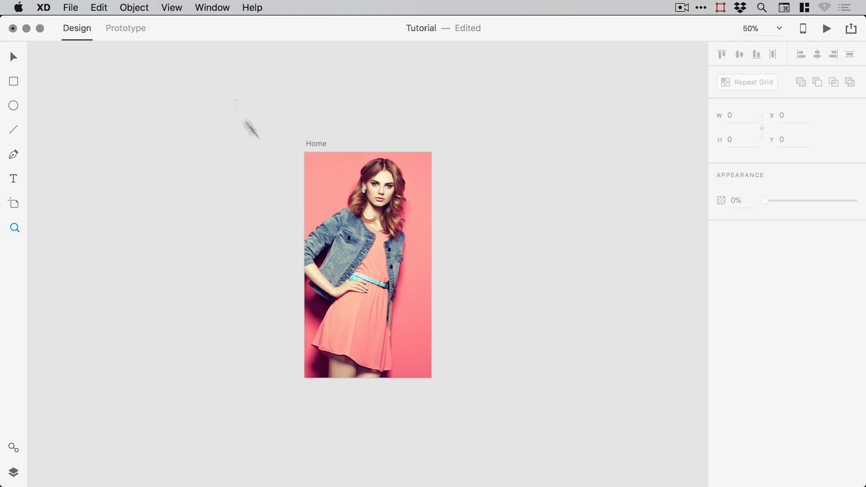
pyautogui.moveTo(237, 100); pyautogui.dragTo(533, 426)
# - Draw a white rectangle sized to fill the artboard at 375×667
pyautogui.press('super+z')
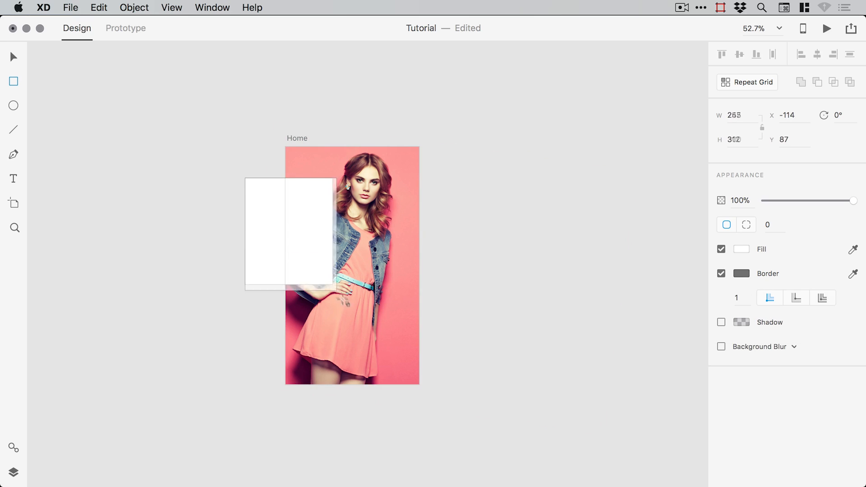
pyautogui.moveTo(332, 286); pyautogui.dragTo(353, 310)
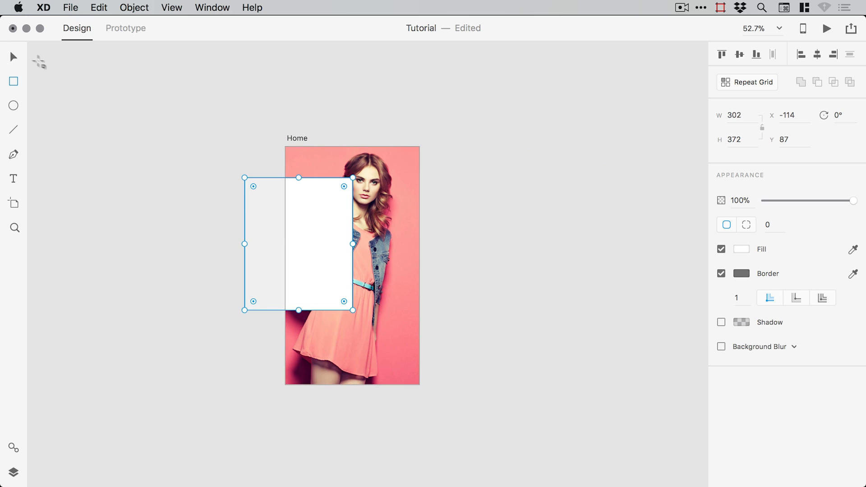
pyautogui.press('v')
pyautogui.moveTo(304, 212); pyautogui.dragTo(344, 183)
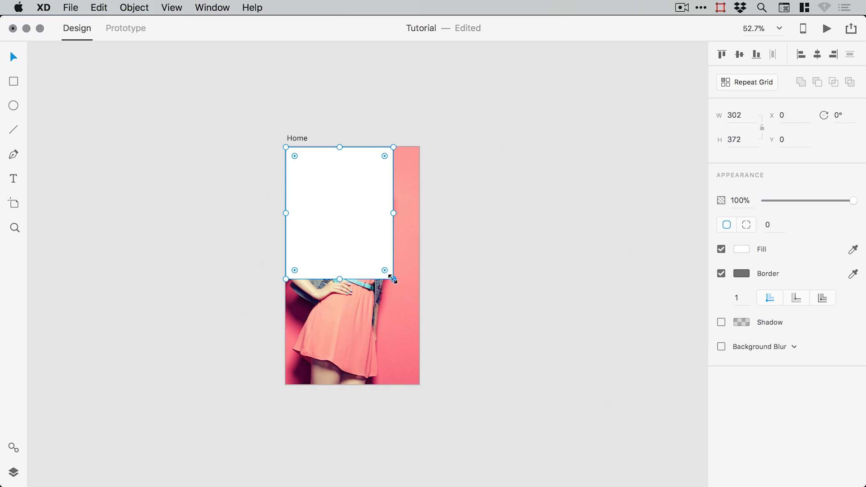
pyautogui.moveTo(394, 280); pyautogui.dragTo(419, 384)
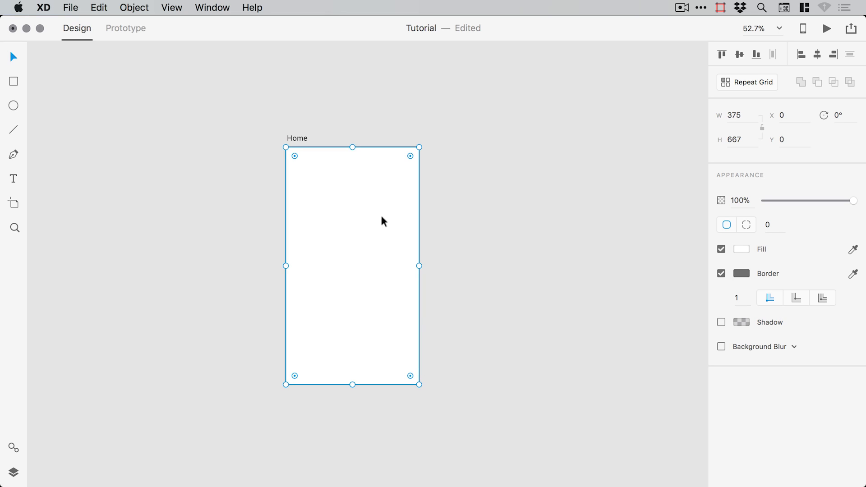
pyautogui.moveTo(381, 217); pyautogui.dragTo(154, 192)
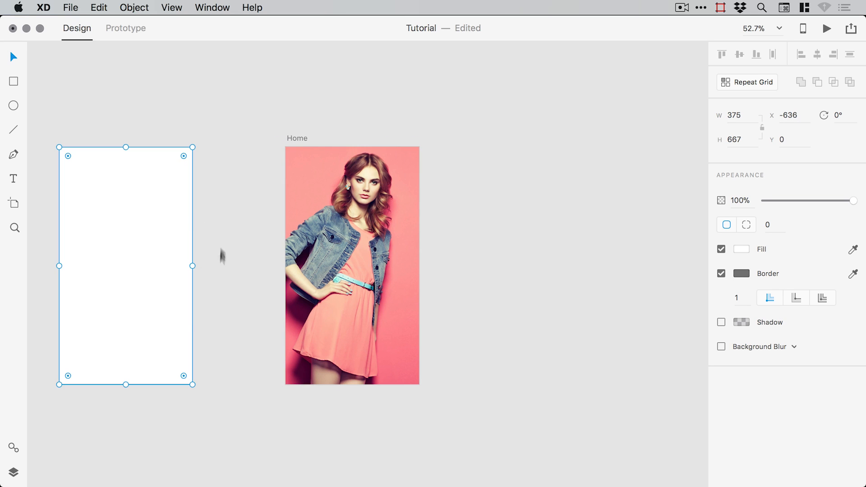
# - Copy the rectangle, place it back on the artboard at 0,0, and remove its border
pyautogui.click(13, 473)
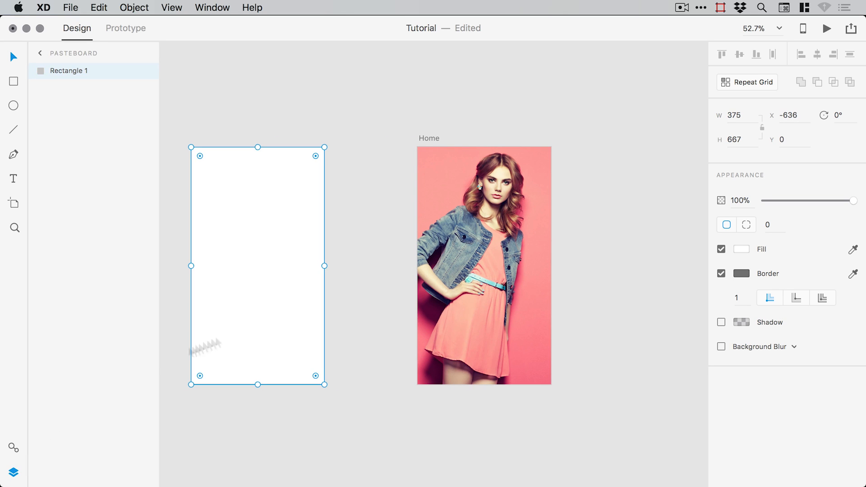
pyautogui.click(501, 202)
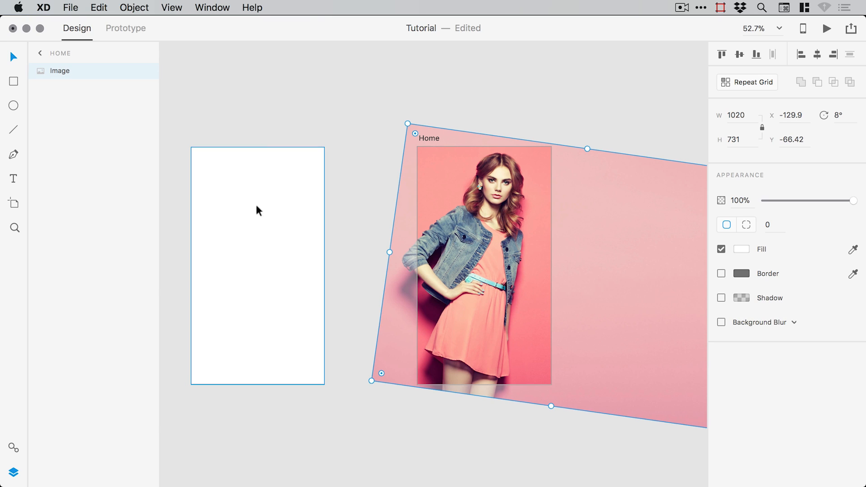
pyautogui.click(271, 212)
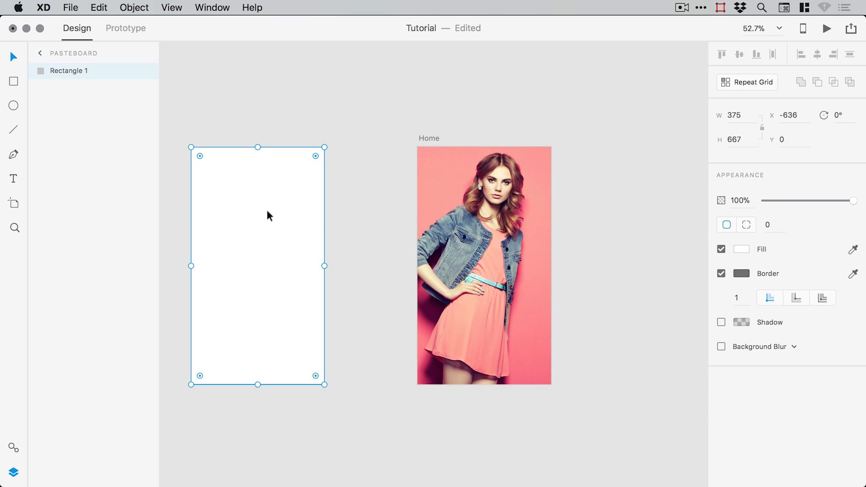
pyautogui.click(99, 8)
pyautogui.click(105, 70)
pyautogui.moveTo(299, 202); pyautogui.dragTo(520, 221)
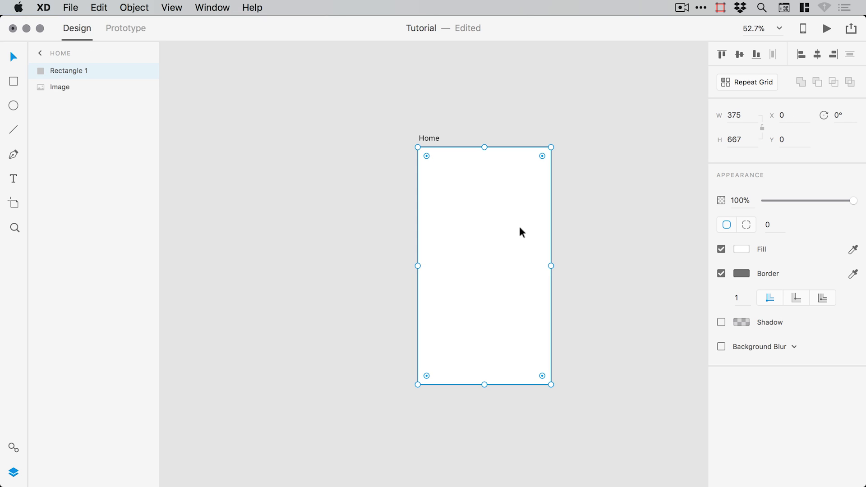
pyautogui.click(720, 273)
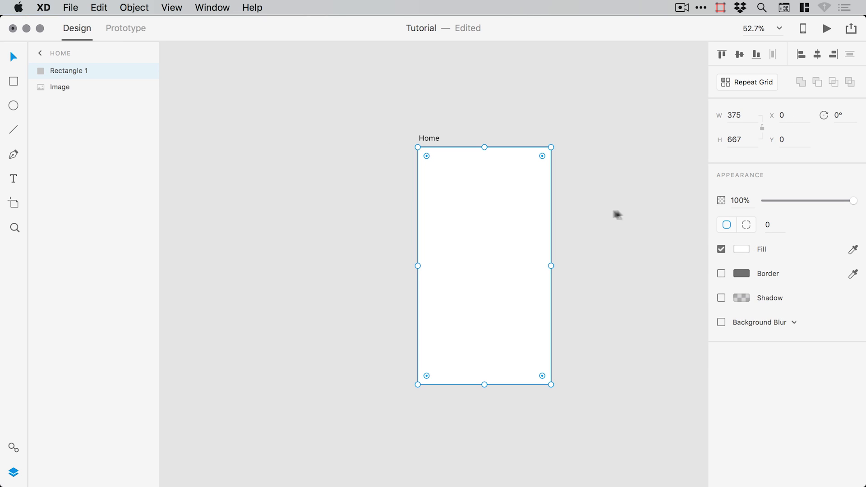
# - Fill the rectangle red and mask the tilted photo with it
pyautogui.click(741, 249)
pyautogui.moveTo(644, 201); pyautogui.dragTo(660, 185)
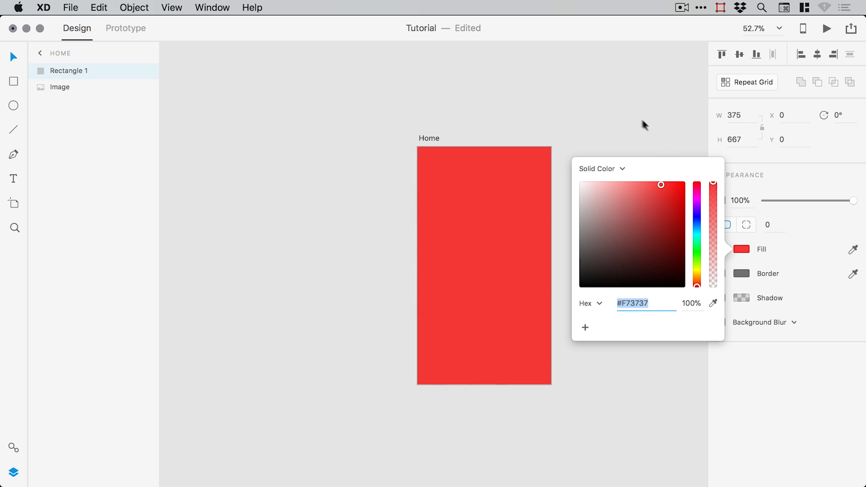
pyautogui.click(638, 114)
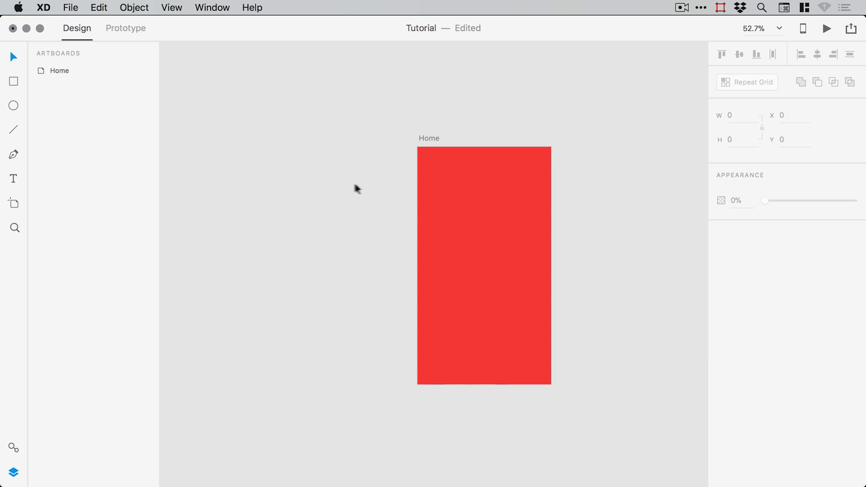
pyautogui.moveTo(364, 180); pyautogui.dragTo(521, 304)
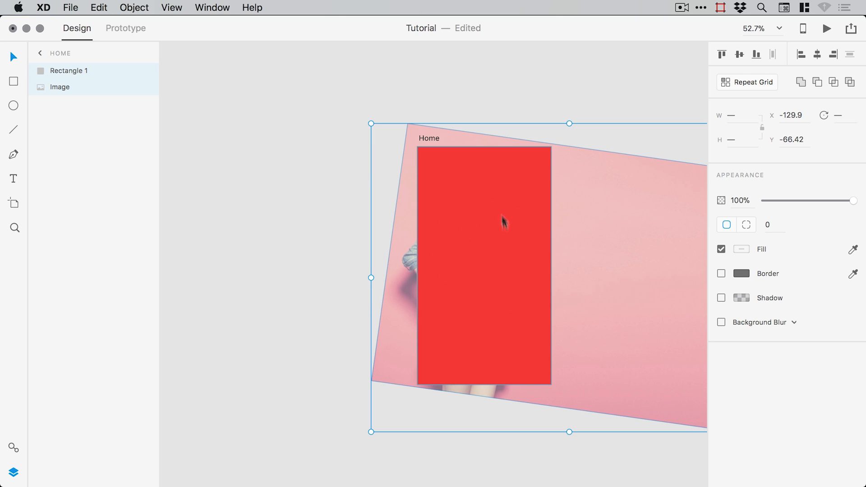
pyautogui.click(134, 7)
pyautogui.click(149, 114)
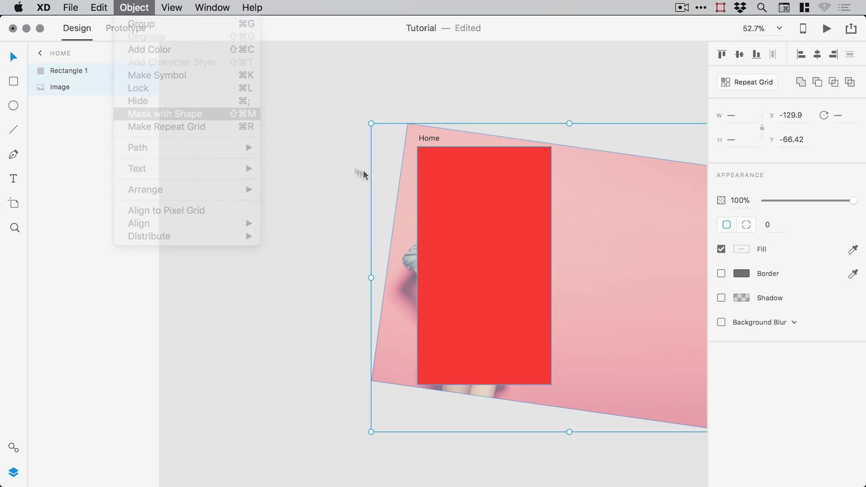
pyautogui.click(342, 194)
pyautogui.click(482, 211)
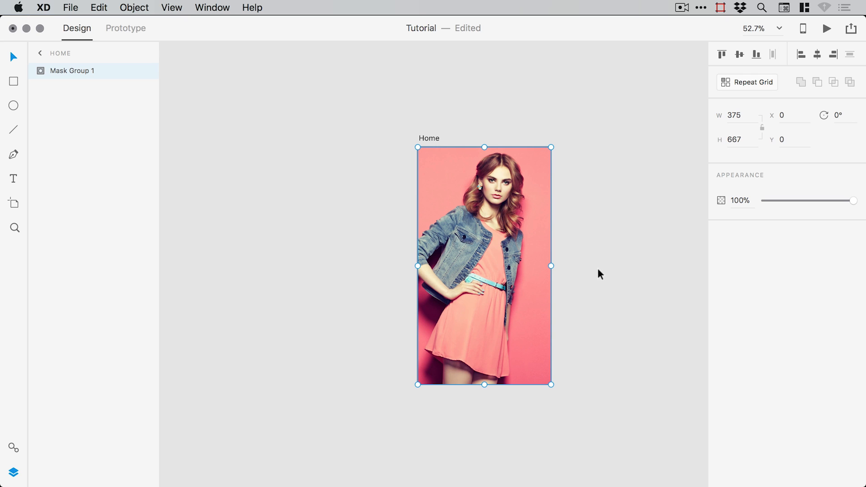
# - Rename the Mask Group 1 layer to Image
pyautogui.doubleClick(71, 72)
pyautogui.press('BackSpace')
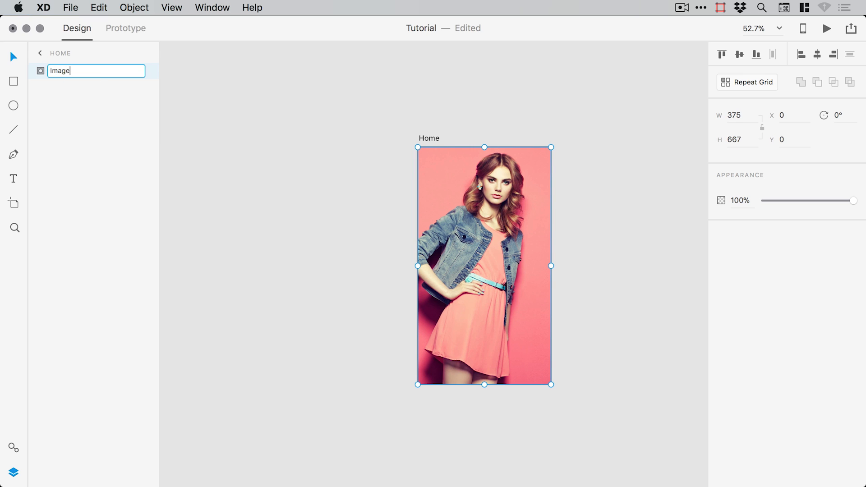
pyautogui.press('Return')
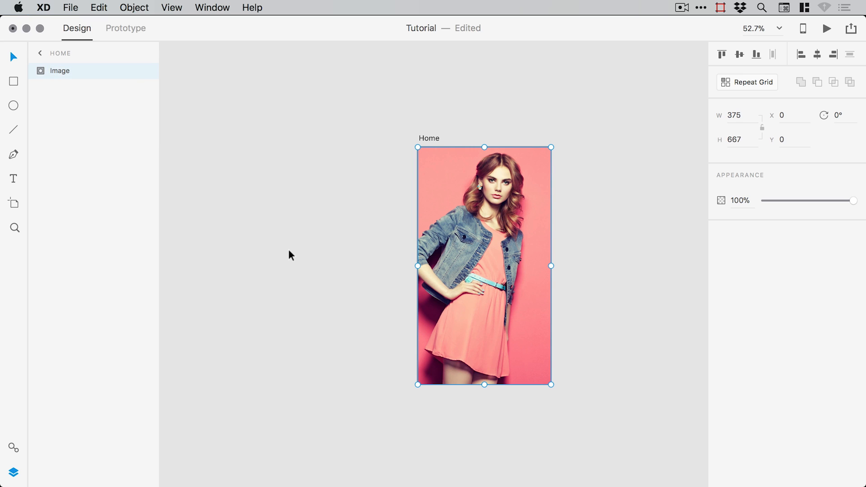
# - Paste the copied rectangle, remove its border, fill it #F5396B and place it over the artboard
pyautogui.click(103, 9)
pyautogui.click(105, 84)
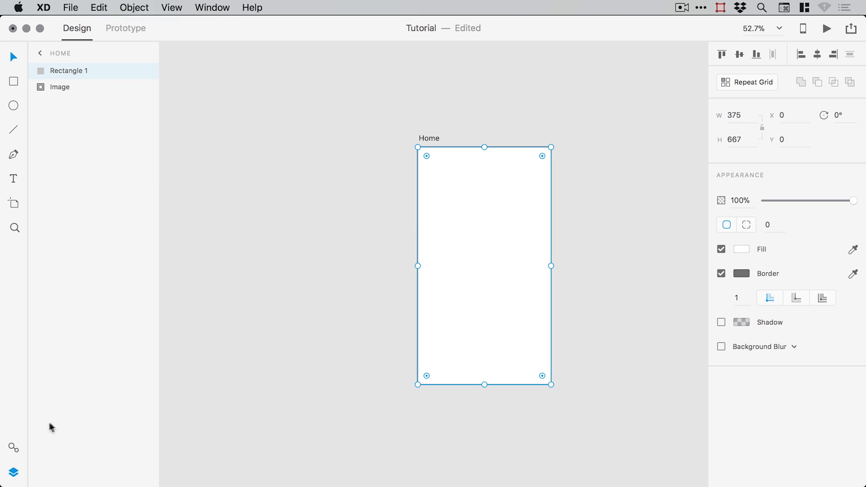
pyautogui.moveTo(485, 227); pyautogui.dragTo(319, 224)
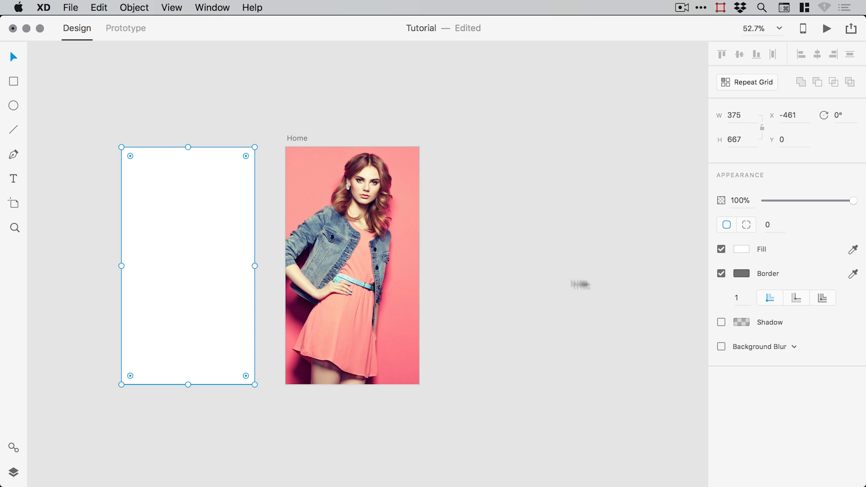
pyautogui.click(721, 273)
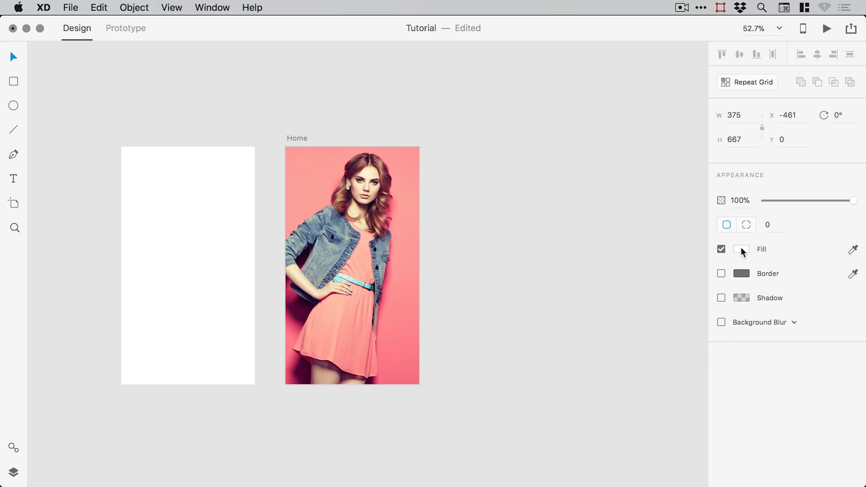
pyautogui.click(742, 249)
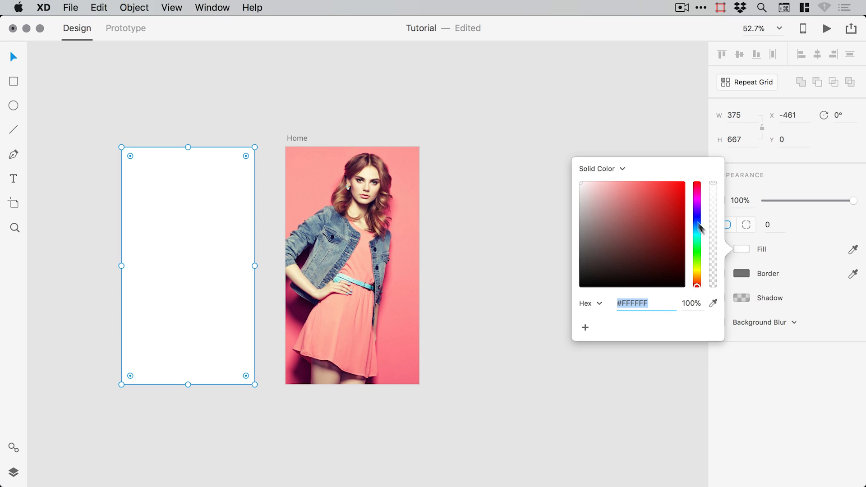
pyautogui.moveTo(672, 195); pyautogui.dragTo(696, 185)
pyautogui.click(697, 187)
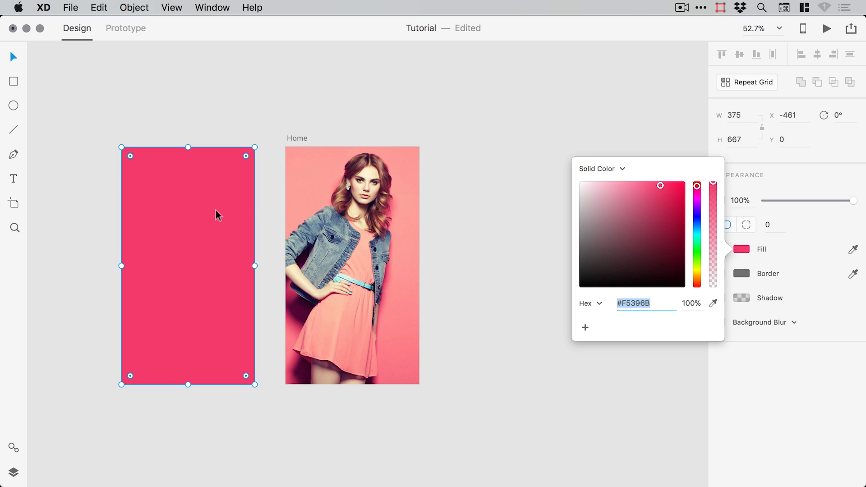
pyautogui.moveTo(219, 211); pyautogui.dragTo(380, 215)
pyautogui.press('super+equal')
# - Drag the pink rectangle's Appearance opacity down to 50%
pyautogui.hscroll(-3, 542, 171)
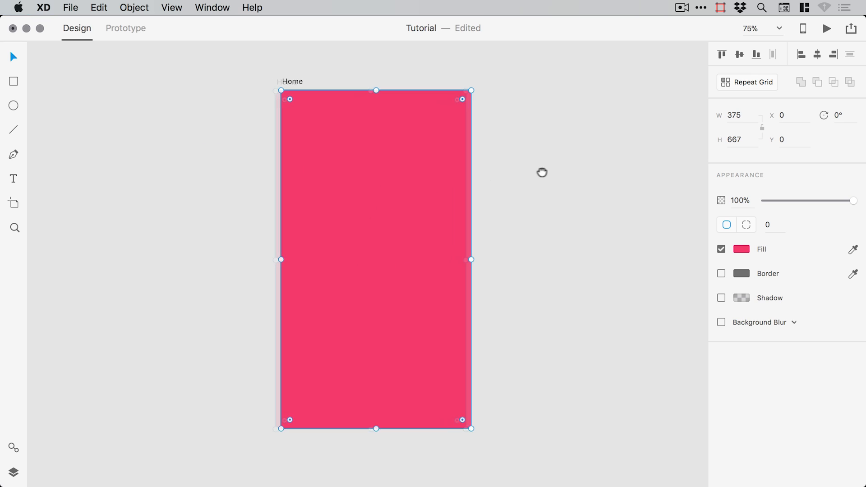
pyautogui.moveTo(851, 201); pyautogui.dragTo(811, 207)
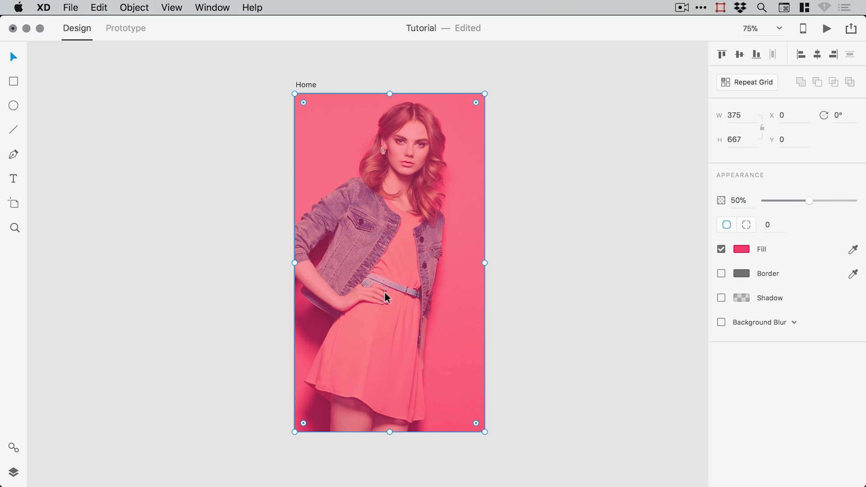
pyautogui.moveTo(835, 200); pyautogui.dragTo(809, 200)
# - Switch the overlay fill to a linear gradient with a bright pink end stop
pyautogui.click(741, 250)
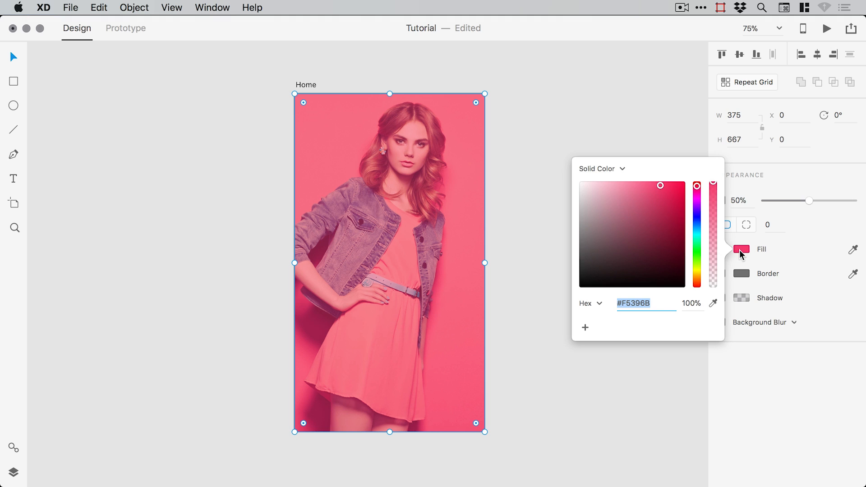
pyautogui.click(623, 169)
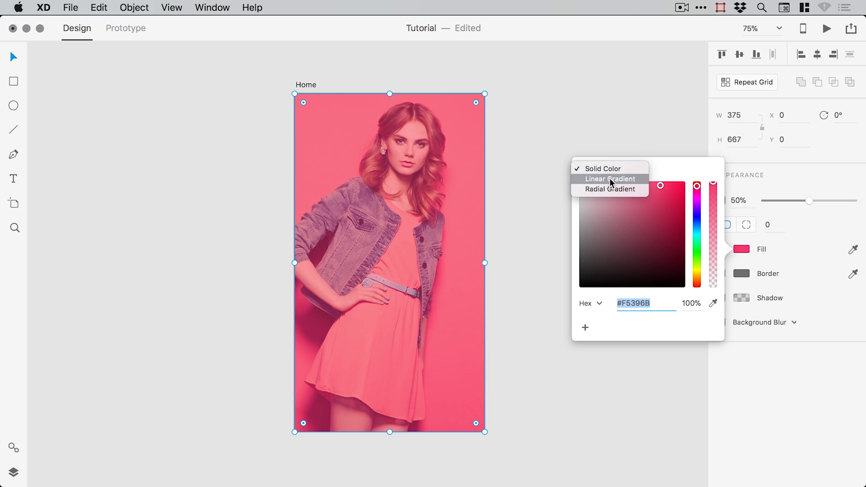
pyautogui.click(609, 179)
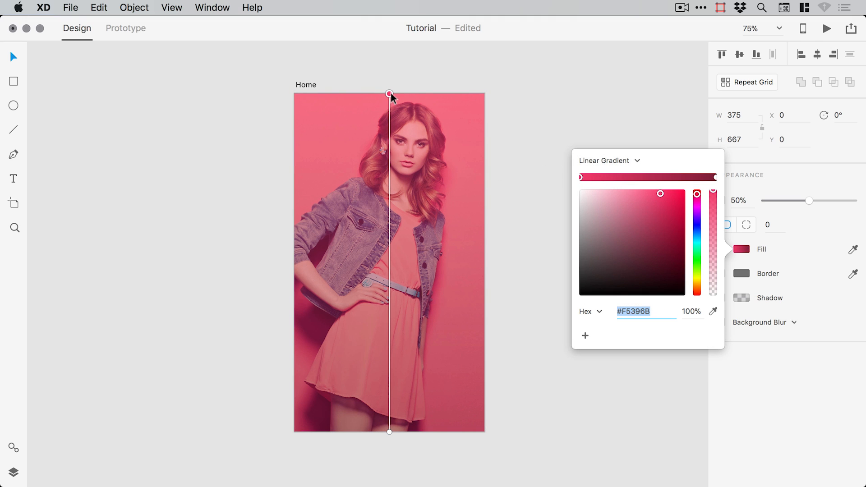
pyautogui.moveTo(389, 93)
pyautogui.mouseDown()
pyautogui.moveTo(422, 181)
pyautogui.moveTo(389, 93)
pyautogui.mouseUp()
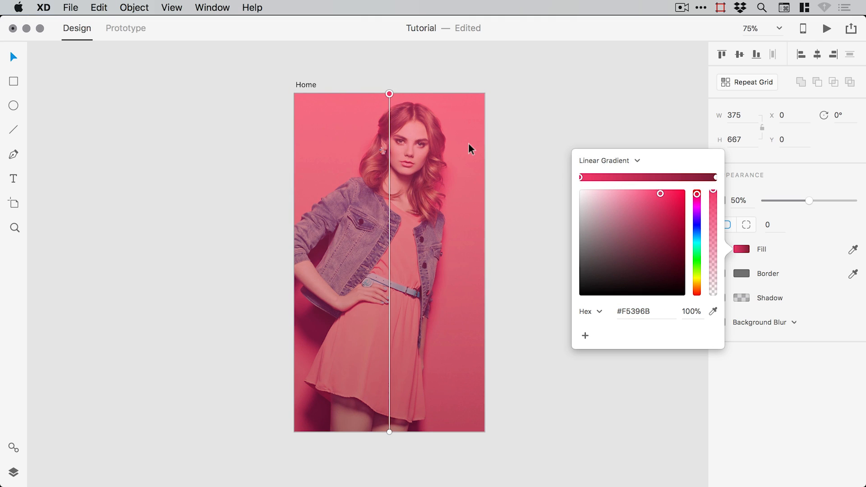
pyautogui.click(715, 178)
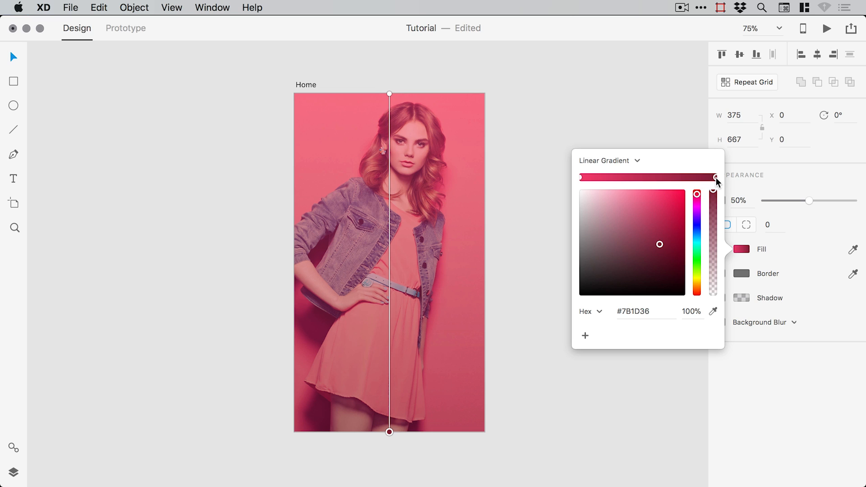
pyautogui.moveTo(672, 194); pyautogui.dragTo(667, 194)
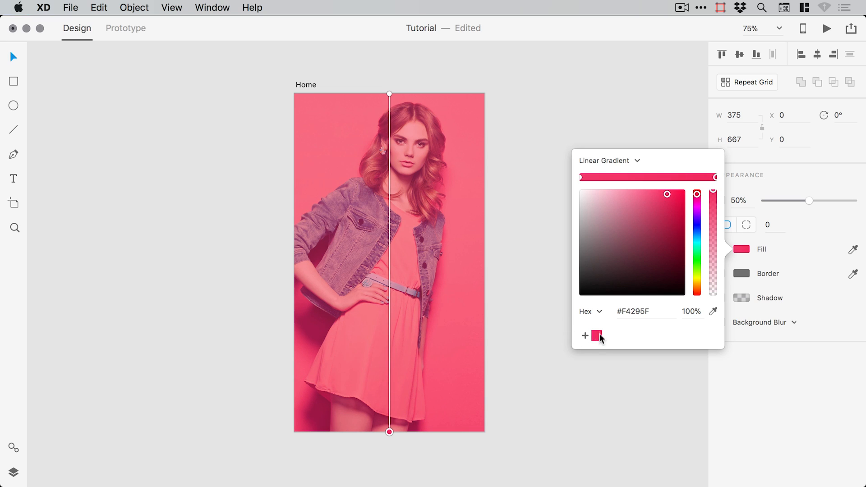
# - Give the start stop the saved pink #F4295F at about 20% alpha
pyautogui.click(580, 177)
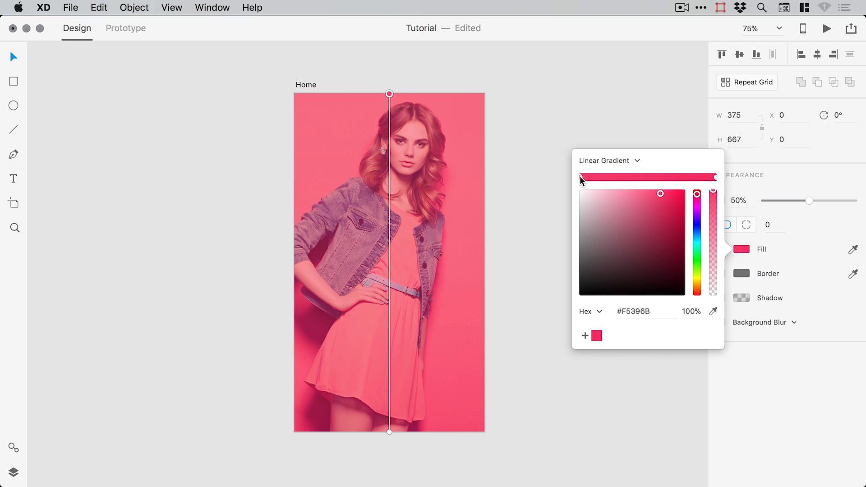
pyautogui.click(597, 338)
pyautogui.moveTo(712, 195); pyautogui.dragTo(701, 303)
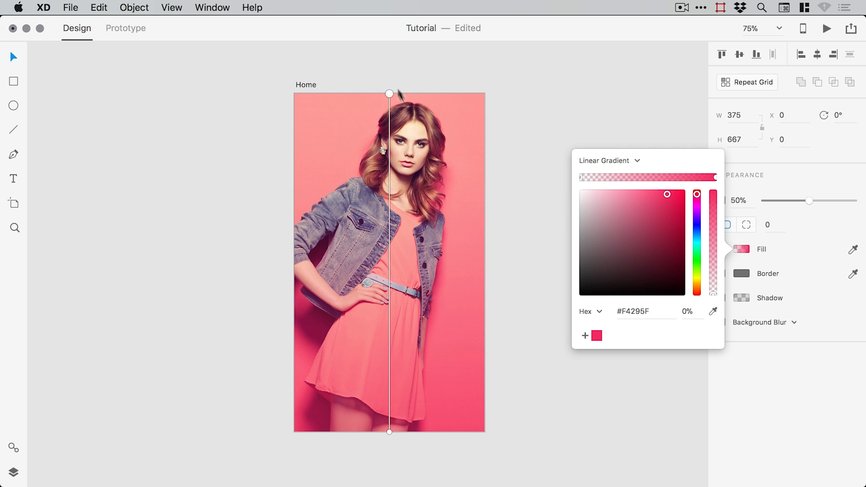
pyautogui.moveTo(714, 291)
pyautogui.mouseDown()
pyautogui.moveTo(714, 283)
pyautogui.moveTo(715, 300)
pyautogui.moveTo(716, 275)
pyautogui.mouseUp()
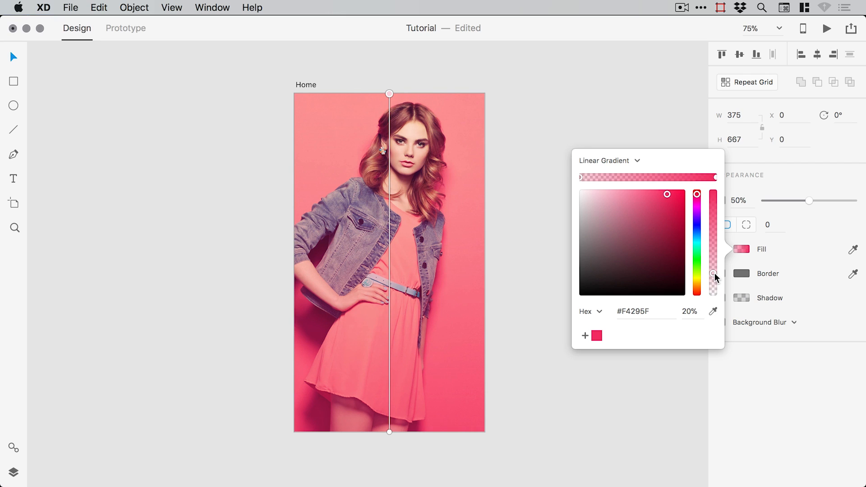
pyautogui.click(531, 108)
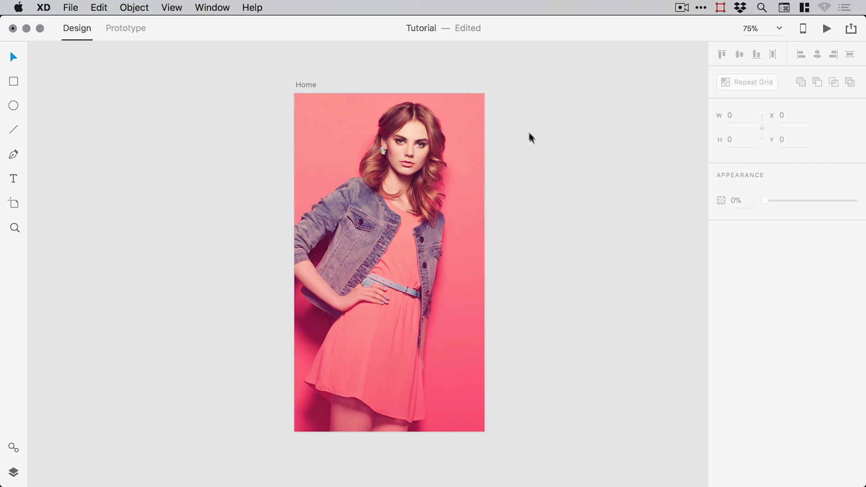
# - Compare the artboard with and without the overlay, restore it at 0,0, and show the Layers panel
pyautogui.moveTo(394, 211); pyautogui.dragTo(602, 200)
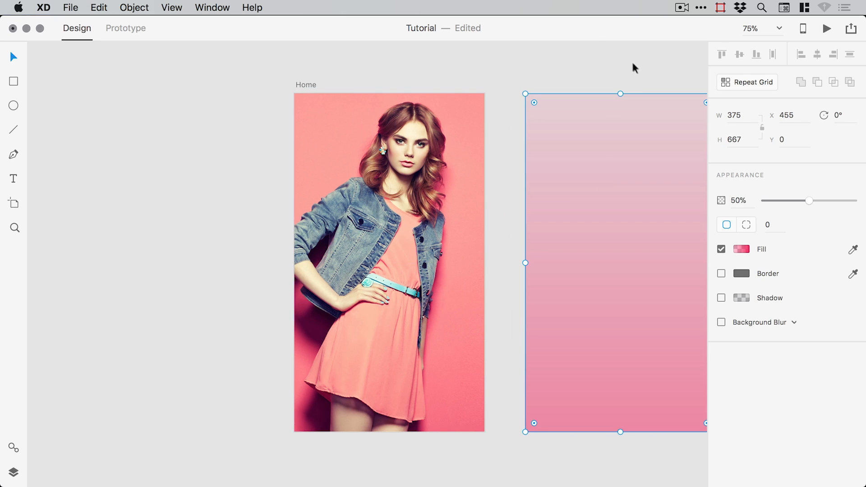
pyautogui.click(633, 68)
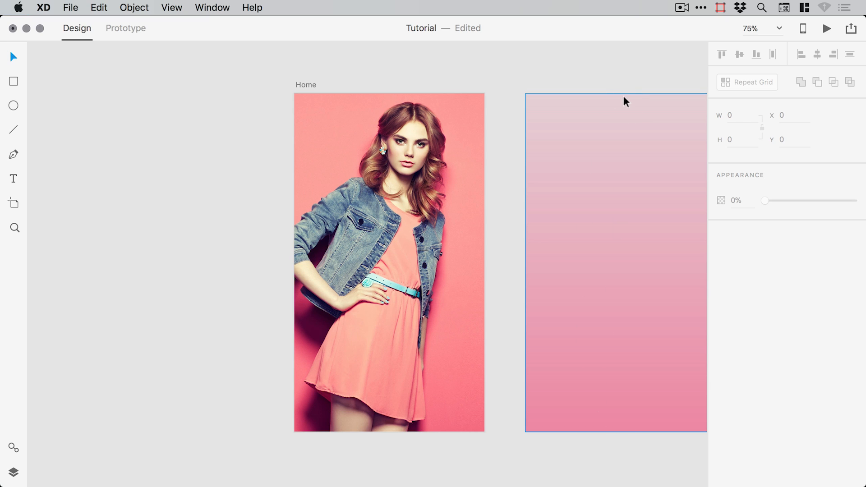
pyautogui.press('super+z')
pyautogui.click(595, 104)
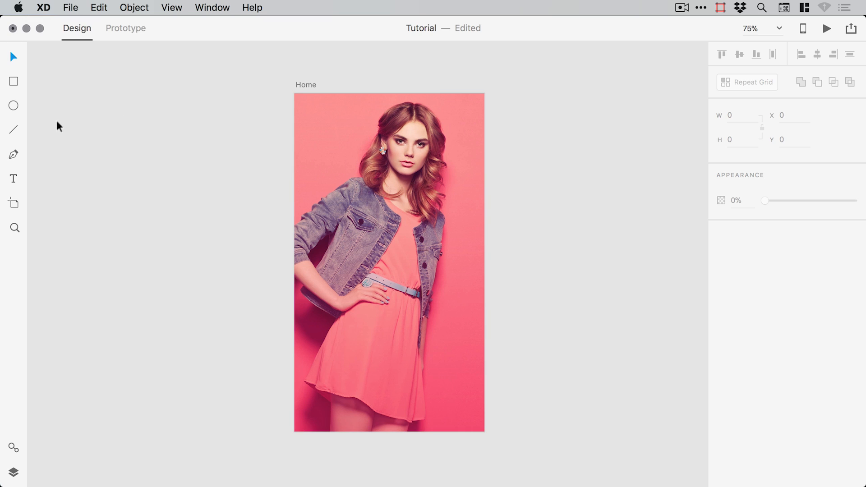
pyautogui.moveTo(370, 177); pyautogui.dragTo(398, 177)
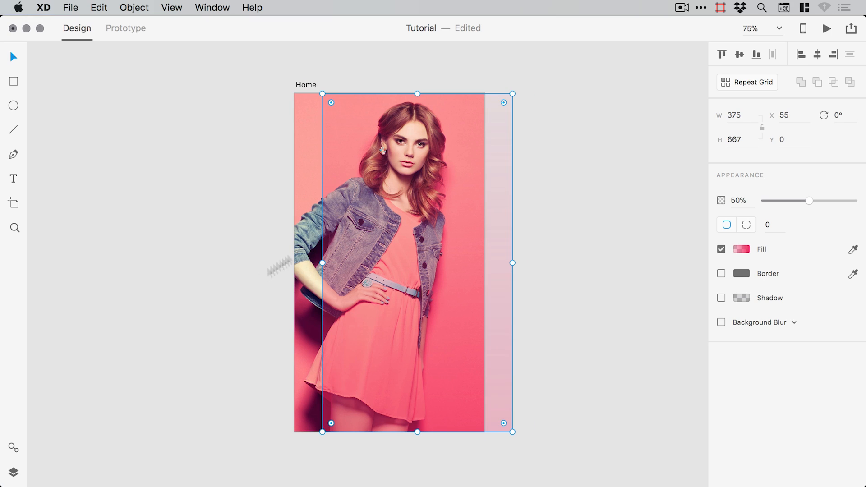
pyautogui.press('super+z')
pyautogui.click(13, 474)
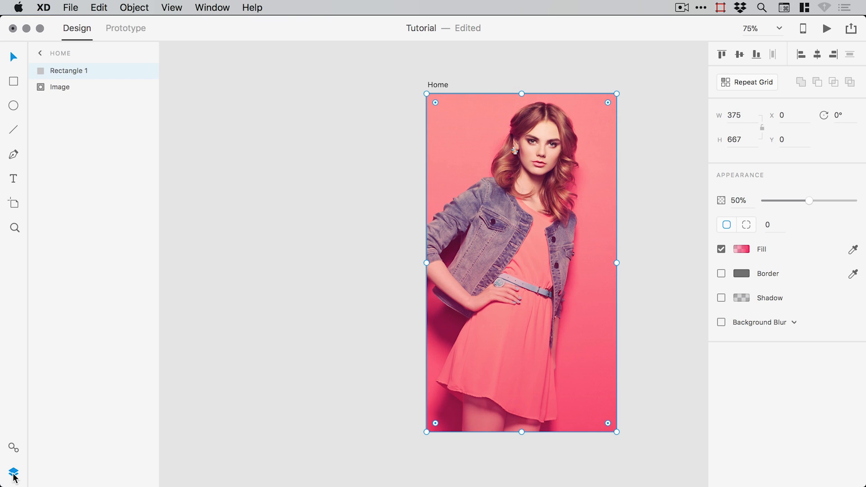
# - Rename Rectangle 1 to Overlay and group it with the Image layer
pyautogui.doubleClick(68, 70)
pyautogui.write('Overlay')
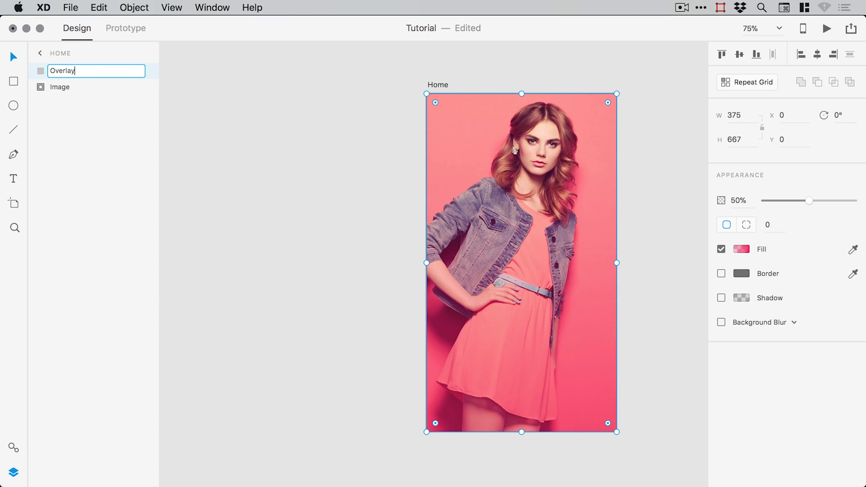
pyautogui.press('Return')
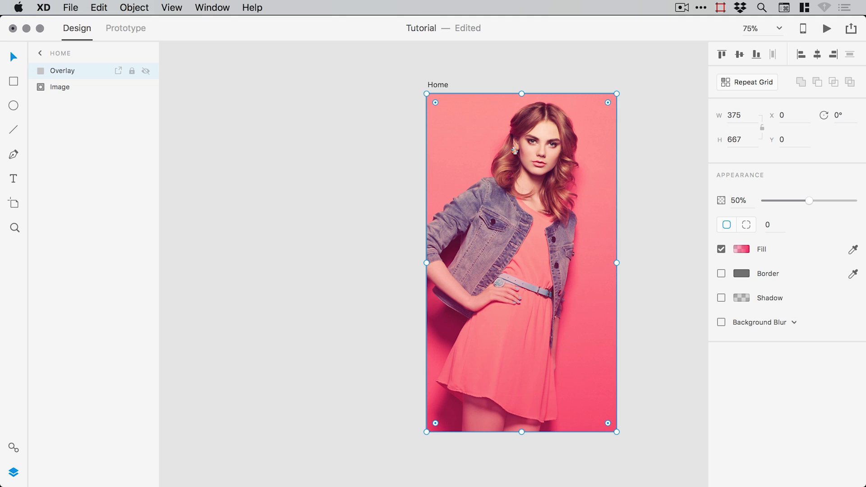
pyautogui.keyDown('shift'); pyautogui.click(66, 88); pyautogui.keyUp('shift')
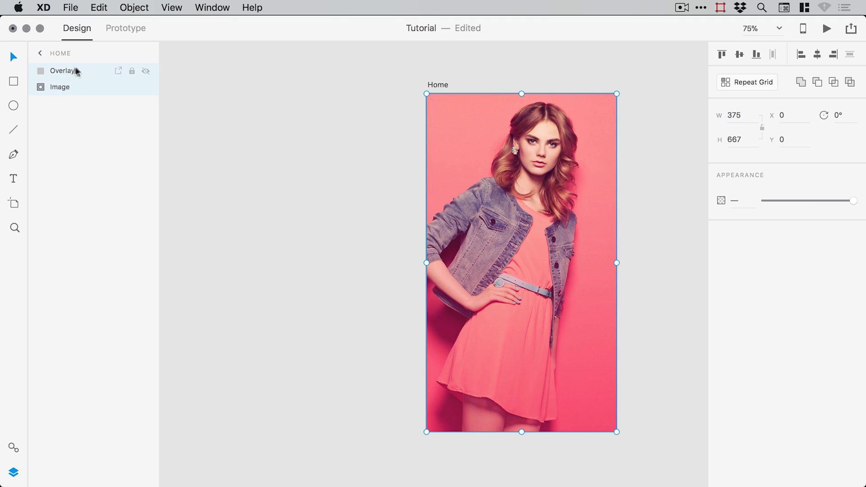
pyautogui.click(134, 8)
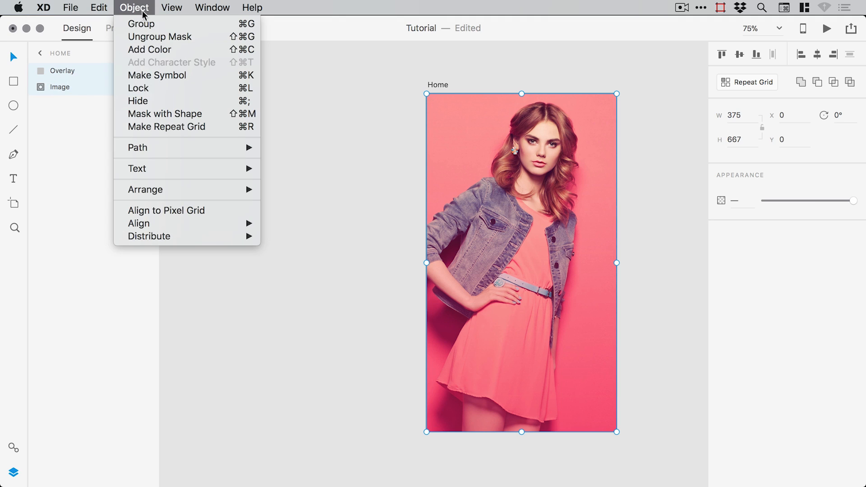
pyautogui.click(142, 25)
# - Name the new group Background, lock it, and deselect it
pyautogui.doubleClick(63, 70)
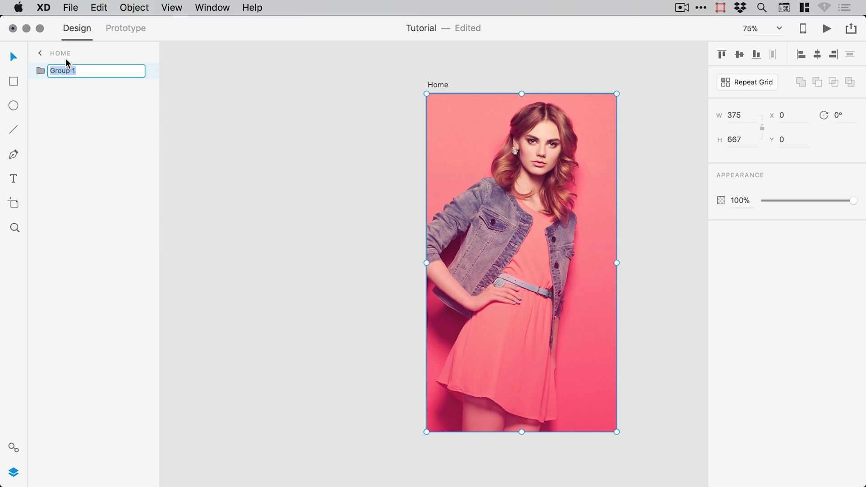
pyautogui.write('Background')
pyautogui.press('Return')
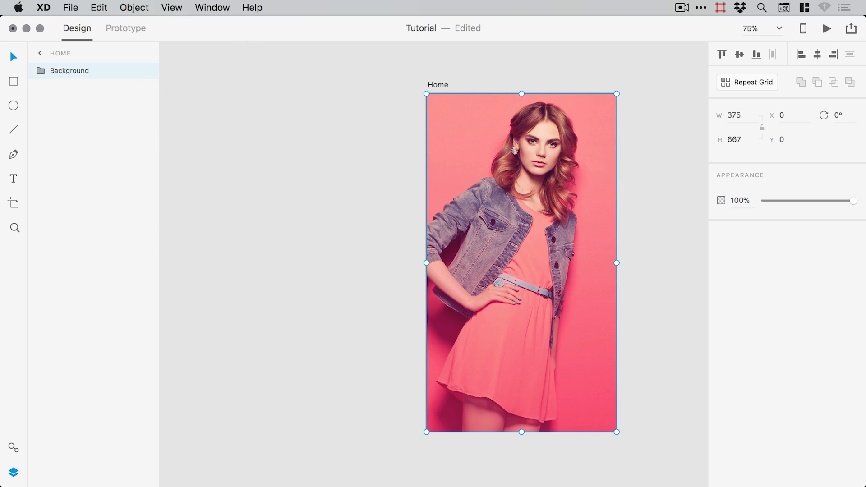
pyautogui.click(132, 71)
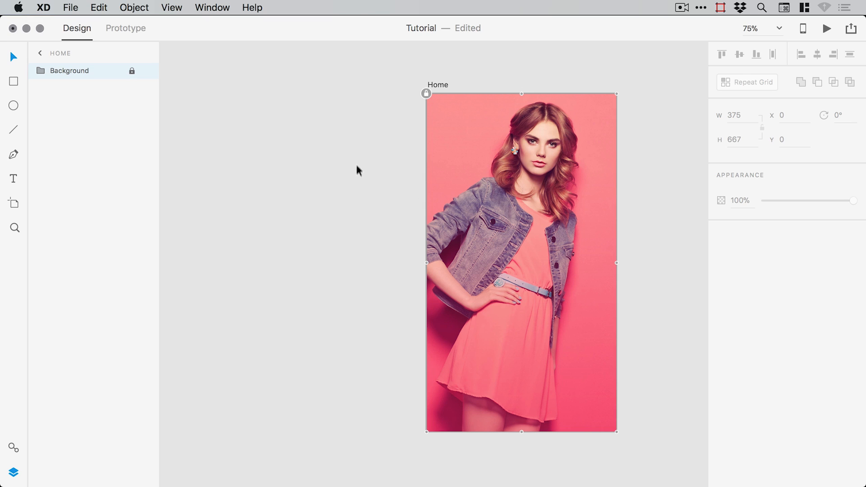
pyautogui.click(13, 471)
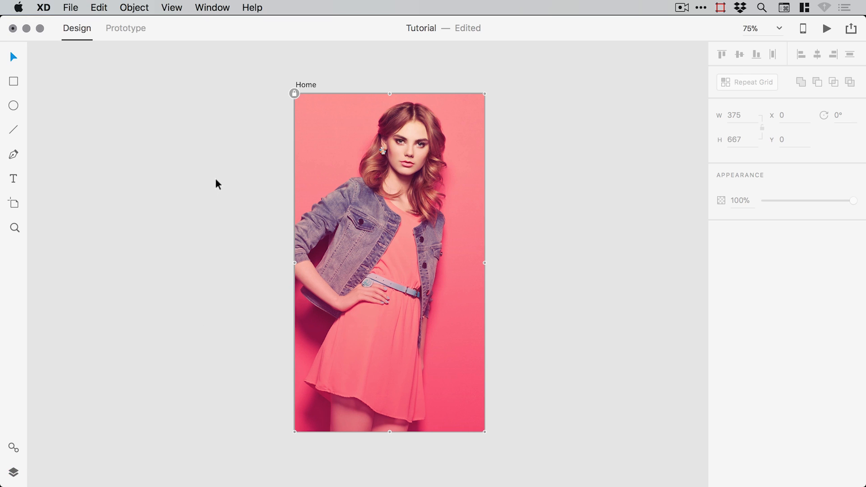
pyautogui.click(219, 155)
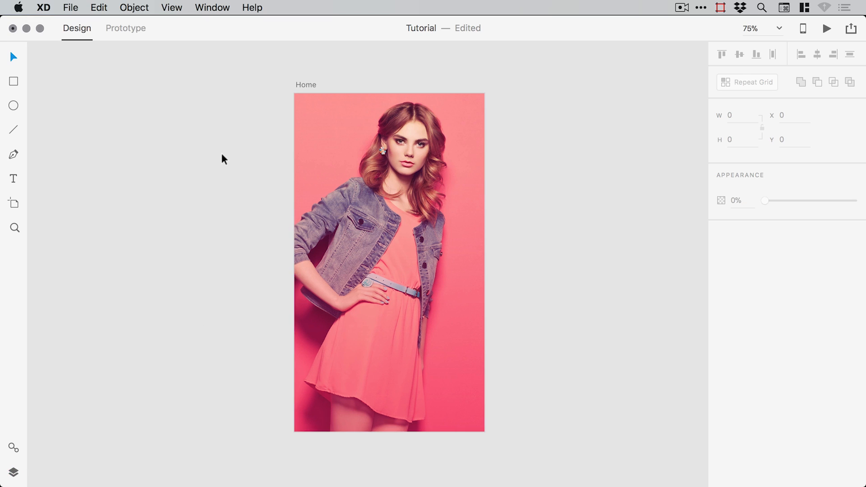
# - Add a text box on the artboard reading NEW SUMMER
pyautogui.click(14, 182)
pyautogui.click(348, 245)
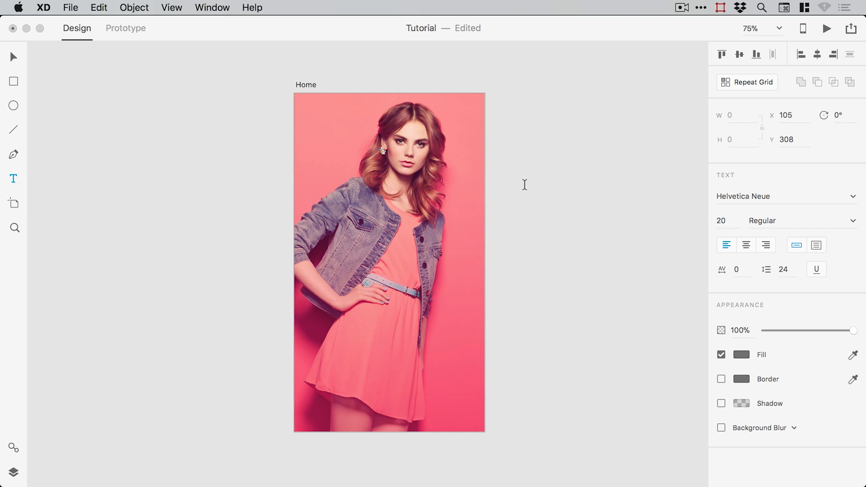
pyautogui.write('NEW SUMMER')
pyautogui.press('Escape')
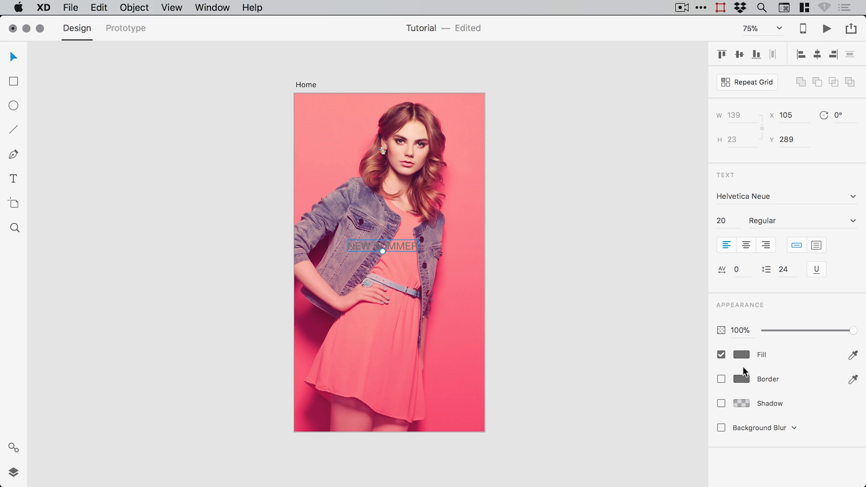
# - Make the headline white, size 30 and centre-aligned, then zoom in on it
pyautogui.click(743, 354)
pyautogui.moveTo(640, 319); pyautogui.dragTo(578, 264)
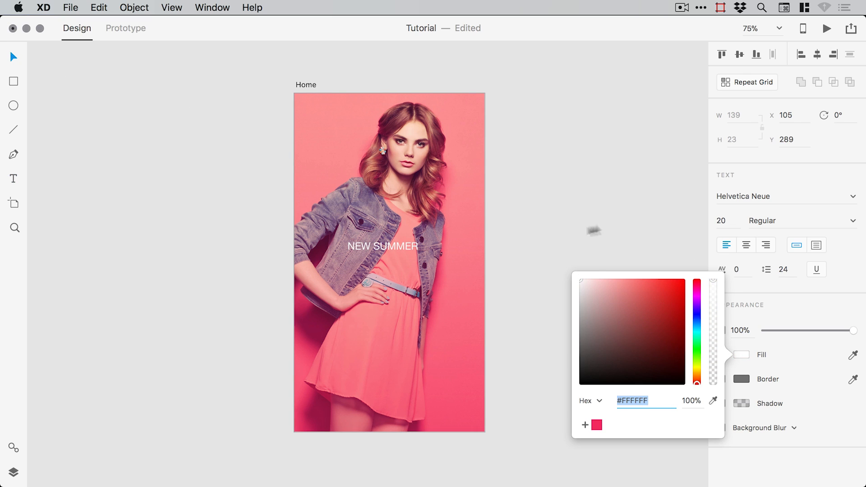
pyautogui.click(731, 222)
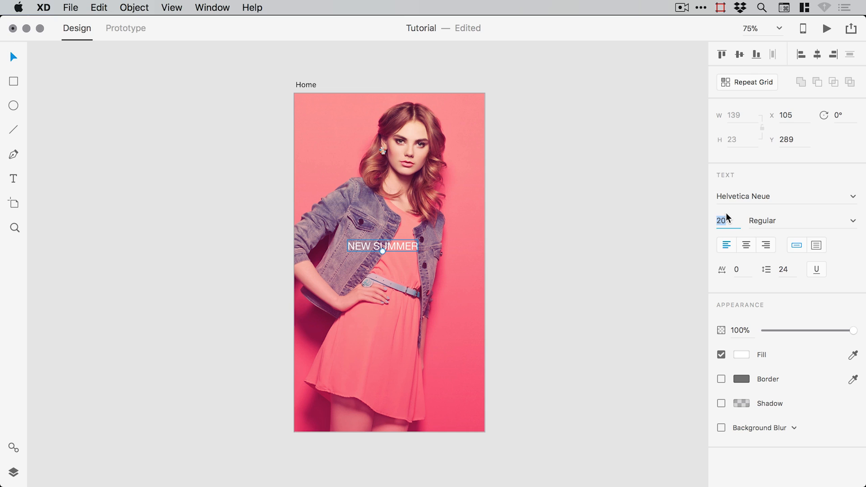
pyautogui.write('30')
pyautogui.press('Return')
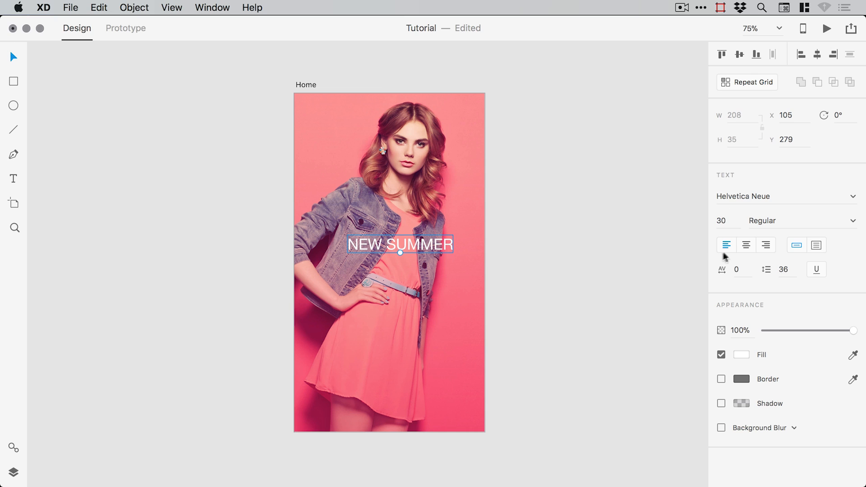
pyautogui.click(747, 247)
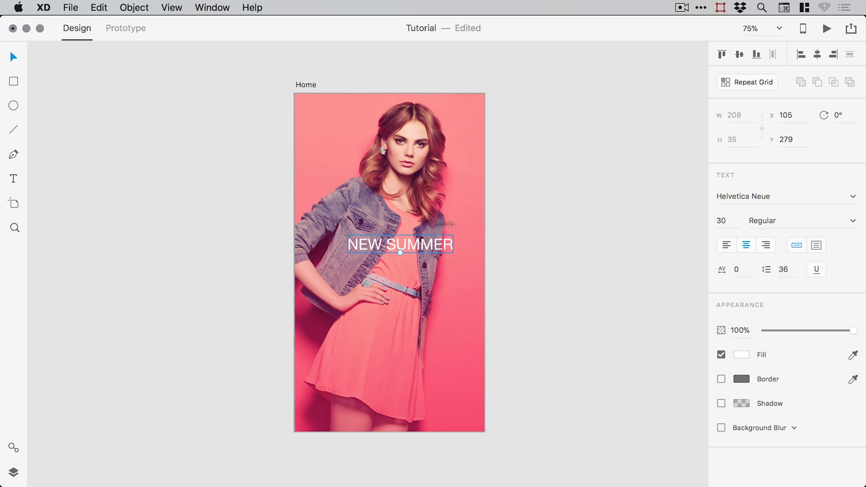
pyautogui.press('z')
pyautogui.moveTo(262, 181); pyautogui.dragTo(569, 344)
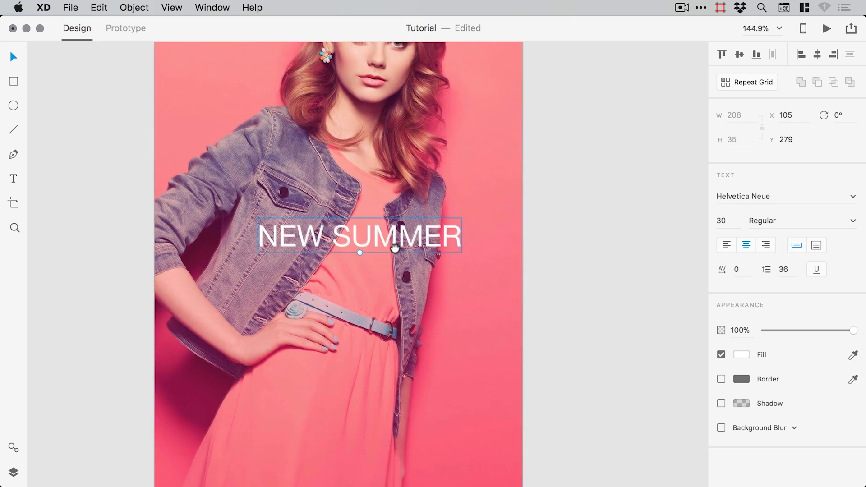
# - Centre the NEW SUMMER headline on the artboard and set it in Avenir Book at 30 pt
pyautogui.click(818, 54)
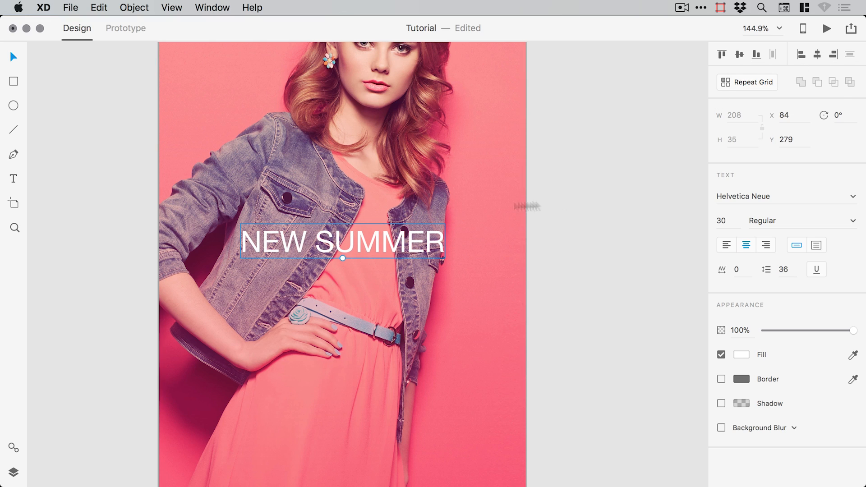
pyautogui.click(784, 197)
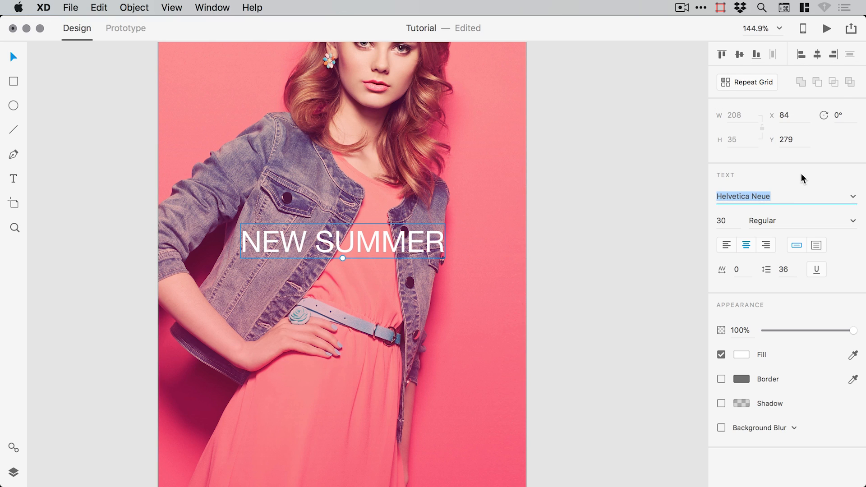
pyautogui.write('Avenir')
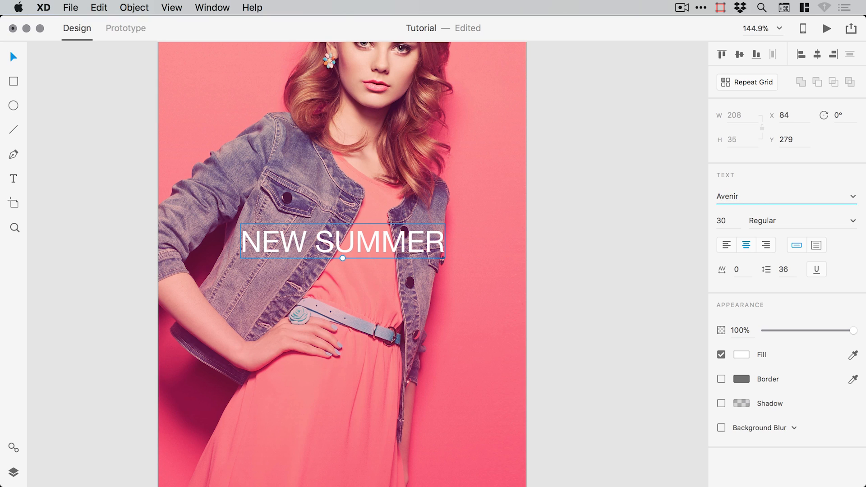
pyautogui.press('Return')
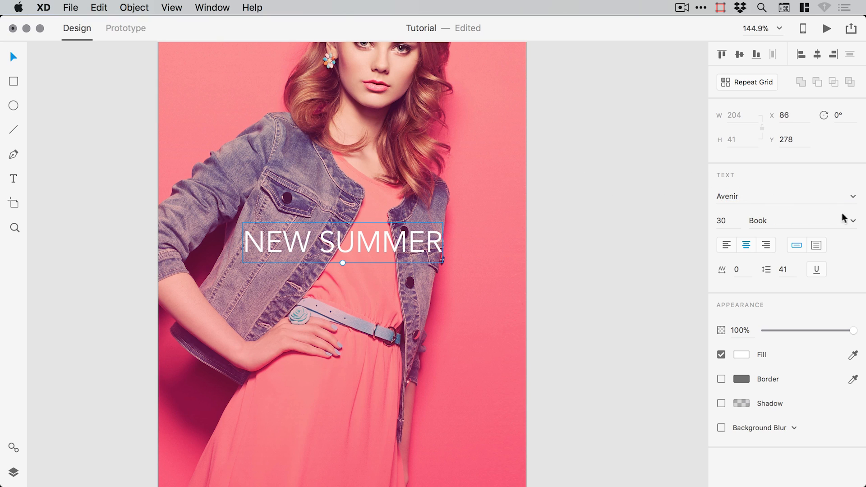
pyautogui.click(853, 222)
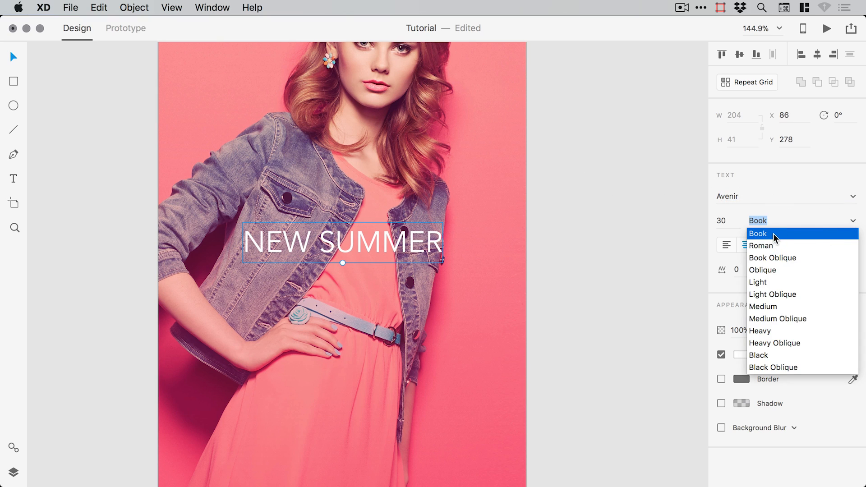
pyautogui.click(619, 226)
pyautogui.moveTo(360, 247); pyautogui.dragTo(369, 247)
pyautogui.press('super+z')
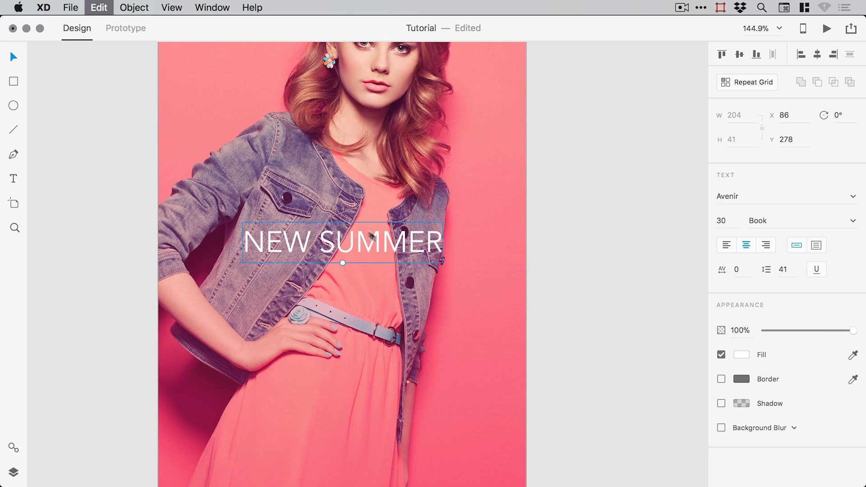
# - Draw a borderless black (#000000) rectangle over the NEW SUMMER headline
pyautogui.click(14, 82)
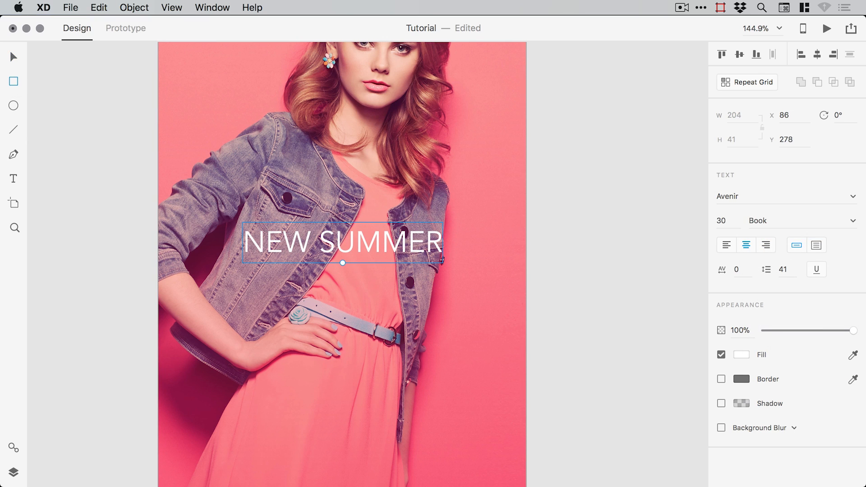
pyautogui.moveTo(236, 223); pyautogui.dragTo(451, 262)
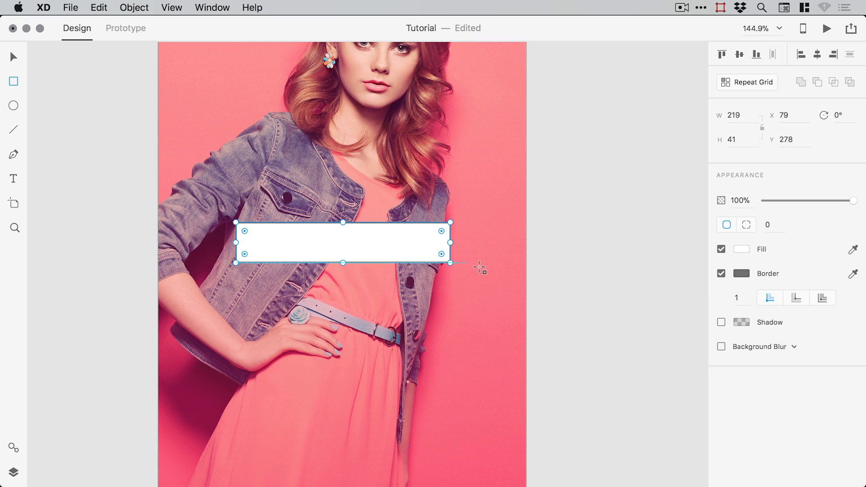
pyautogui.click(721, 273)
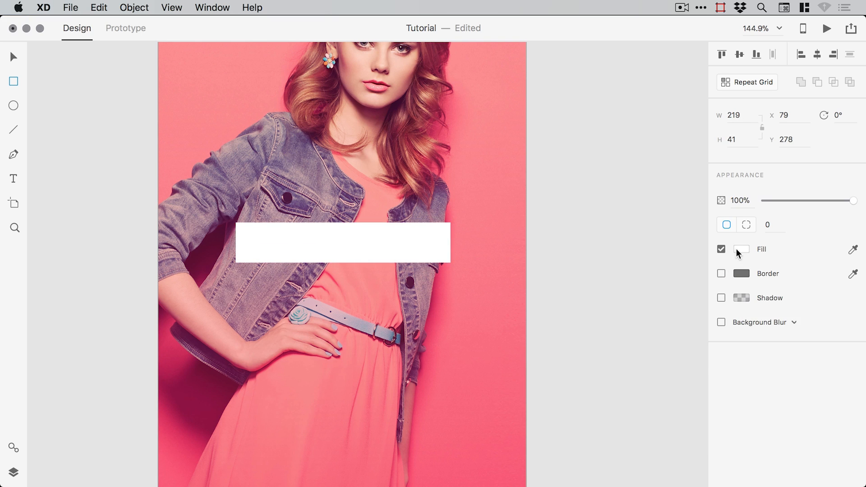
pyautogui.click(741, 249)
pyautogui.moveTo(615, 248); pyautogui.dragTo(569, 303)
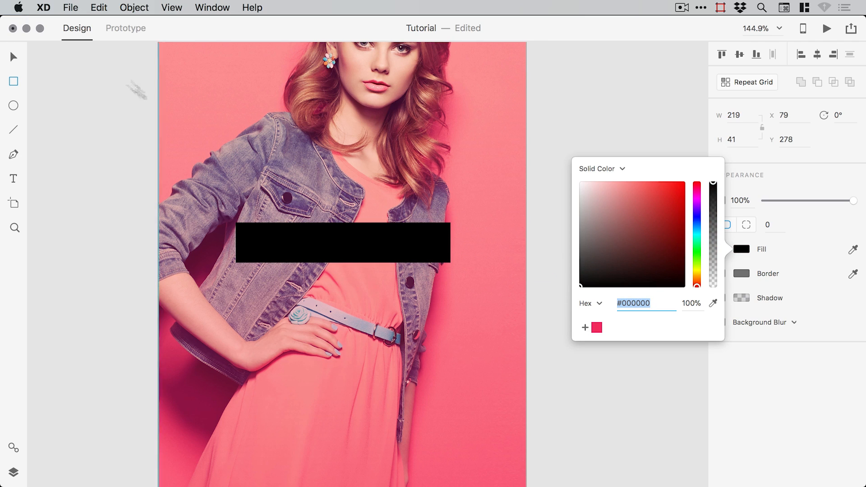
pyautogui.click(14, 56)
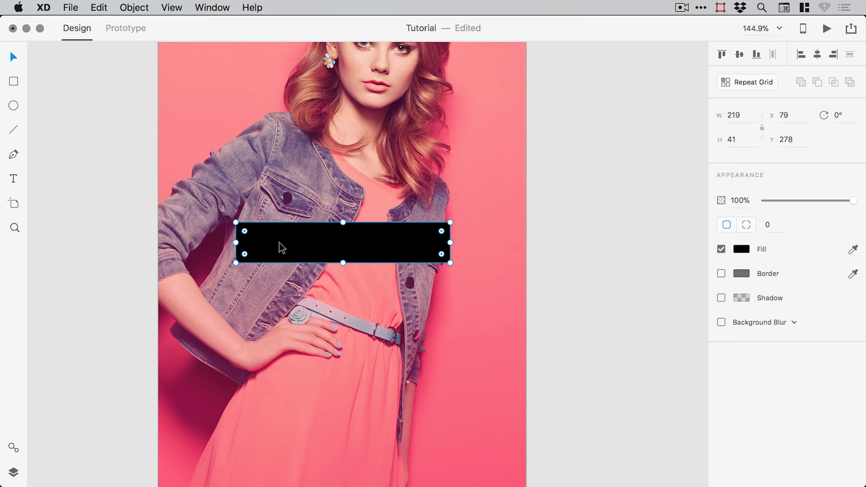
# - Send the black rectangle backward behind the headline with Object > Arrange
pyautogui.click(134, 8)
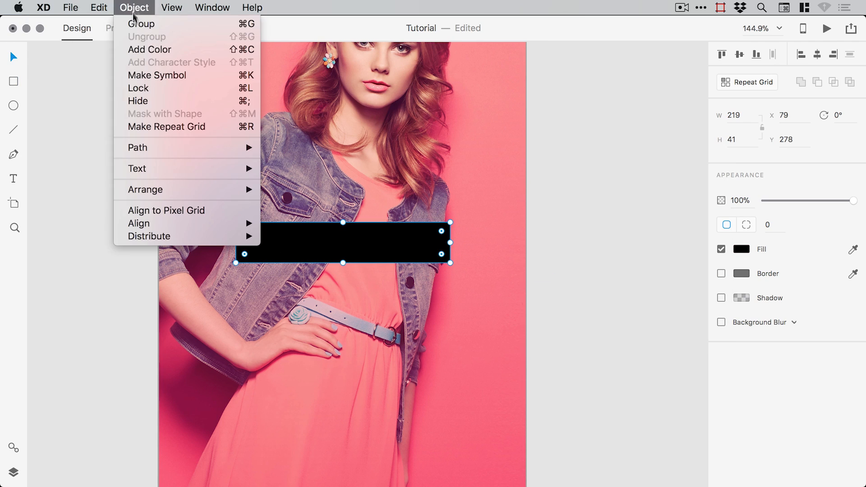
pyautogui.moveTo(197, 188)
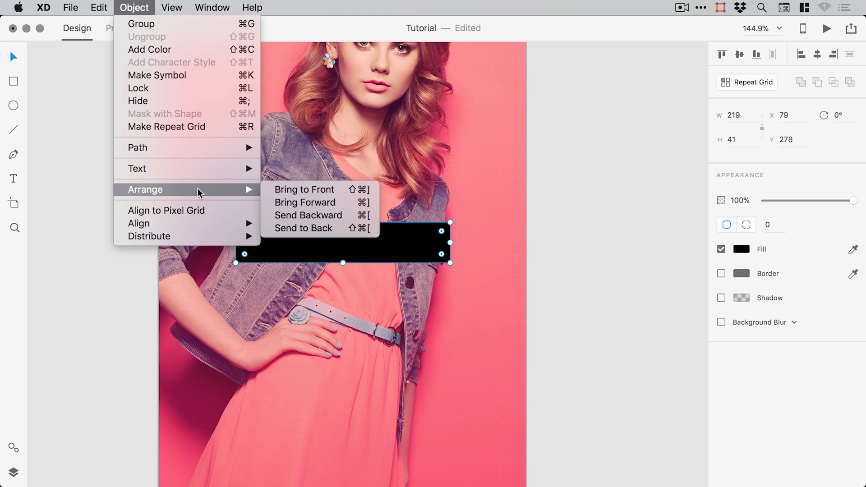
pyautogui.click(318, 216)
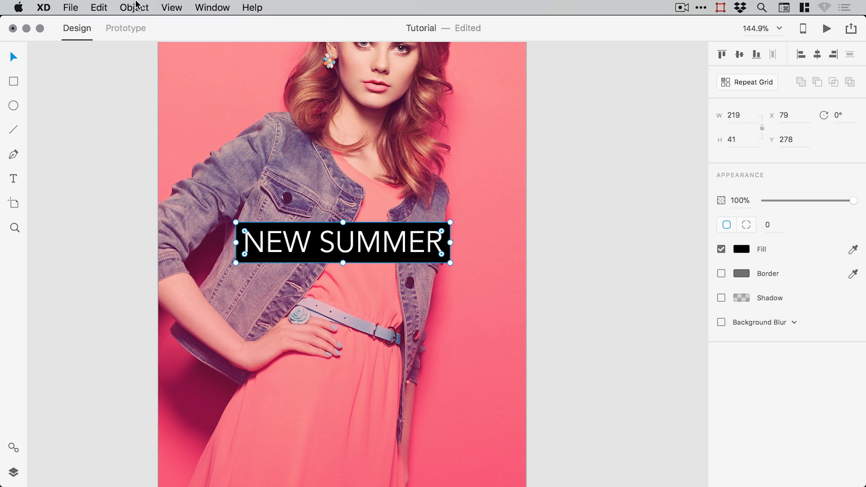
pyautogui.click(133, 8)
pyautogui.click(140, 7)
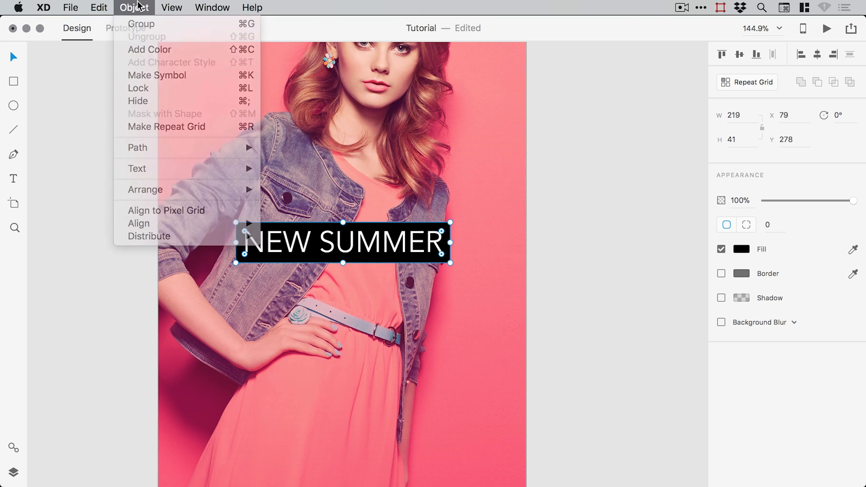
# - Resize the black box to 222 × 43 at 78,276 so it frames the headline
pyautogui.click(577, 278)
pyautogui.press('z')
pyautogui.moveTo(195, 182); pyautogui.dragTo(472, 303)
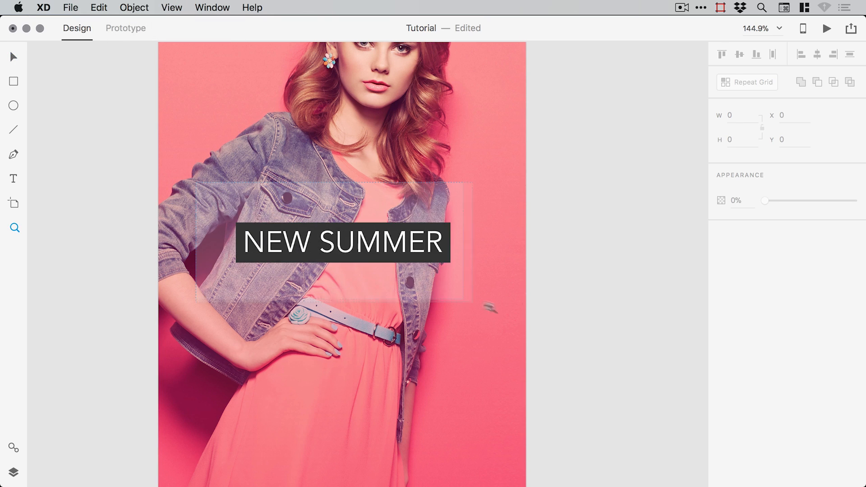
pyautogui.click(341, 281)
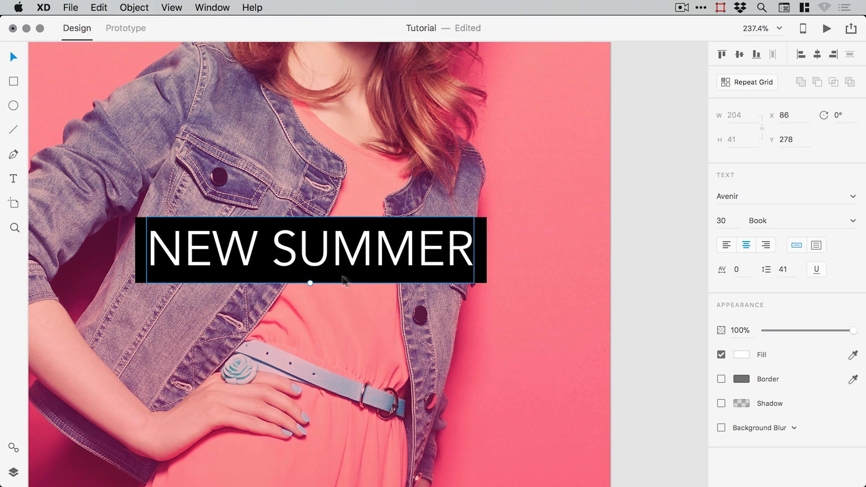
pyautogui.click(483, 277)
pyautogui.moveTo(482, 277); pyautogui.dragTo(484, 275)
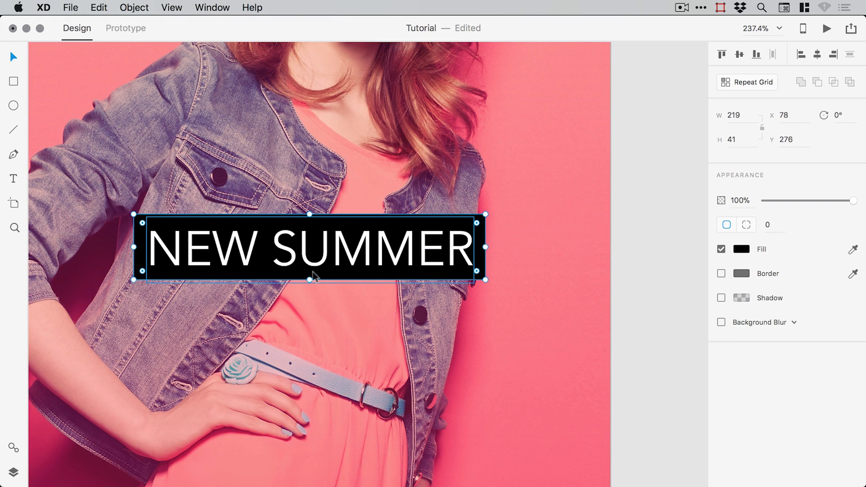
pyautogui.moveTo(308, 280); pyautogui.dragTo(308, 282)
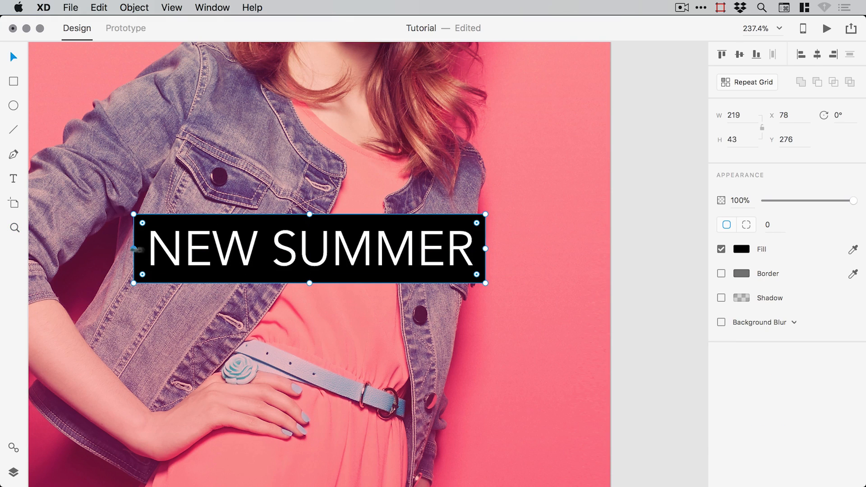
pyautogui.moveTo(484, 249); pyautogui.dragTo(479, 213)
pyautogui.click(663, 245)
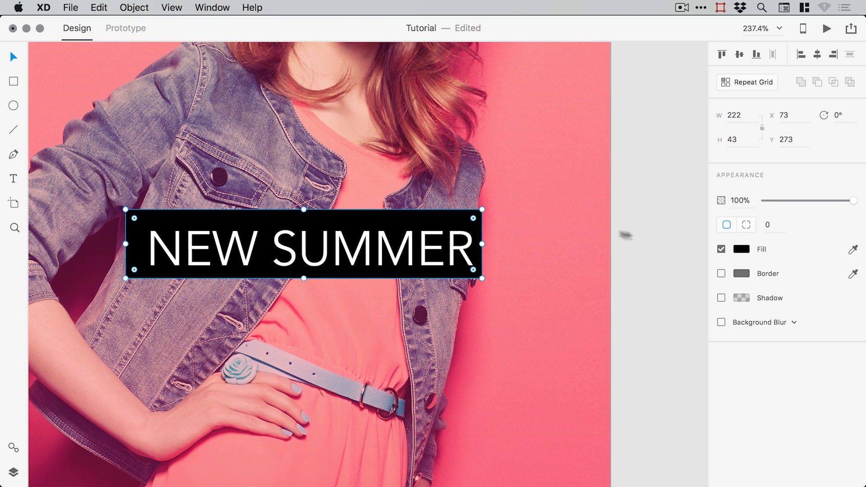
pyautogui.click(654, 236)
pyautogui.press('cmd+z')
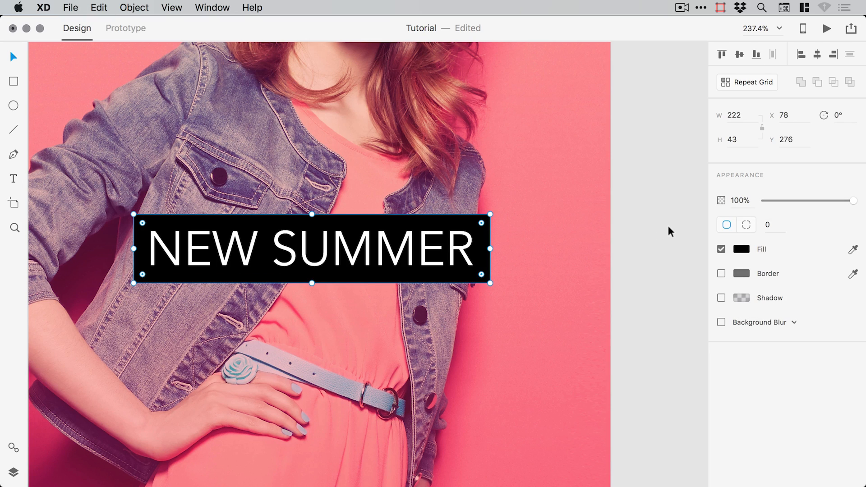
pyautogui.click(668, 226)
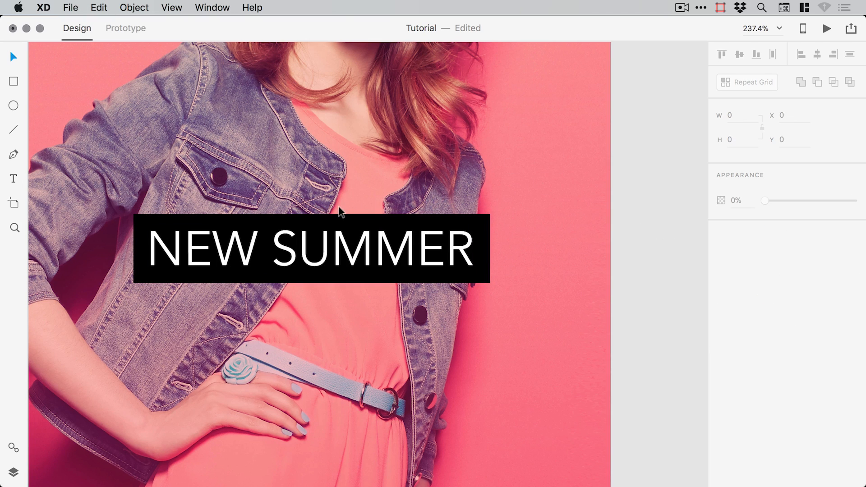
pyautogui.click(483, 220)
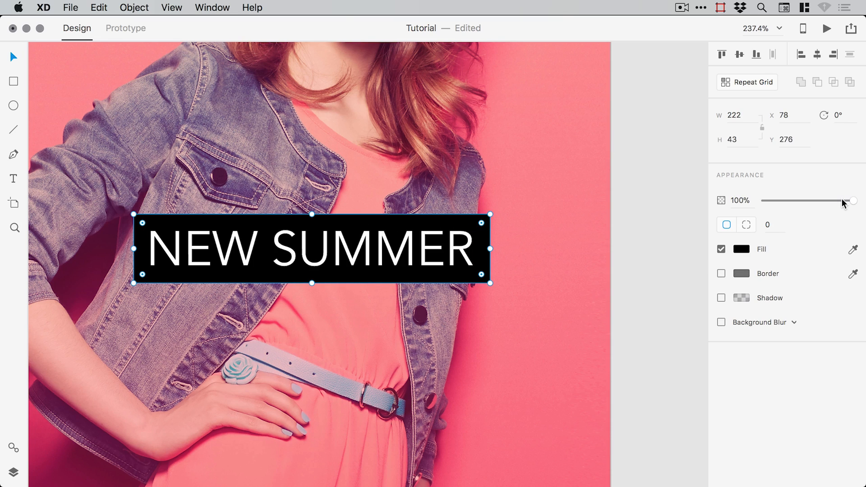
# - Fill the banner box with dark plum #220618 and lower its opacity so the photo shows through
pyautogui.moveTo(841, 201); pyautogui.dragTo(840, 202)
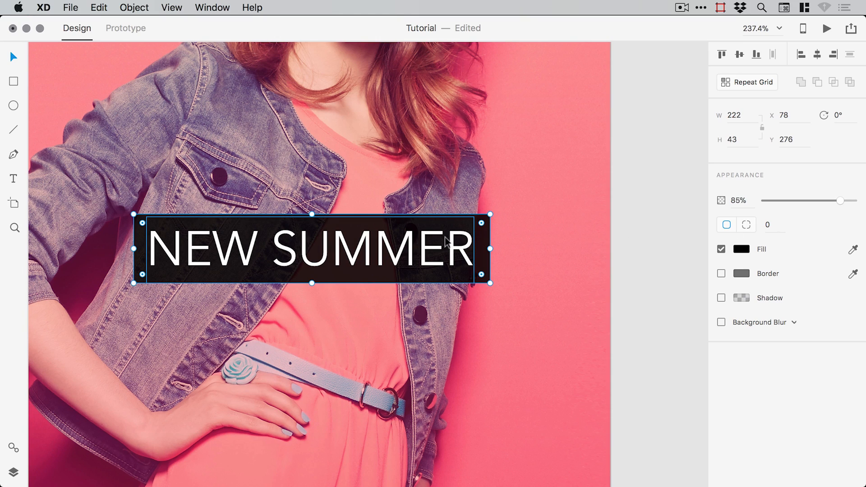
pyautogui.click(742, 251)
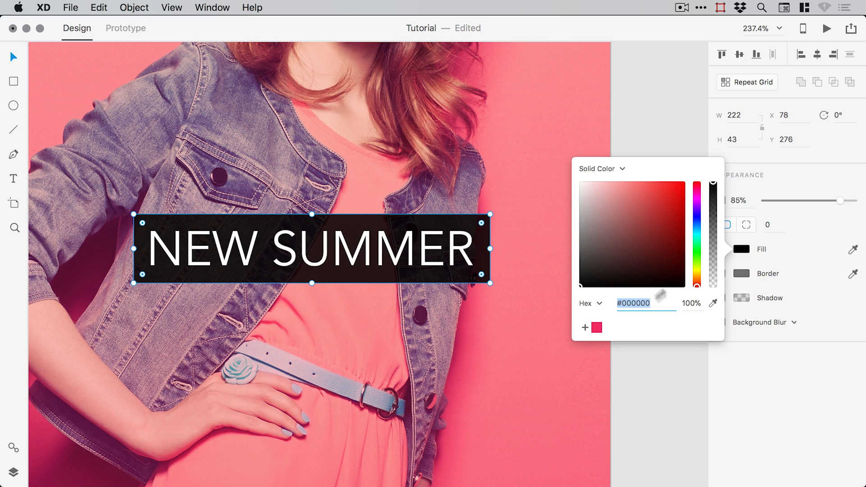
pyautogui.click(597, 327)
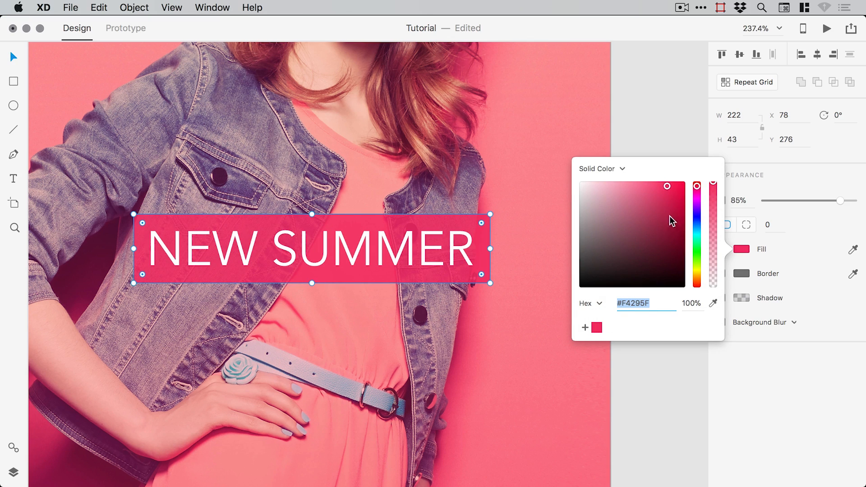
pyautogui.moveTo(669, 216); pyautogui.dragTo(671, 264)
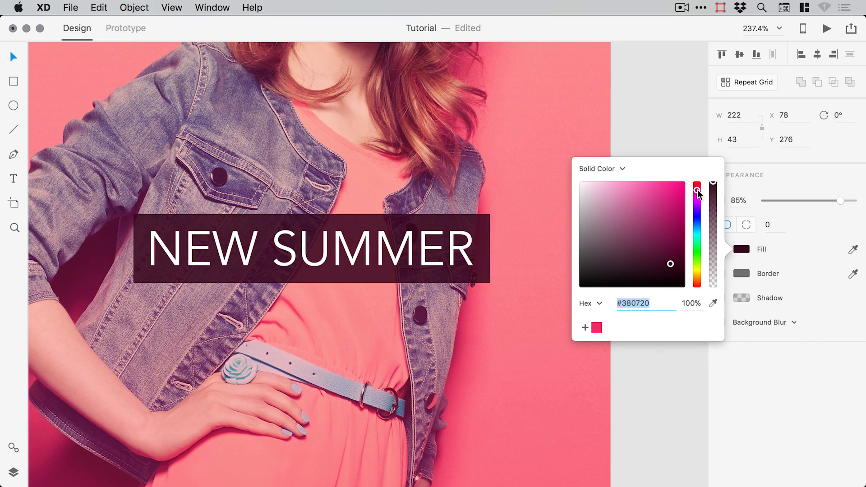
pyautogui.moveTo(698, 190); pyautogui.dragTo(698, 193)
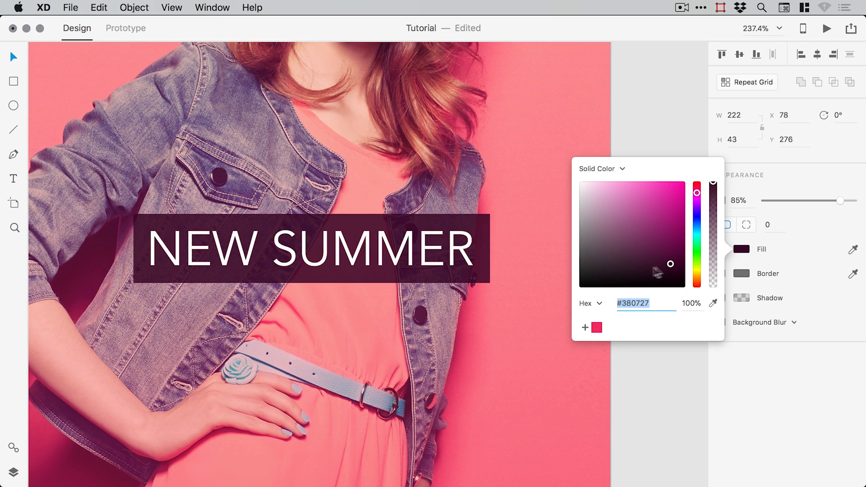
pyautogui.click(669, 269)
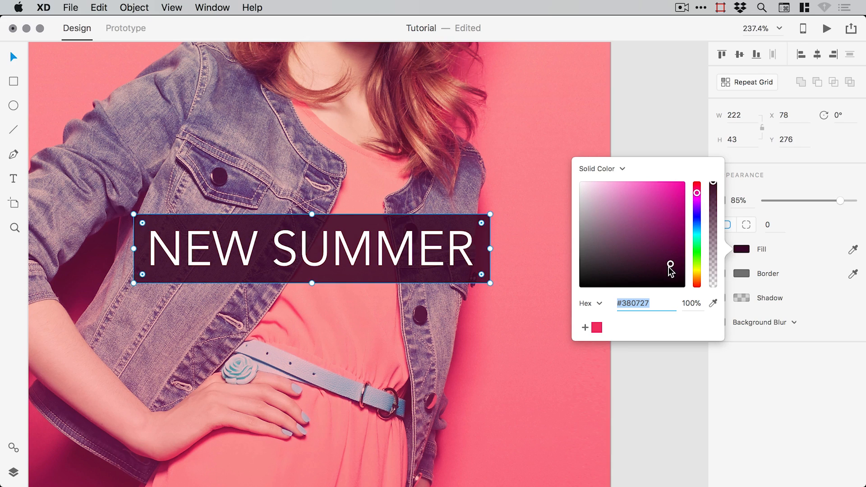
pyautogui.click(581, 287)
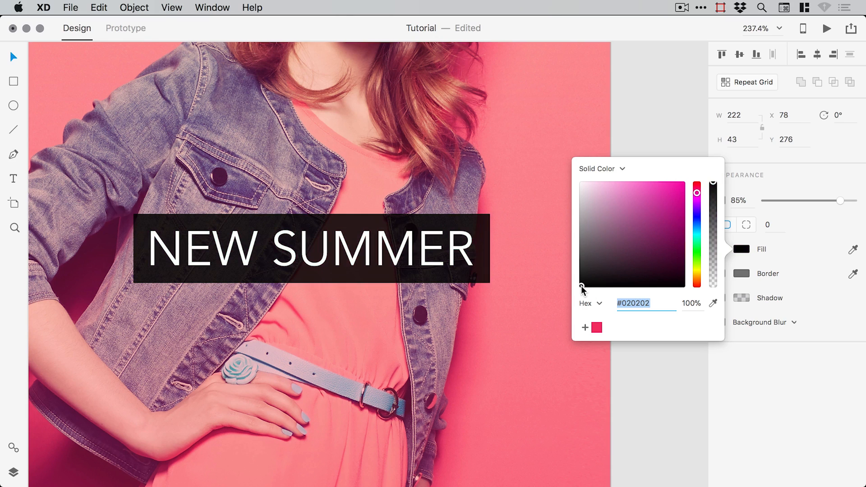
pyautogui.click(668, 272)
pyautogui.click(668, 273)
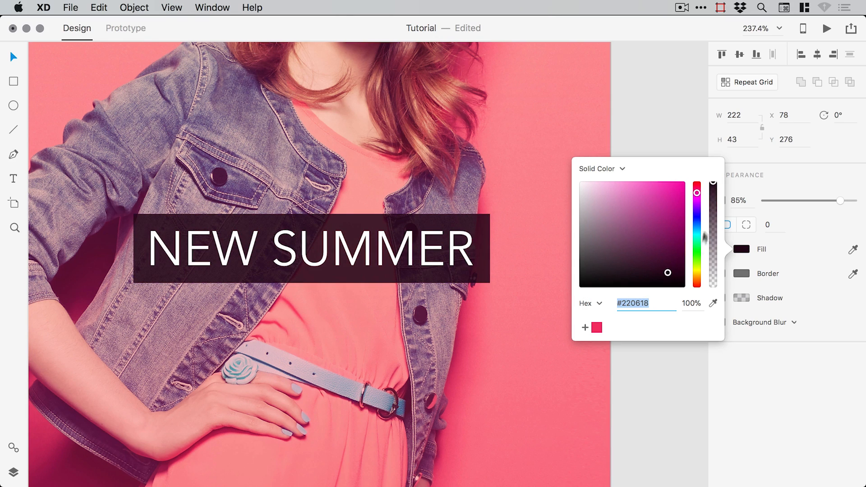
pyautogui.click(748, 198)
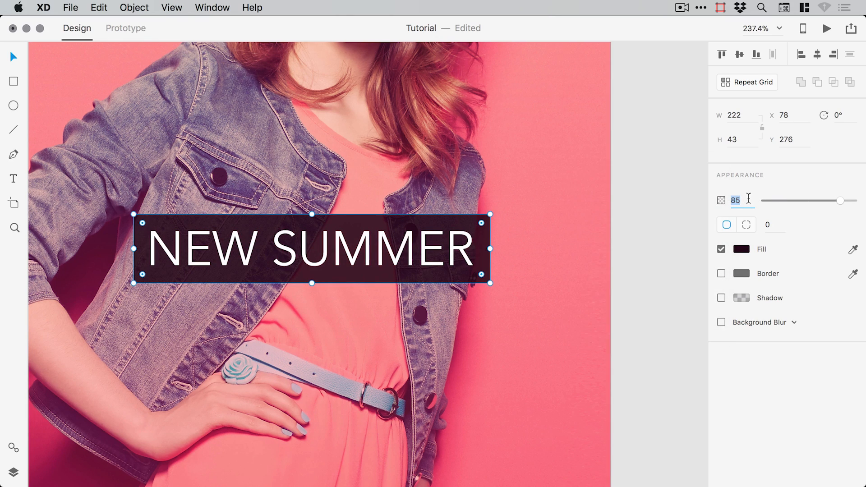
pyautogui.press('Return')
pyautogui.click(665, 234)
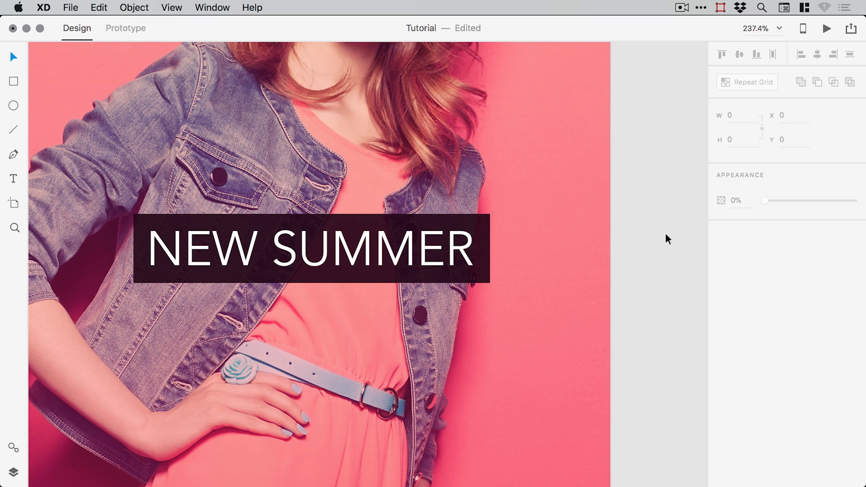
# - Colour the word NEW with the saved pink swatch, leaving SUMMER white
pyautogui.press('super+1')
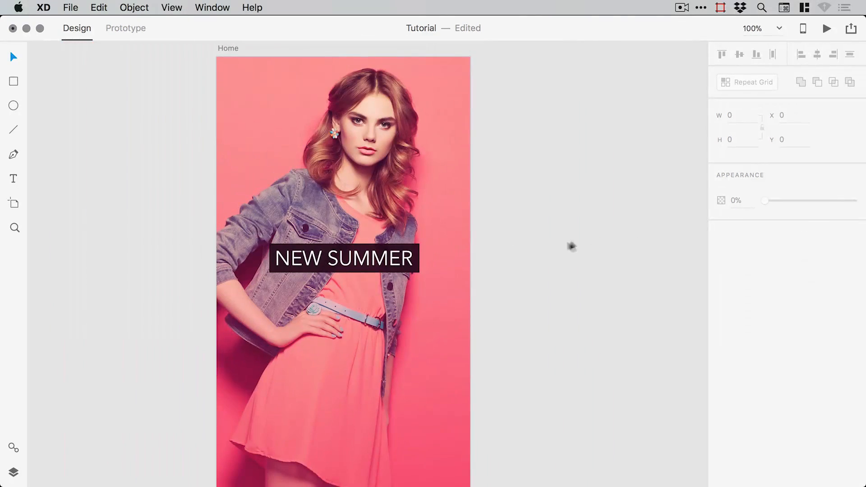
pyautogui.click(418, 248)
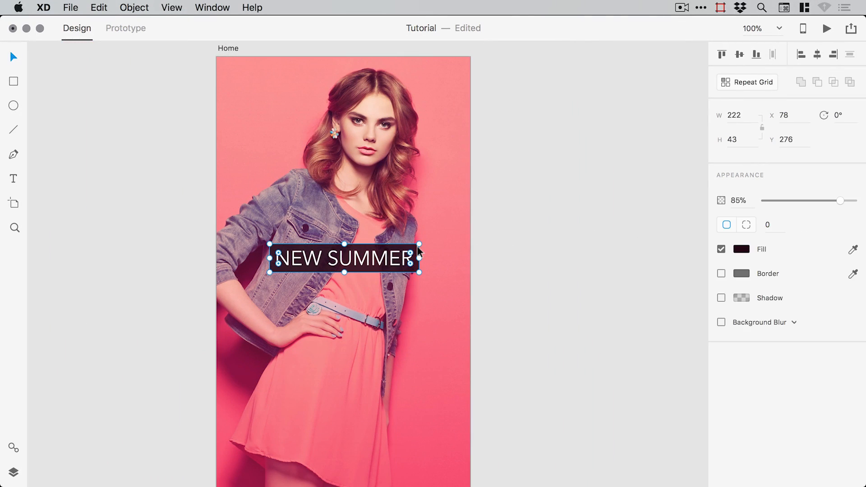
pyautogui.doubleClick(315, 260)
pyautogui.doubleClick(318, 258)
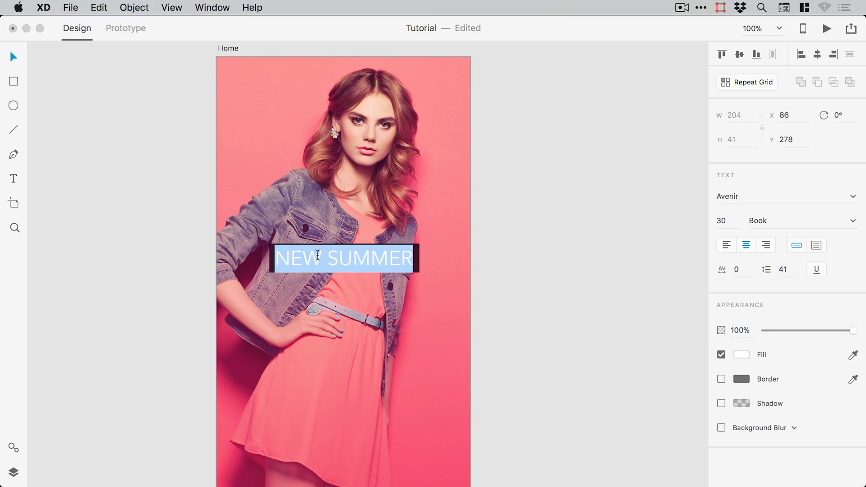
pyautogui.click(318, 258)
pyautogui.moveTo(318, 258); pyautogui.dragTo(275, 259)
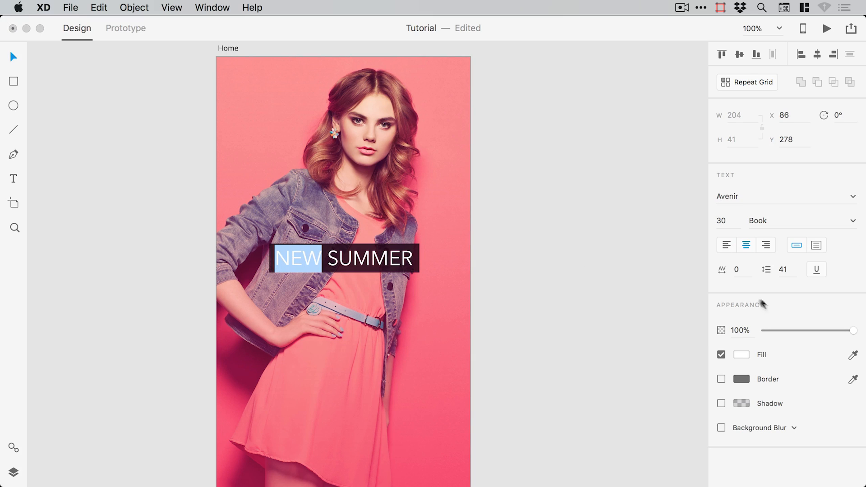
pyautogui.click(743, 356)
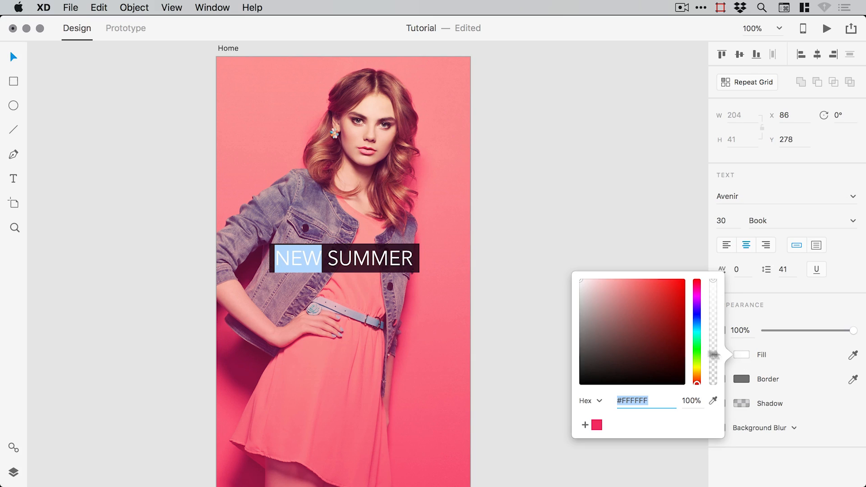
pyautogui.click(597, 426)
pyautogui.press('Escape')
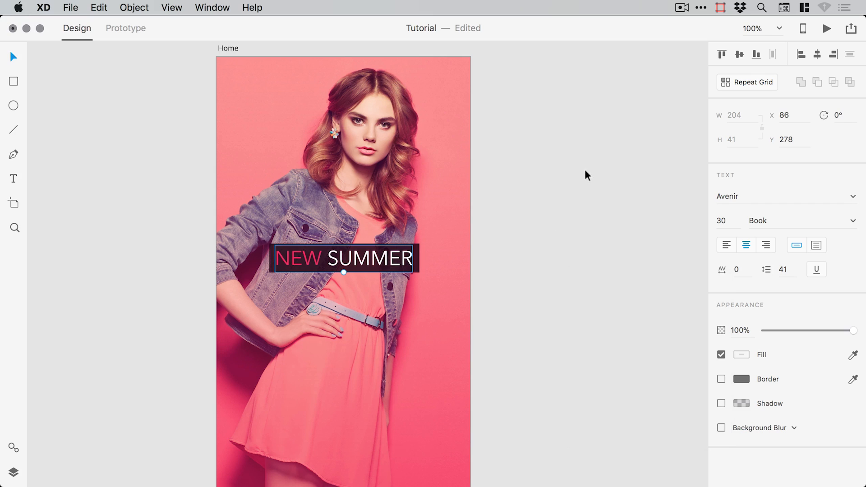
pyautogui.click(568, 175)
pyautogui.moveTo(493, 204); pyautogui.dragTo(530, 168)
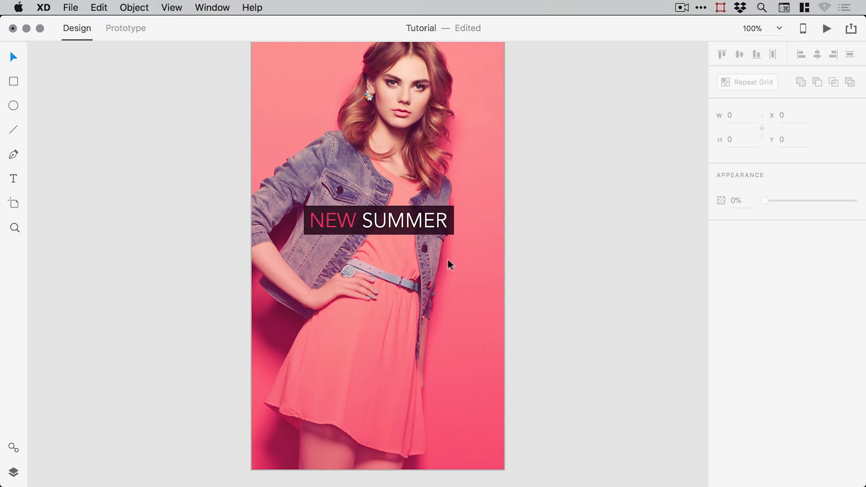
# - Duplicate the NEW SUMMER text and its dark box, moving the copy below to Y 334
pyautogui.press('z')
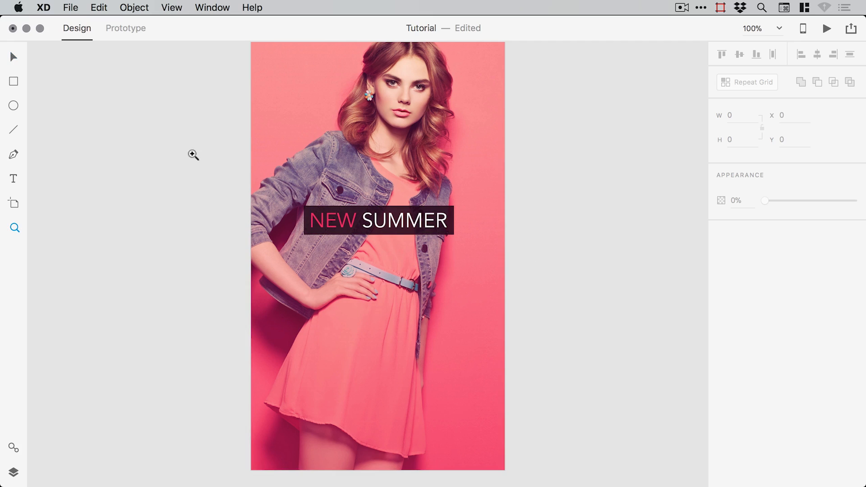
pyautogui.moveTo(191, 153); pyautogui.dragTo(554, 312)
pyautogui.scroll(-1, 448, 226)
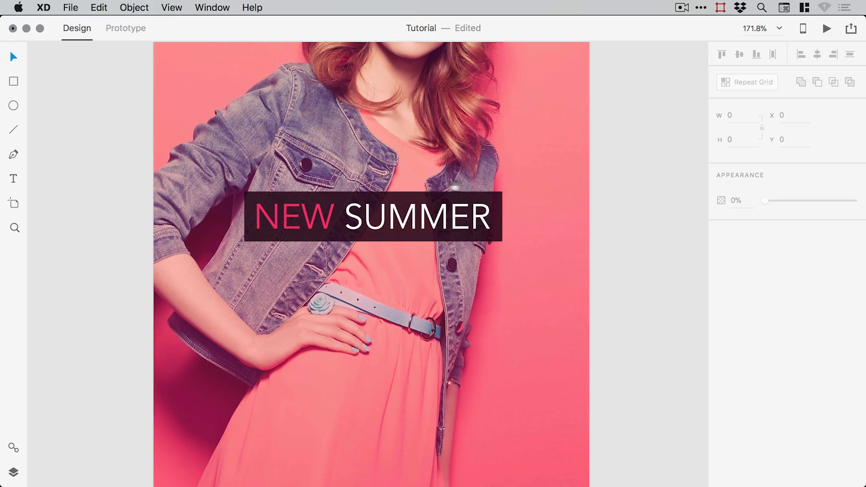
pyautogui.click(474, 228)
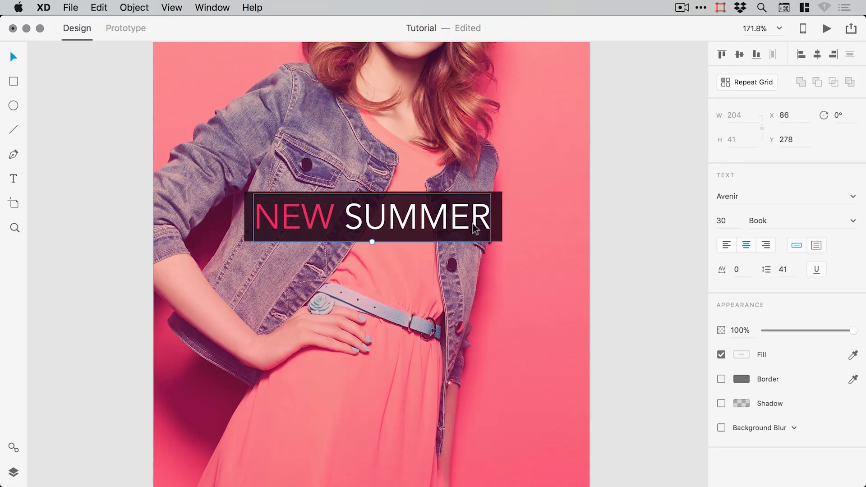
pyautogui.keyDown('shift'); pyautogui.click(497, 215); pyautogui.keyUp('shift')
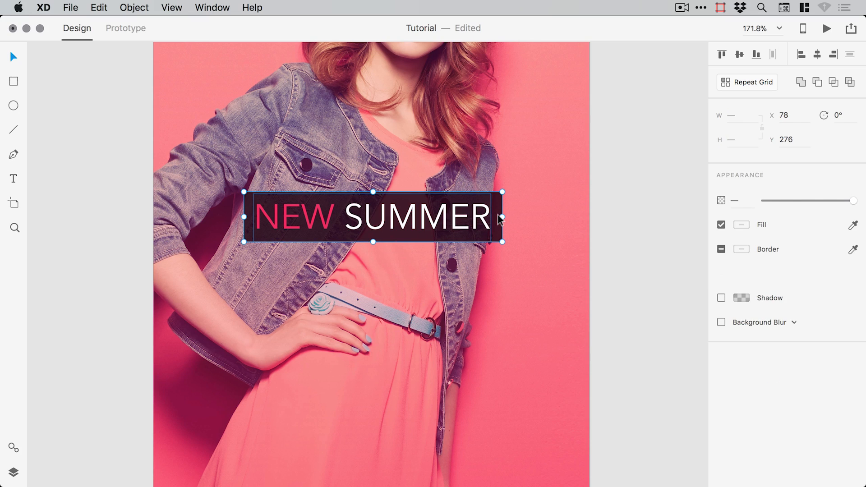
pyautogui.click(102, 14)
pyautogui.click(112, 108)
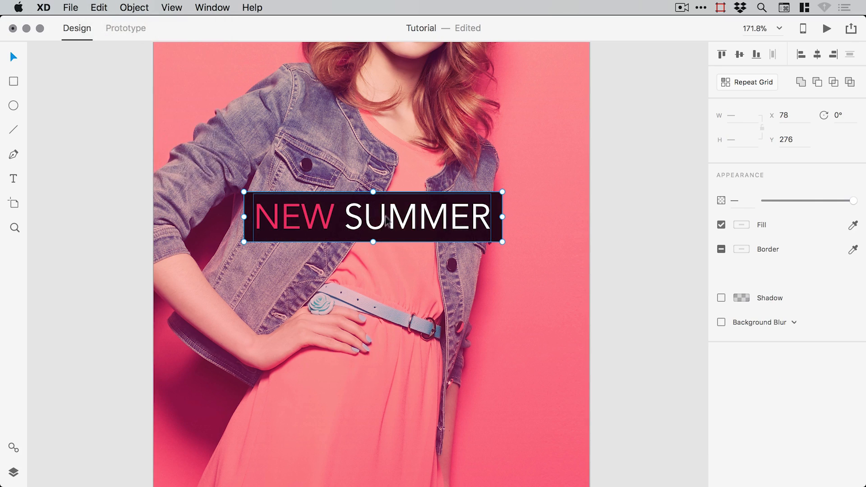
pyautogui.moveTo(394, 220); pyautogui.dragTo(394, 291)
pyautogui.click(638, 296)
pyautogui.click(390, 291)
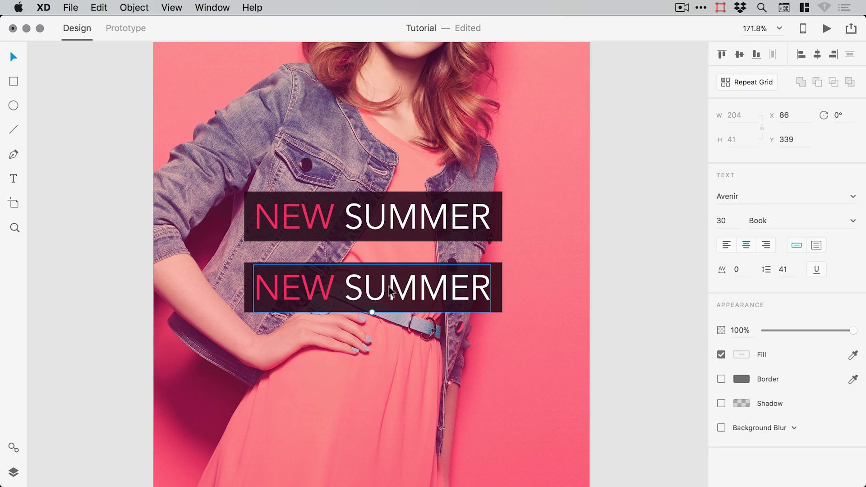
# - Replace the copied text with COLLECTION and make it white
pyautogui.doubleClick(388, 291)
pyautogui.write('CO')
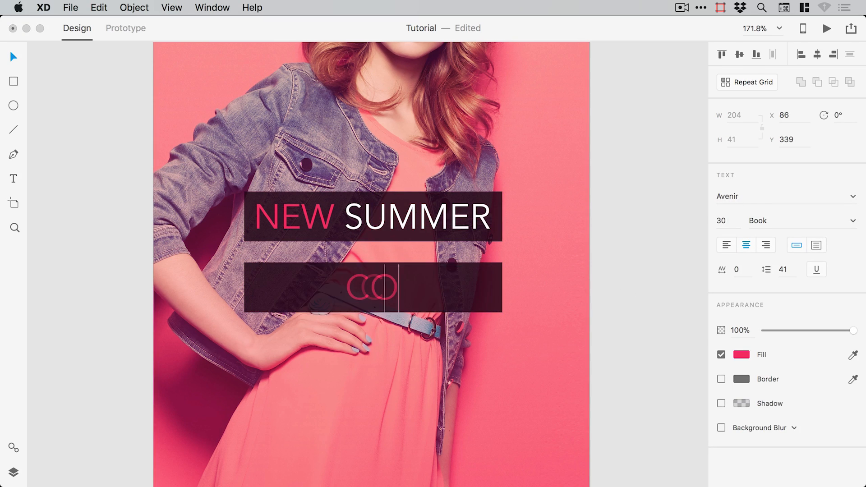
pyautogui.write('LLECTION')
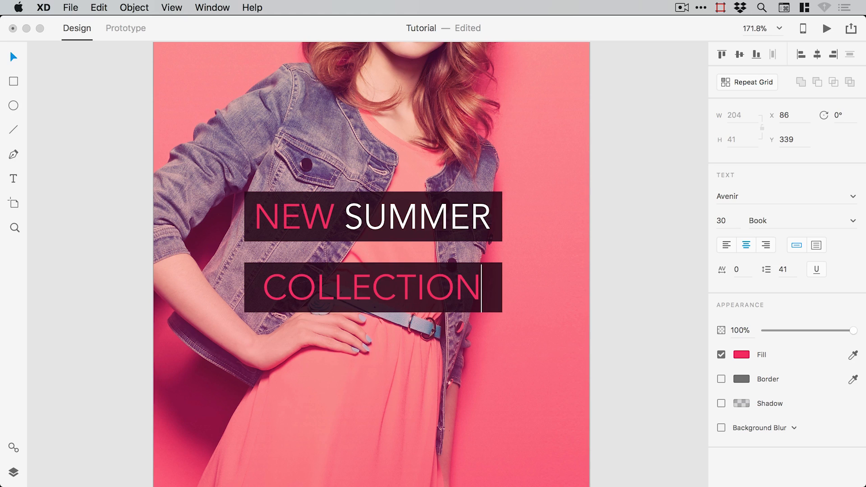
pyautogui.press('super+a')
pyautogui.click(741, 354)
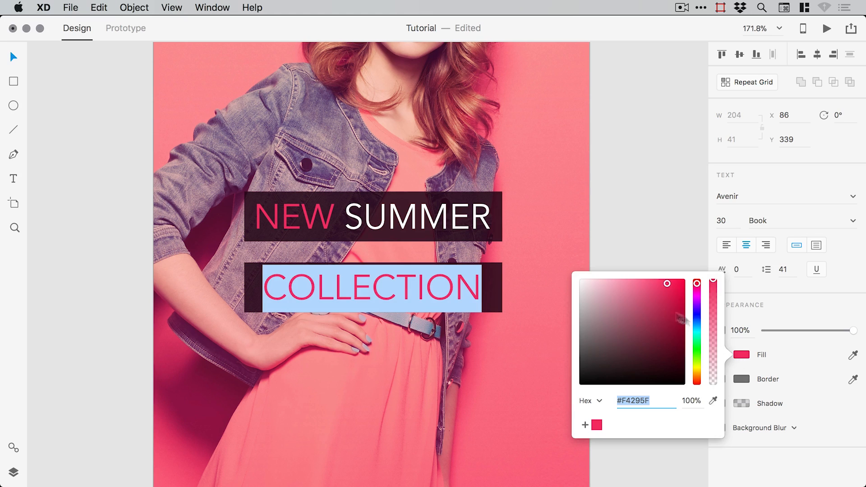
pyautogui.click(651, 242)
pyautogui.click(640, 246)
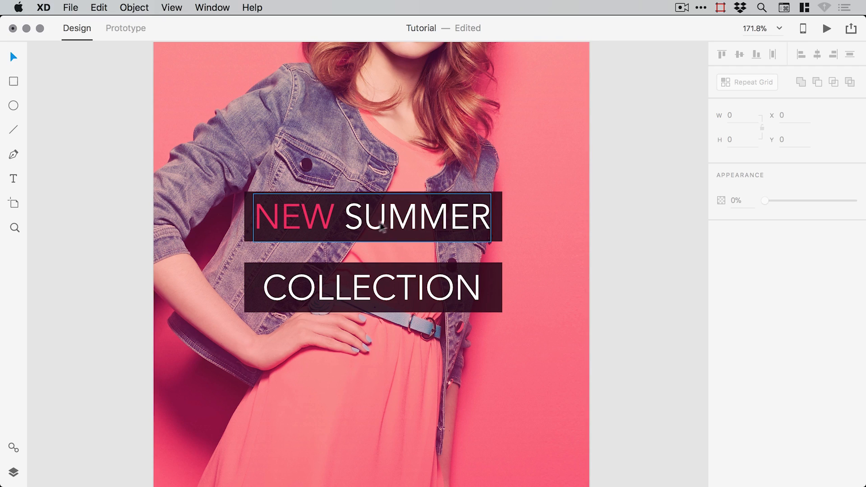
# - Set COLLECTION to font size 40 in the Light weight
pyautogui.click(464, 284)
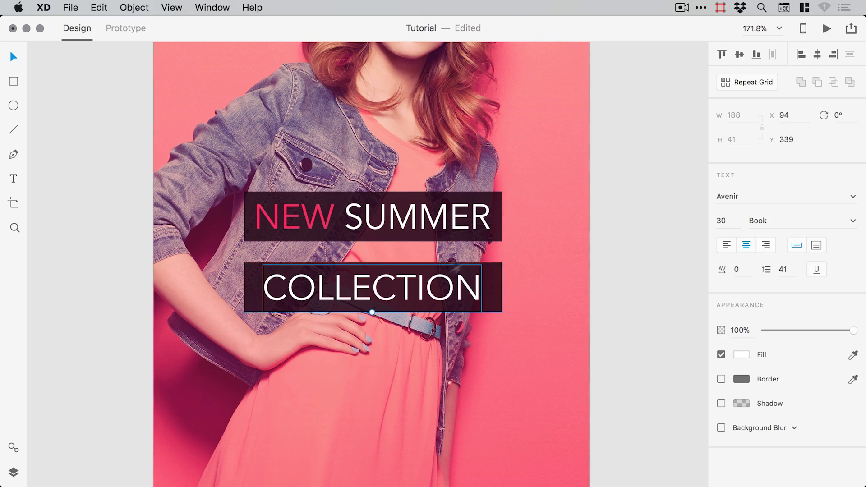
pyautogui.moveTo(371, 312); pyautogui.dragTo(372, 330)
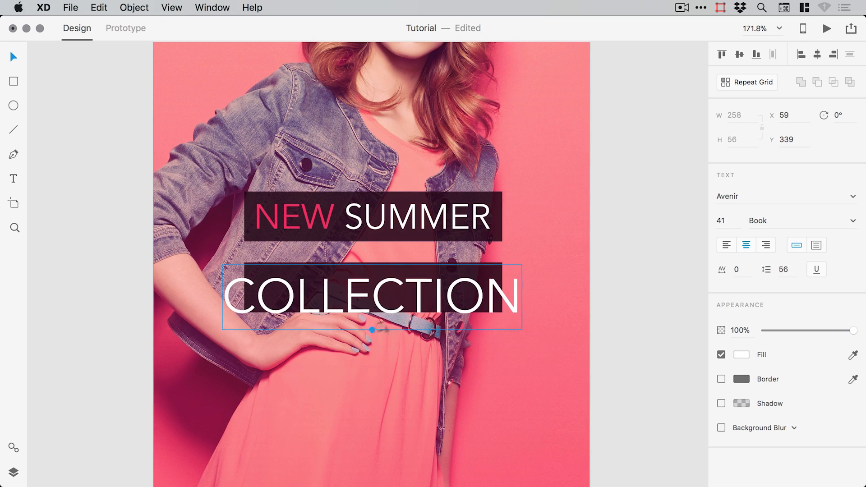
pyautogui.click(724, 221)
pyautogui.write('40')
pyautogui.press('Return')
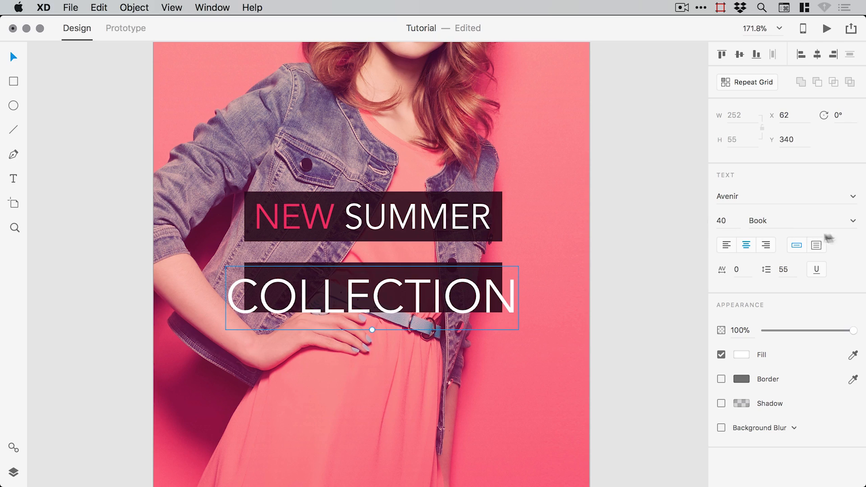
pyautogui.click(853, 221)
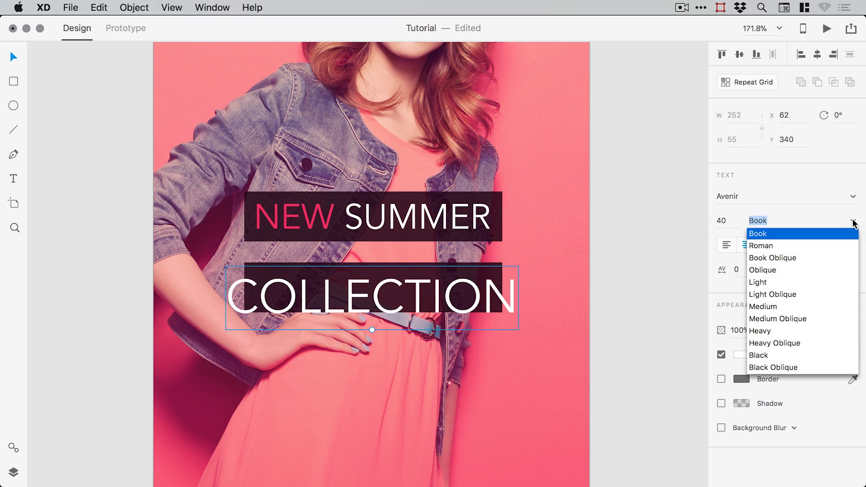
pyautogui.click(781, 282)
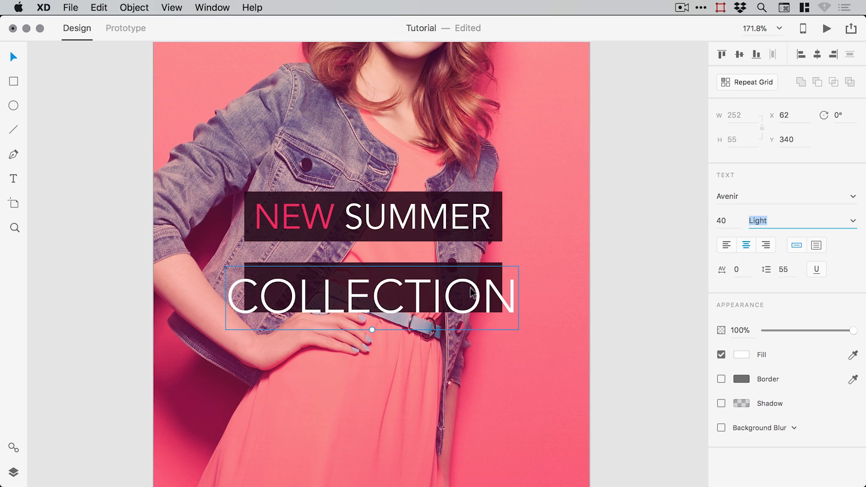
# - Resize the COLLECTION box to 273 × 54 and move it with its text up under NEW SUMMER
pyautogui.click(500, 283)
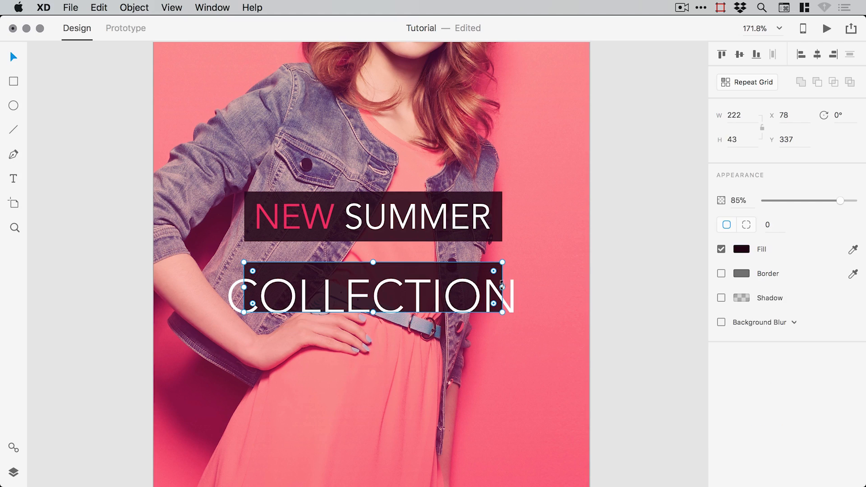
pyautogui.moveTo(503, 288); pyautogui.dragTo(530, 287)
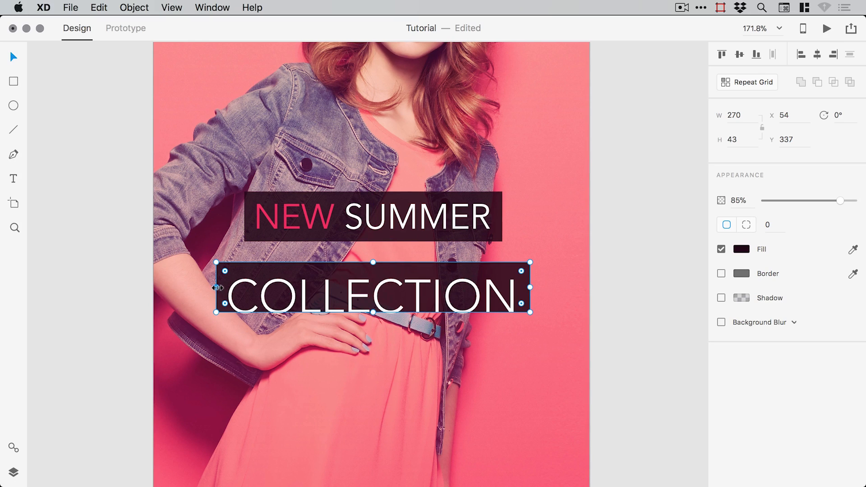
pyautogui.moveTo(217, 287); pyautogui.dragTo(213, 287)
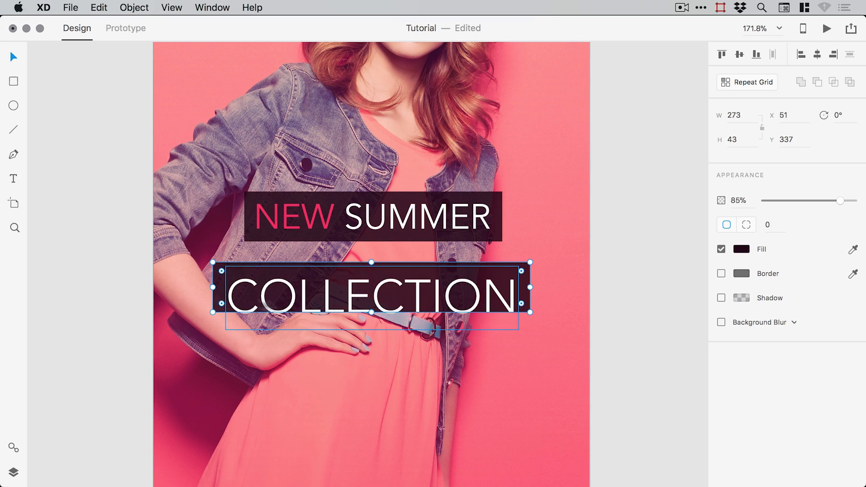
pyautogui.moveTo(370, 308); pyautogui.dragTo(370, 324)
pyautogui.moveTo(372, 264); pyautogui.dragTo(372, 264)
pyautogui.press('z')
pyautogui.moveTo(246, 221)
pyautogui.mouseDown()
pyautogui.moveTo(383, 310)
pyautogui.moveTo(509, 375)
pyautogui.mouseUp()
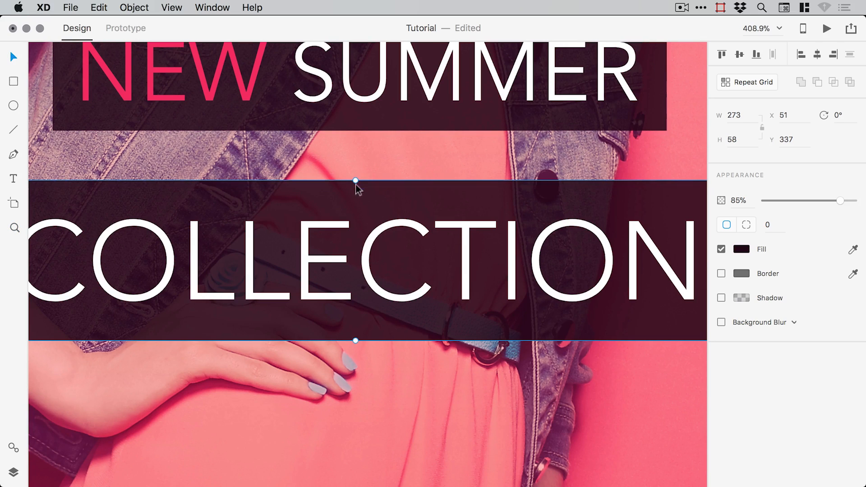
pyautogui.moveTo(355, 180); pyautogui.dragTo(355, 186)
pyautogui.press('super+minus')
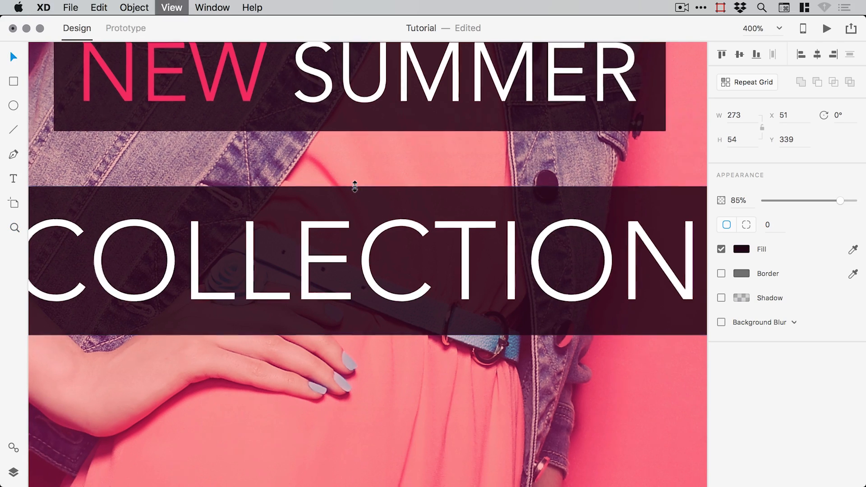
pyautogui.press('super+minus')
pyautogui.keyDown('shift'); pyautogui.click(508, 264); pyautogui.keyUp('shift')
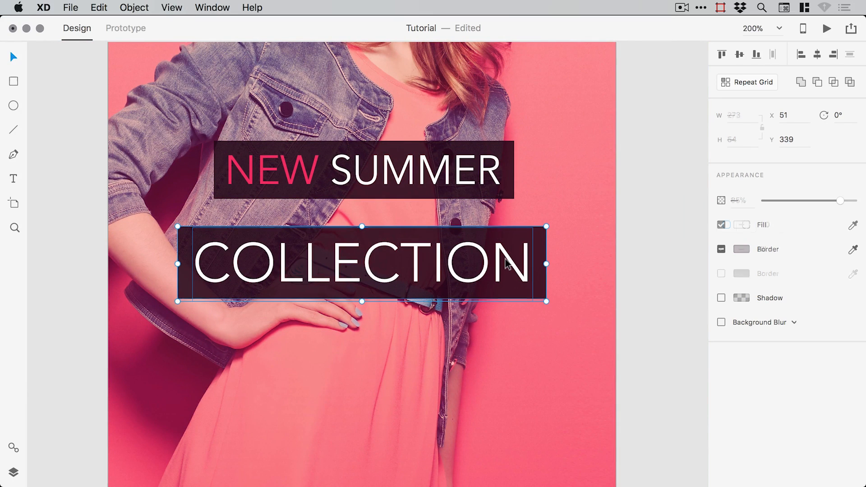
pyautogui.moveTo(505, 264); pyautogui.dragTo(502, 234)
# - Zoom to the dress area and add, then delete, a test text line below COLLECTION
pyautogui.click(650, 235)
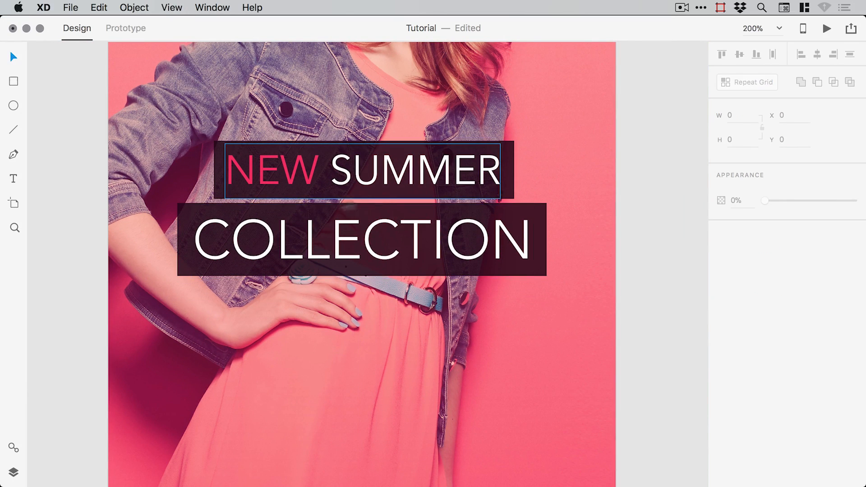
pyautogui.press('super+minus')
pyautogui.press('super+minus')
pyautogui.press('super+minus')
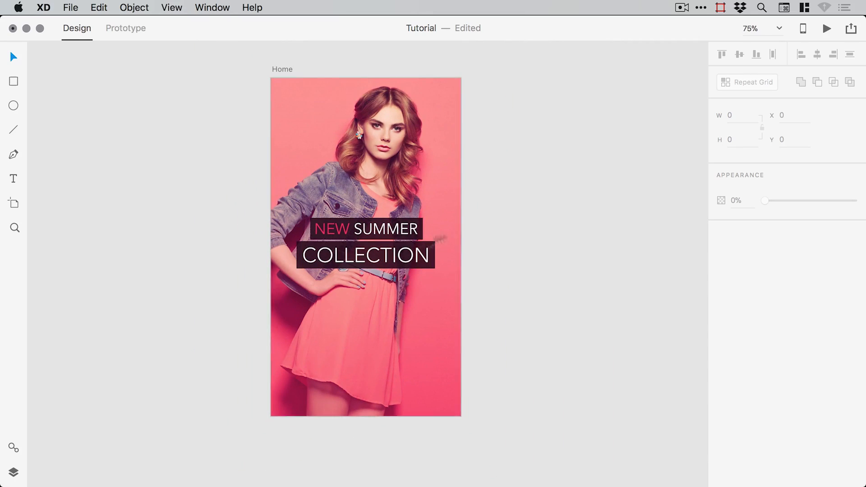
pyautogui.moveTo(451, 268); pyautogui.dragTo(456, 286)
pyautogui.press('z')
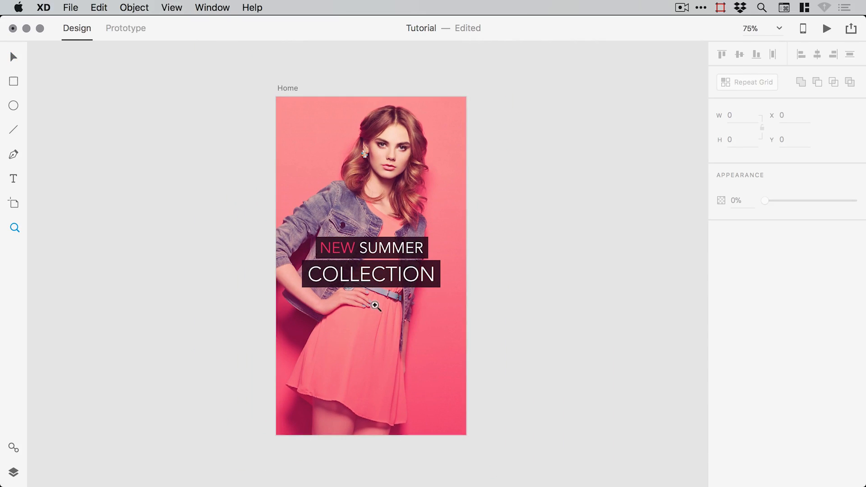
pyautogui.click(373, 302)
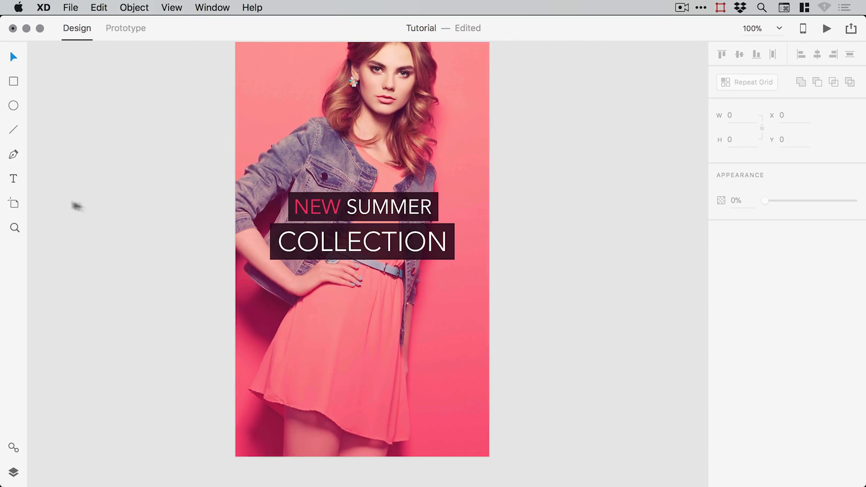
pyautogui.click(14, 178)
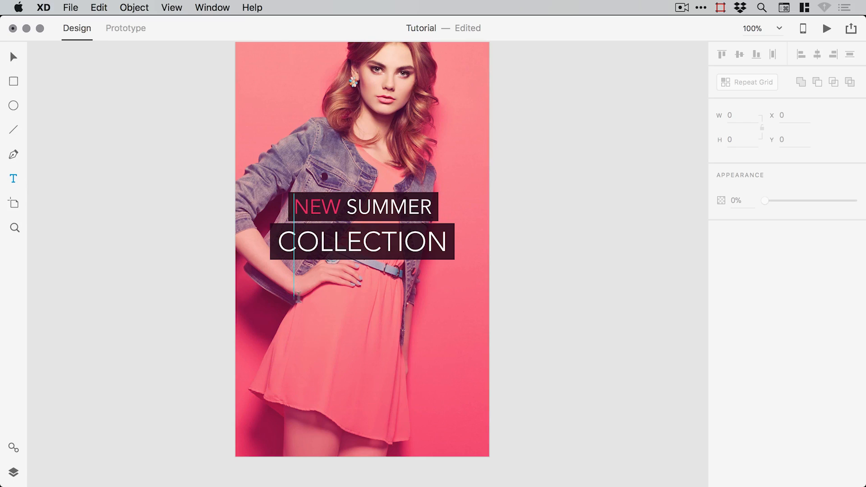
pyautogui.click(275, 292)
pyautogui.write('dfsfgjdfhsdfhjdshf')
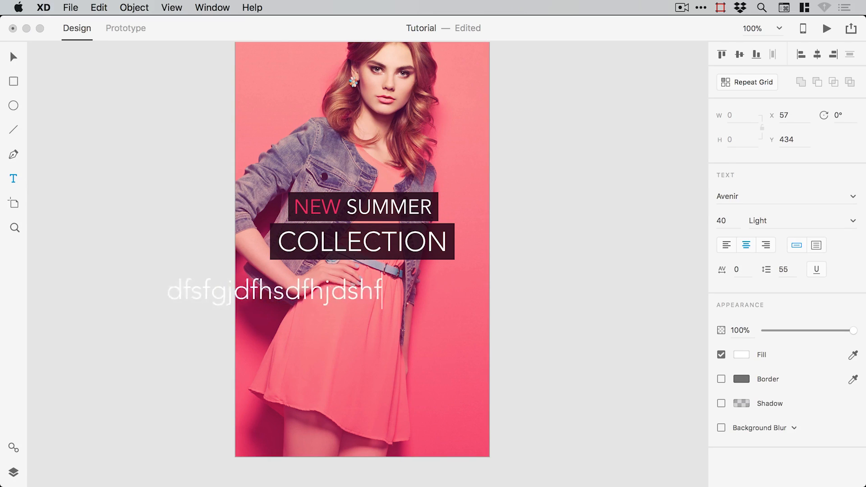
pyautogui.write('jdshfjdshfjdshfjdshfjsdhfjsdhf')
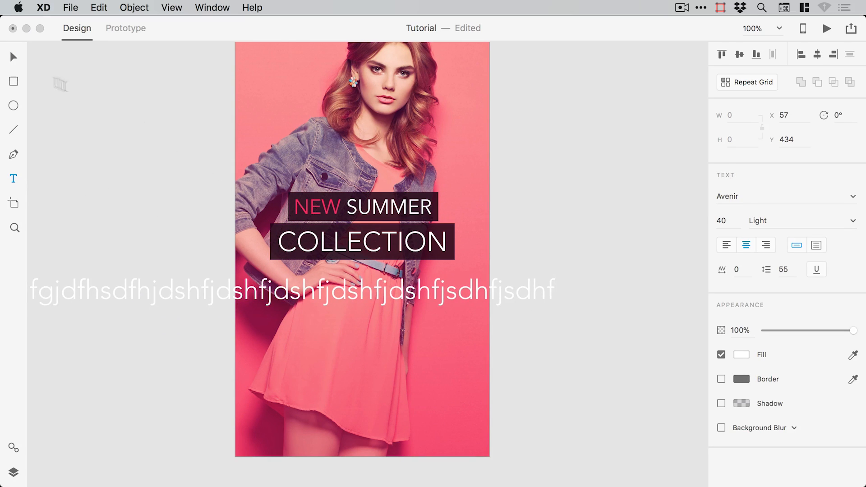
pyautogui.press('Escape')
pyautogui.press('Delete')
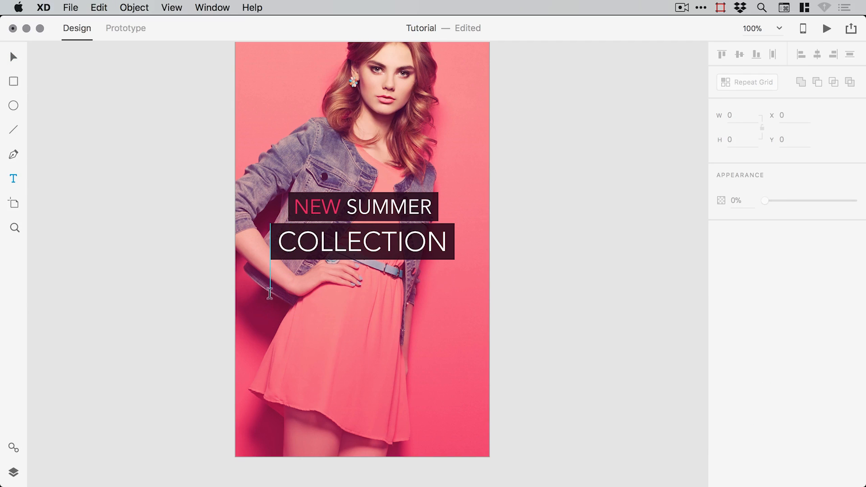
# - Draw a text box below COLLECTION and type 'Get the hottes look this summer with the latest trends.'
pyautogui.moveTo(265, 287); pyautogui.dragTo(454, 379)
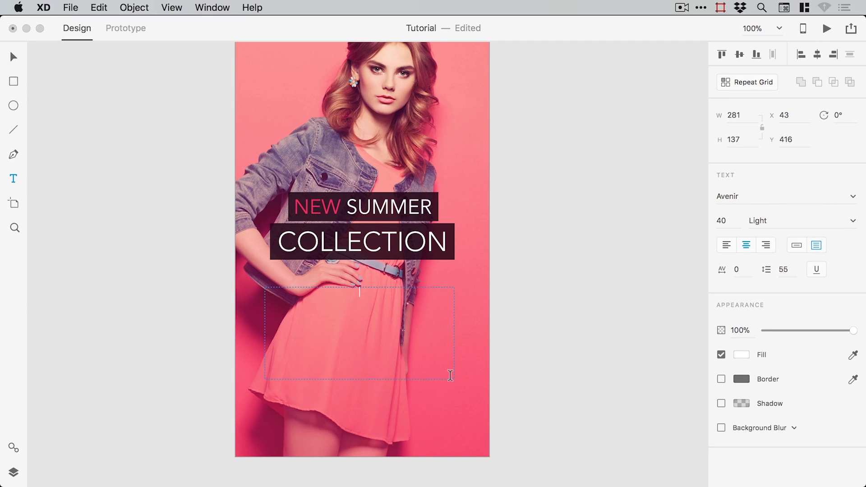
pyautogui.write('sdfudsfusdfdsifudsifusdifuidsfuisdfudsifudsifuidsuf')
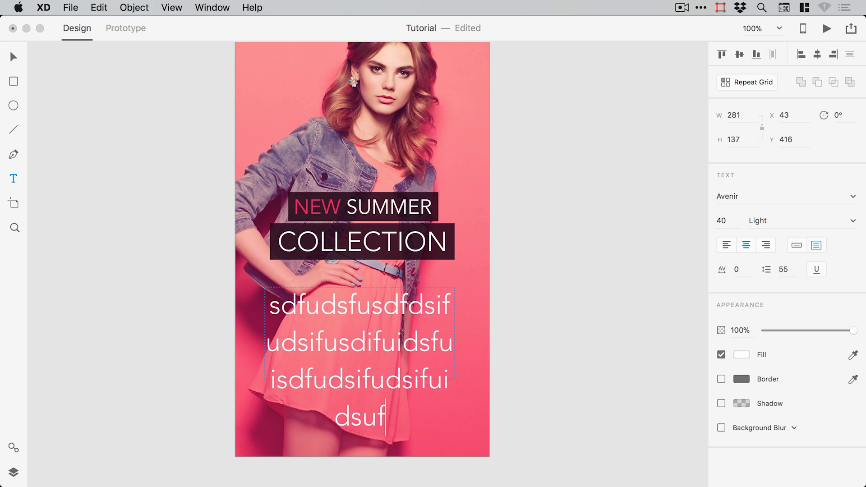
pyautogui.press('super+a')
pyautogui.press('BackSpace')
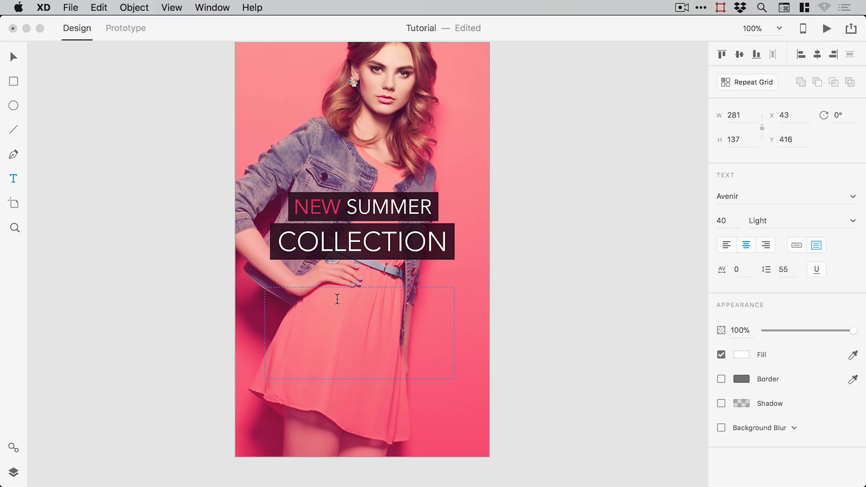
pyautogui.write('Get the hottes')
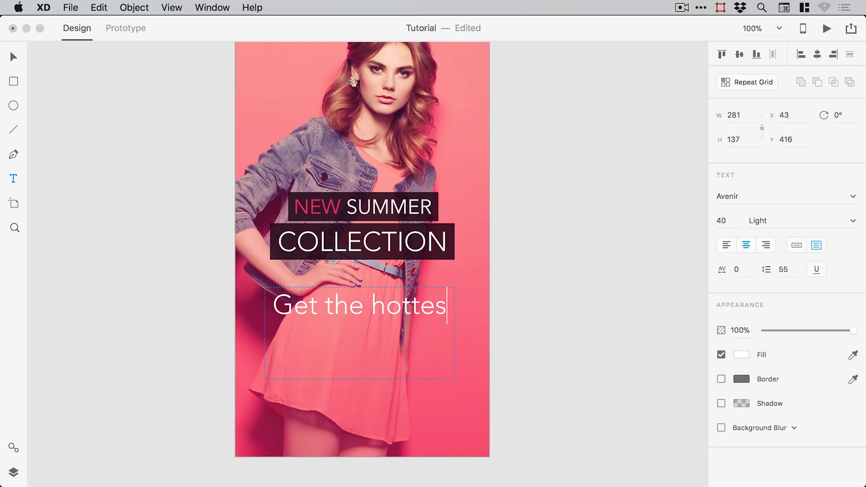
pyautogui.write(' look this s')
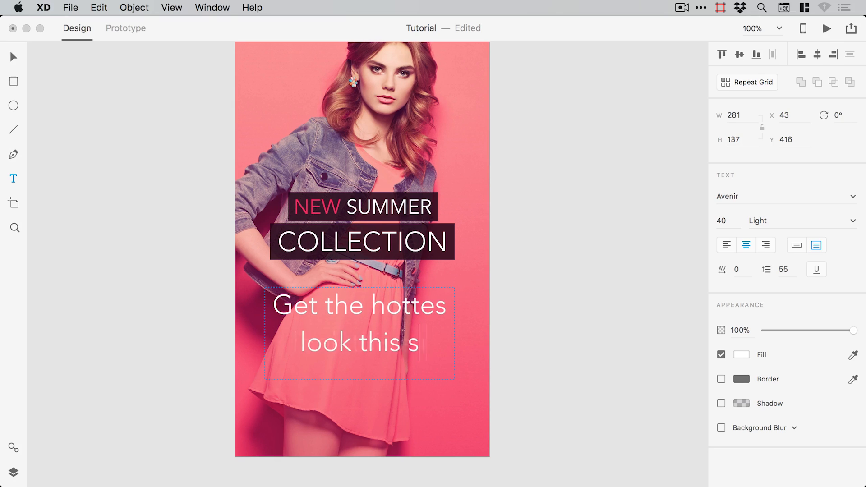
pyautogui.write('ummer with the al')
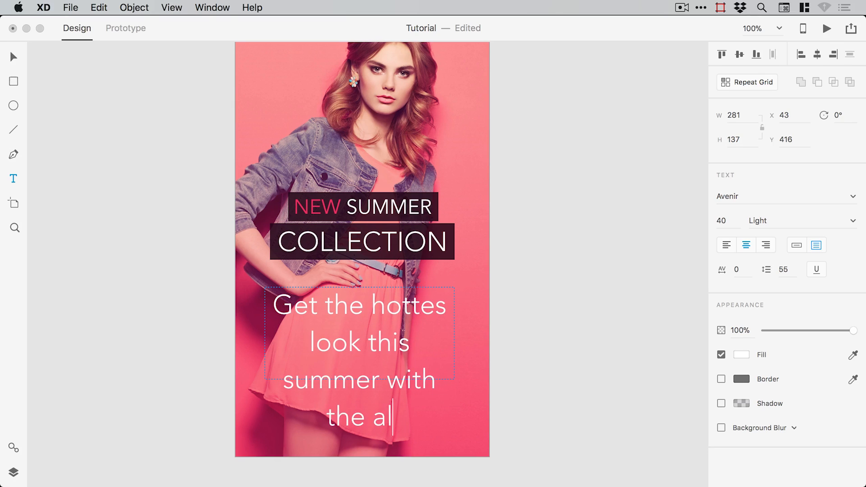
pyautogui.press('BackSpace')
pyautogui.press('BackSpace')
pyautogui.write('latest')
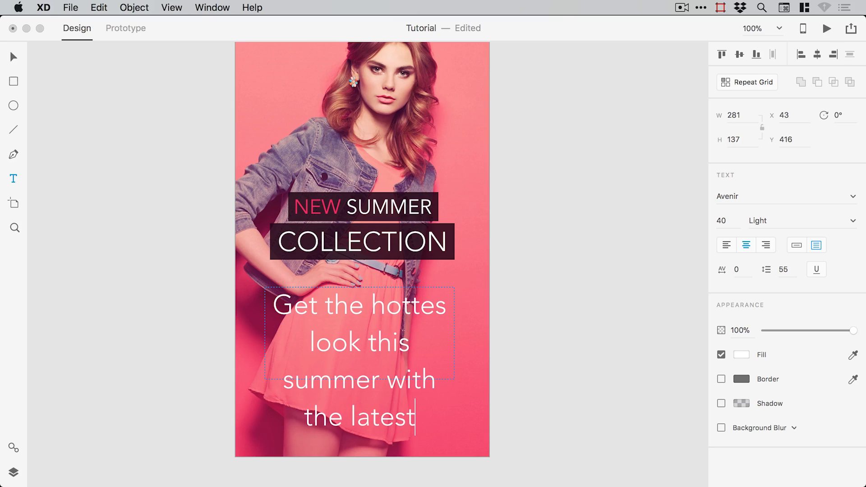
pyautogui.write(' trends.')
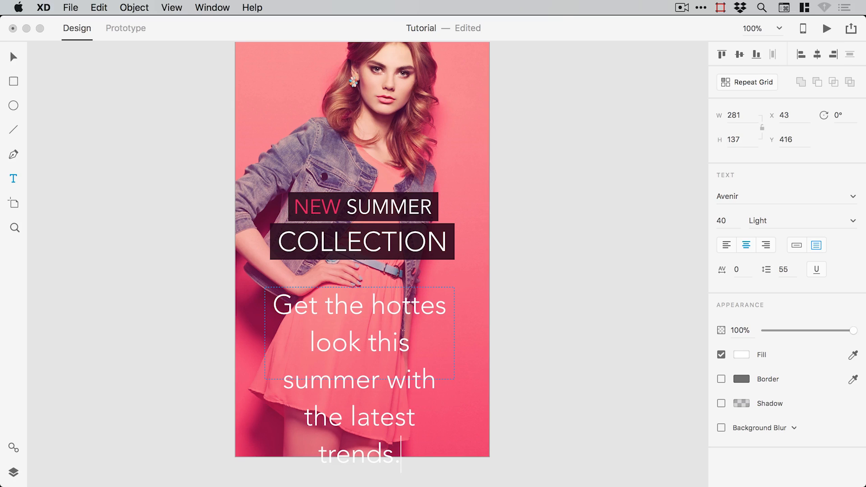
pyautogui.click(445, 305)
# - Correct the typo to 'hottest' and set the tagline to 20 pt Book
pyautogui.write('t')
pyautogui.press('super+a')
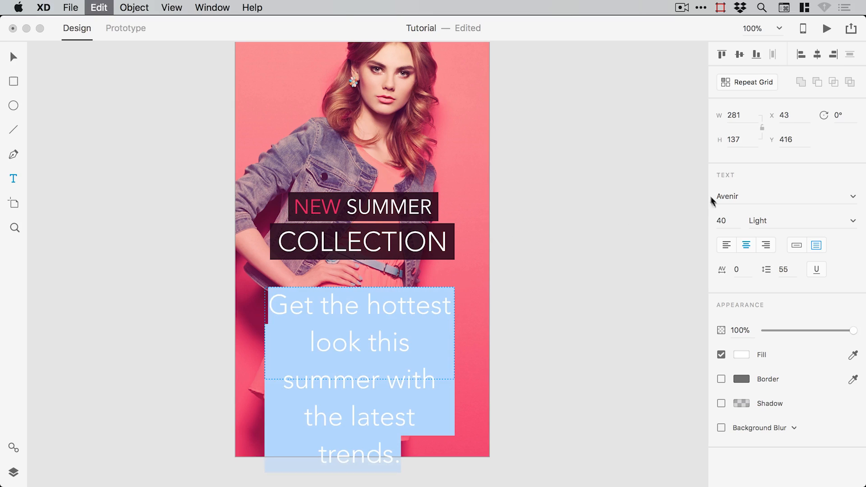
pyautogui.click(727, 222)
pyautogui.write('20')
pyautogui.press('Return')
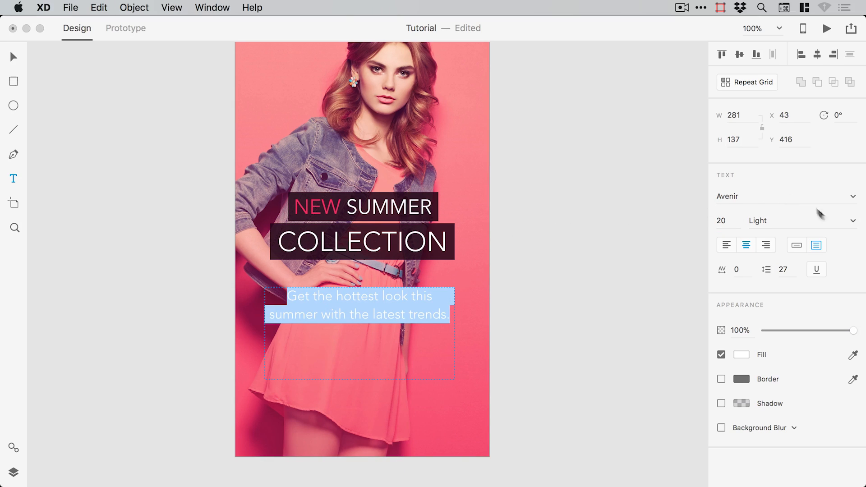
pyautogui.click(853, 221)
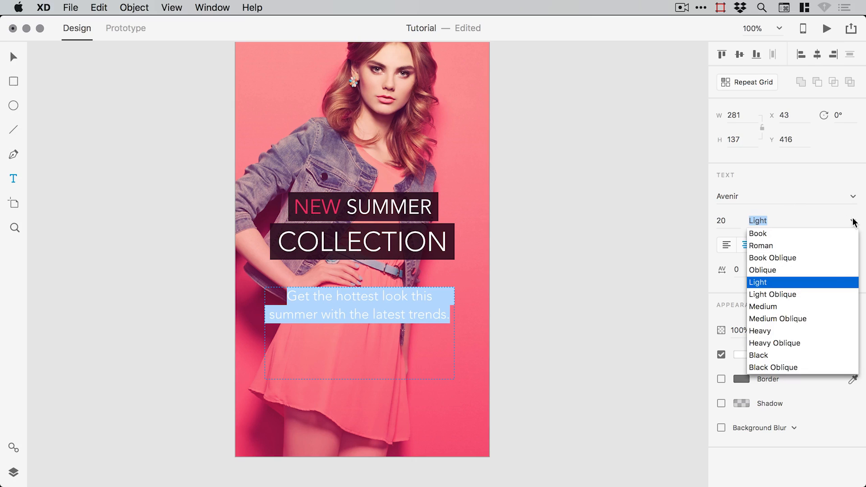
pyautogui.click(776, 235)
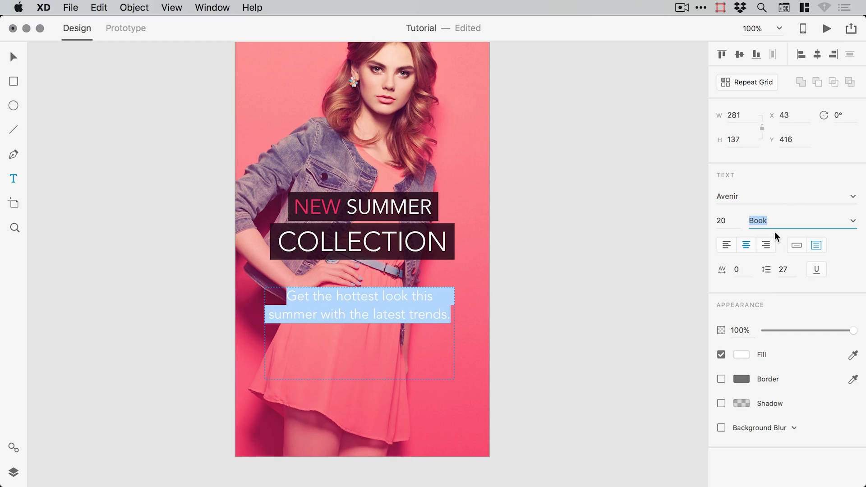
pyautogui.click(391, 301)
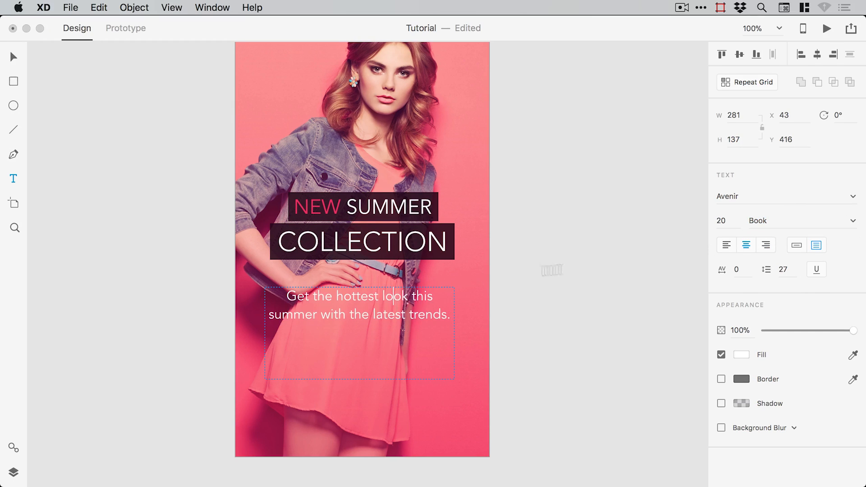
# - Give the tagline line spacing 22 and font size 18
pyautogui.press('super+a')
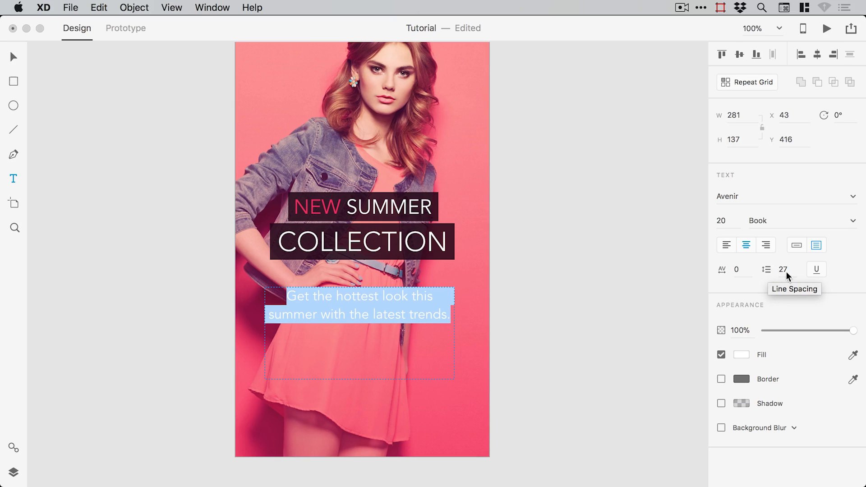
pyautogui.click(784, 271)
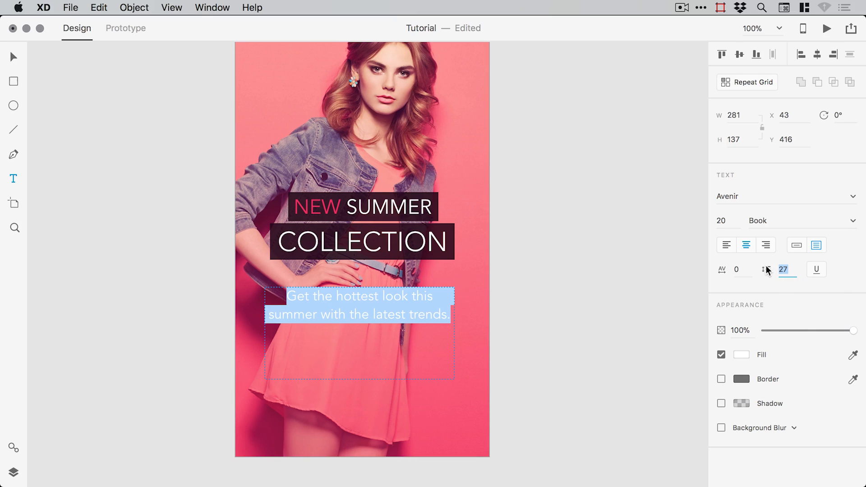
pyautogui.write('22')
pyautogui.press('Return')
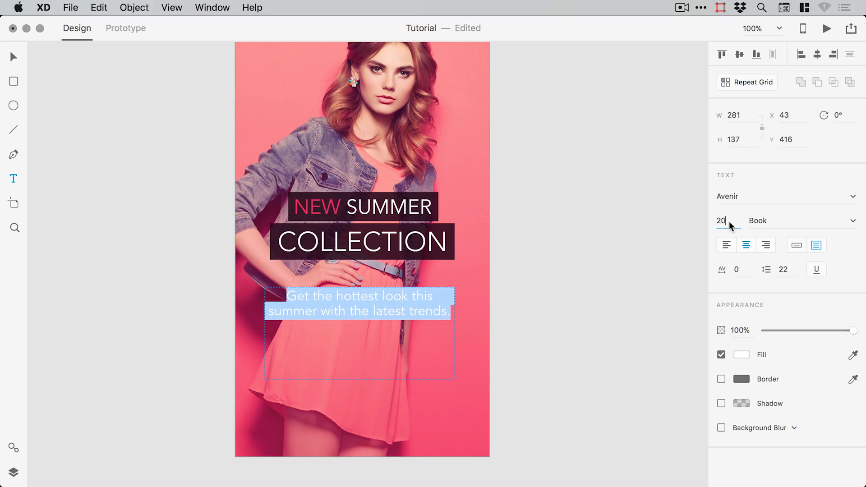
pyautogui.click(726, 221)
pyautogui.press('Return')
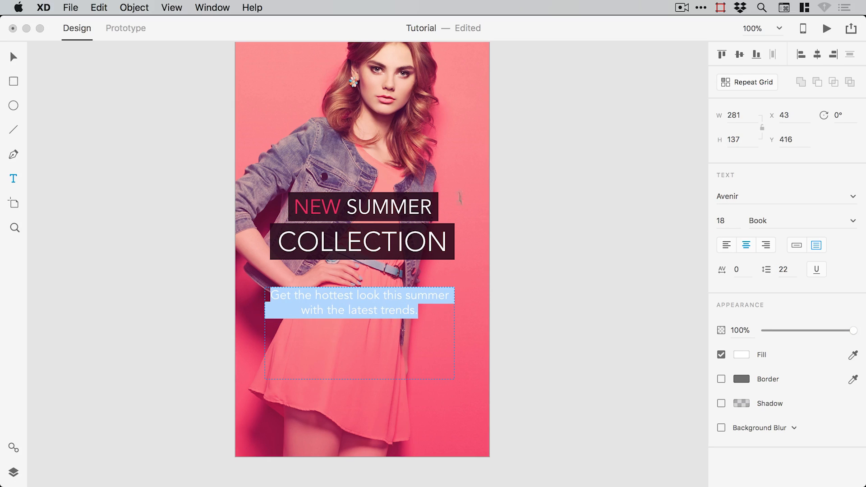
pyautogui.click(13, 56)
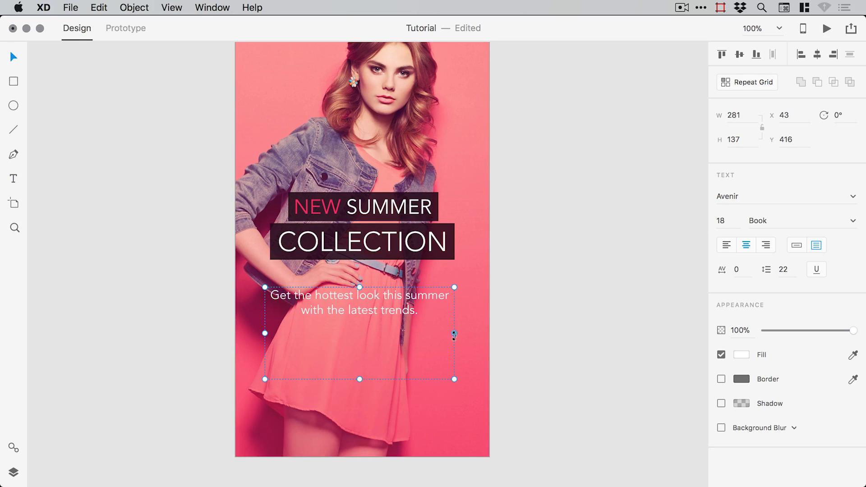
# - Shrink the tagline box to fit, centre it horizontally and move it up to Y 405
pyautogui.moveTo(454, 333)
pyautogui.mouseDown()
pyautogui.moveTo(396, 333)
pyautogui.moveTo(469, 331)
pyautogui.moveTo(413, 332)
pyautogui.moveTo(456, 331)
pyautogui.mouseUp()
pyautogui.moveTo(360, 379); pyautogui.dragTo(366, 302)
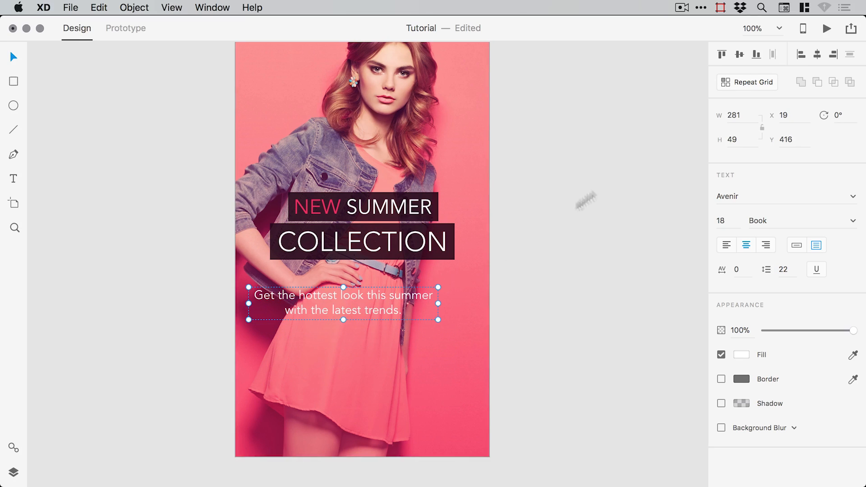
pyautogui.click(817, 55)
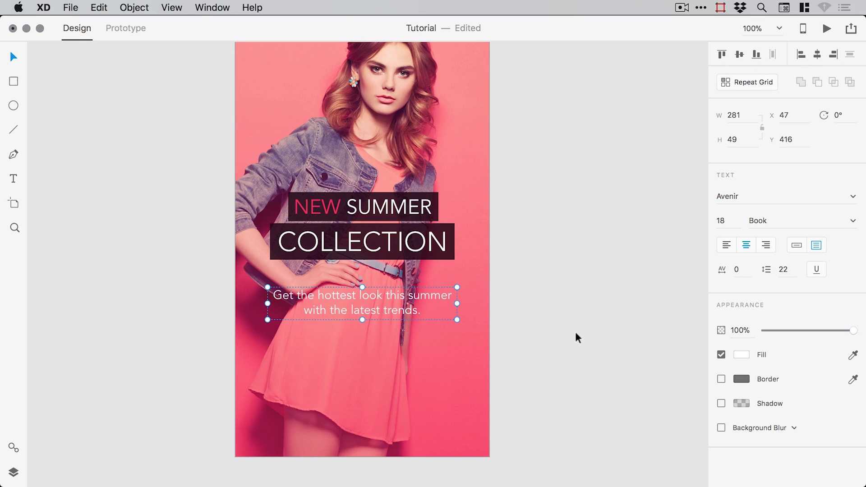
pyautogui.moveTo(392, 310); pyautogui.dragTo(392, 303)
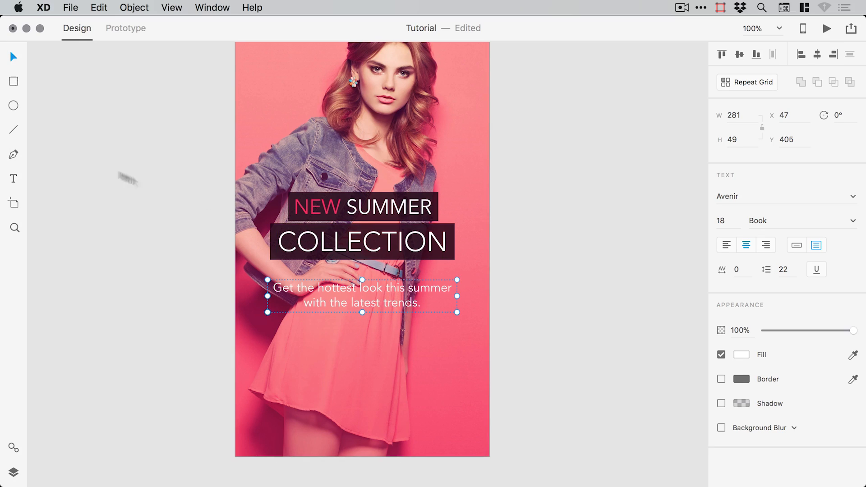
pyautogui.click(13, 83)
# - Draw a white borderless box below the tagline and make it slightly taller
pyautogui.moveTo(311, 337); pyautogui.dragTo(405, 364)
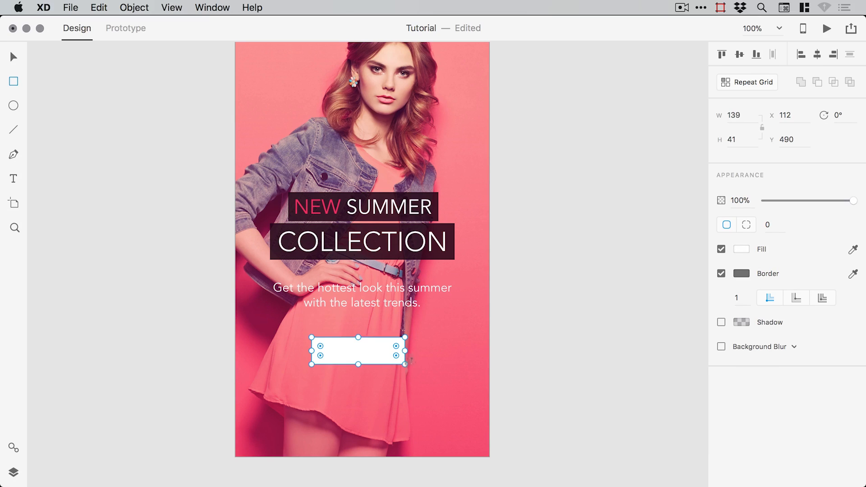
pyautogui.click(721, 274)
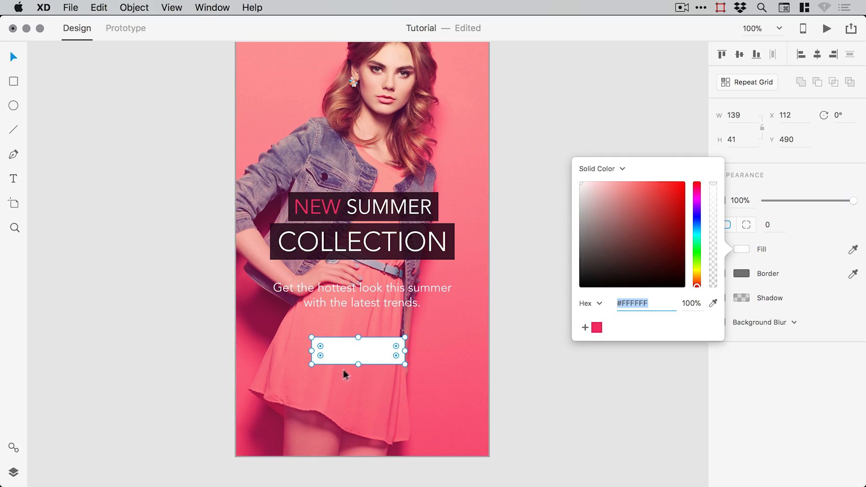
pyautogui.moveTo(358, 364); pyautogui.dragTo(357, 369)
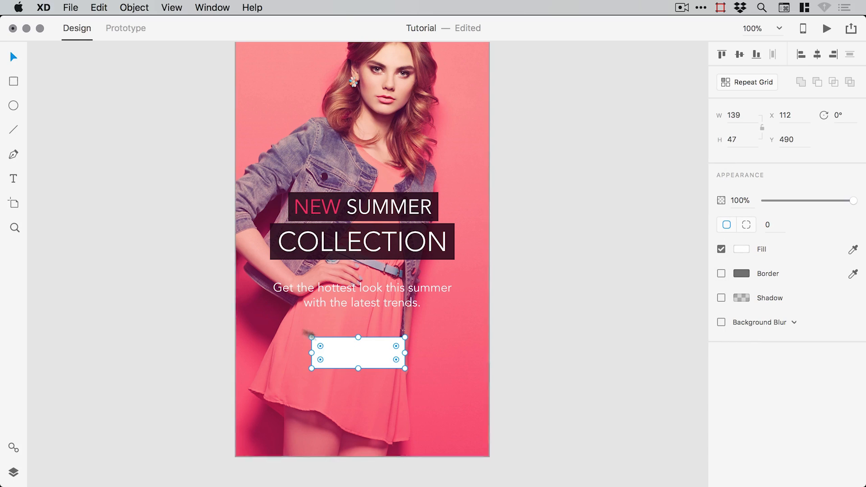
# - Add a text box reading 'SIGN UP' just above the white box
pyautogui.click(13, 181)
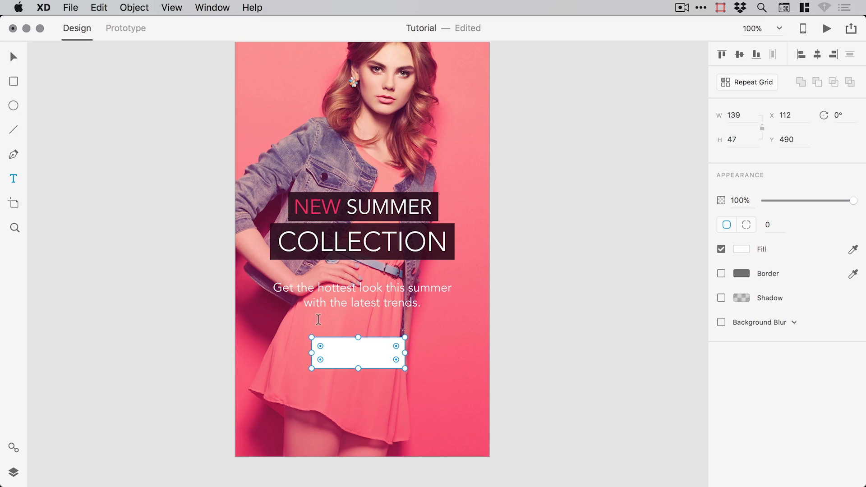
pyautogui.click(289, 321)
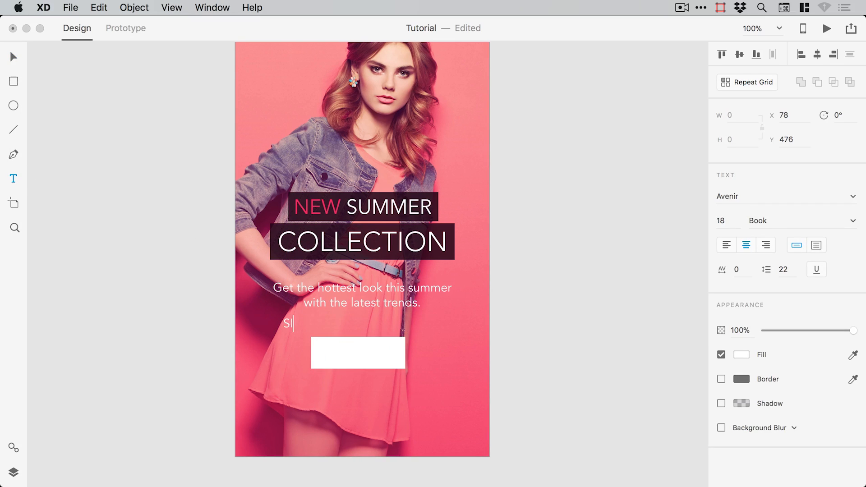
pyautogui.write('SIGN UP')
pyautogui.press('Escape')
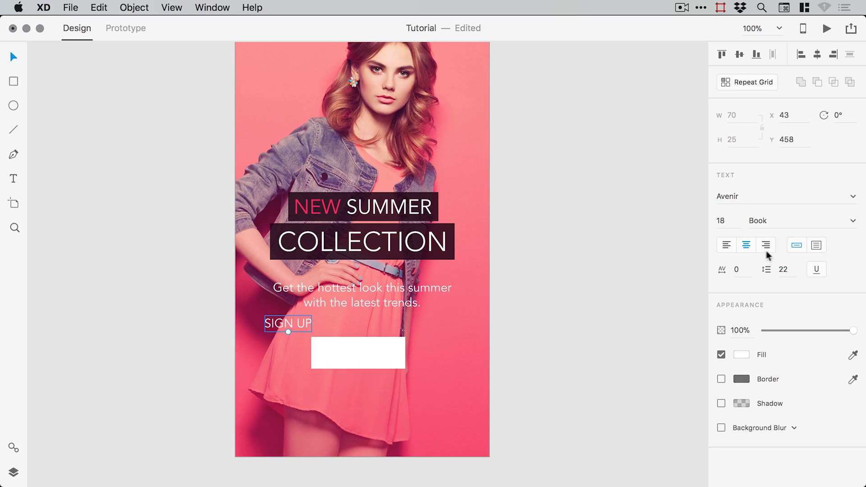
# - Set SIGN UP to 16 Heavy, centre it in the box, and fill it with saved pink #F4295F
pyautogui.click(718, 221)
pyautogui.press('Return')
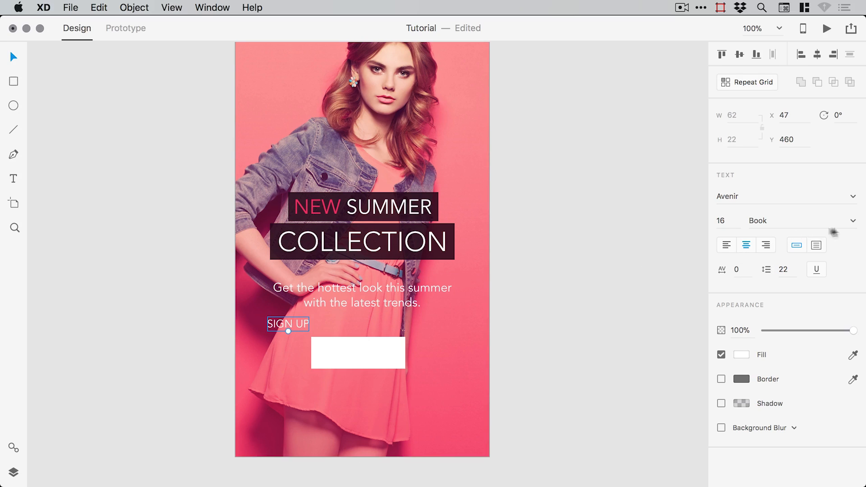
pyautogui.click(852, 221)
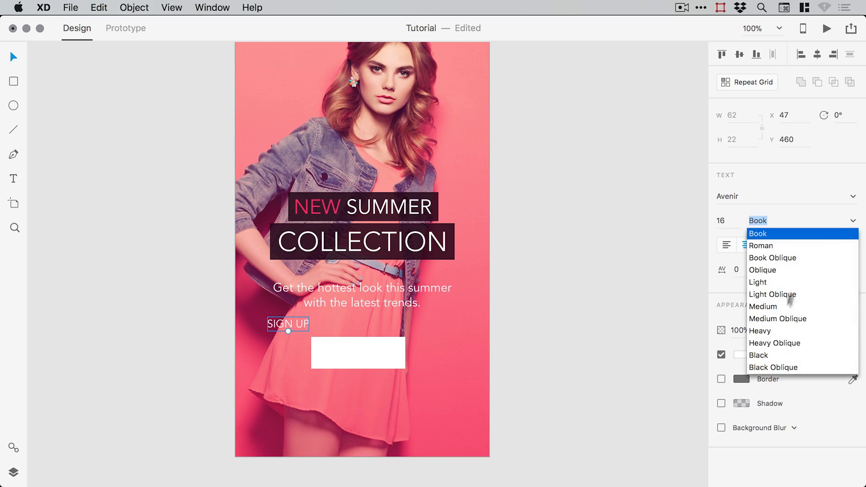
pyautogui.click(769, 333)
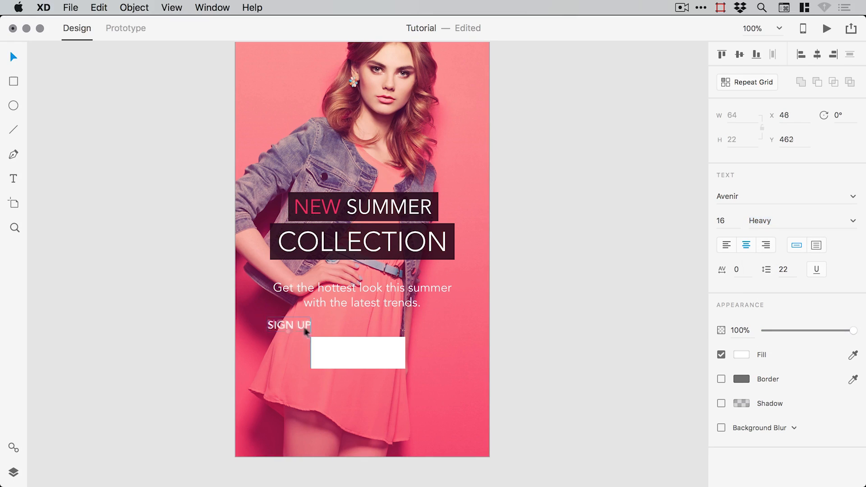
pyautogui.moveTo(301, 329); pyautogui.dragTo(367, 353)
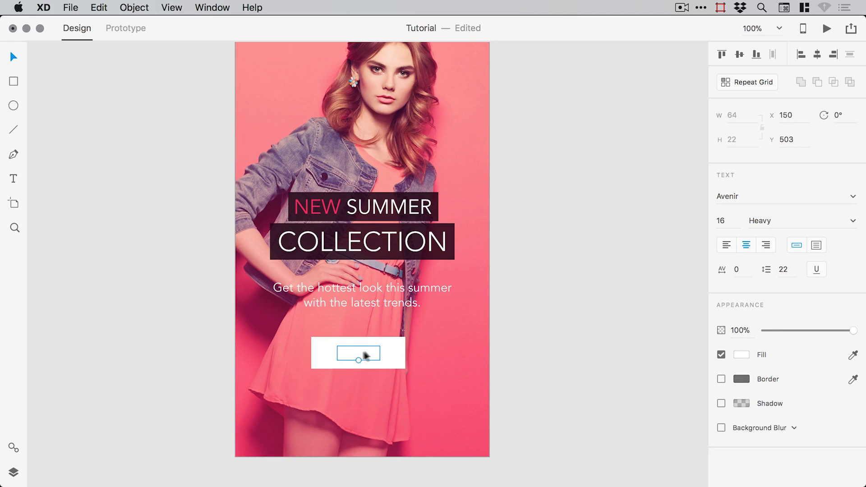
pyautogui.click(745, 358)
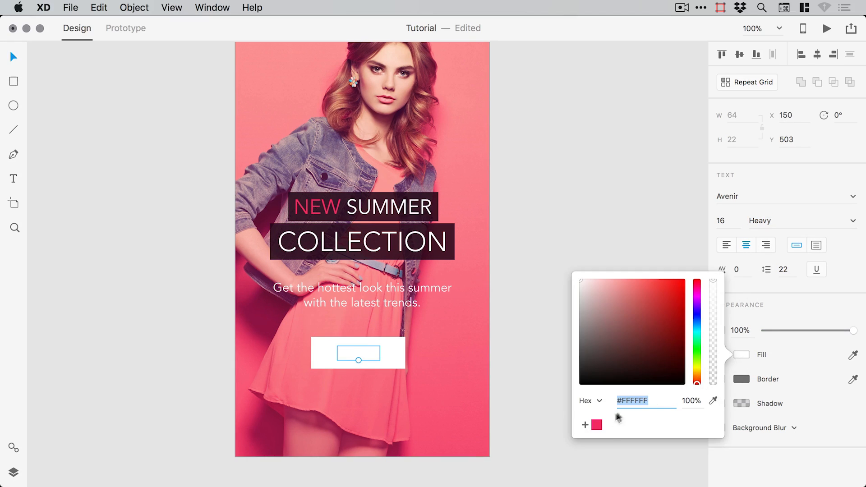
pyautogui.click(597, 426)
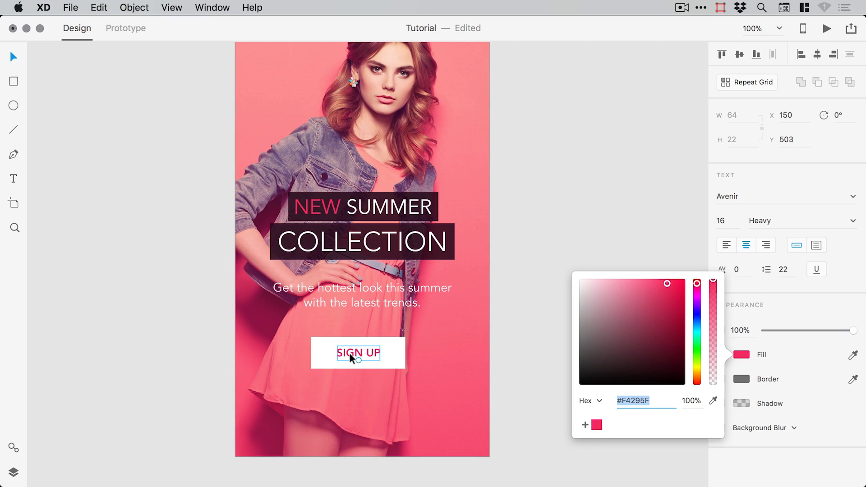
# - Zoom in on the button area and select the SIGN UP text
pyautogui.click(134, 7)
pyautogui.moveTo(154, 192)
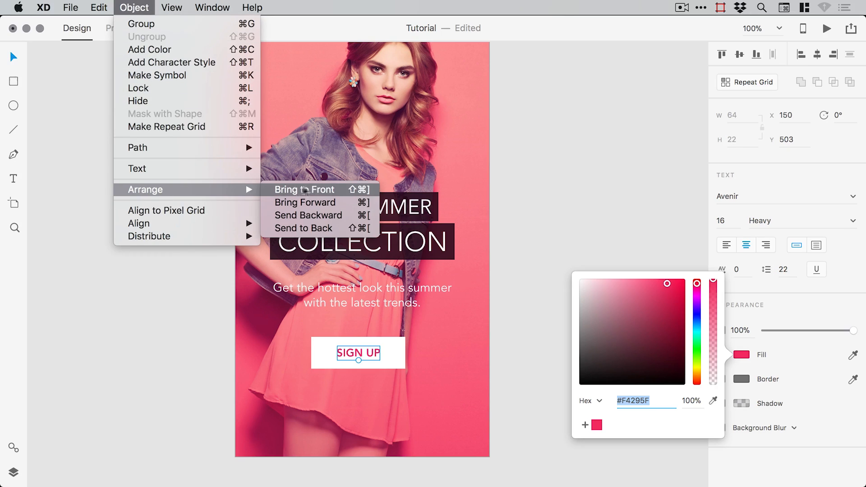
pyautogui.click(547, 294)
pyautogui.click(546, 296)
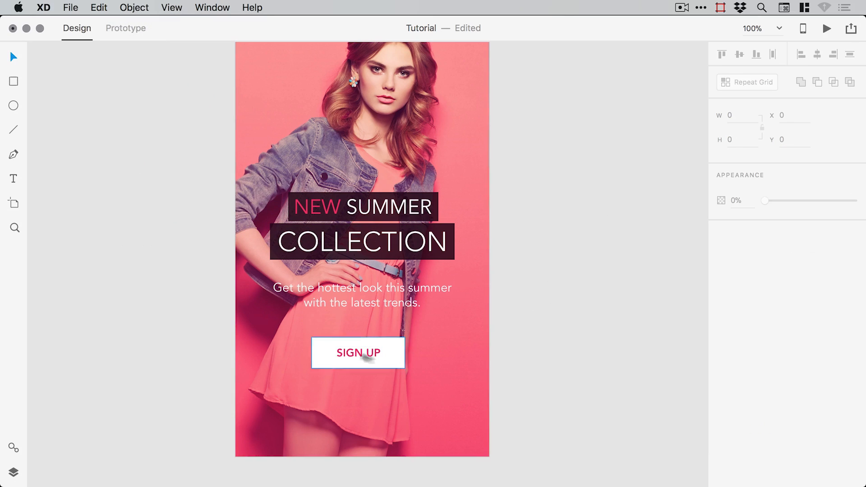
pyautogui.press('z')
pyautogui.moveTo(252, 177); pyautogui.dragTo(496, 412)
pyautogui.press('v')
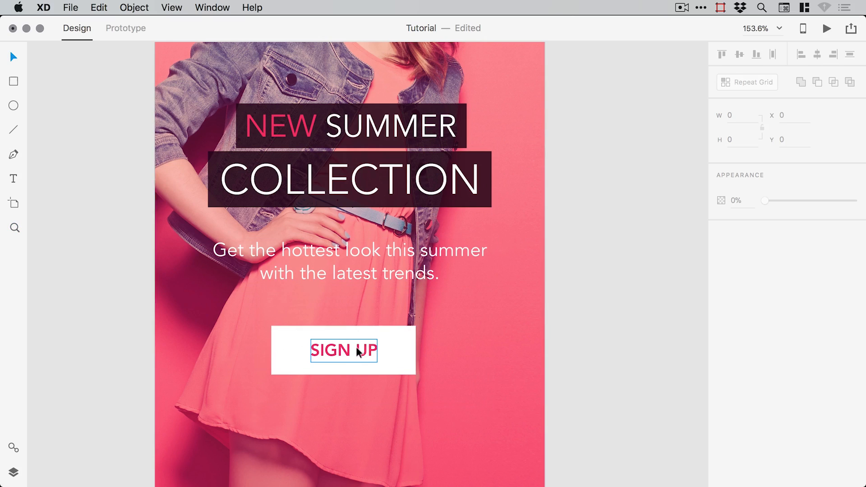
pyautogui.click(348, 349)
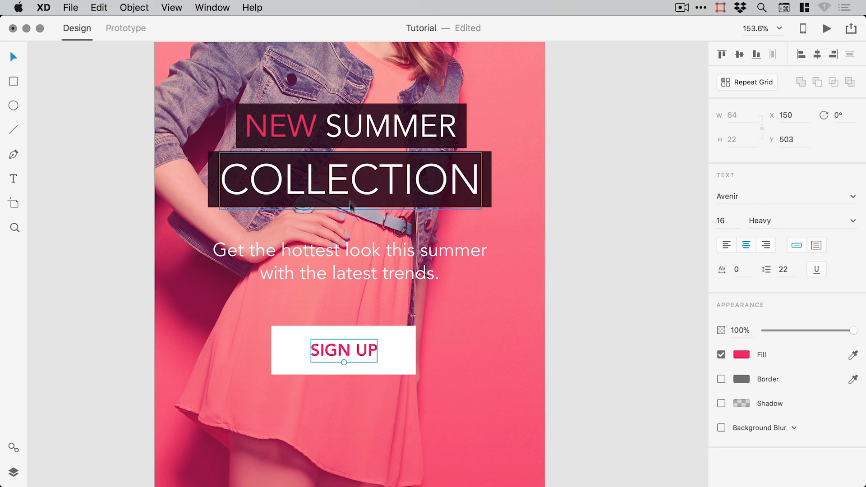
# - Narrow the white button box, keeping it centred around the SIGN UP label
pyautogui.click(408, 348)
pyautogui.moveTo(413, 352); pyautogui.dragTo(400, 351)
pyautogui.press('z')
pyautogui.moveTo(258, 290); pyautogui.dragTo(492, 411)
pyautogui.press('v')
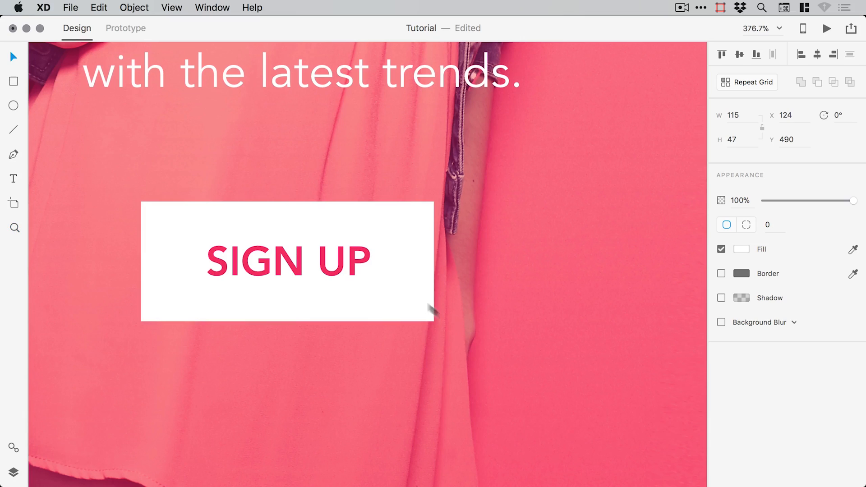
pyautogui.click(332, 265)
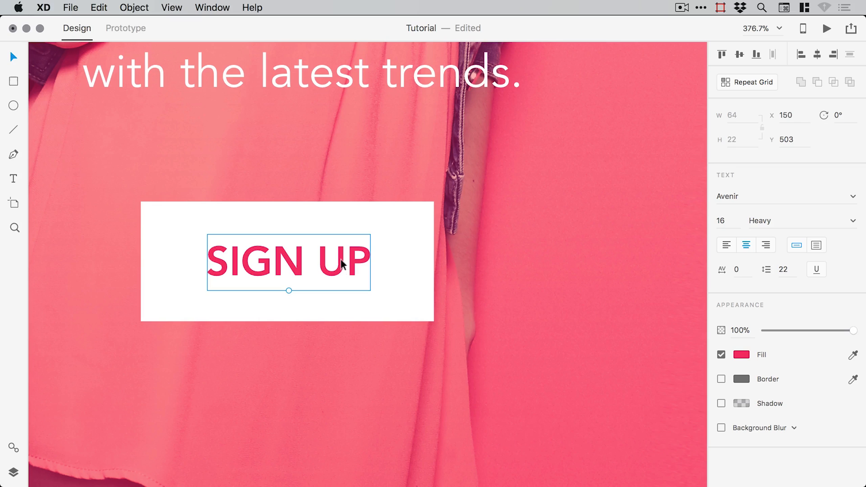
pyautogui.moveTo(340, 266); pyautogui.dragTo(328, 264)
pyautogui.press('super+z')
pyautogui.click(437, 272)
pyautogui.press('super+1')
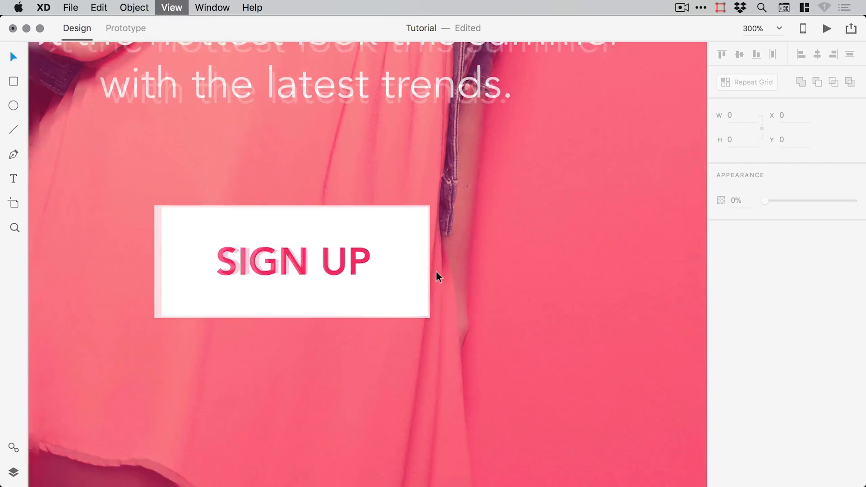
# - Group the SIGN UP label with its white button box
pyautogui.scroll(3, 427, 271)
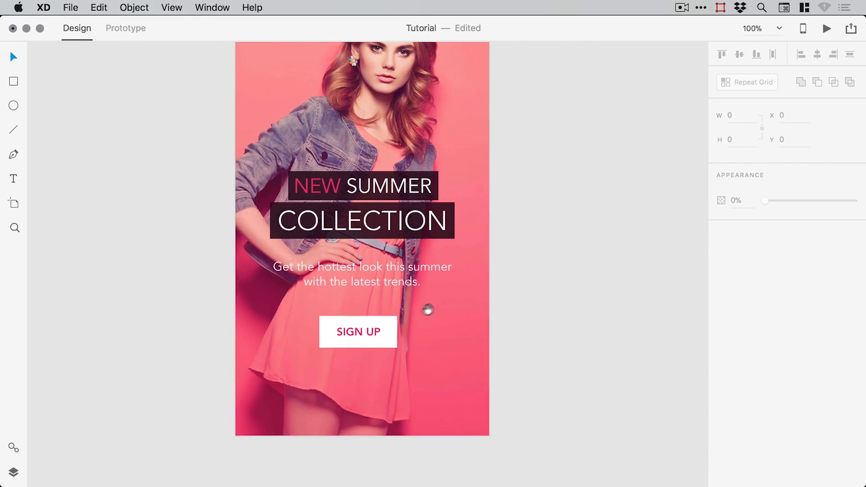
pyautogui.press('z')
pyautogui.moveTo(276, 271); pyautogui.dragTo(464, 397)
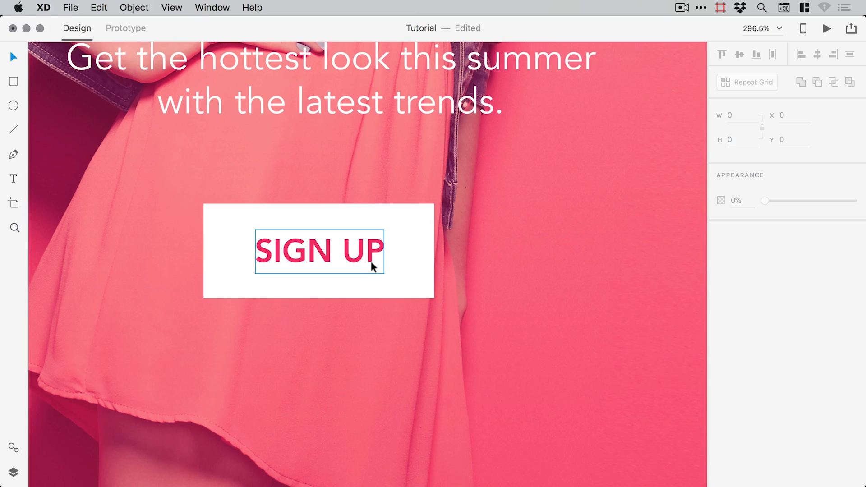
pyautogui.doubleClick(374, 266)
pyautogui.press('Escape')
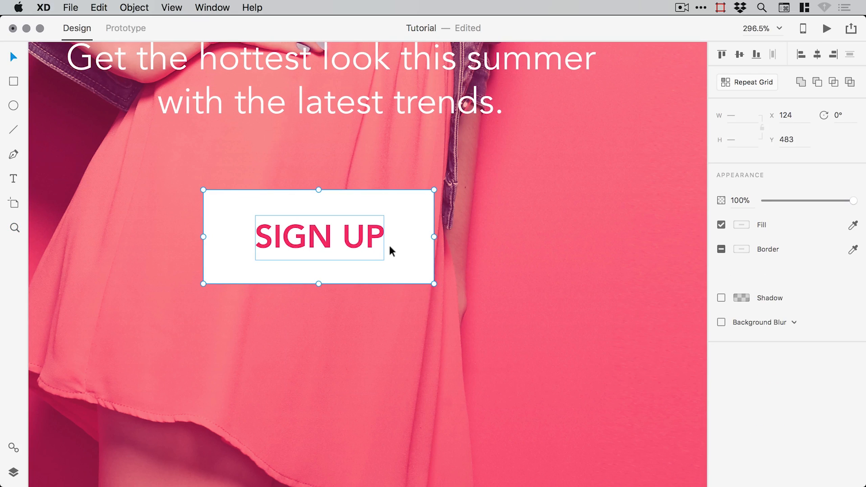
pyautogui.press('super+1')
pyautogui.scroll(3, 452, 302)
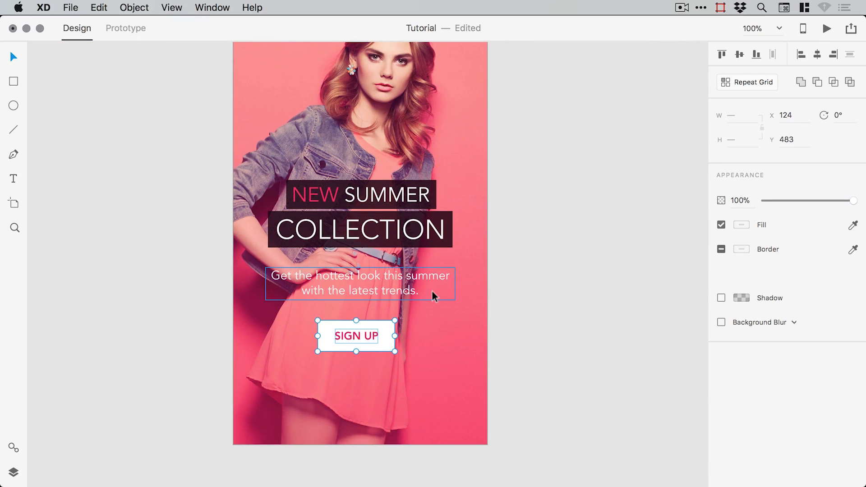
# - Nudge the button and tagline up so they sit closer beneath the COLLECTION banner
pyautogui.press('Up')
pyautogui.press('Up')
pyautogui.press('Up')
pyautogui.press('Up')
pyautogui.press('Up')
pyautogui.press('Up')
pyautogui.press('Up')
pyautogui.press('Up')
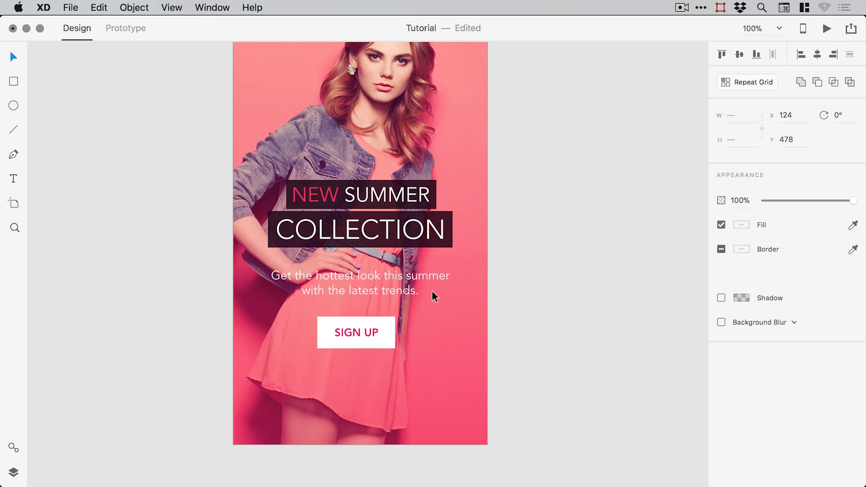
pyautogui.keyDown('shift'); pyautogui.click(369, 271); pyautogui.keyUp('shift')
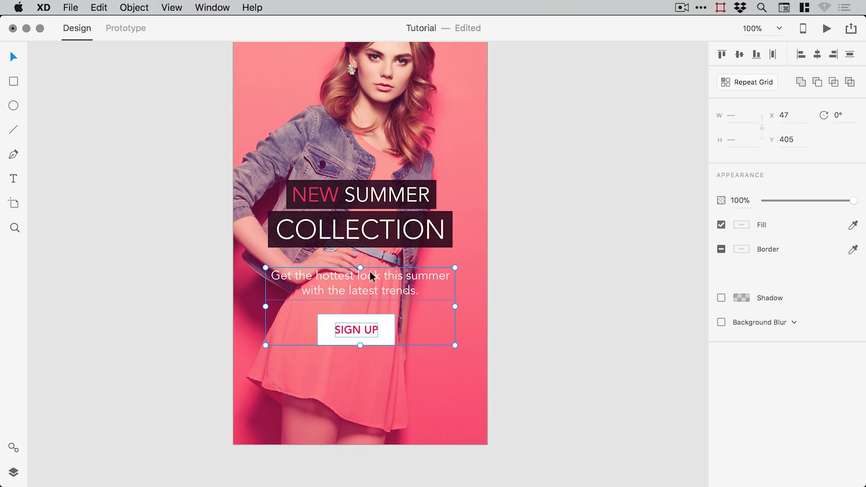
pyautogui.press('Up')
pyautogui.press('Up')
pyautogui.press('Up')
pyautogui.press('Up')
pyautogui.press('Up')
pyautogui.press('Up')
pyautogui.press('Up')
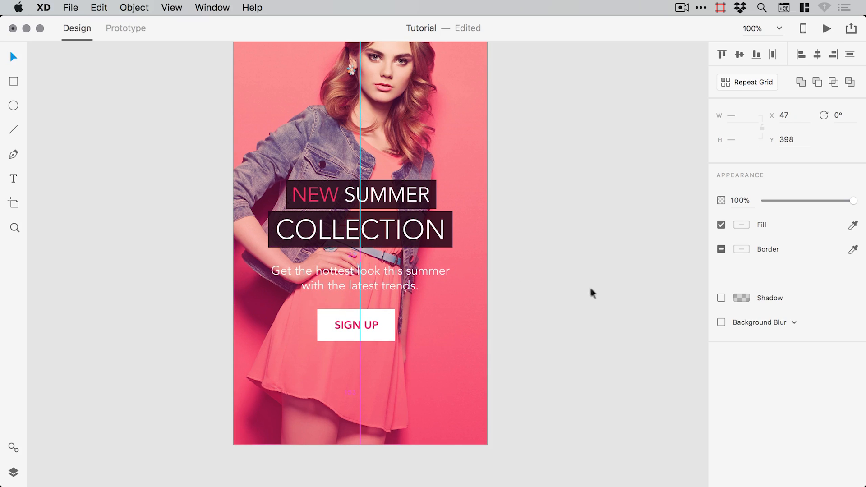
pyautogui.click(591, 293)
pyautogui.click(375, 324)
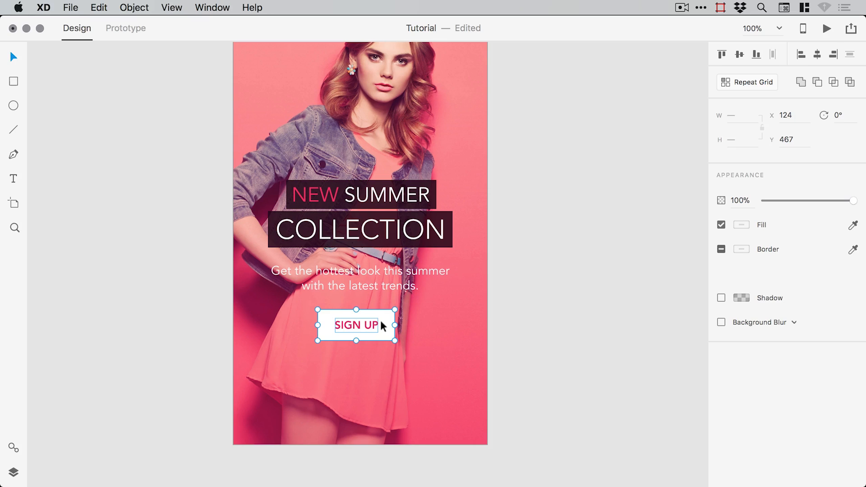
pyautogui.press('Up')
pyautogui.press('Up')
pyautogui.moveTo(512, 267); pyautogui.dragTo(514, 307)
# - Group the NEW SUMMER and COLLECTION headline boxes together
pyautogui.click(422, 235)
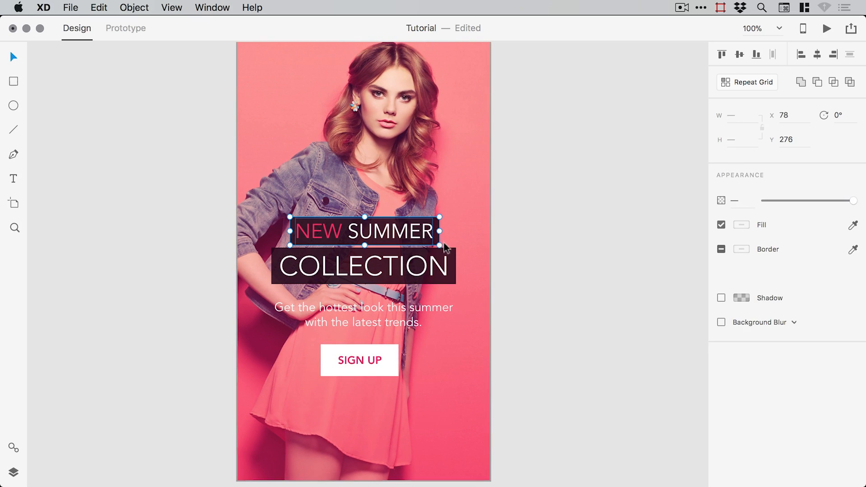
pyautogui.keyDown('shift'); pyautogui.click(436, 271); pyautogui.keyUp('shift')
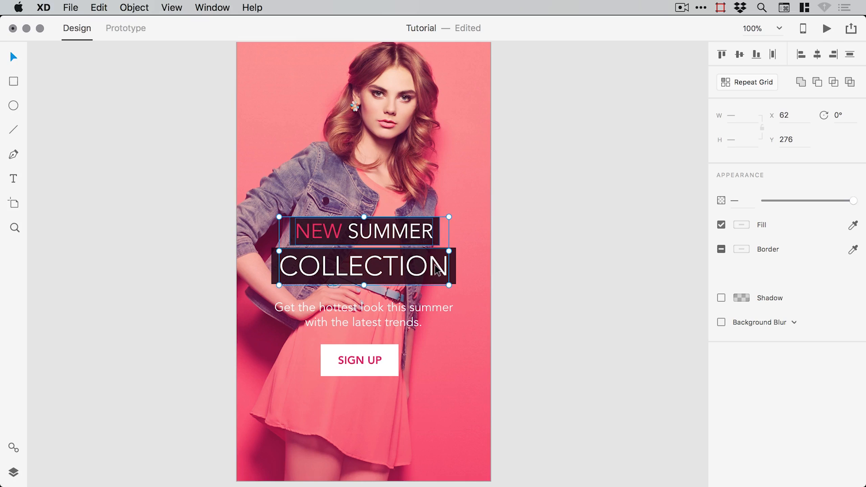
pyautogui.keyDown('shift'); pyautogui.click(453, 264); pyautogui.keyUp('shift')
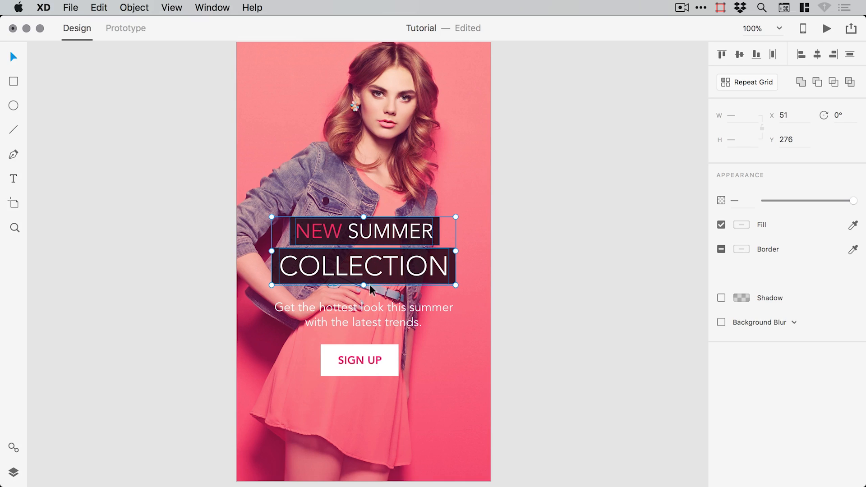
pyautogui.click(134, 8)
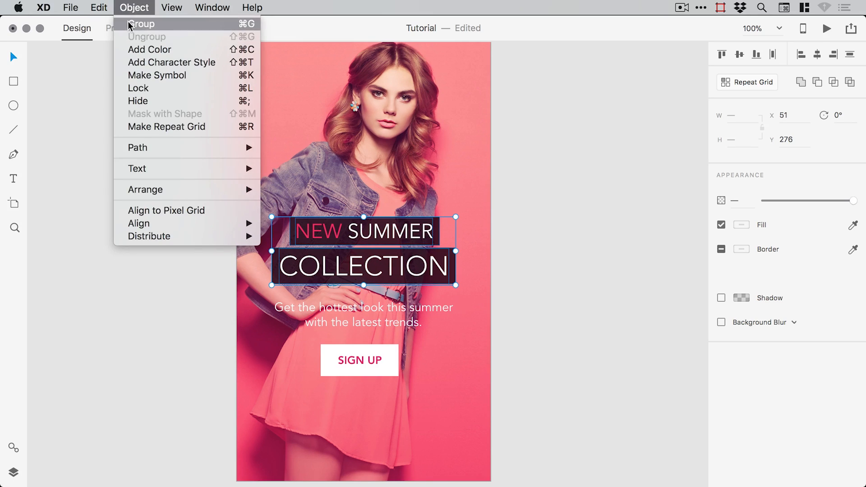
pyautogui.click(135, 23)
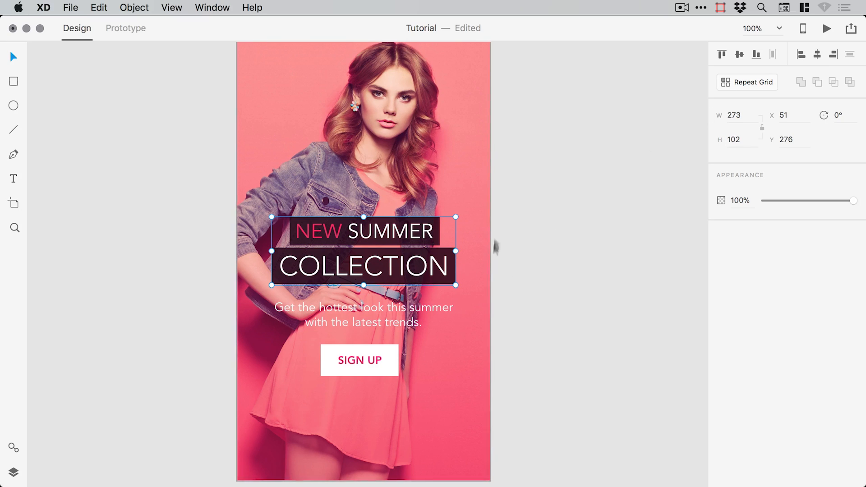
# - Group the headline group with the tagline and SIGN UP button into one larger group
pyautogui.keyDown('shift'); pyautogui.click(369, 307); pyautogui.keyUp('shift')
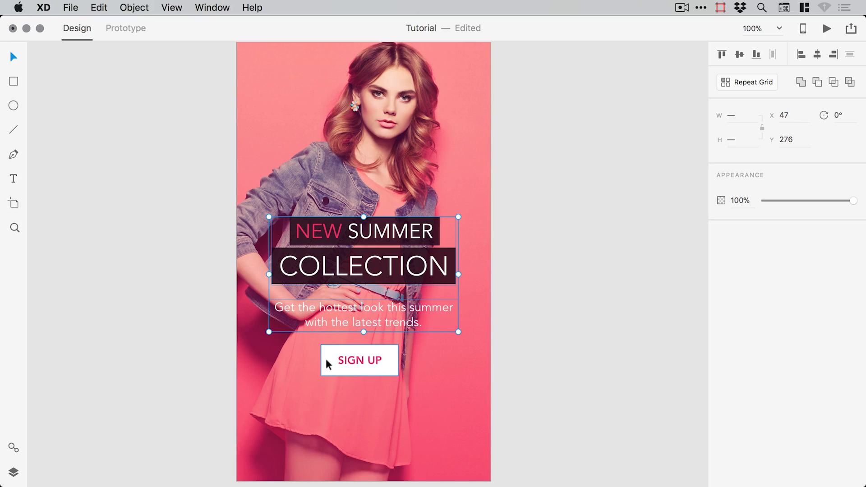
pyautogui.keyDown('shift'); pyautogui.click(340, 362); pyautogui.keyUp('shift')
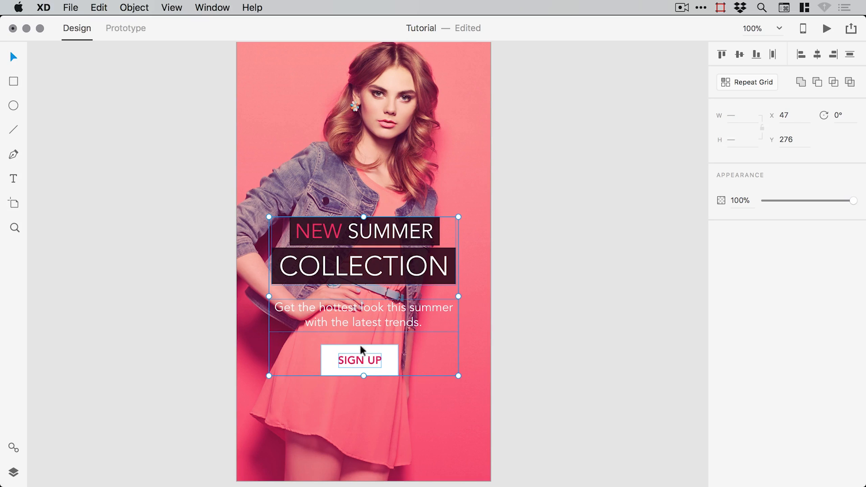
pyautogui.click(133, 7)
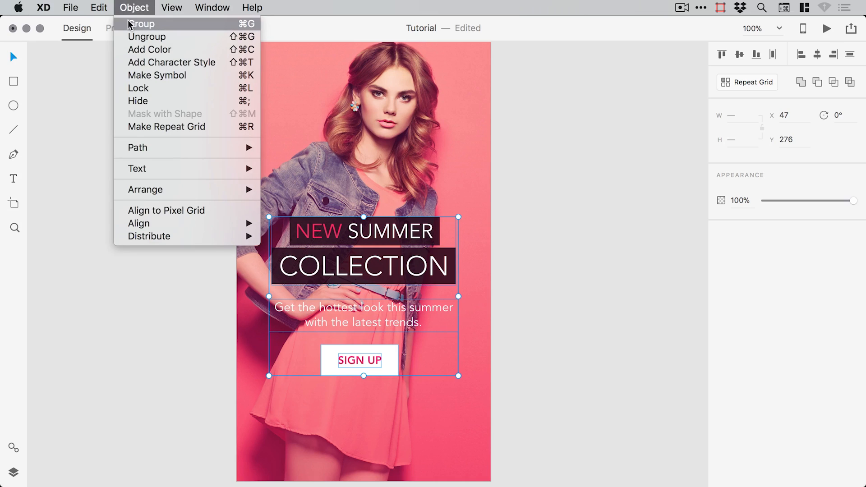
pyautogui.click(129, 26)
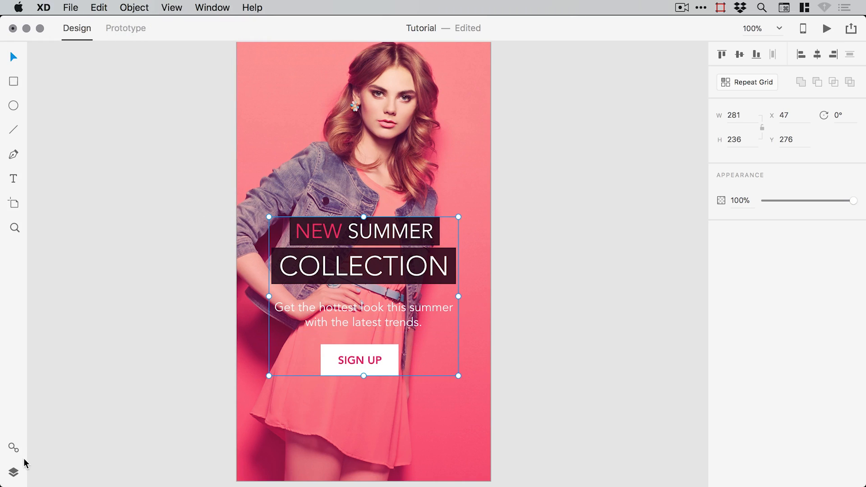
# - Show the Layers panel and expand Group 2 and Group 1 to inspect their contents
pyautogui.click(14, 472)
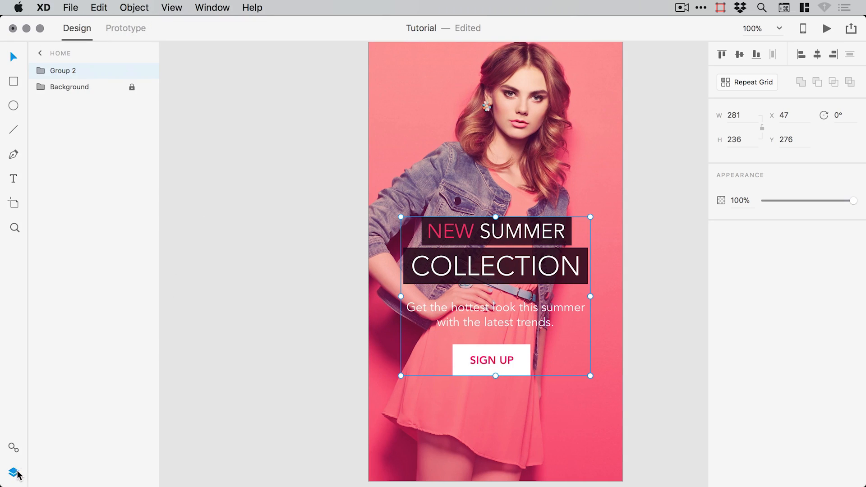
pyautogui.click(41, 72)
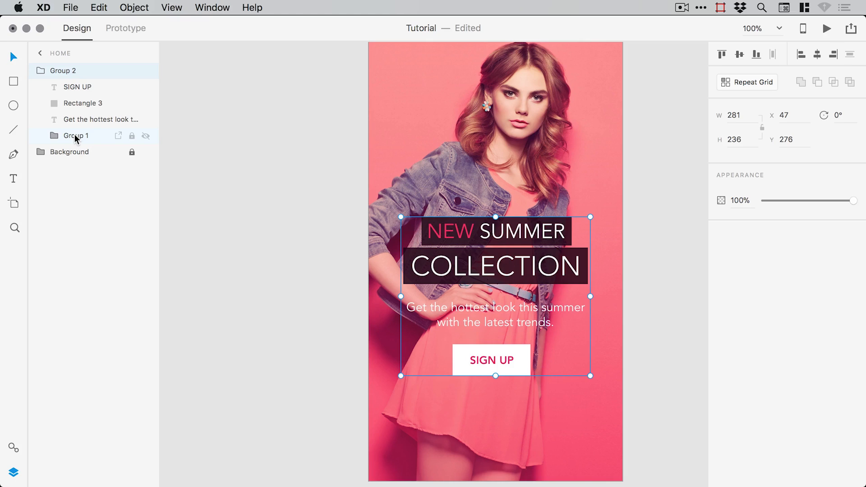
pyautogui.click(55, 136)
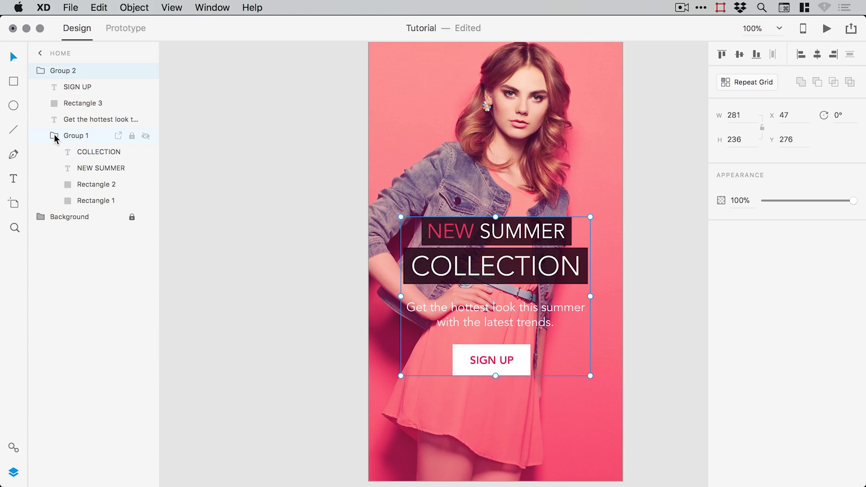
pyautogui.click(41, 71)
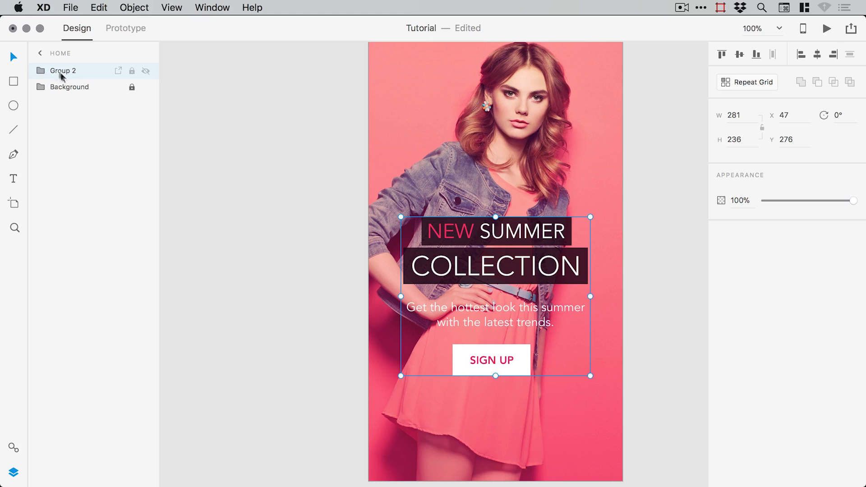
# - Ungroup Group 2 and then Group 1 so every text and rectangle is separate
pyautogui.click(134, 7)
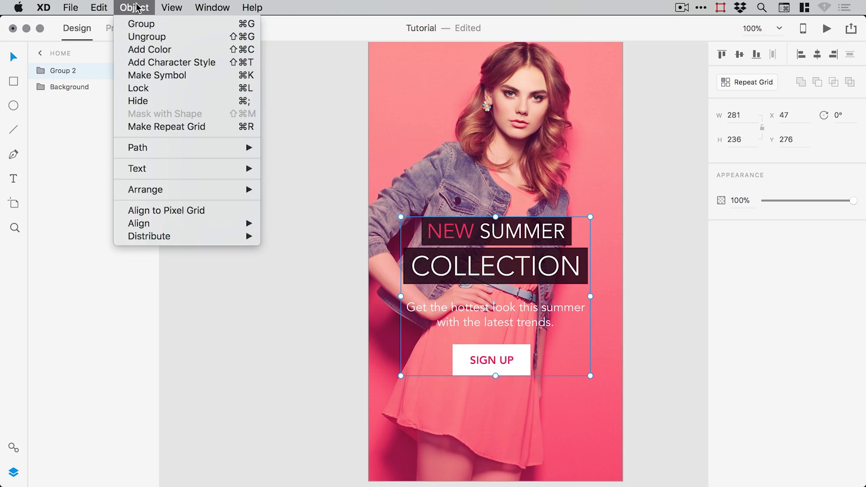
pyautogui.click(140, 37)
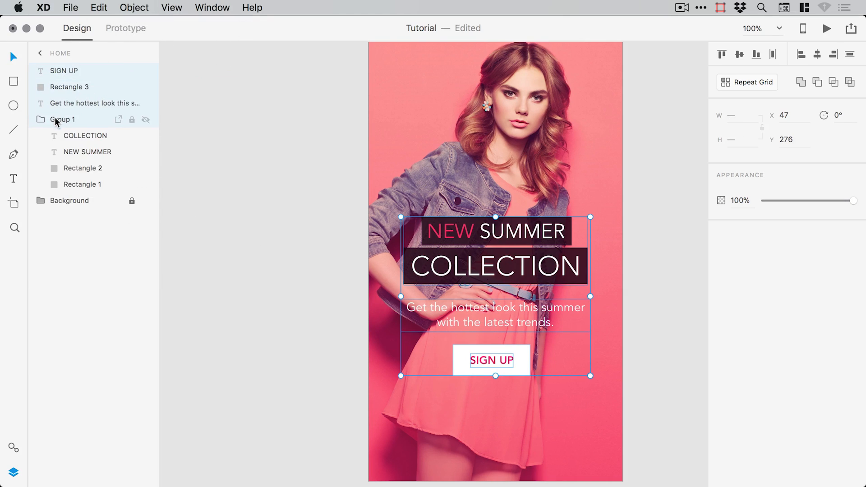
pyautogui.click(70, 117)
pyautogui.click(128, 8)
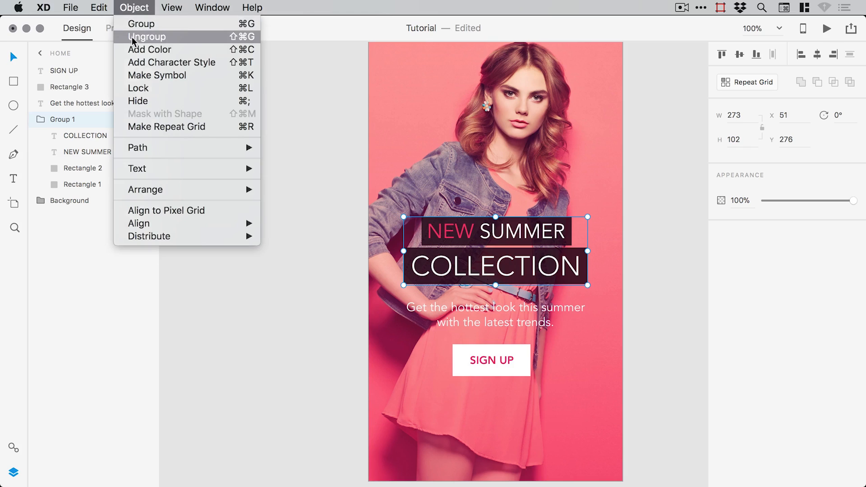
pyautogui.click(132, 37)
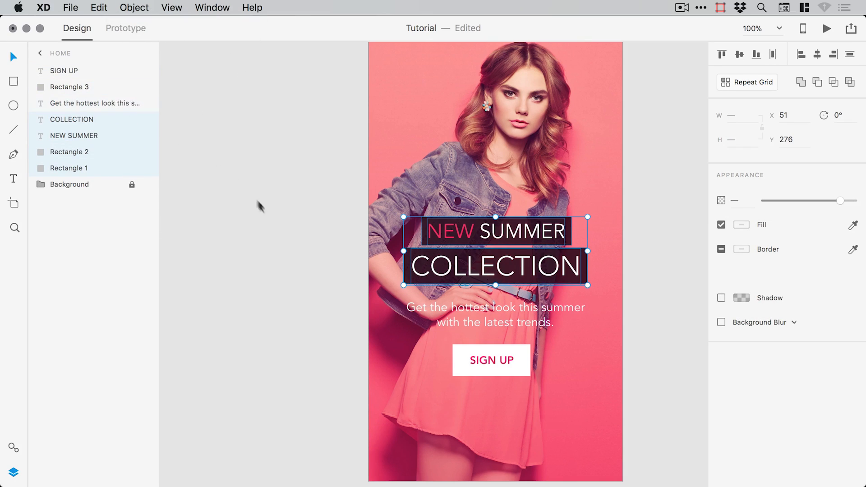
pyautogui.click(268, 215)
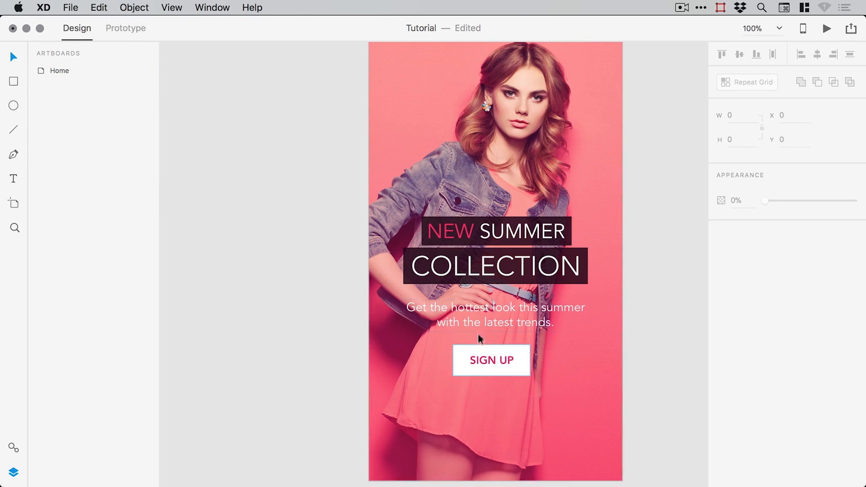
# - Group the tagline, NEW SUMMER and COLLECTION texts and their dark boxes, naming the group 'Main Text'
pyautogui.click(480, 318)
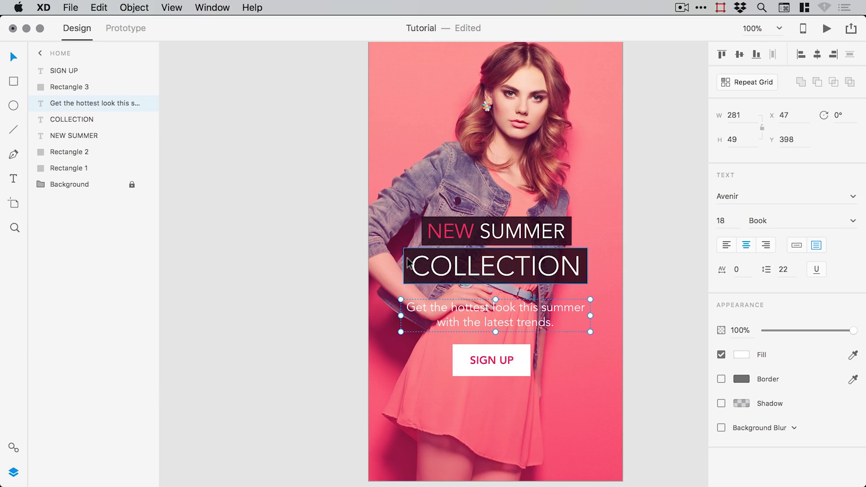
pyautogui.keyDown('shift'); pyautogui.click(424, 248); pyautogui.keyUp('shift')
pyautogui.keyDown('shift'); pyautogui.click(422, 246); pyautogui.keyUp('shift')
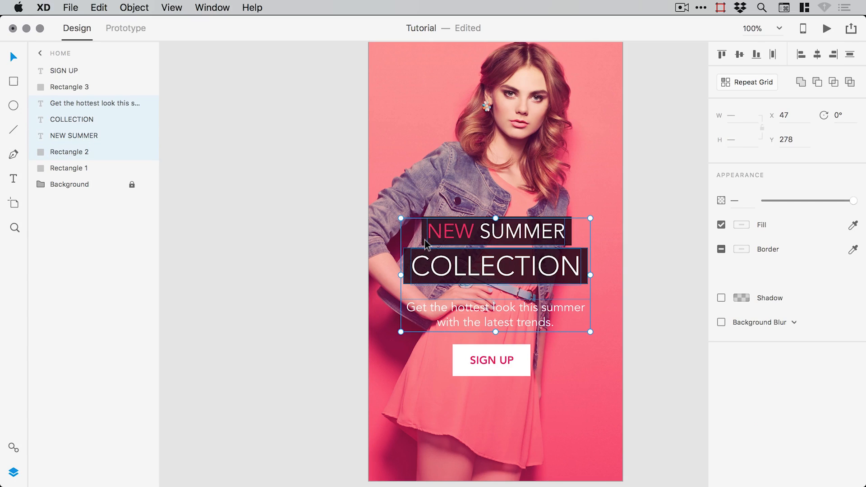
pyautogui.keyDown('shift'); pyautogui.click(424, 245); pyautogui.keyUp('shift')
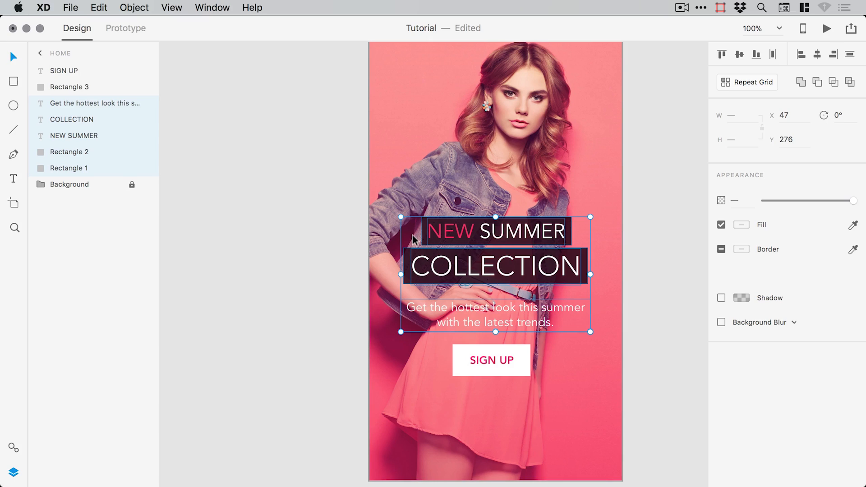
pyautogui.click(135, 8)
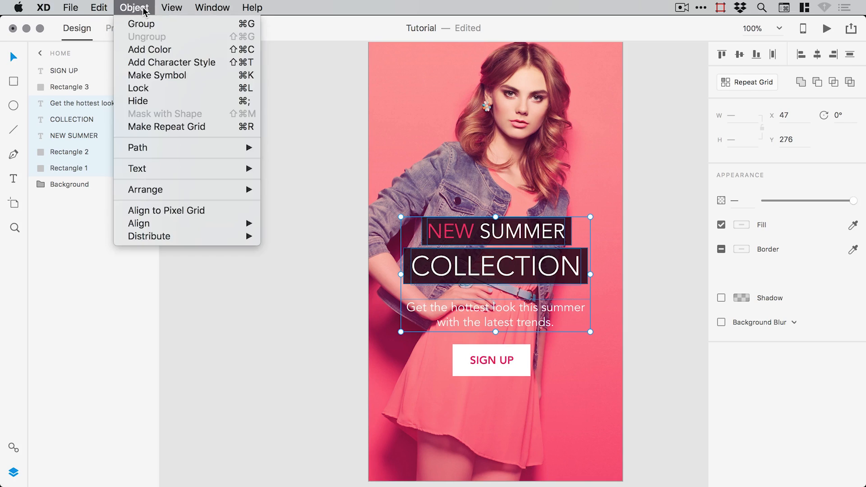
pyautogui.click(141, 24)
pyautogui.doubleClick(64, 103)
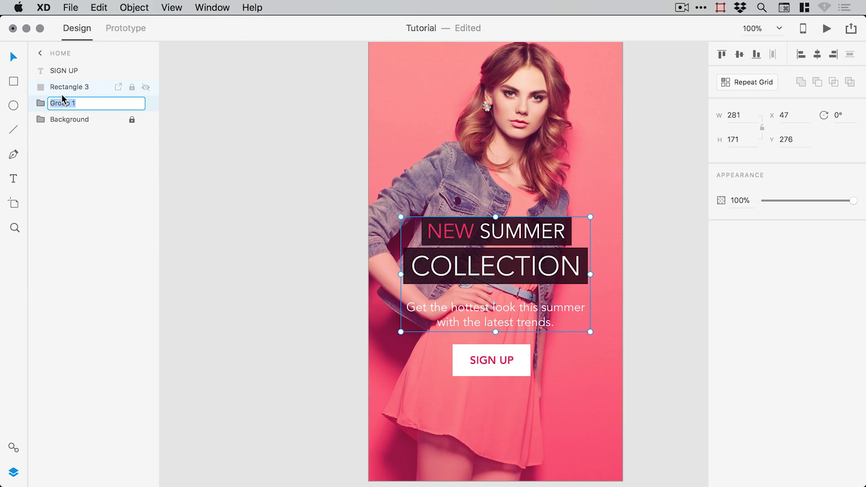
pyautogui.write('Text')
pyautogui.press('Return')
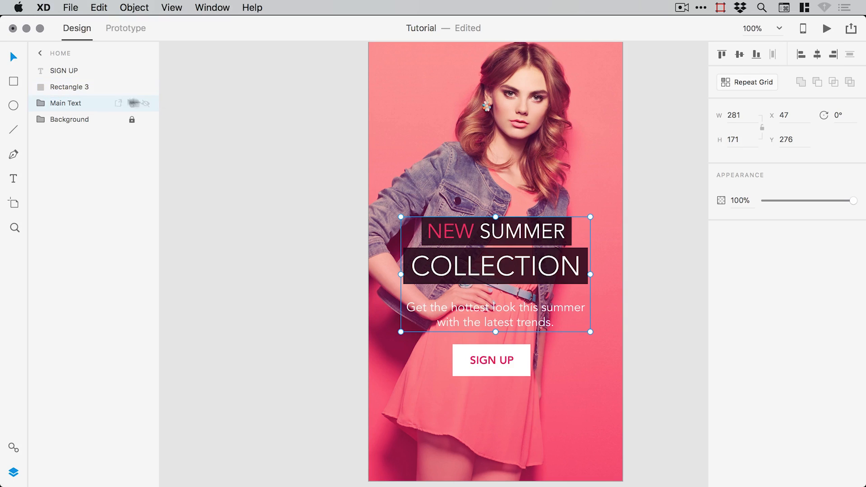
# - Group the SIGN UP text with its white rectangle and name the 115 × 47 group 'Button'
pyautogui.click(145, 105)
pyautogui.click(146, 104)
pyautogui.click(459, 354)
pyautogui.keyDown('shift'); pyautogui.click(505, 360); pyautogui.keyUp('shift')
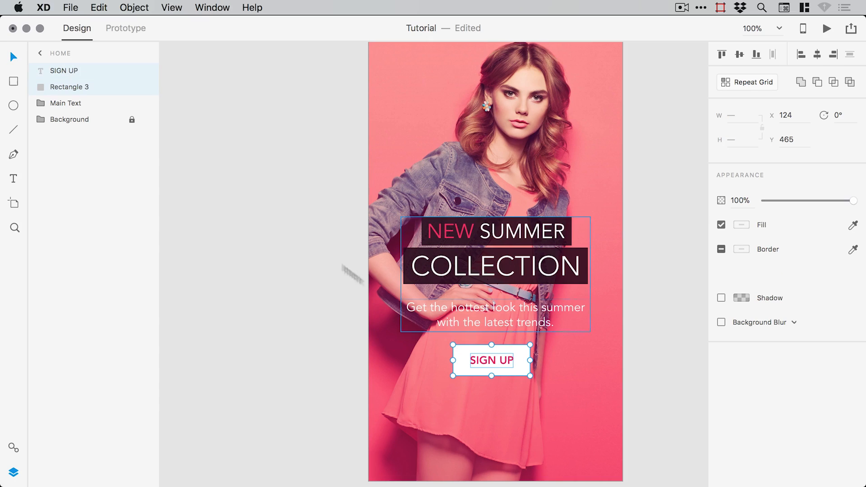
pyautogui.click(136, 8)
pyautogui.click(142, 23)
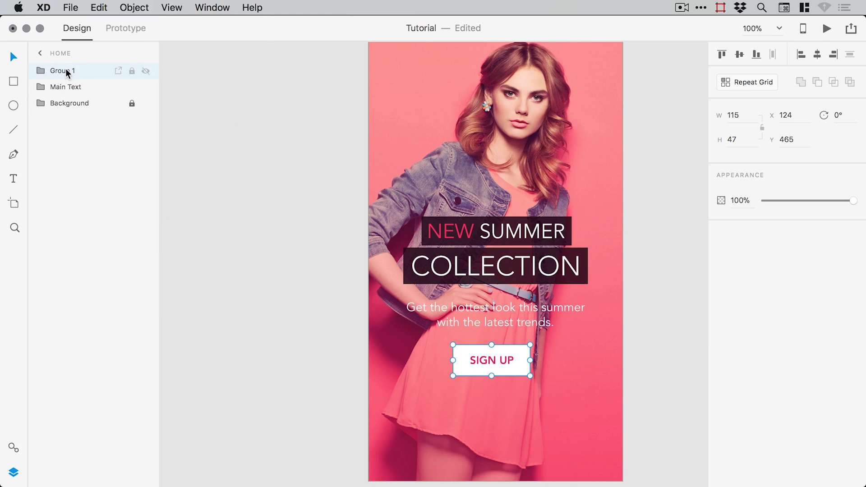
pyautogui.doubleClick(66, 70)
pyautogui.write('Button')
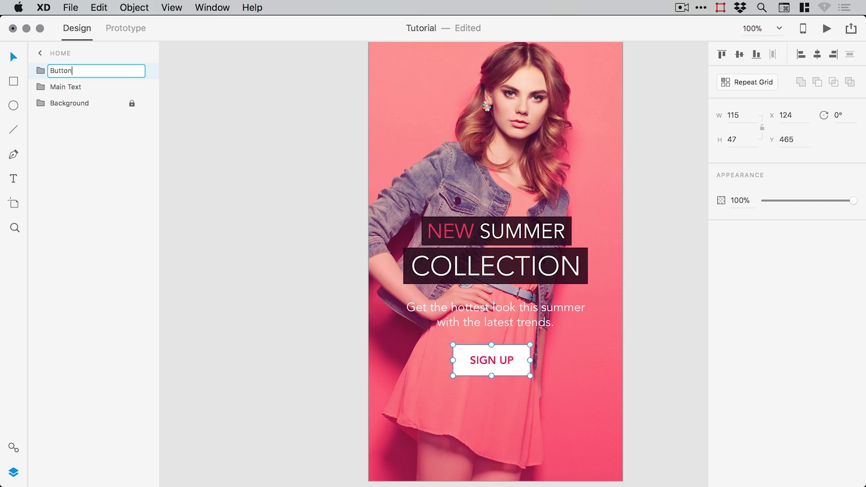
pyautogui.press('Return')
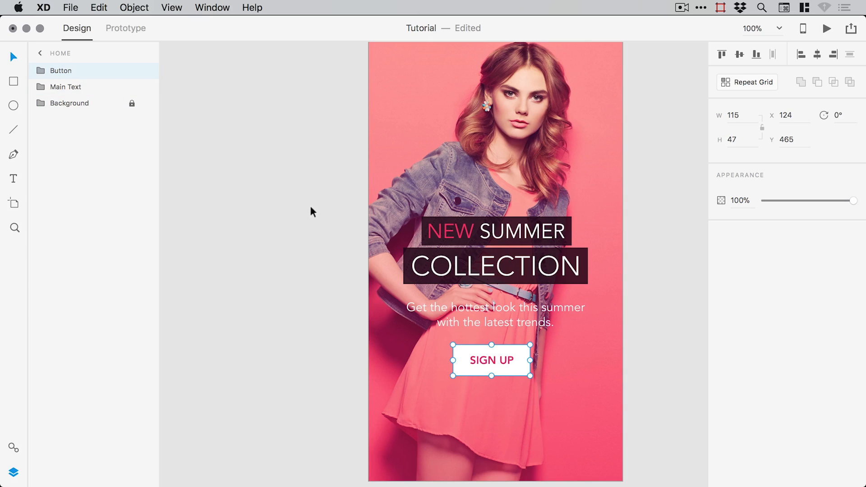
# - Hide the Layers panel and zoom in on the top of the Home artboard
pyautogui.press('super+minus')
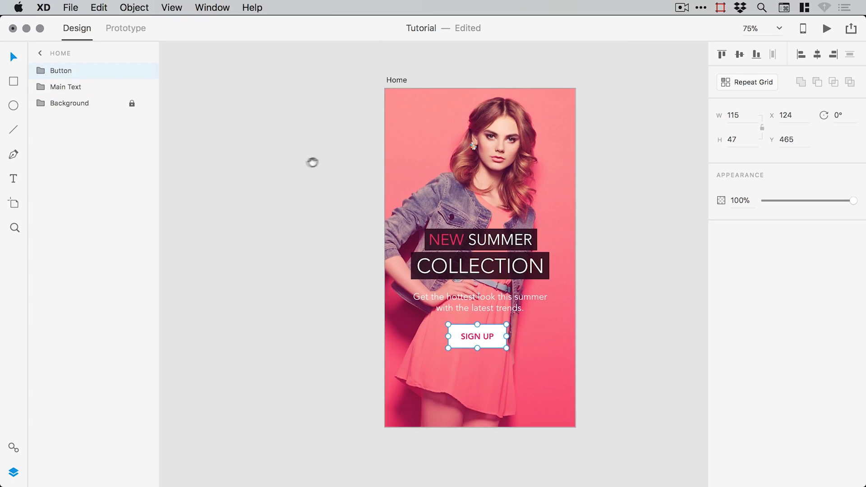
pyautogui.moveTo(312, 163); pyautogui.dragTo(237, 176)
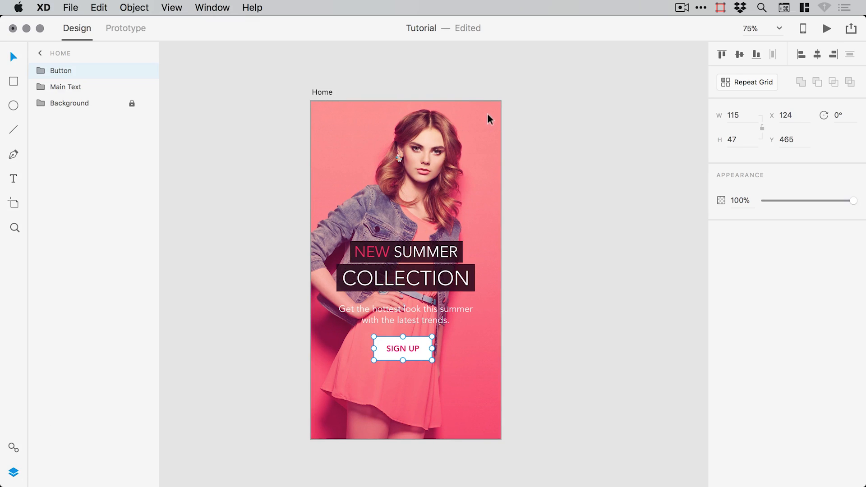
pyautogui.click(13, 472)
pyautogui.press('z')
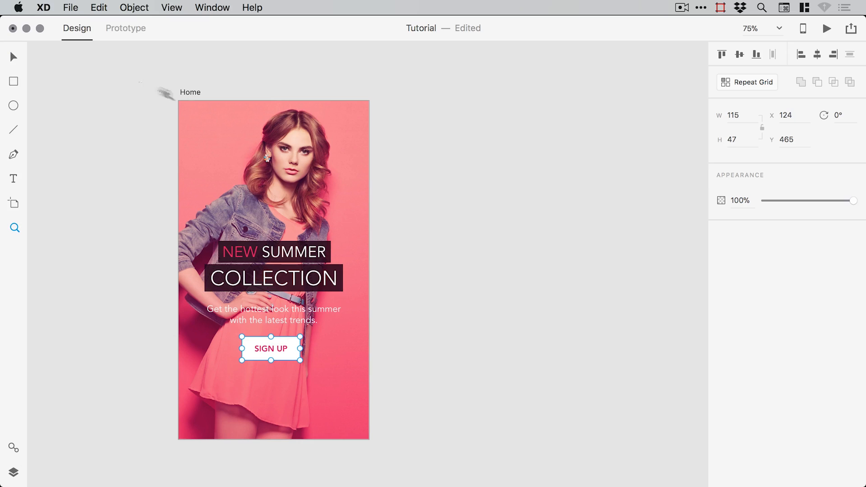
pyautogui.moveTo(166, 93); pyautogui.dragTo(433, 190)
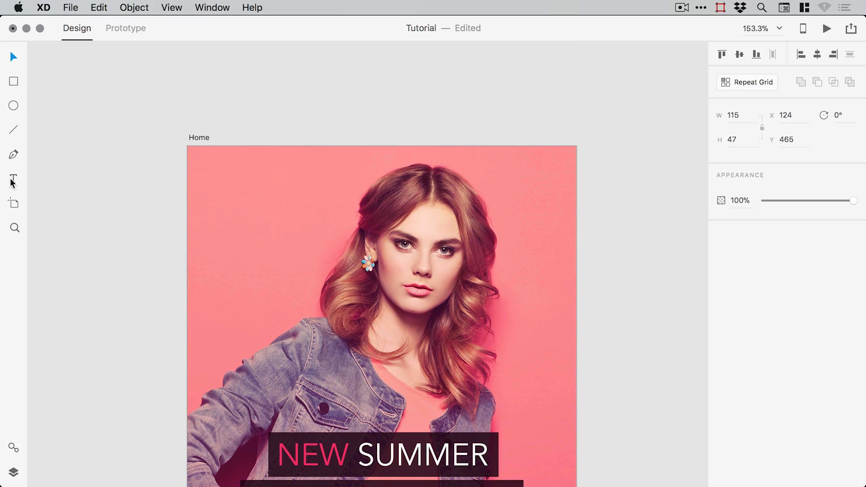
# - Type the heading BOOTIQUE and move it above the model's head
pyautogui.click(306, 208)
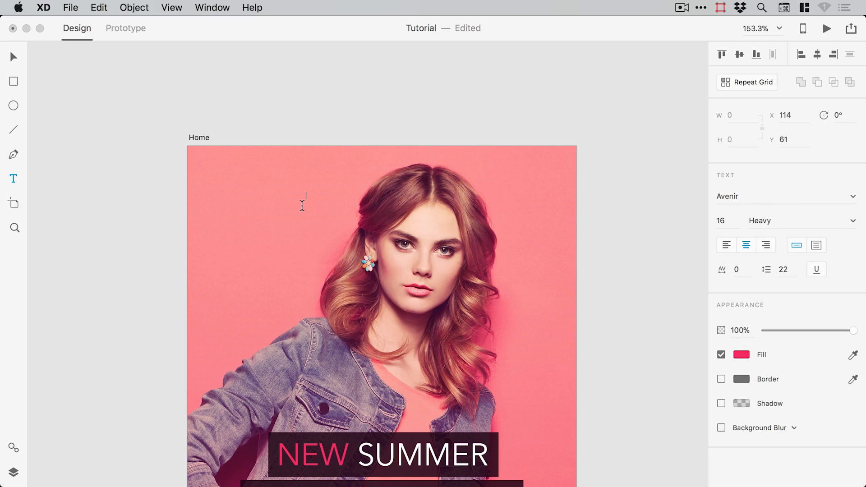
pyautogui.write('BOOTQ')
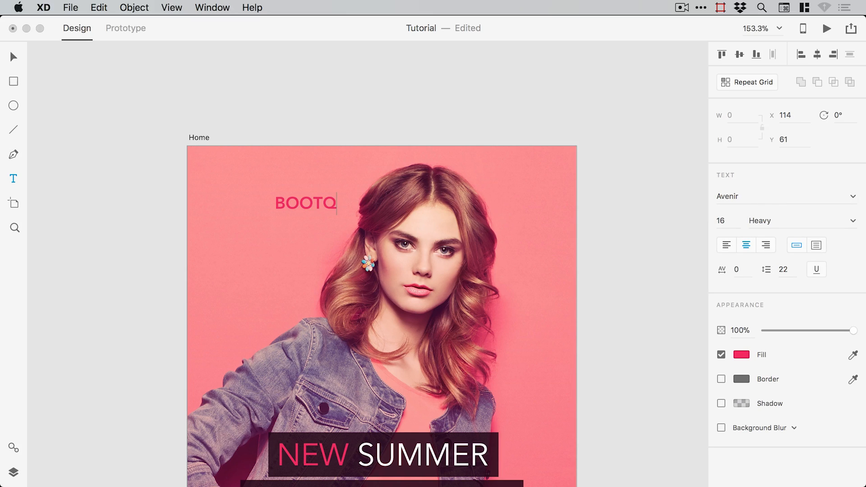
pyautogui.press('BackSpace')
pyautogui.write('IQUE')
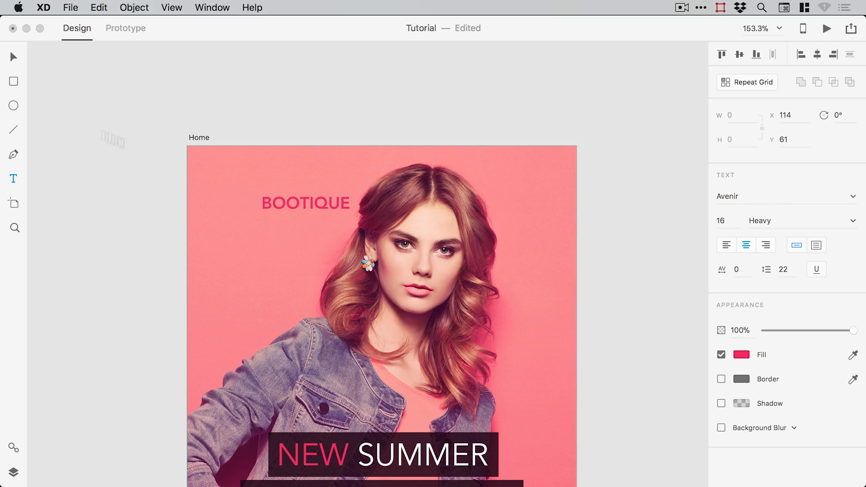
pyautogui.click(14, 56)
pyautogui.moveTo(334, 204); pyautogui.dragTo(411, 185)
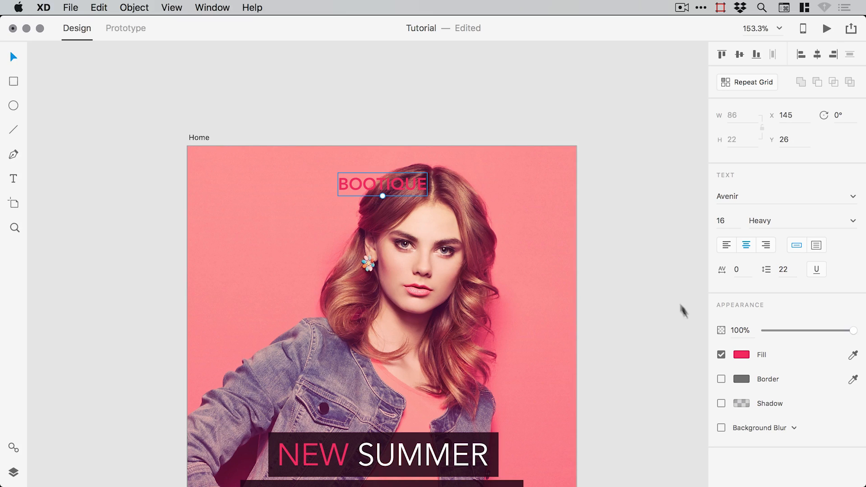
# - Make BOOTIQUE white (#FFFFFF) and centre it horizontally on the artboard
pyautogui.click(741, 354)
pyautogui.moveTo(628, 296); pyautogui.dragTo(569, 261)
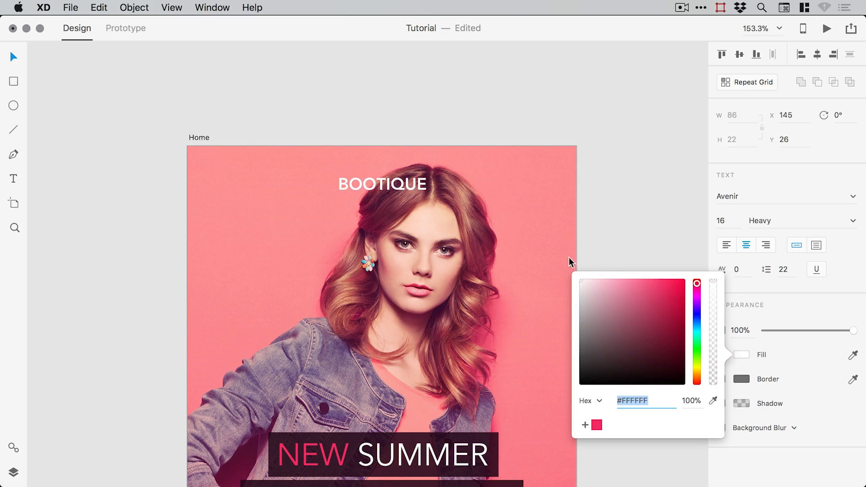
pyautogui.click(629, 194)
pyautogui.press('z')
pyautogui.moveTo(291, 122); pyautogui.dragTo(495, 269)
pyautogui.click(381, 230)
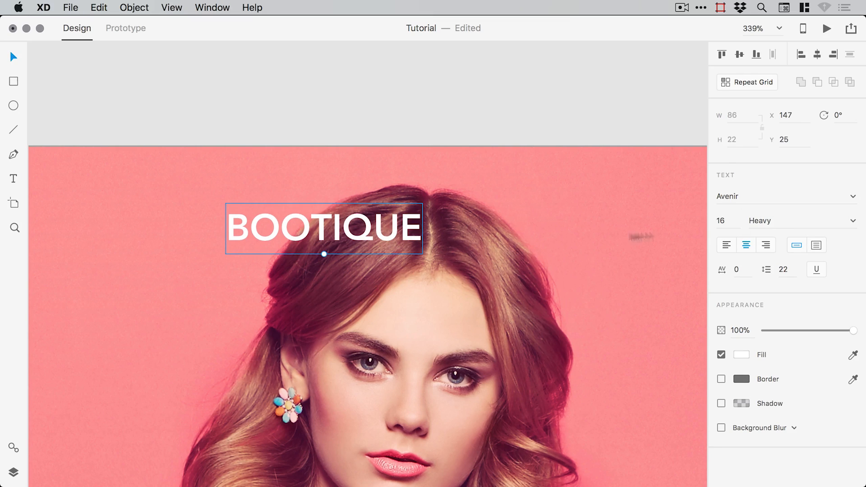
pyautogui.click(817, 54)
pyautogui.scroll(-5, 365, 99)
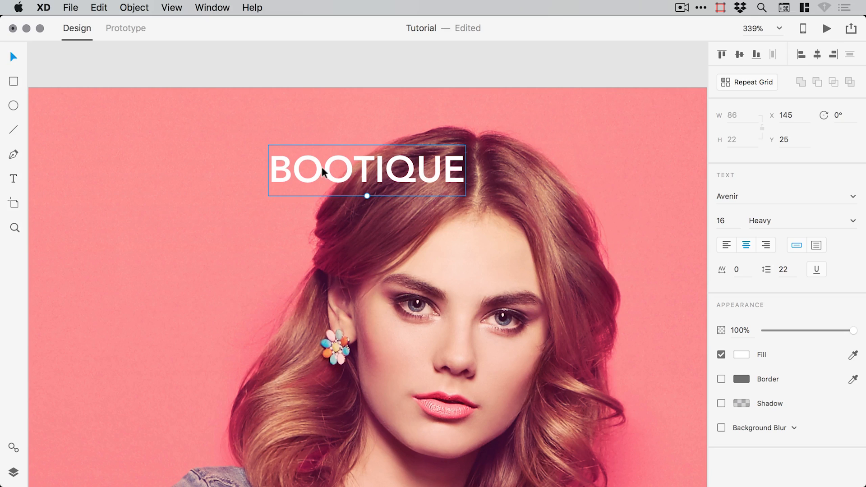
# - Duplicate BOOTIQUE twice, stacking the copies on a second and third line
pyautogui.click(107, 7)
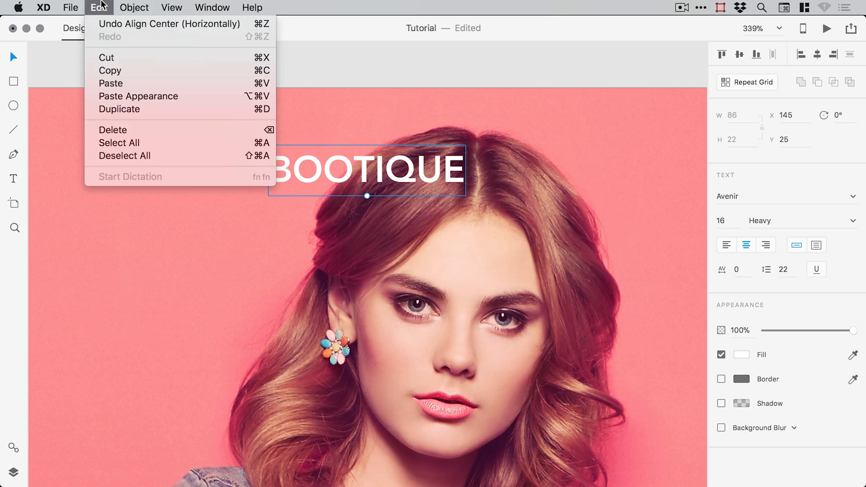
pyautogui.click(103, 108)
pyautogui.hotkey('shift', 'Down')
pyautogui.hotkey('shift', 'Down')
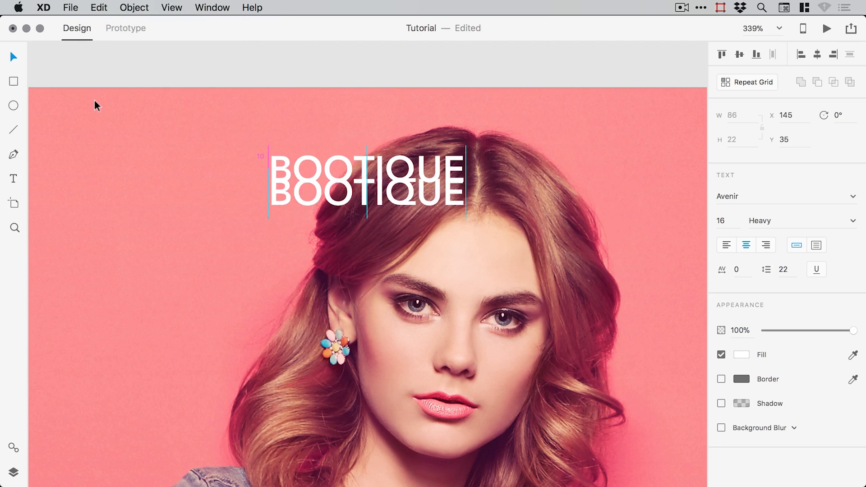
pyautogui.click(99, 7)
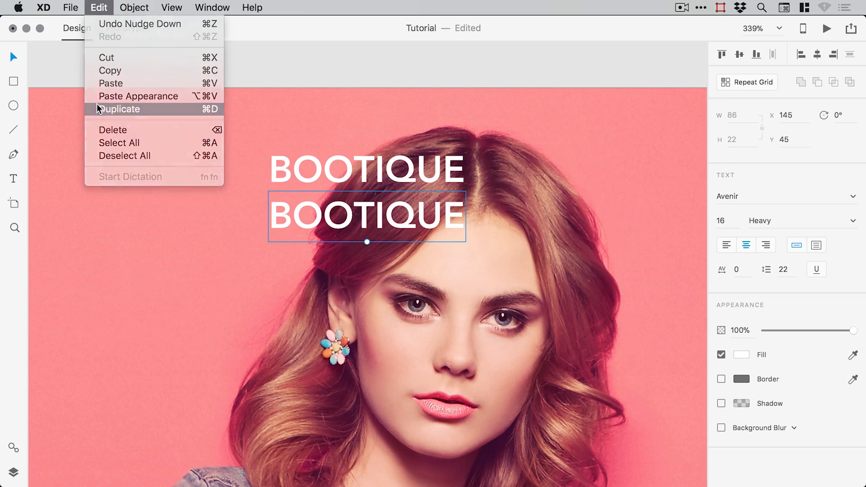
pyautogui.click(96, 105)
pyautogui.hotkey('shift', 'Down')
pyautogui.hotkey('shift', 'Down')
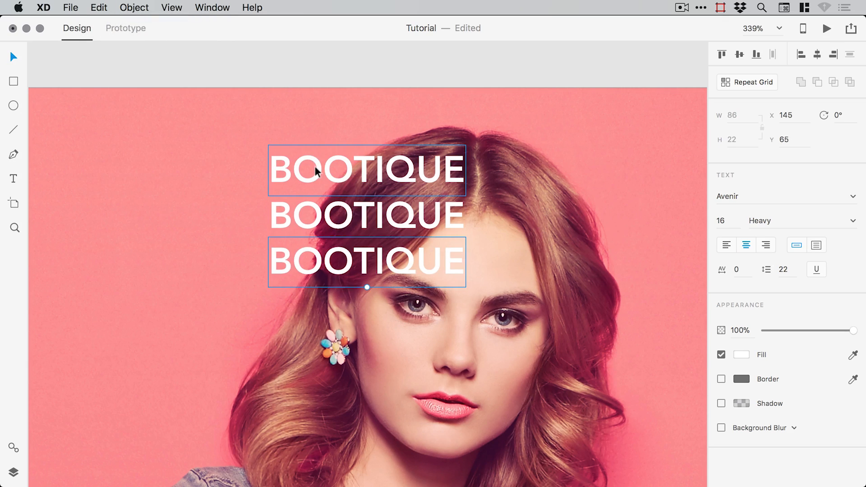
# - Left-align the text of all three BOOTIQUE lines
pyautogui.click(315, 166)
pyautogui.keyDown('shift'); pyautogui.click(308, 214); pyautogui.keyUp('shift')
pyautogui.keyDown('shift'); pyautogui.click(308, 262); pyautogui.keyUp('shift')
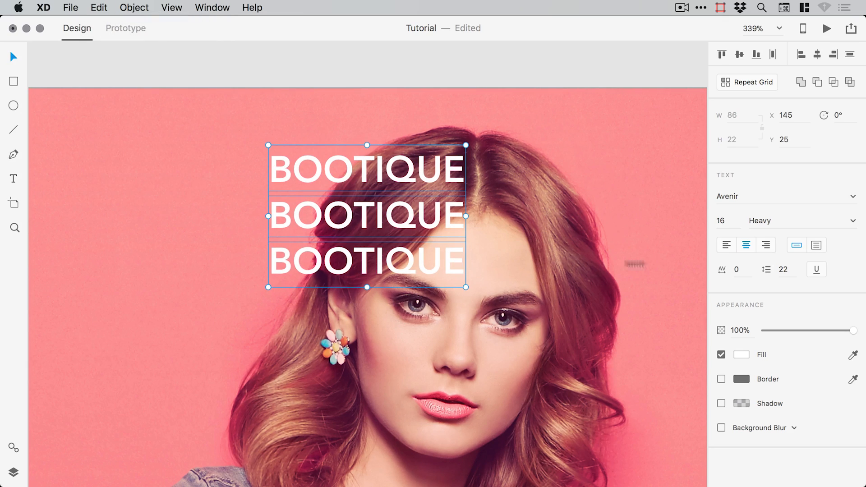
pyautogui.click(726, 245)
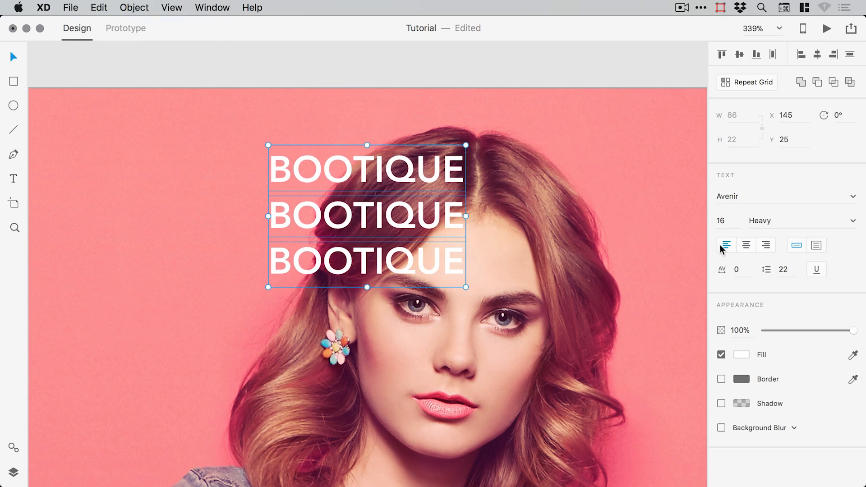
pyautogui.click(354, 66)
# - Trim the first line to B and the second line to OO
pyautogui.doubleClick(302, 170)
pyautogui.click(292, 172)
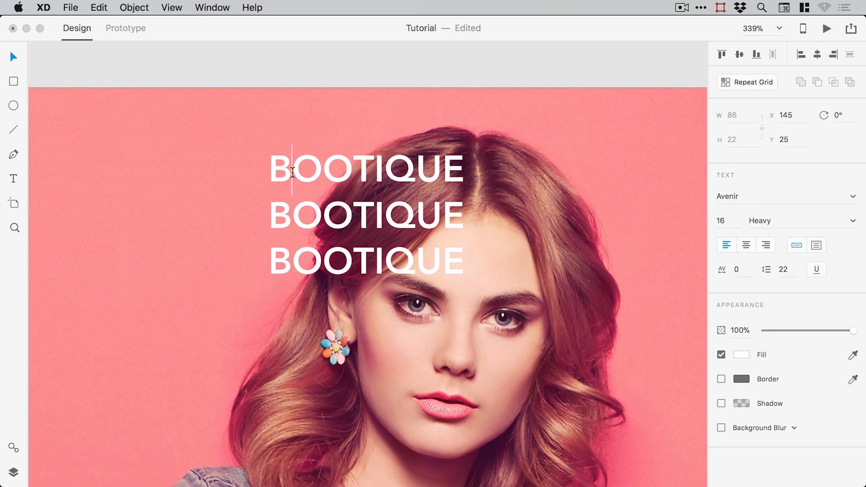
pyautogui.moveTo(291, 173); pyautogui.dragTo(465, 173)
pyautogui.press('BackSpace')
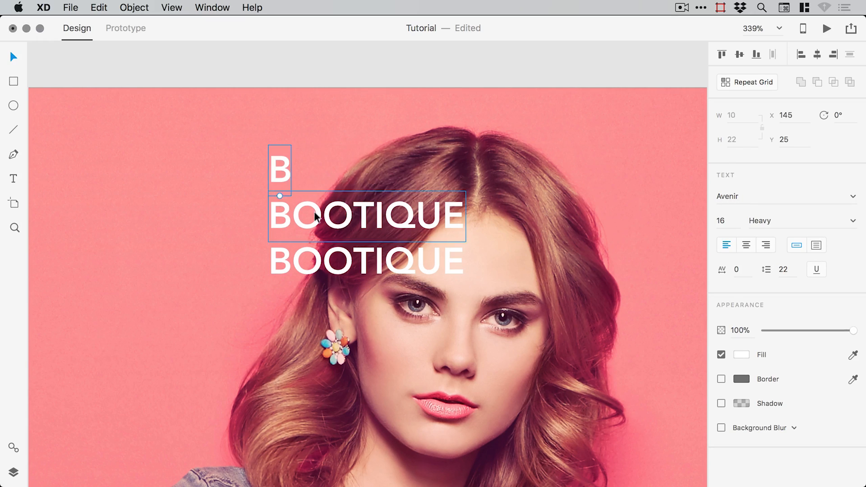
pyautogui.doubleClick(300, 212)
pyautogui.click(293, 218)
pyautogui.press('BackSpace')
pyautogui.click(328, 218)
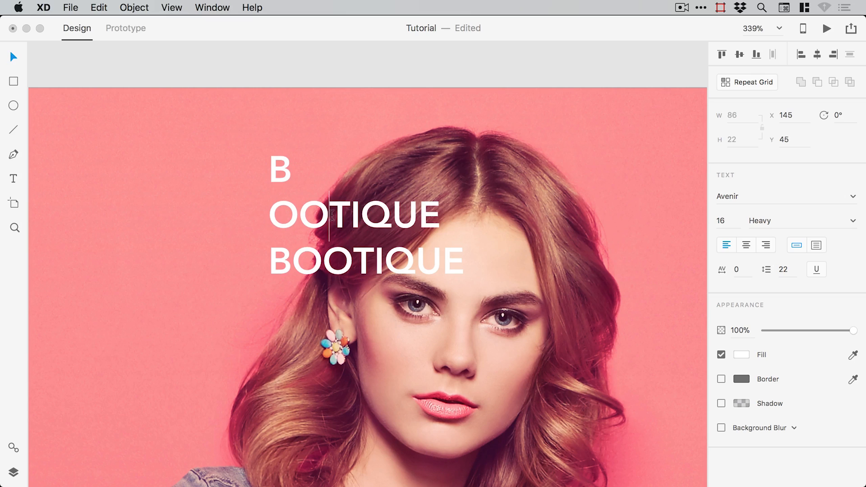
pyautogui.moveTo(329, 218); pyautogui.dragTo(447, 218)
pyautogui.press('BackSpace')
# - Trim the third line to TIQUE, then reopen the OO text for editing
pyautogui.doubleClick(300, 263)
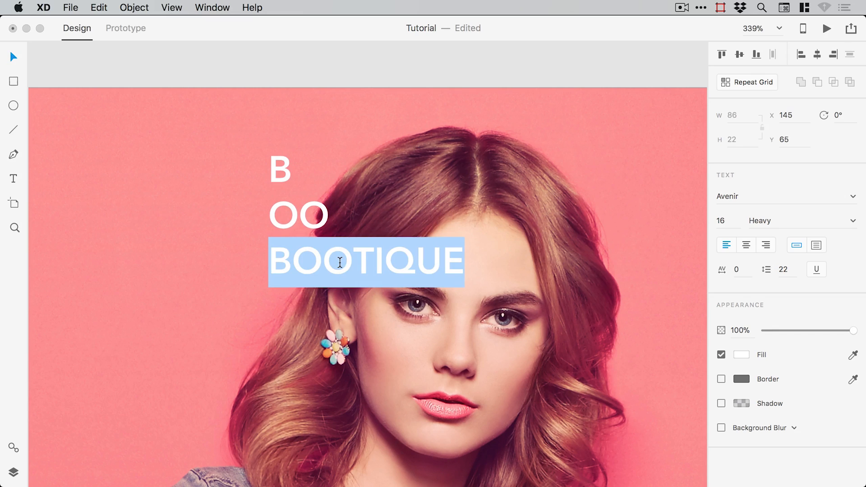
pyautogui.click(354, 262)
pyautogui.moveTo(354, 262); pyautogui.dragTo(253, 264)
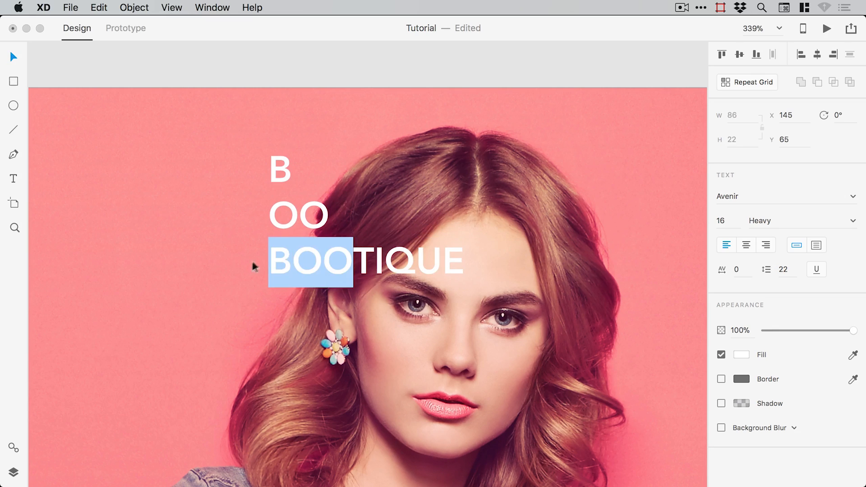
pyautogui.press('BackSpace')
pyautogui.press('Escape')
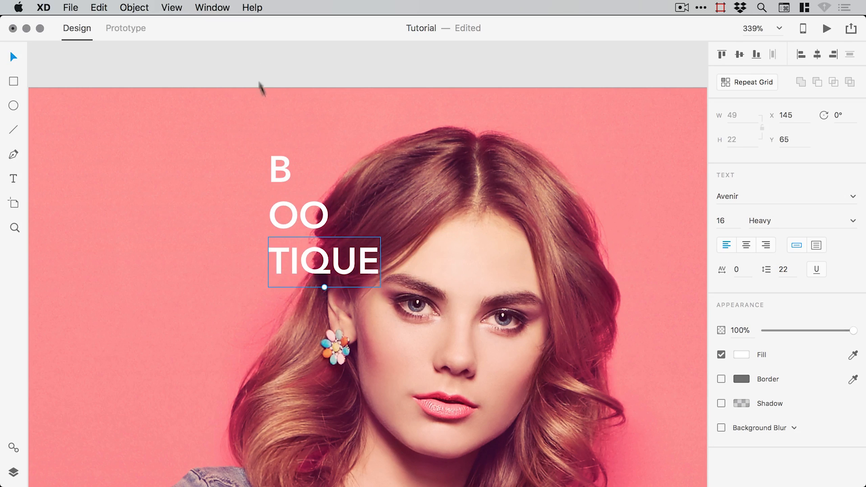
pyautogui.doubleClick(309, 212)
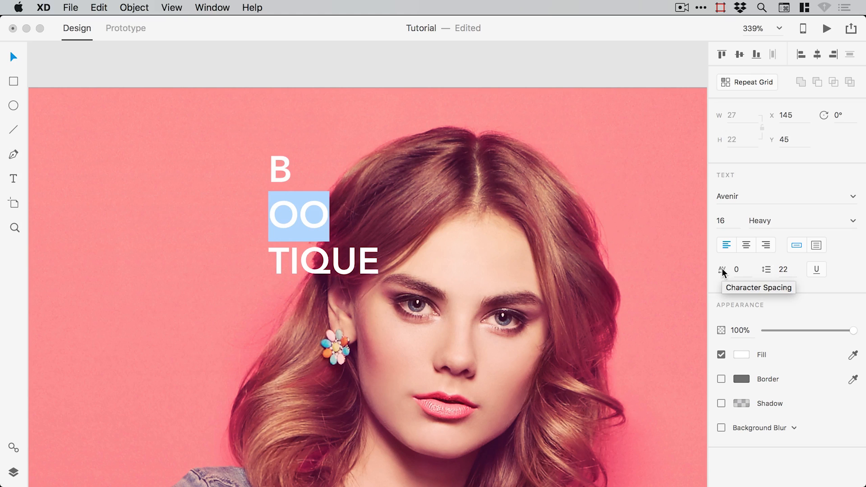
# - Set the OO character spacing to -200 so the two Os overlap
pyautogui.click(740, 269)
pyautogui.write('-100')
pyautogui.press('Return')
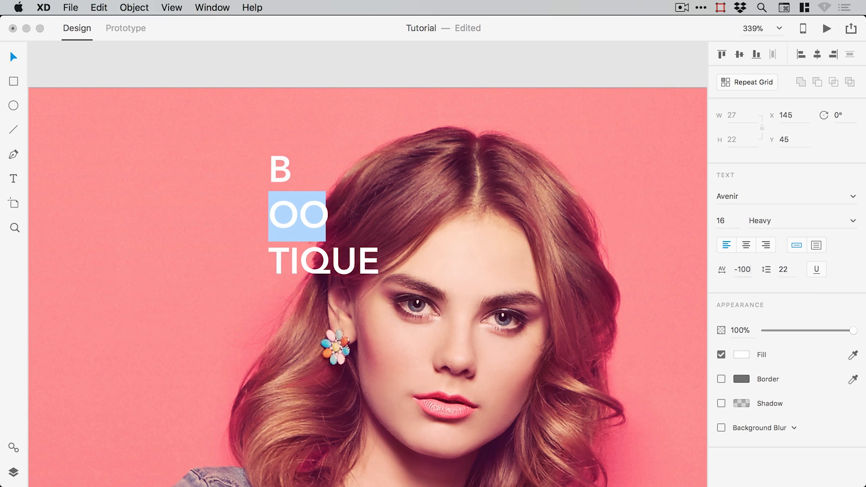
pyautogui.click(739, 271)
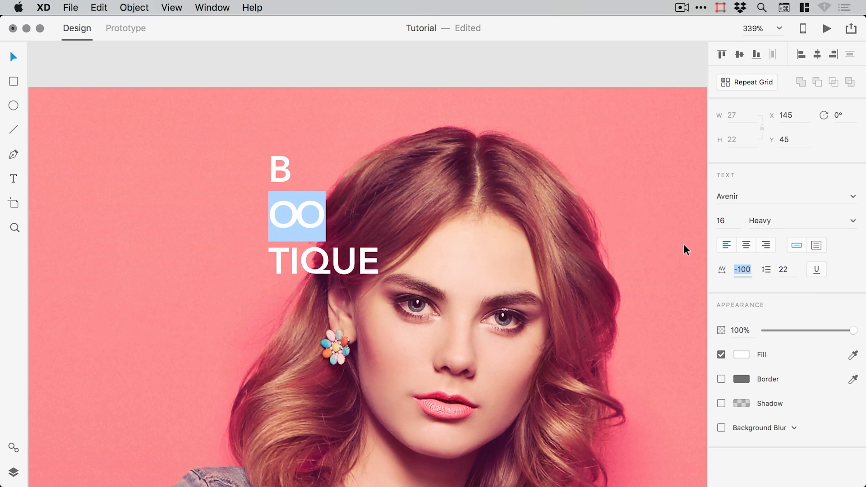
pyautogui.write('-200')
pyautogui.press('Return')
pyautogui.press('Escape')
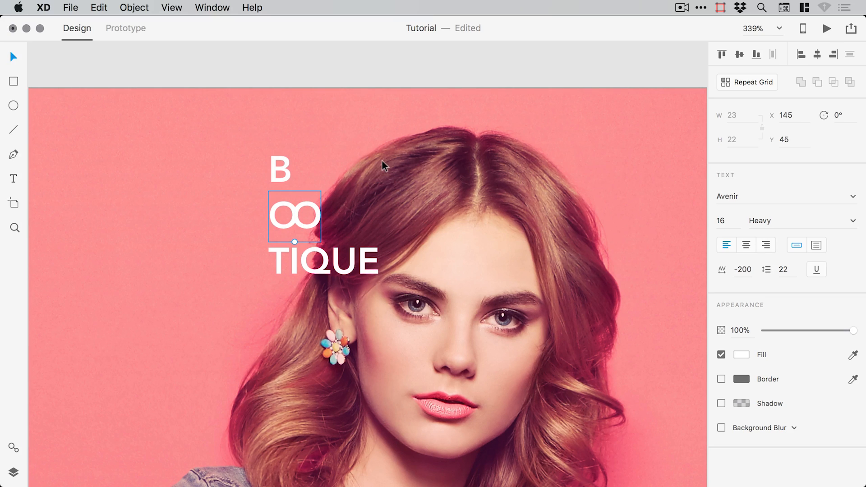
# - Move OO and TIQUE up onto the B's line so they read BOOTIQUE
pyautogui.hotkey('shift', 'Up')
pyautogui.hotkey('shift', 'Up')
pyautogui.hotkey('shift', 'Right')
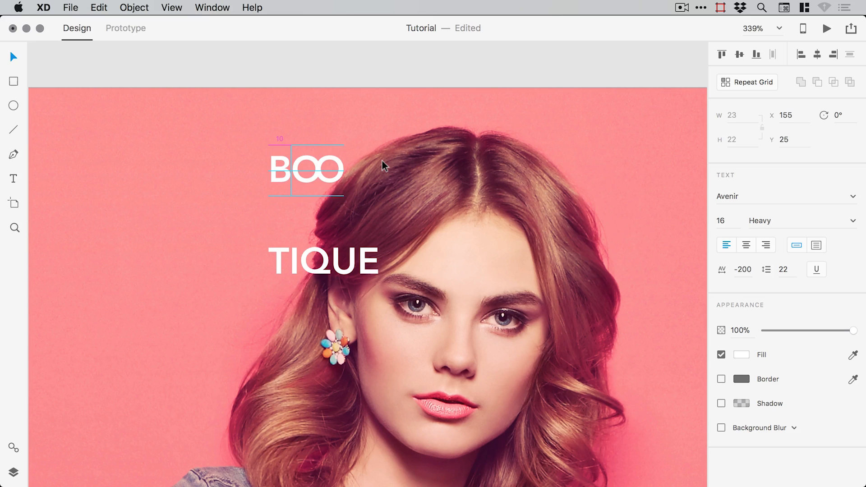
pyautogui.click(346, 262)
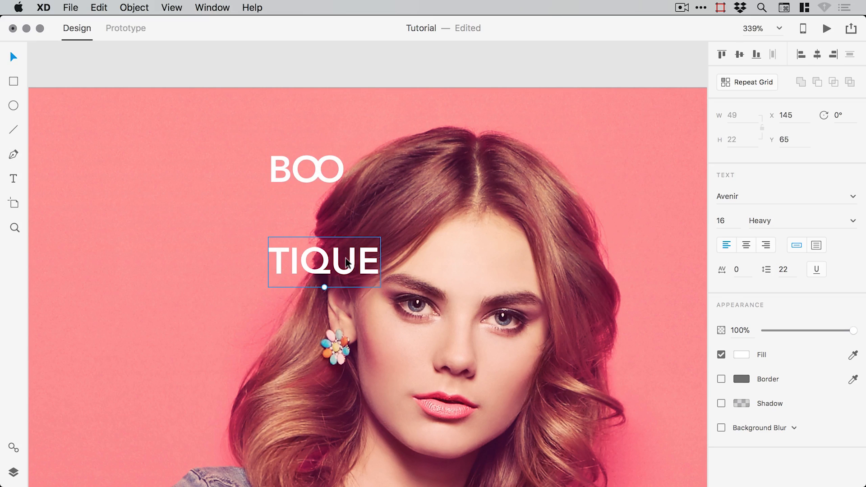
pyautogui.hotkey('shift', 'Up')
pyautogui.hotkey('shift', 'Up')
pyautogui.hotkey('shift', 'Up')
pyautogui.hotkey('shift', 'Up')
pyautogui.hotkey('shift', 'Right')
pyautogui.hotkey('shift', 'Right')
pyautogui.hotkey('shift', 'Right')
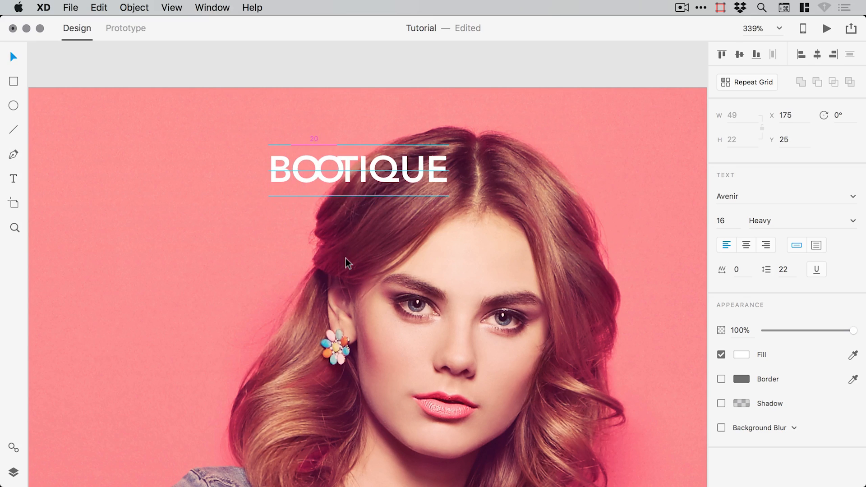
pyautogui.press('Right')
pyautogui.press('Right')
pyautogui.press('Right')
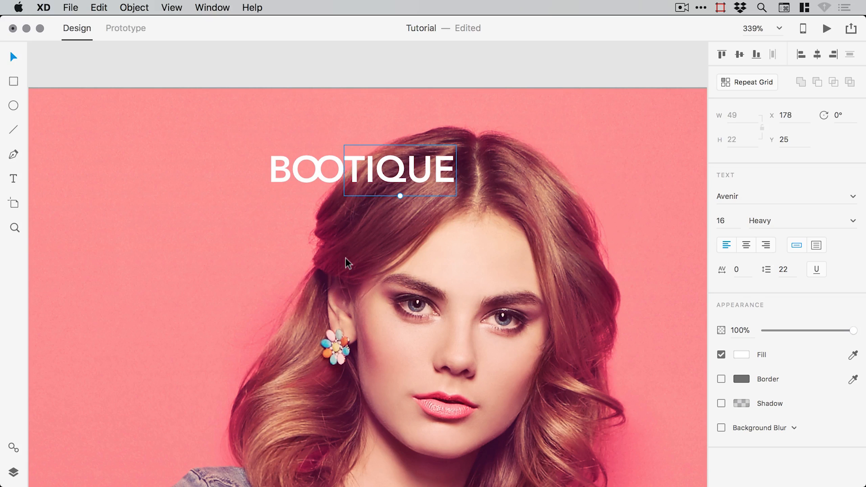
# - Zoom in and check the B, OO and TIQUE pieces one by one
pyautogui.press('super+equal')
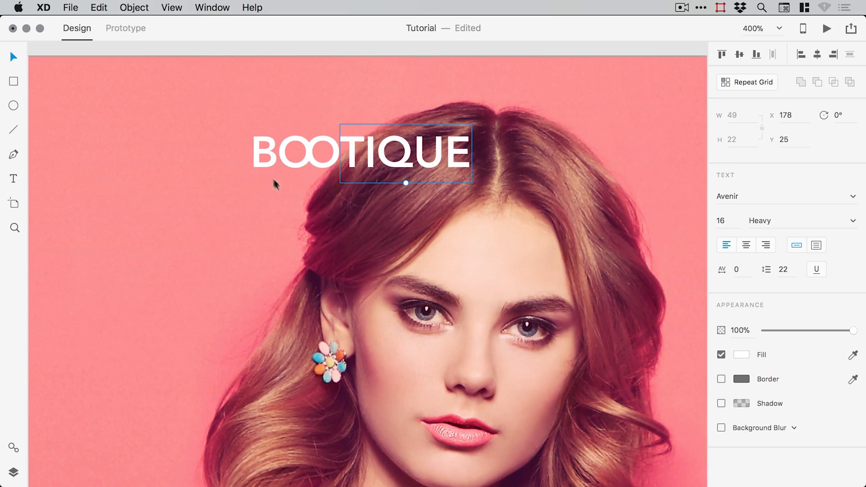
pyautogui.click(263, 156)
pyautogui.click(302, 155)
pyautogui.click(366, 166)
pyautogui.click(295, 161)
pyautogui.click(267, 156)
# - Group the B, OO and TIQUE texts and name the group Logo
pyautogui.press('Escape')
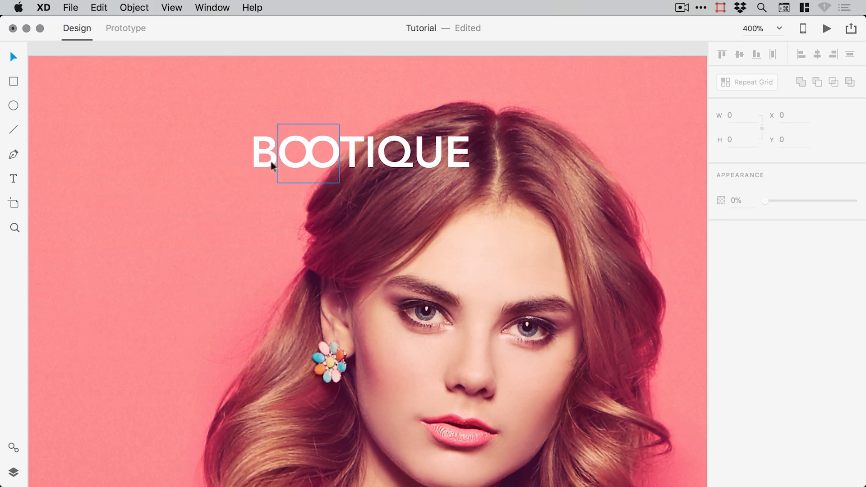
pyautogui.press('super+minus')
pyautogui.press('super+minus')
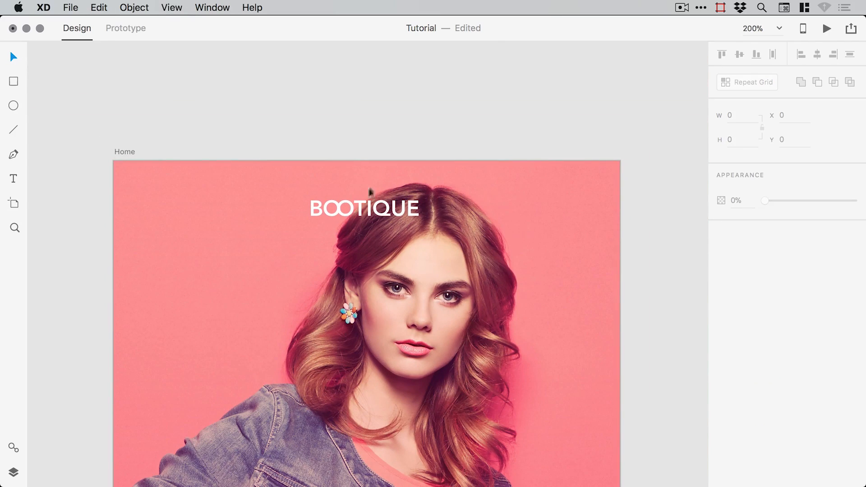
pyautogui.click(339, 209)
pyautogui.keyDown('shift'); pyautogui.click(313, 205); pyautogui.keyUp('shift')
pyautogui.keyDown('shift'); pyautogui.click(386, 212); pyautogui.keyUp('shift')
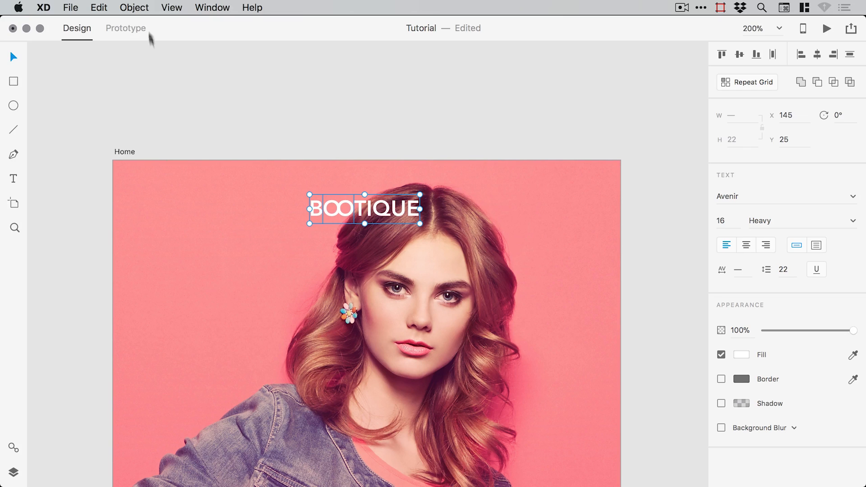
pyautogui.click(134, 8)
pyautogui.click(135, 23)
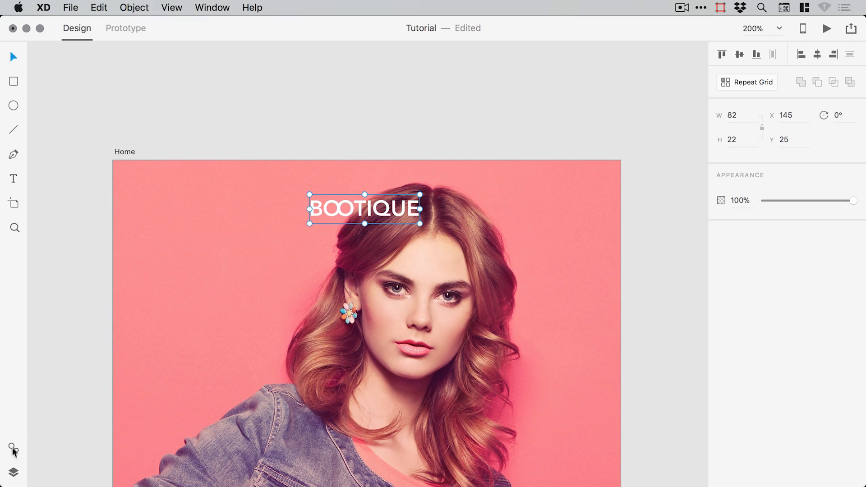
pyautogui.click(13, 471)
pyautogui.doubleClick(69, 72)
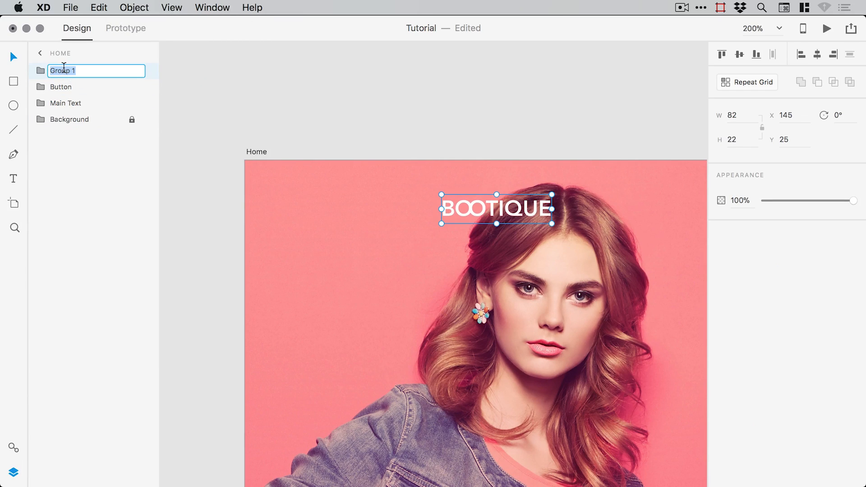
pyautogui.write('Logo')
pyautogui.press('Return')
# - Centre the Logo group horizontally on the Home artboard
pyautogui.click(437, 131)
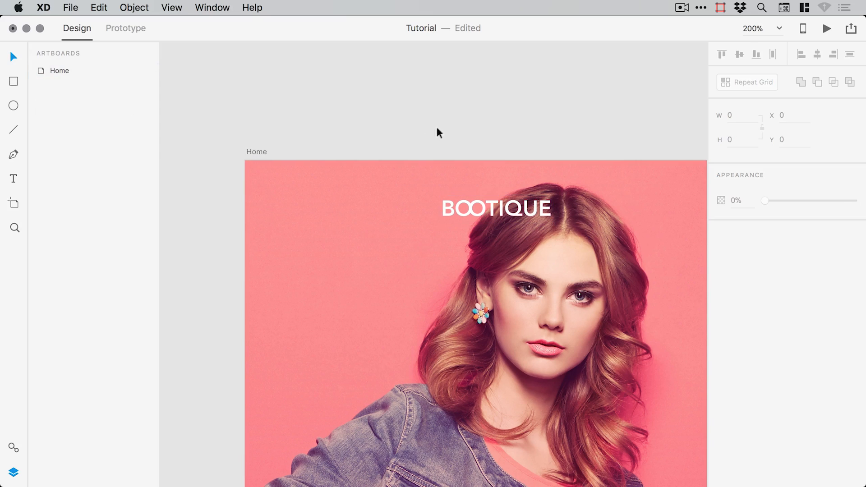
pyautogui.hscroll(4, 404, 149)
pyautogui.click(443, 203)
pyautogui.press('super+1')
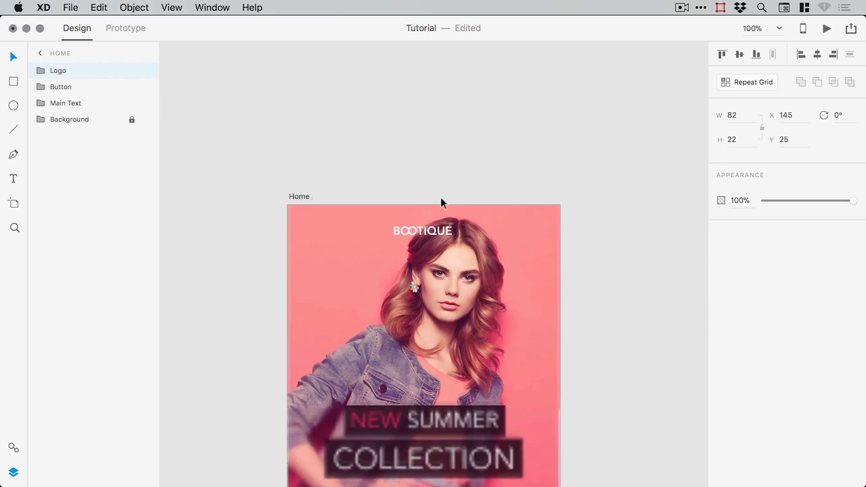
pyautogui.click(818, 54)
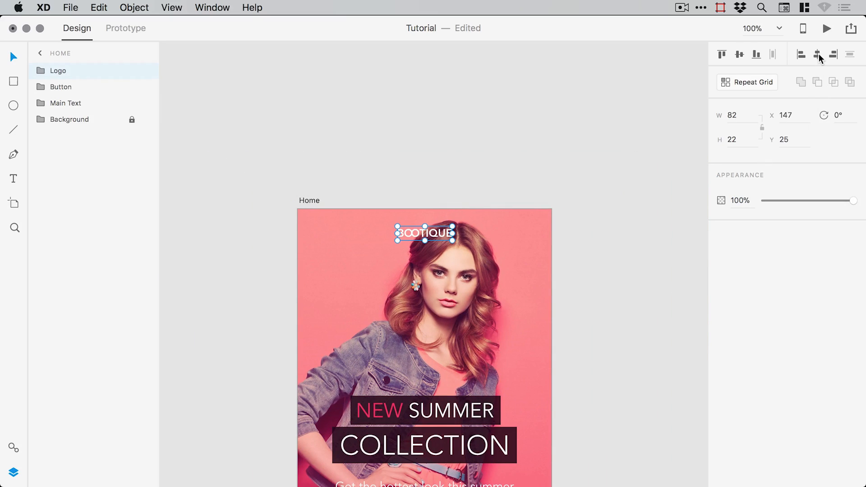
# - Draw a short 17-wide horizontal line at the top left of the artboard
pyautogui.click(12, 473)
pyautogui.click(227, 163)
pyautogui.moveTo(193, 187); pyautogui.dragTo(237, 162)
pyautogui.press('z')
pyautogui.moveTo(181, 158); pyautogui.dragTo(529, 284)
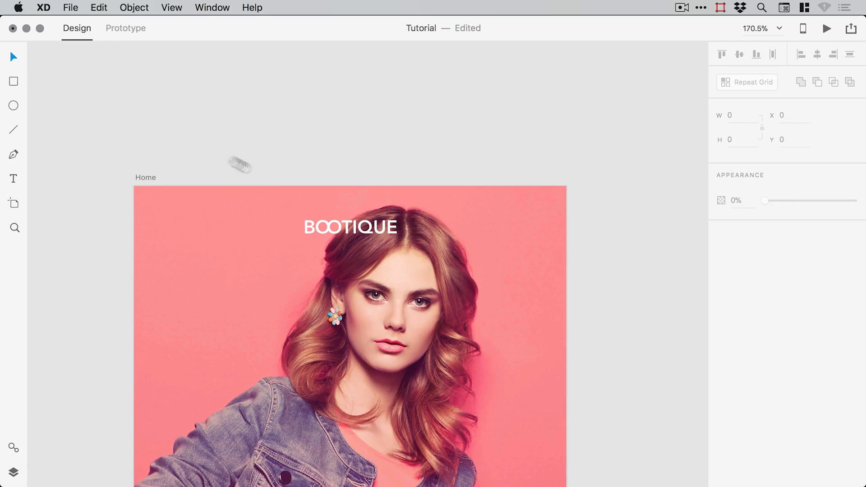
pyautogui.click(14, 131)
pyautogui.moveTo(175, 219); pyautogui.dragTo(192, 219)
# - Make the line's border white (#FFFFFF) and place a copy just below it
pyautogui.click(14, 57)
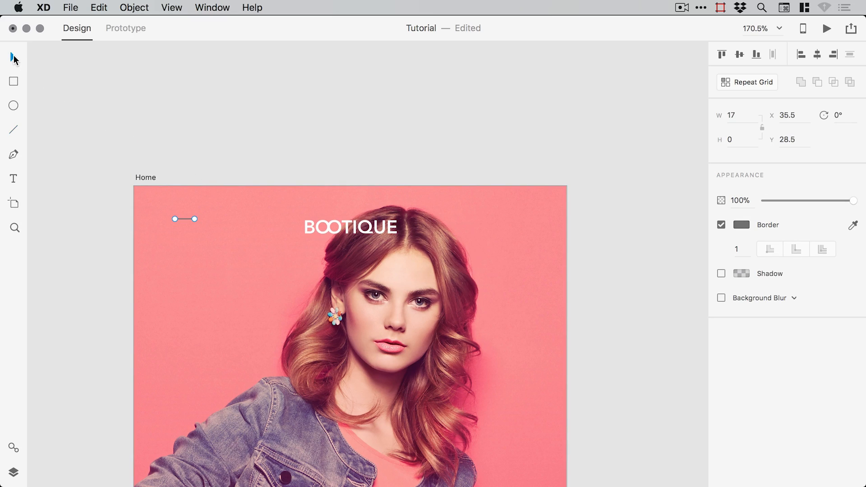
pyautogui.click(734, 226)
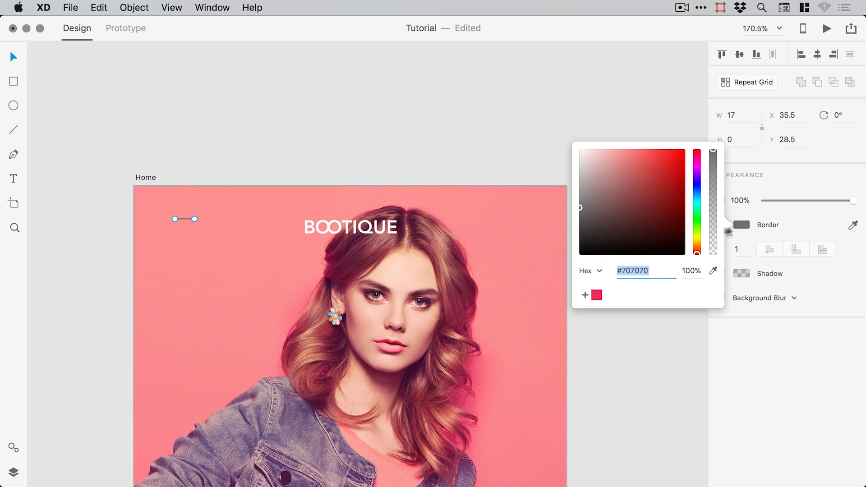
pyautogui.moveTo(641, 212); pyautogui.dragTo(555, 127)
pyautogui.click(391, 103)
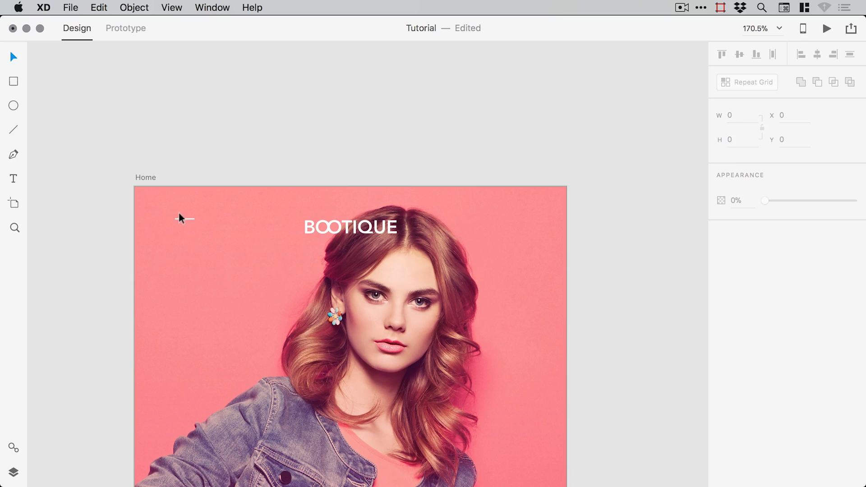
pyautogui.press('super+space')
pyautogui.moveTo(111, 176); pyautogui.dragTo(408, 279)
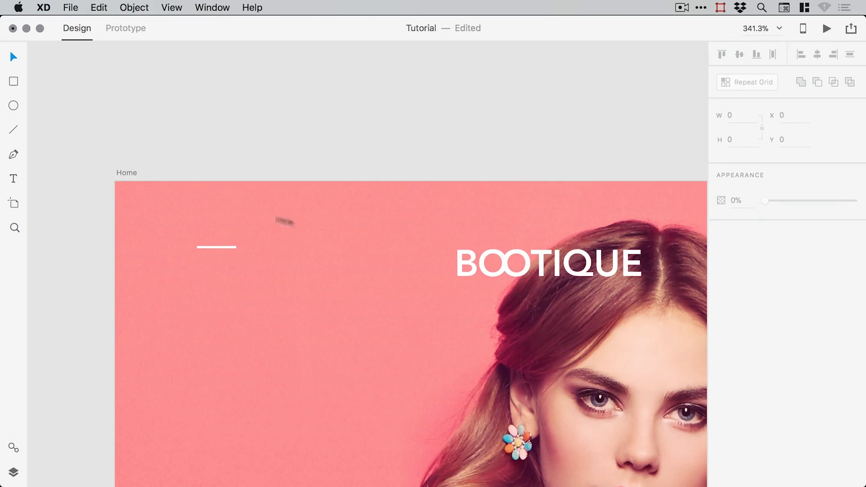
pyautogui.click(226, 246)
pyautogui.moveTo(226, 246); pyautogui.dragTo(227, 270)
# - Group the three white lines and name the layer Menu Icon
pyautogui.keyDown('shift'); pyautogui.click(224, 258); pyautogui.keyUp('shift')
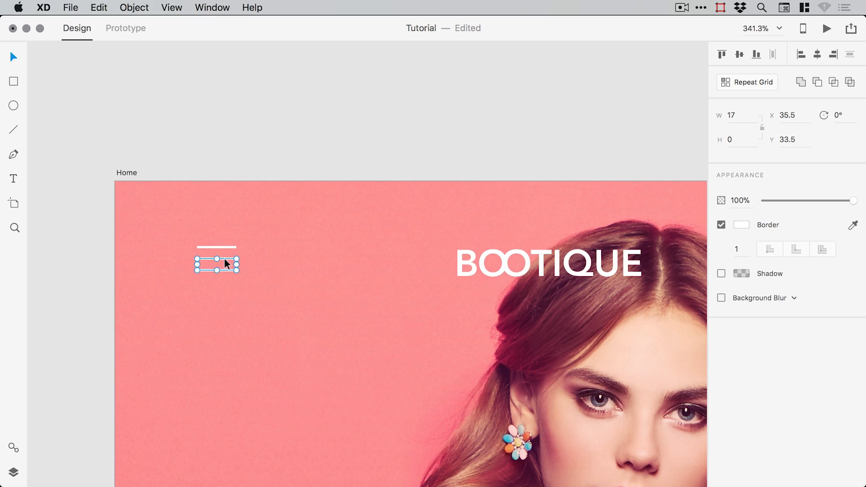
pyautogui.keyDown('shift'); pyautogui.click(227, 247); pyautogui.keyUp('shift')
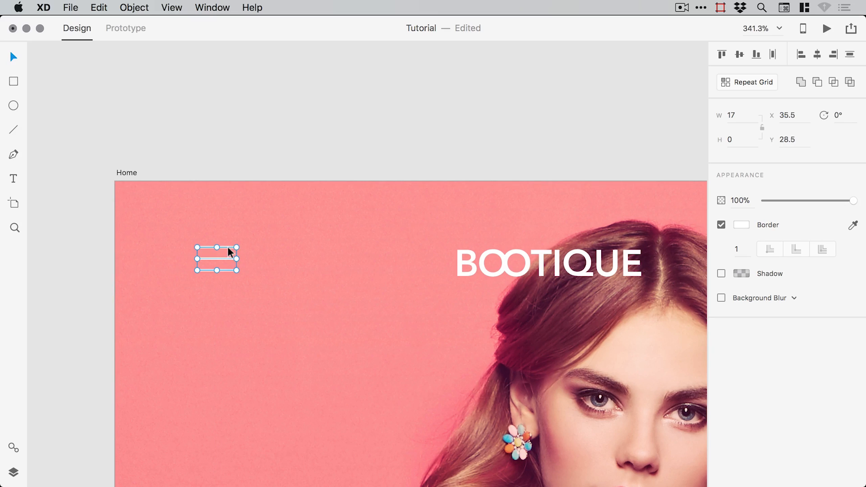
pyautogui.click(134, 7)
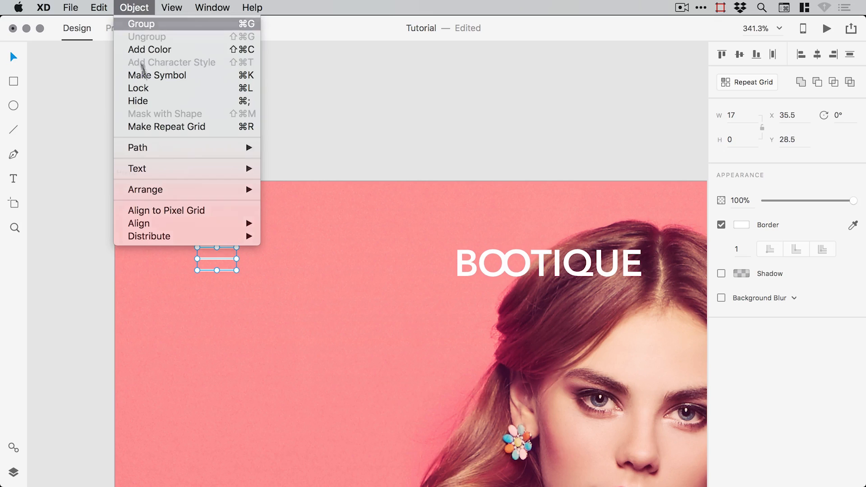
pyautogui.click(134, 24)
pyautogui.click(15, 472)
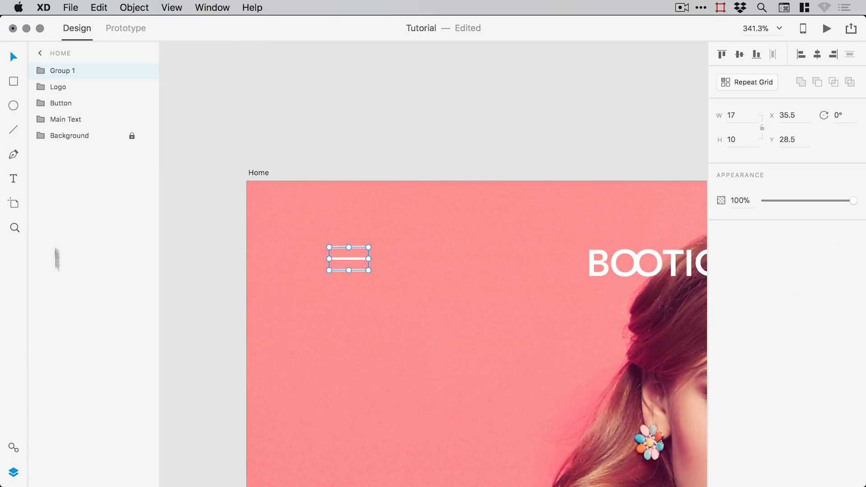
pyautogui.doubleClick(61, 71)
pyautogui.write('Menu Icon')
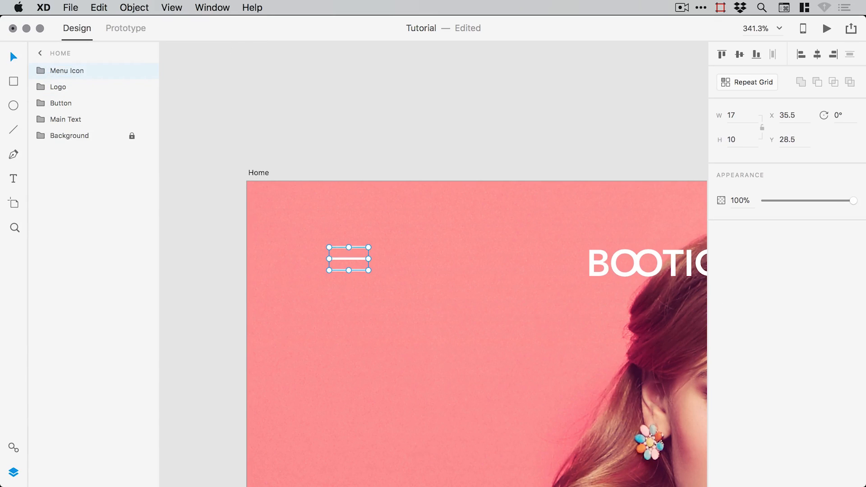
pyautogui.click(468, 145)
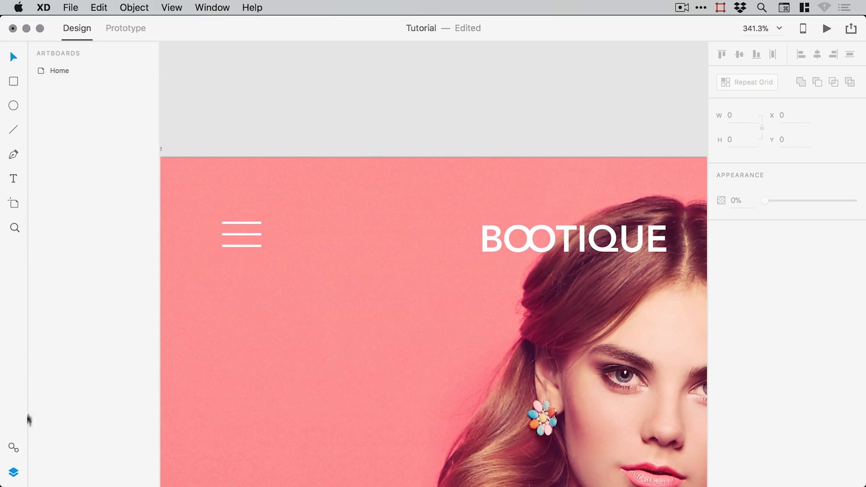
# - Draw a small circle beside the menu icon with no fill and a white border
pyautogui.click(14, 473)
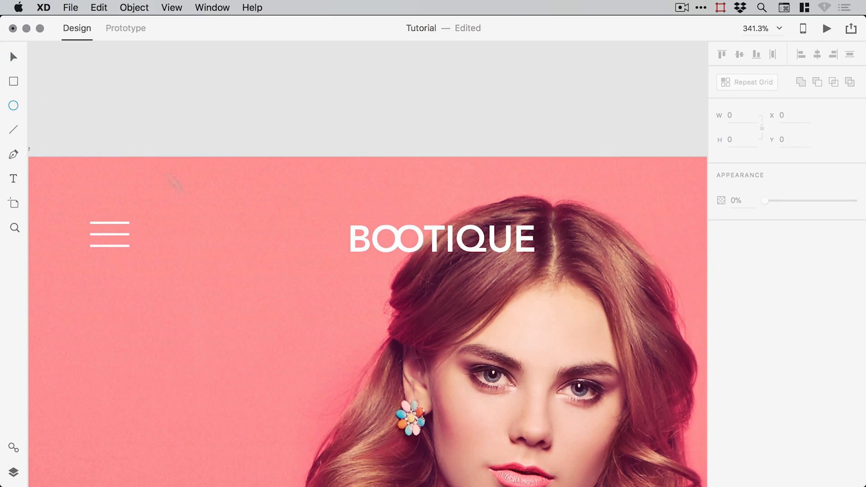
pyautogui.moveTo(171, 212); pyautogui.dragTo(207, 240)
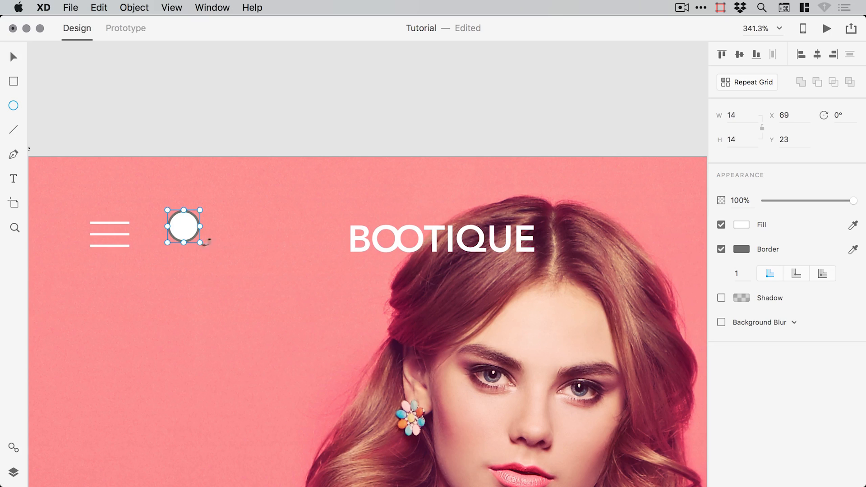
pyautogui.click(721, 225)
pyautogui.click(741, 249)
pyautogui.click(583, 176)
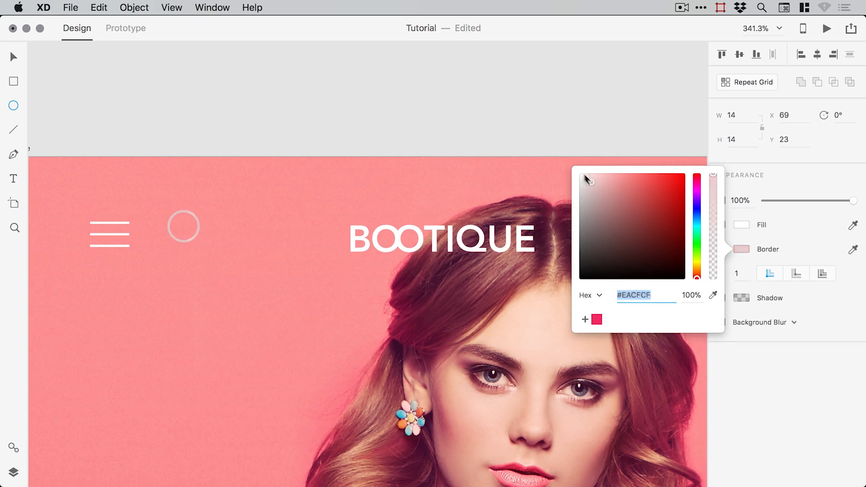
pyautogui.click(18, 57)
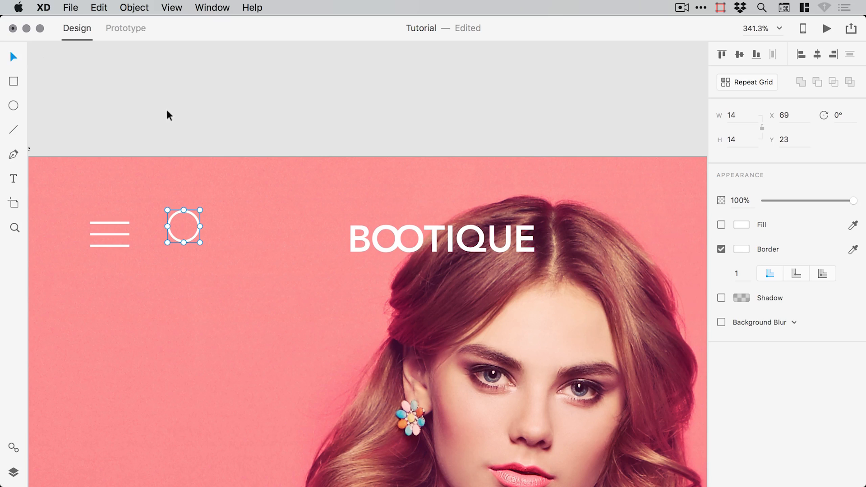
pyautogui.click(191, 142)
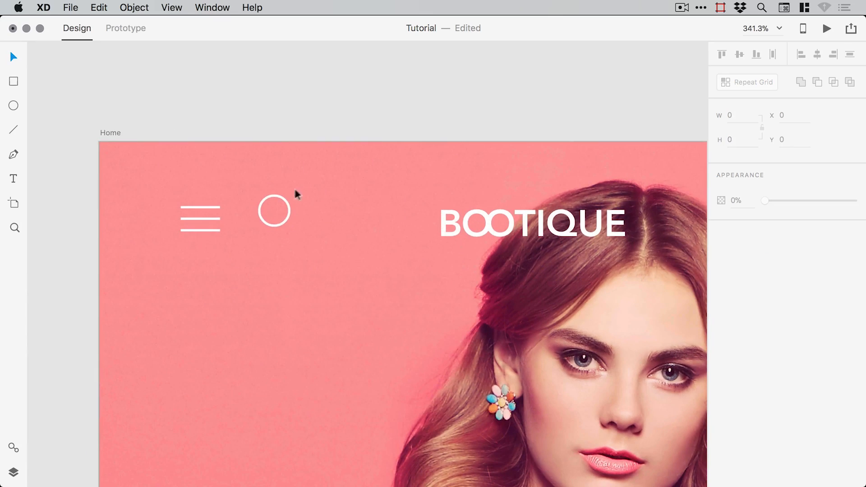
pyautogui.click(284, 197)
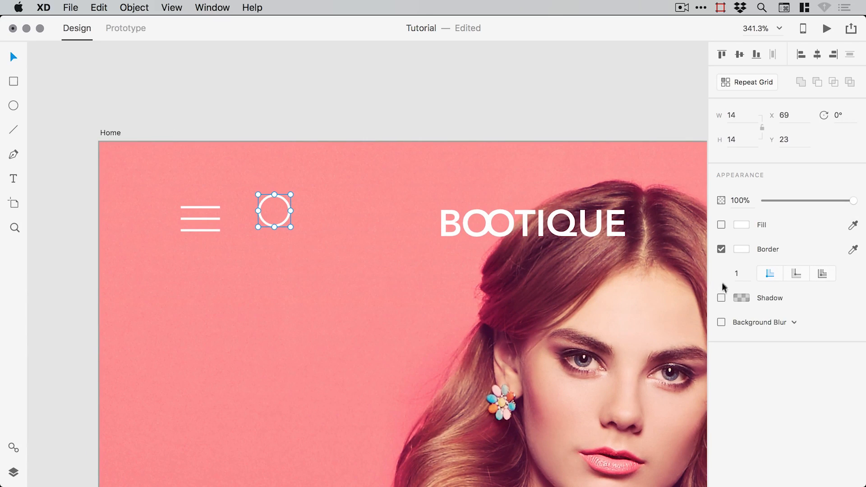
# - Zoom in on the icons and draw a short white line beside the circle
pyautogui.press('z')
pyautogui.moveTo(164, 152); pyautogui.dragTo(386, 273)
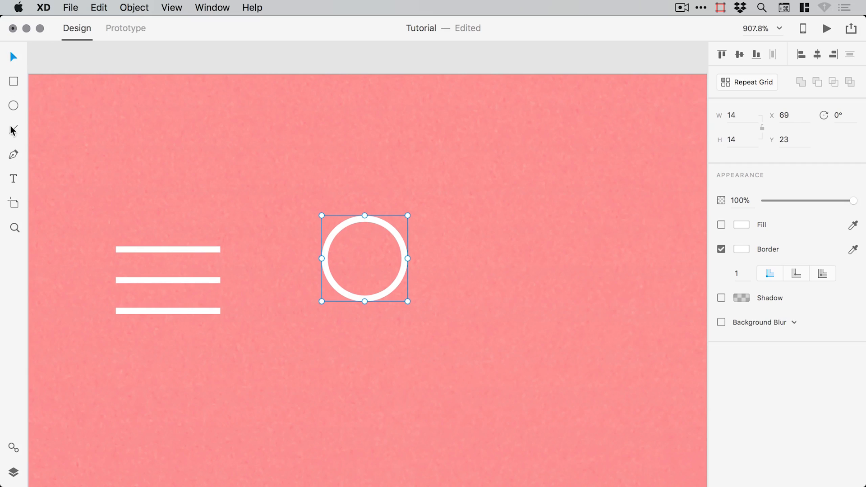
pyautogui.moveTo(359, 222); pyautogui.dragTo(316, 202)
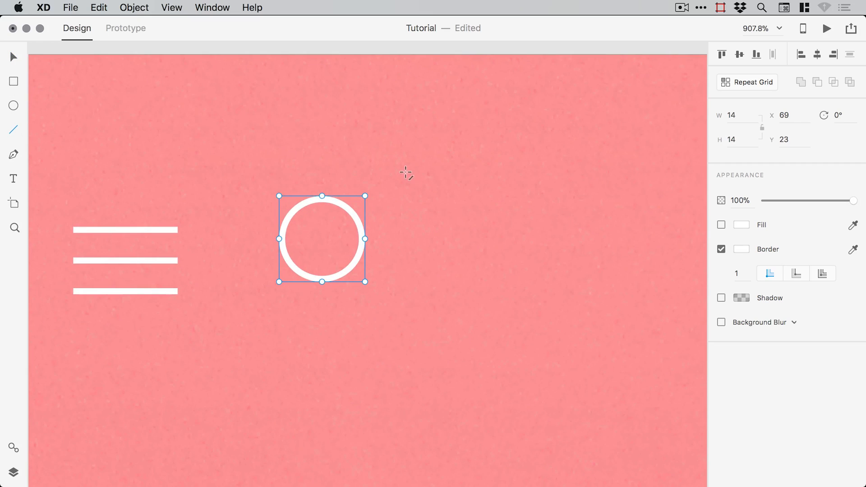
pyautogui.moveTo(406, 172)
pyautogui.mouseDown()
pyautogui.moveTo(451, 216)
pyautogui.moveTo(480, 159)
pyautogui.moveTo(405, 223)
pyautogui.moveTo(478, 160)
pyautogui.moveTo(440, 204)
pyautogui.moveTo(448, 217)
pyautogui.moveTo(436, 207)
pyautogui.mouseUp()
pyautogui.click(10, 58)
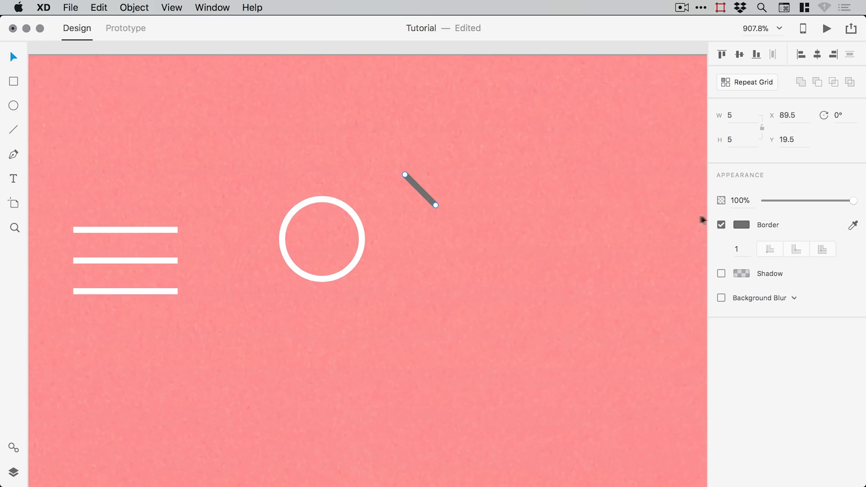
pyautogui.click(741, 224)
pyautogui.moveTo(623, 201); pyautogui.dragTo(564, 129)
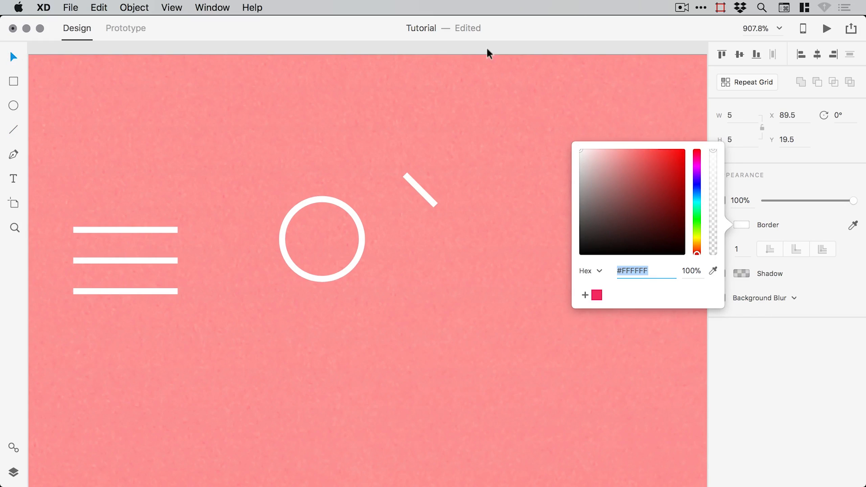
pyautogui.click(473, 74)
# - Move the line onto the circle and centre-align the two vertically and horizontally
pyautogui.moveTo(420, 189); pyautogui.dragTo(360, 286)
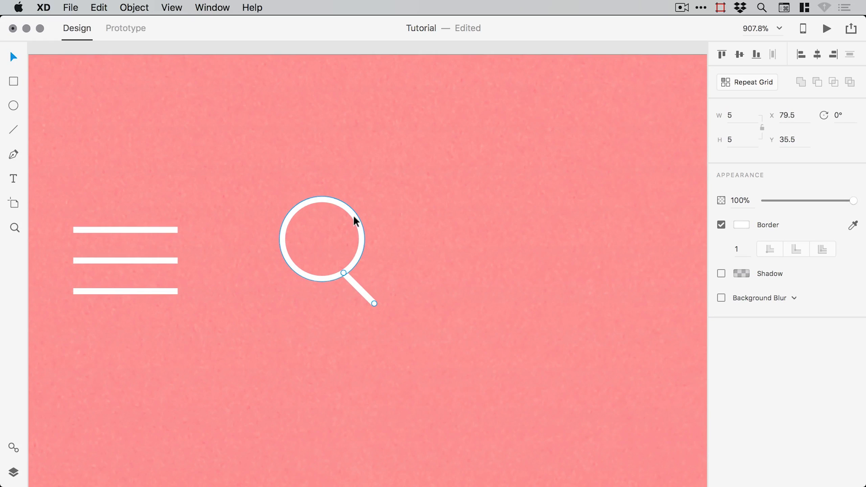
pyautogui.keyDown('shift'); pyautogui.click(353, 215); pyautogui.keyUp('shift')
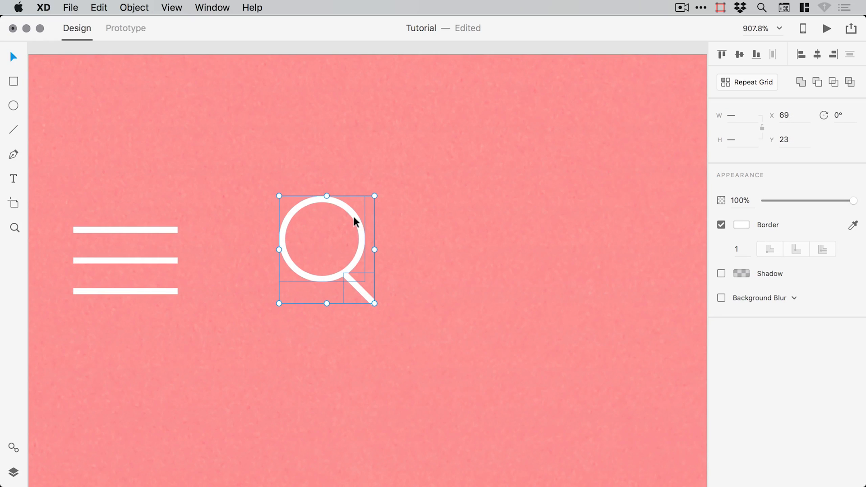
pyautogui.click(741, 57)
pyautogui.click(817, 54)
pyautogui.click(404, 46)
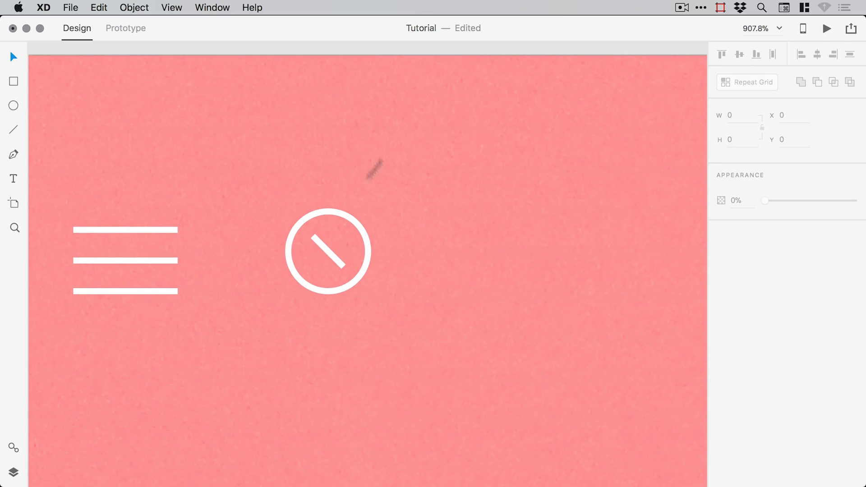
# - Nudge the line diagonally out to the circle's lower-right edge and shorten it into a handle
pyautogui.click(329, 253)
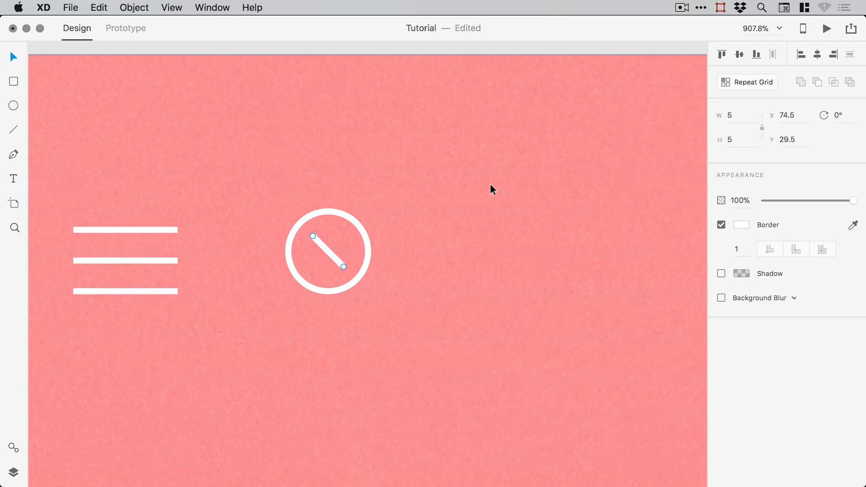
pyautogui.press('Down')
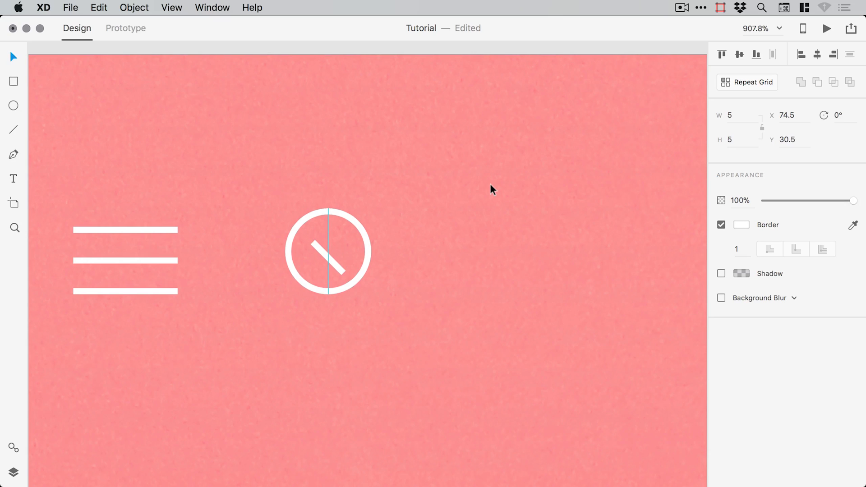
pyautogui.press('Right')
pyautogui.press('Down')
pyautogui.press('Right')
pyautogui.press('Down')
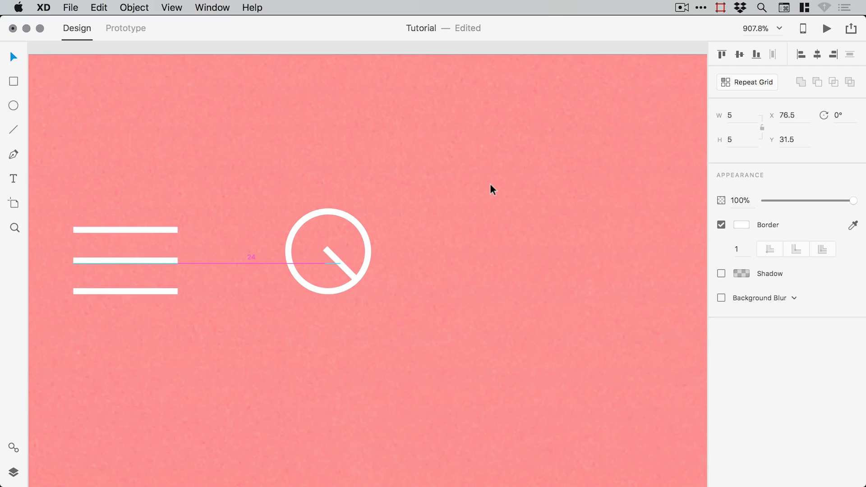
pyautogui.press('Right')
pyautogui.press('Down')
pyautogui.press('Right')
pyautogui.press('Down')
pyautogui.press('Right')
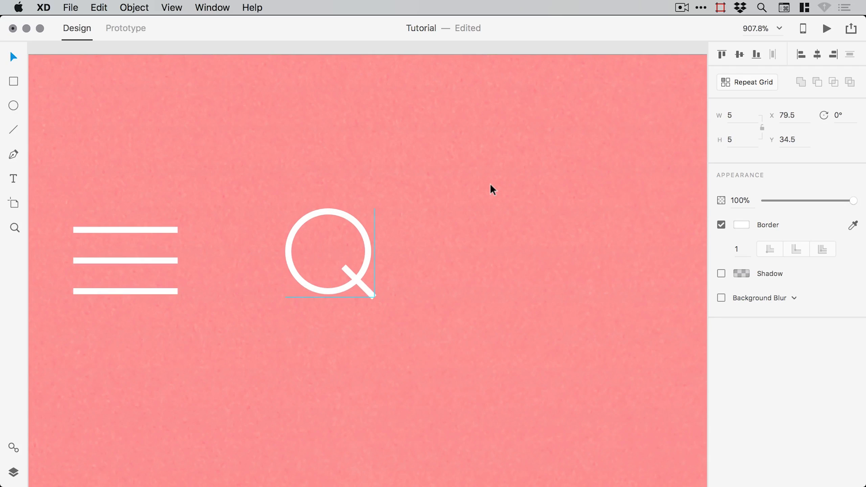
pyautogui.press('Down')
pyautogui.press('Right')
pyautogui.press('Down')
pyautogui.press('Right')
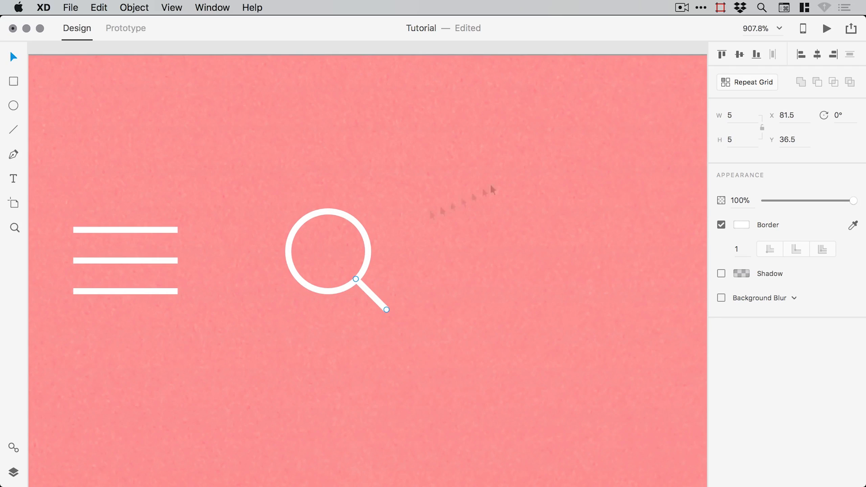
pyautogui.moveTo(271, 196); pyautogui.dragTo(444, 373)
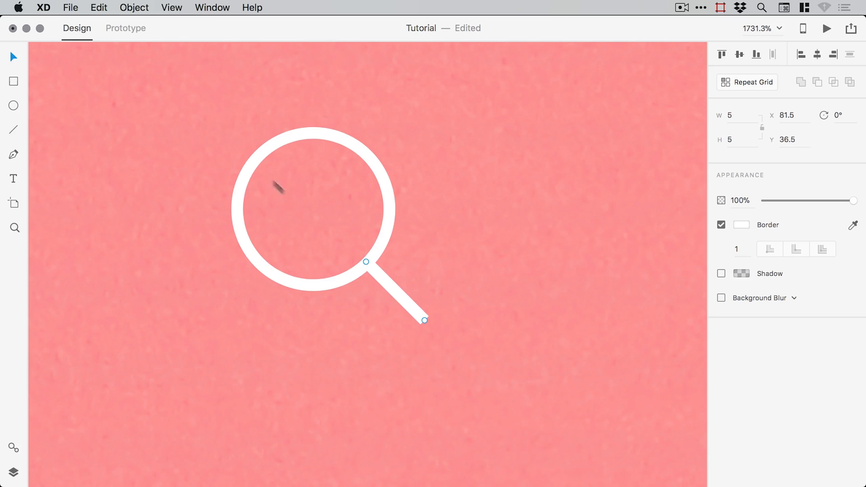
pyautogui.moveTo(425, 320); pyautogui.dragTo(407, 304)
pyautogui.press('super+minus')
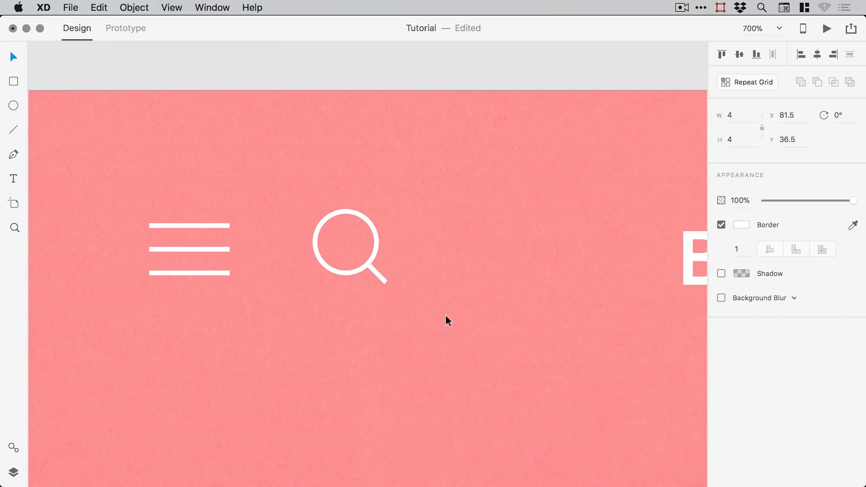
# - Group the circle and handle line and name the group 'Search Icon'
pyautogui.click(365, 72)
pyautogui.click(364, 221)
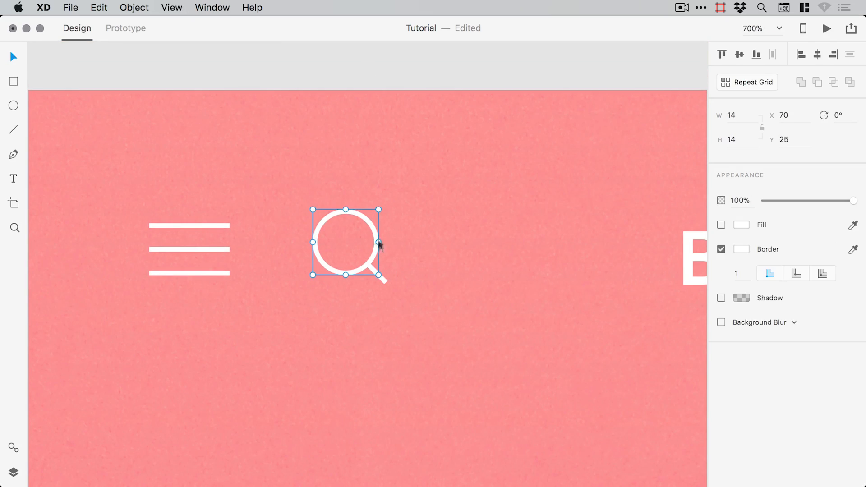
pyautogui.keyDown('shift'); pyautogui.click(372, 267); pyautogui.keyUp('shift')
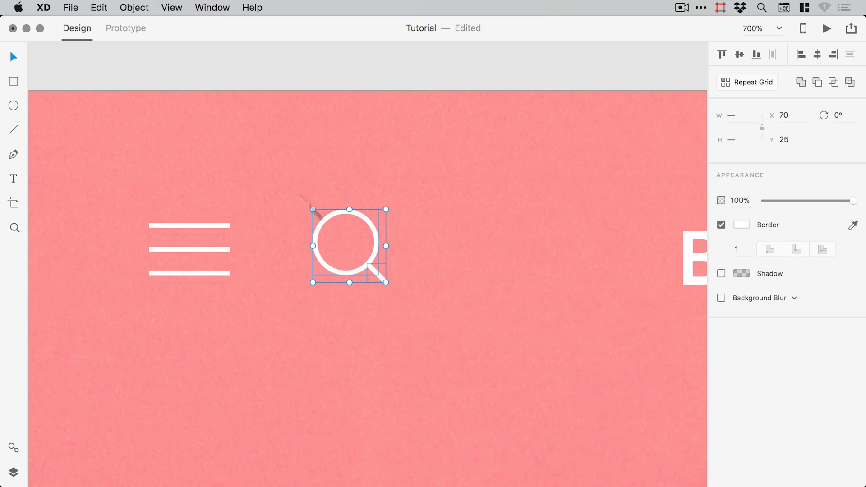
pyautogui.click(134, 8)
pyautogui.click(142, 23)
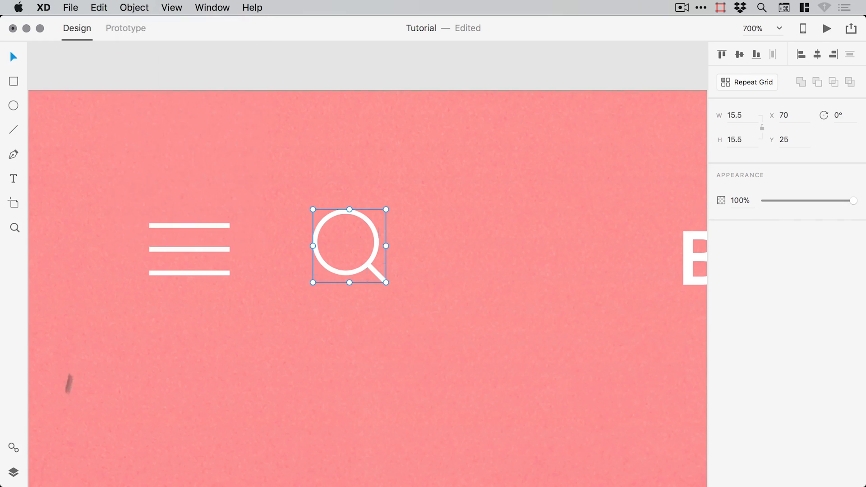
pyautogui.click(14, 471)
pyautogui.doubleClick(66, 69)
pyautogui.write('Search Icon')
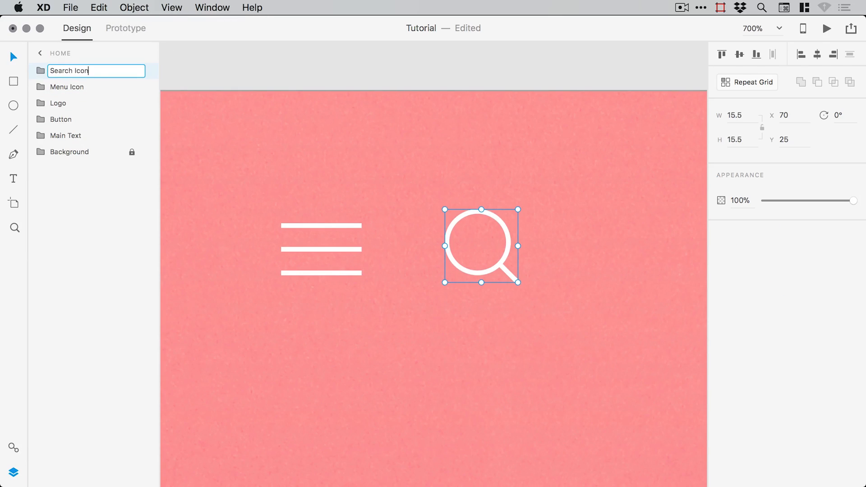
pyautogui.press('Return')
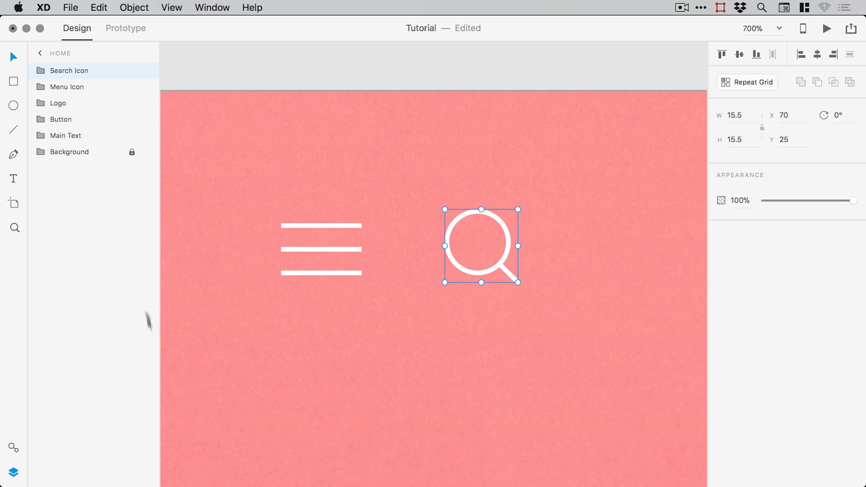
pyautogui.click(13, 472)
pyautogui.press('super+minus')
# - Separate the two icons, moving the search icon to the header's right side
pyautogui.press('super+minus')
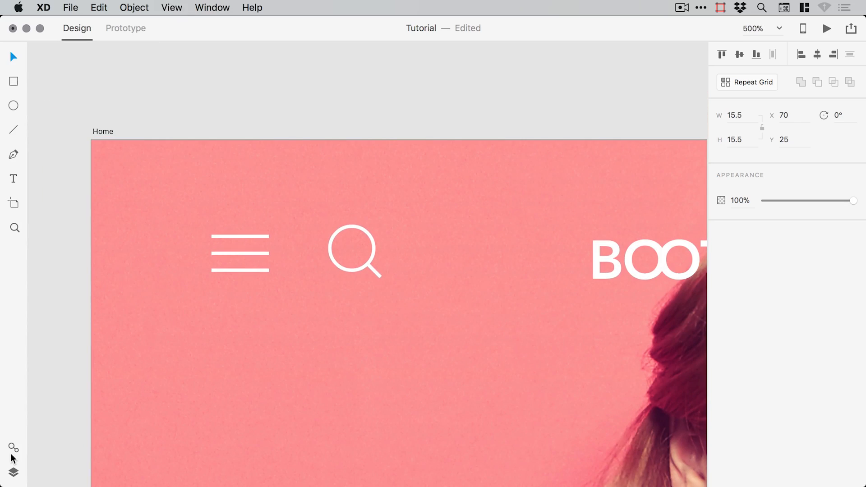
pyautogui.press('super+minus')
pyautogui.press('super+minus')
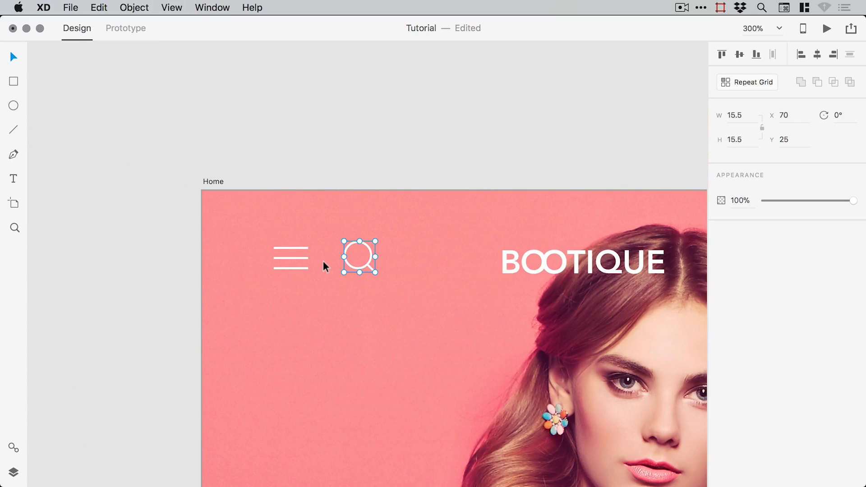
pyautogui.press('super+minus')
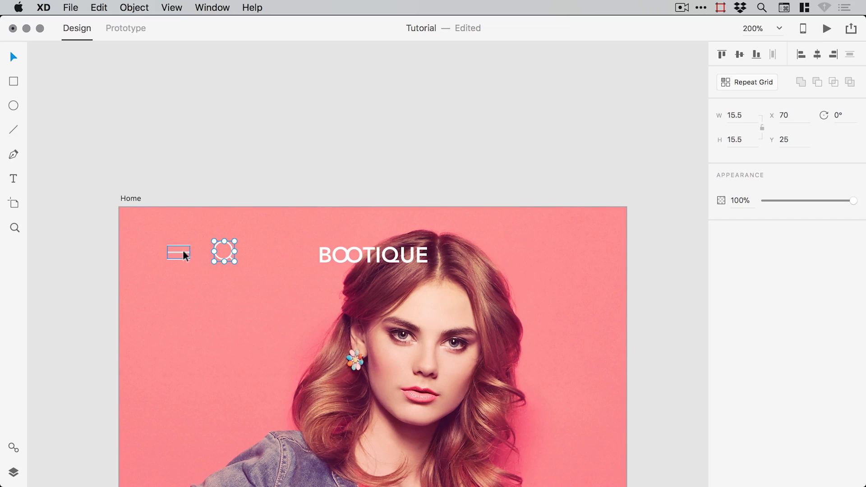
pyautogui.keyDown('shift'); pyautogui.click(185, 255); pyautogui.keyUp('shift')
pyautogui.moveTo(186, 256); pyautogui.dragTo(266, 255)
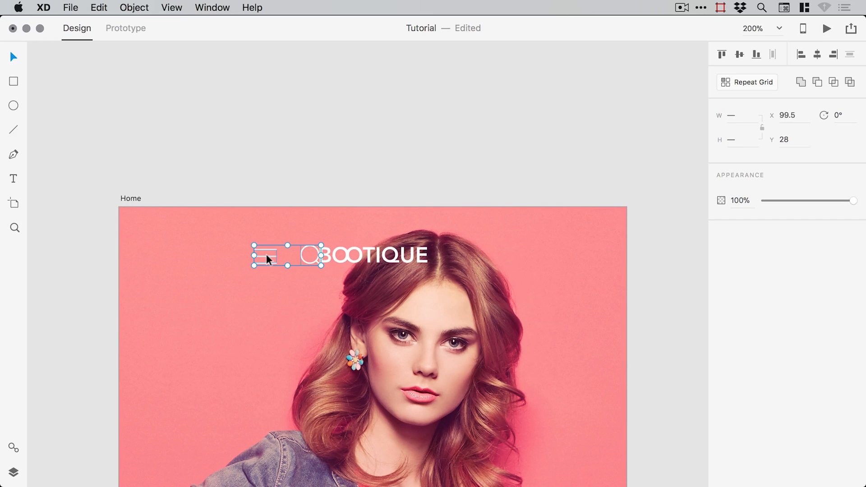
pyautogui.click(327, 188)
pyautogui.moveTo(269, 256); pyautogui.dragTo(209, 257)
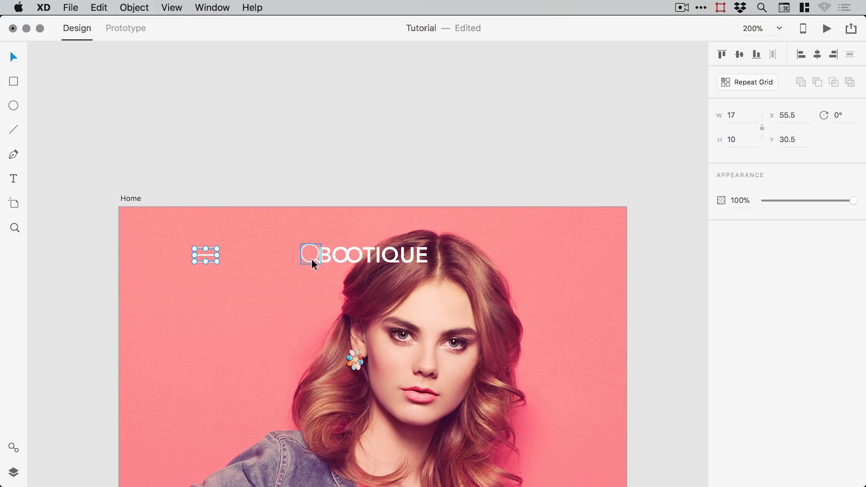
pyautogui.moveTo(312, 258); pyautogui.dragTo(572, 265)
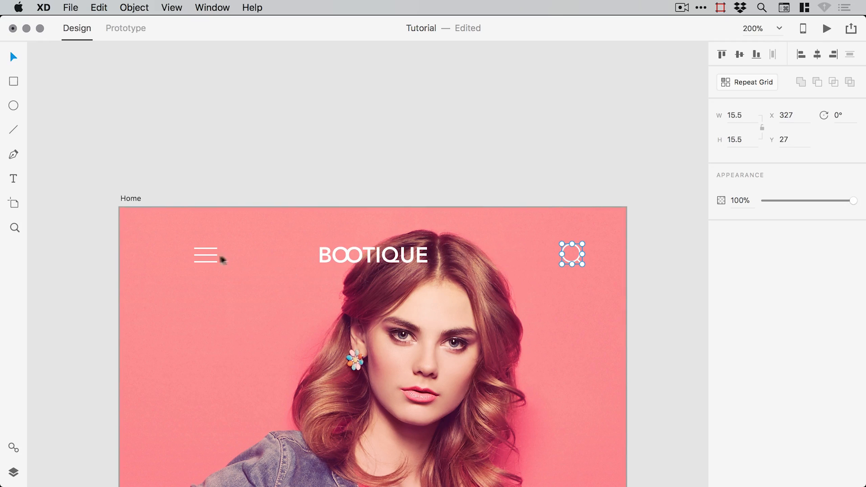
# - Place the menu icon near the artboard's left edge at X 29.5
pyautogui.moveTo(209, 255); pyautogui.dragTo(131, 257)
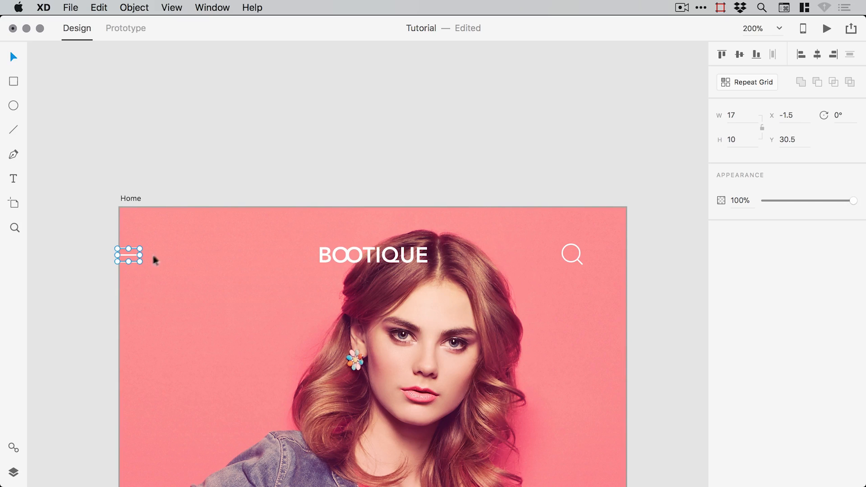
pyautogui.press('Right')
pyautogui.hotkey('shift', 'Right')
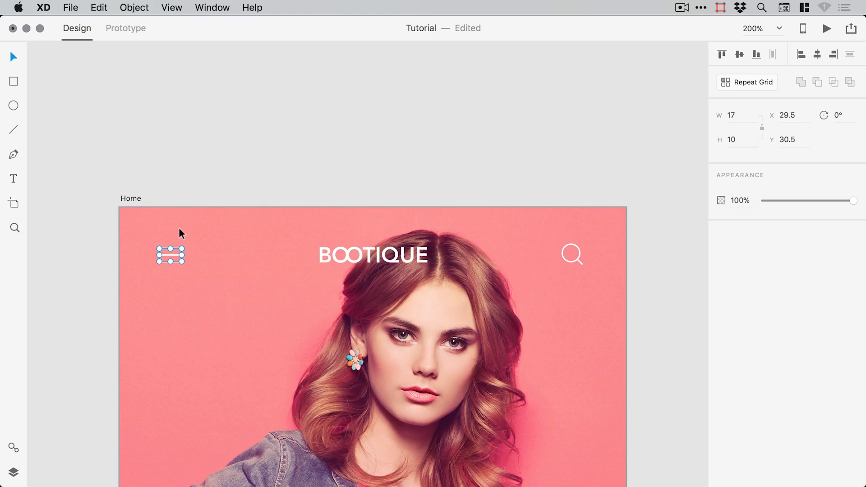
pyautogui.hotkey('shift', 'Left')
pyautogui.hotkey('shift', 'Right')
# - Nudge the search icon toward the right edge, balancing it against the menu icon
pyautogui.click(577, 260)
pyautogui.hotkey('shift', 'Right')
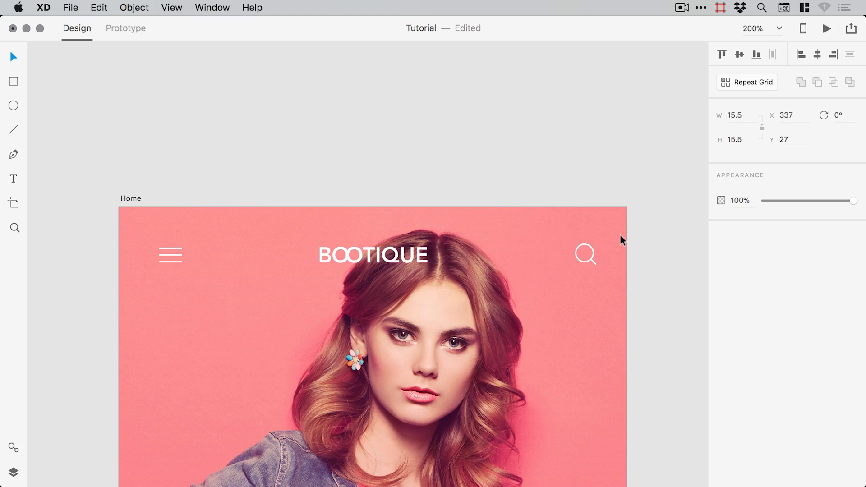
pyautogui.hotkey('shift', 'Right')
pyautogui.hotkey('shift', 'Right')
pyautogui.press('Right')
pyautogui.press('Right')
pyautogui.press('Right')
pyautogui.press('Right')
pyautogui.hotkey('shift', 'Left')
pyautogui.hotkey('shift', 'Left')
pyautogui.hotkey('shift', 'Left')
pyautogui.click(445, 177)
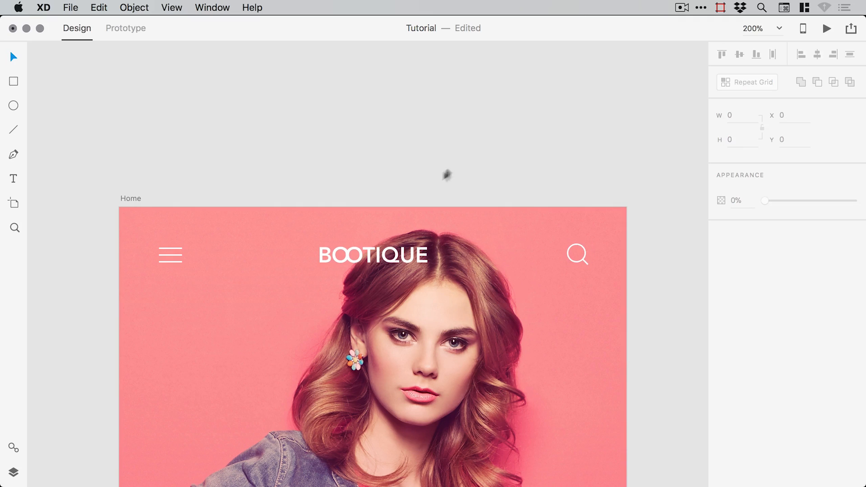
pyautogui.moveTo(410, 203); pyautogui.dragTo(415, 154)
pyautogui.moveTo(413, 218); pyautogui.dragTo(410, 180)
# - Move the hamburger icon's top line up one pixel and its bottom line down one pixel
pyautogui.press('z')
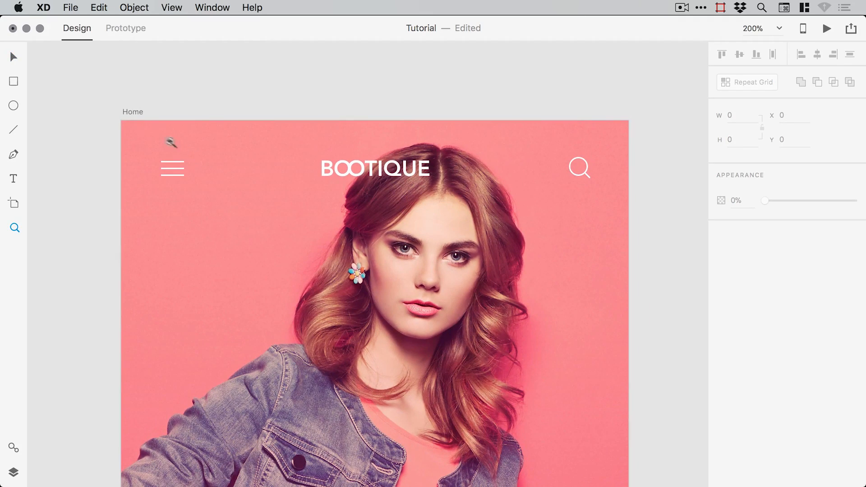
pyautogui.moveTo(135, 129); pyautogui.dragTo(270, 223)
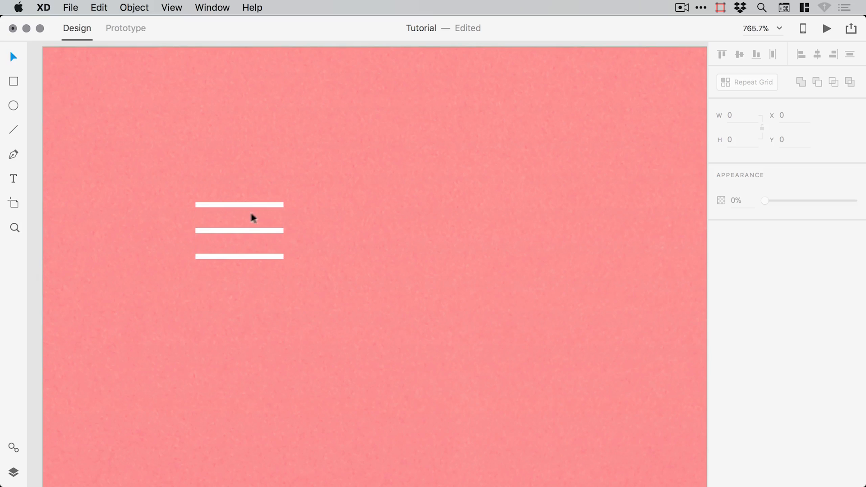
pyautogui.click(235, 204)
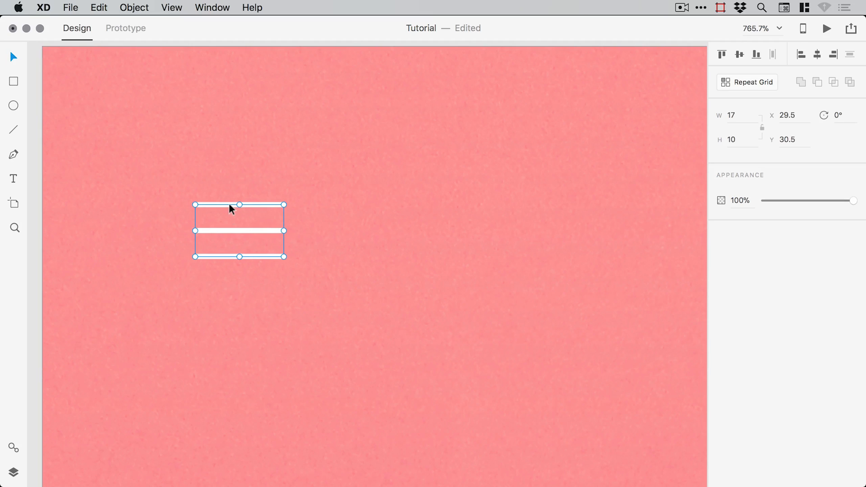
pyautogui.doubleClick(229, 204)
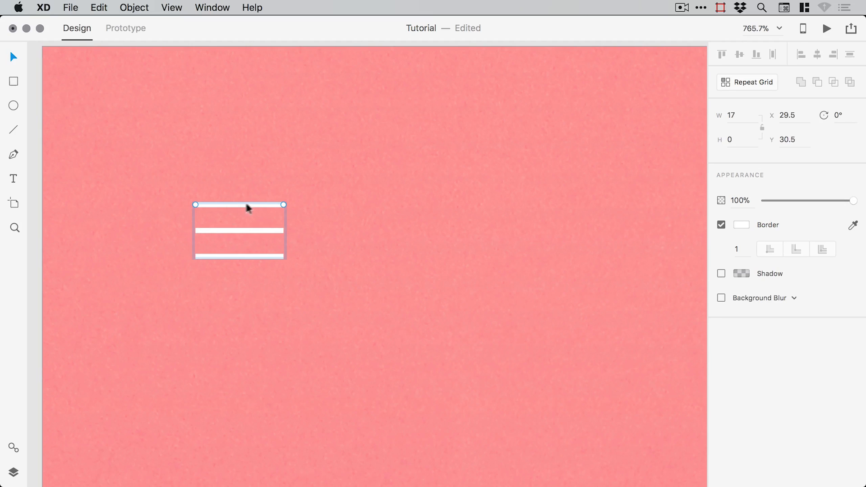
pyautogui.press('Up')
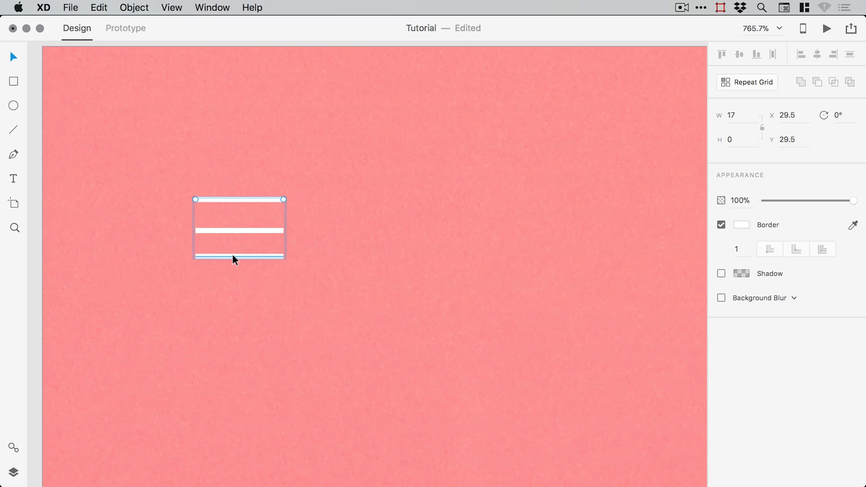
pyautogui.click(232, 254)
pyautogui.press('Down')
pyautogui.click(313, 227)
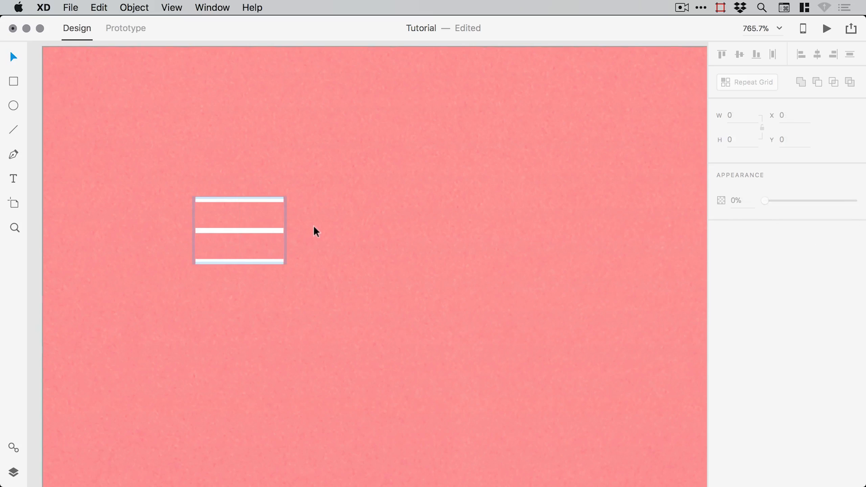
pyautogui.press('super+1')
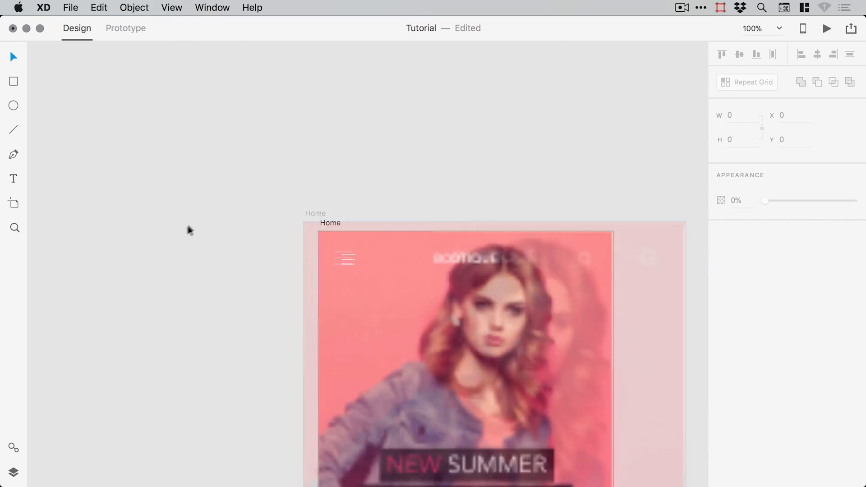
# - Group the menu icon, BOOTIQUE title and search icon as a layer named 'Nav', then save
pyautogui.moveTo(435, 189); pyautogui.dragTo(321, 154)
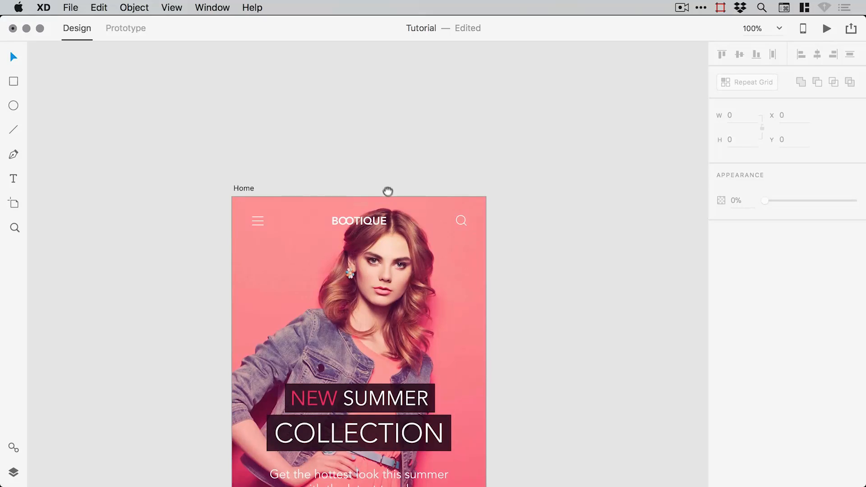
pyautogui.moveTo(387, 191); pyautogui.dragTo(385, 166)
pyautogui.moveTo(421, 220); pyautogui.dragTo(418, 196)
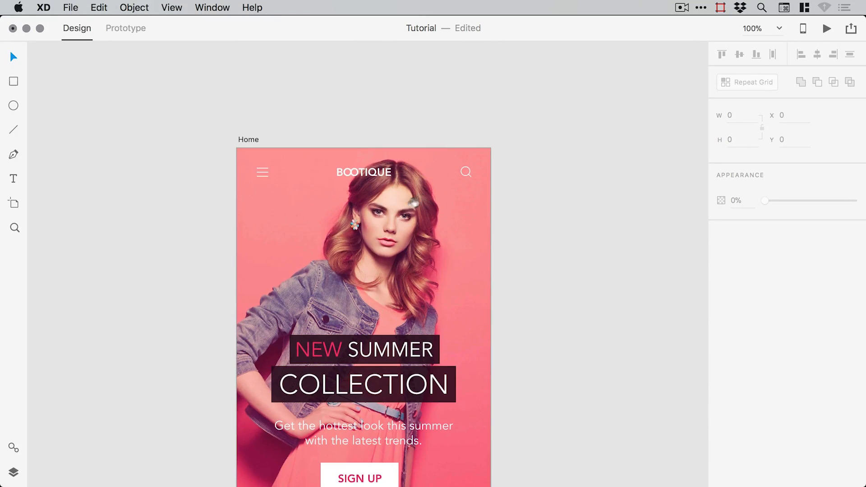
pyautogui.click(264, 172)
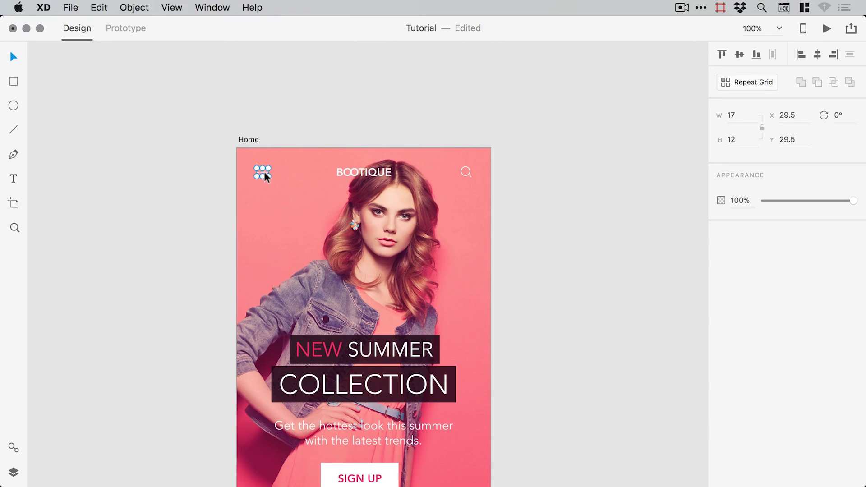
pyautogui.keyDown('shift'); pyautogui.click(373, 173); pyautogui.keyUp('shift')
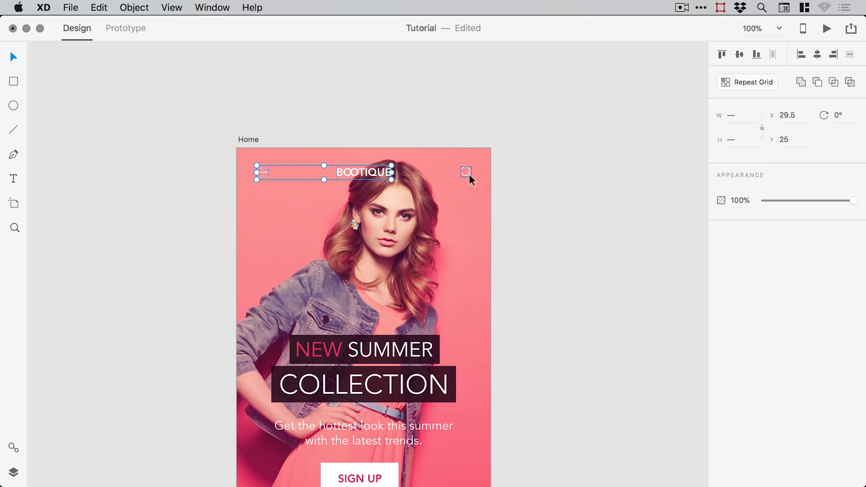
pyautogui.keyDown('shift'); pyautogui.click(467, 173); pyautogui.keyUp('shift')
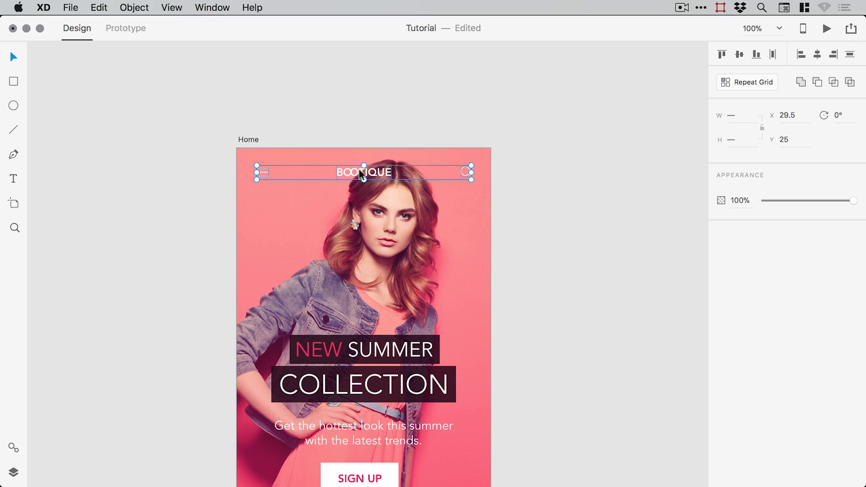
pyautogui.click(134, 7)
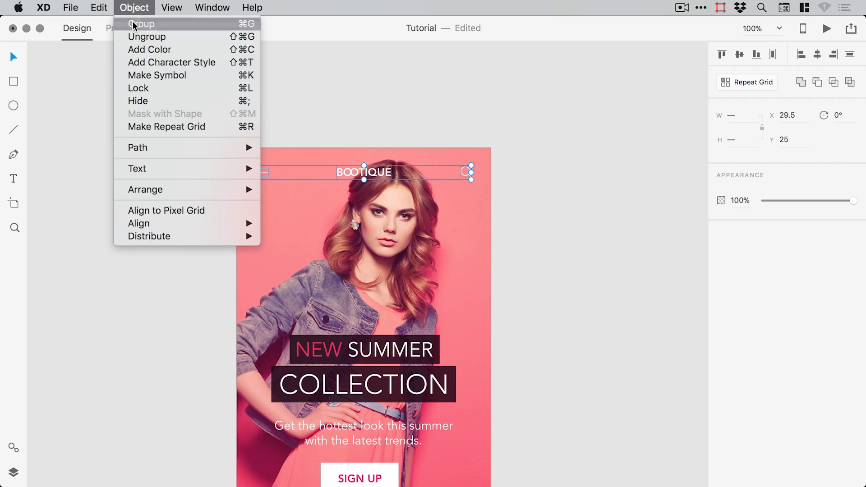
pyautogui.click(135, 24)
pyautogui.click(13, 472)
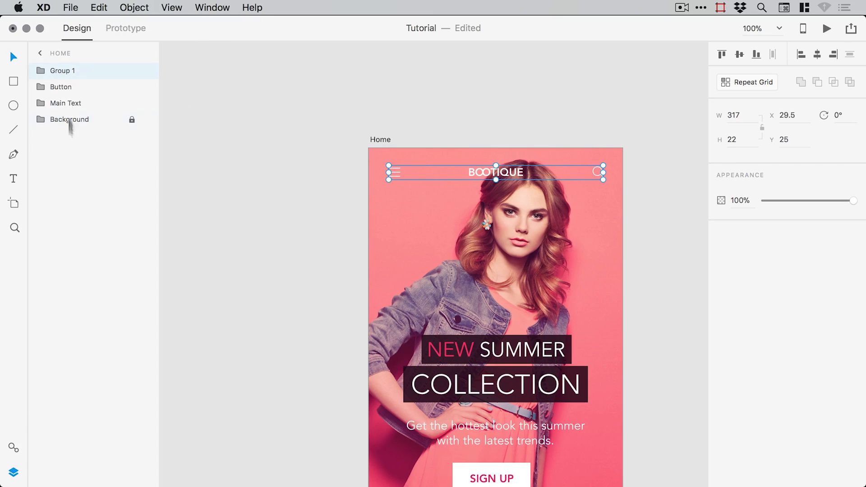
pyautogui.doubleClick(62, 71)
pyautogui.write('Nav')
pyautogui.press('Return')
pyautogui.click(13, 472)
pyautogui.press('super+0')
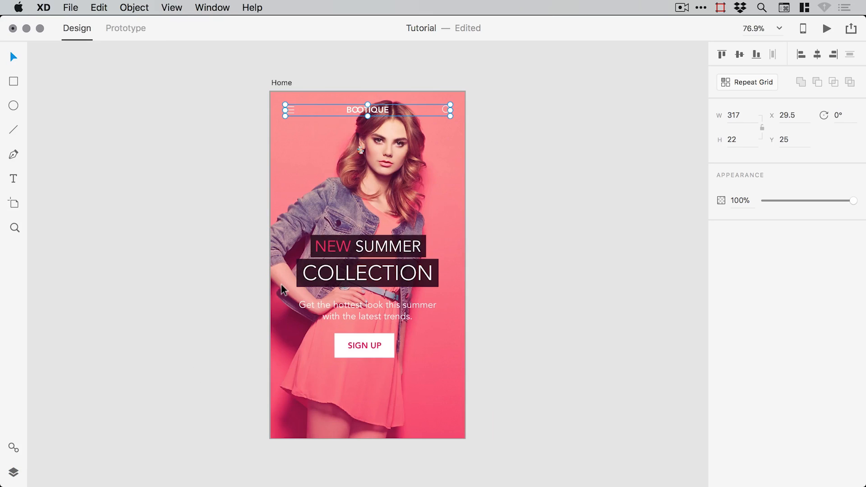
pyautogui.press('super+s')
# - Draw a borderless 403 × 154 rectangle to the right of the Home artboard
pyautogui.click(580, 249)
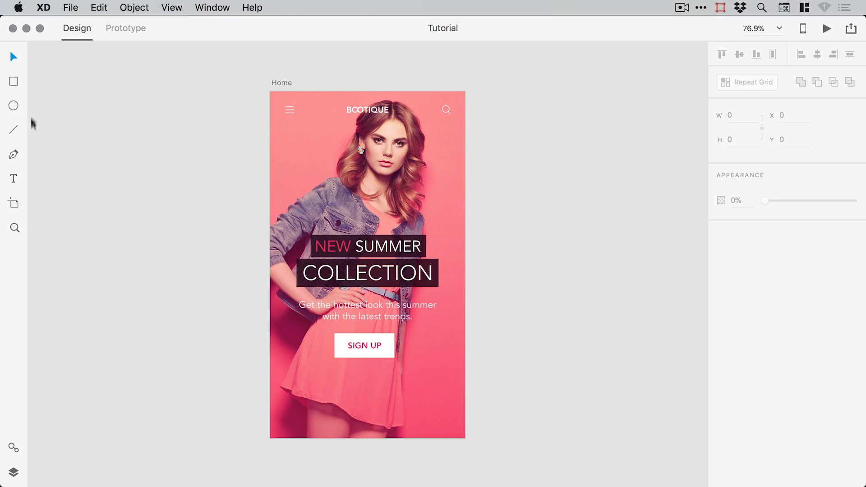
pyautogui.click(14, 83)
pyautogui.moveTo(498, 197); pyautogui.dragTo(702, 281)
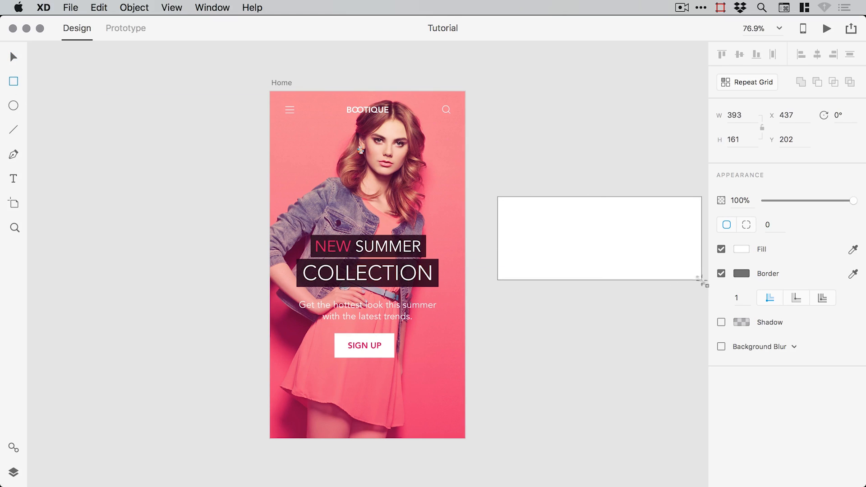
pyautogui.hscroll(4, 561, 251)
pyautogui.moveTo(613, 263); pyautogui.dragTo(618, 259)
pyautogui.click(721, 274)
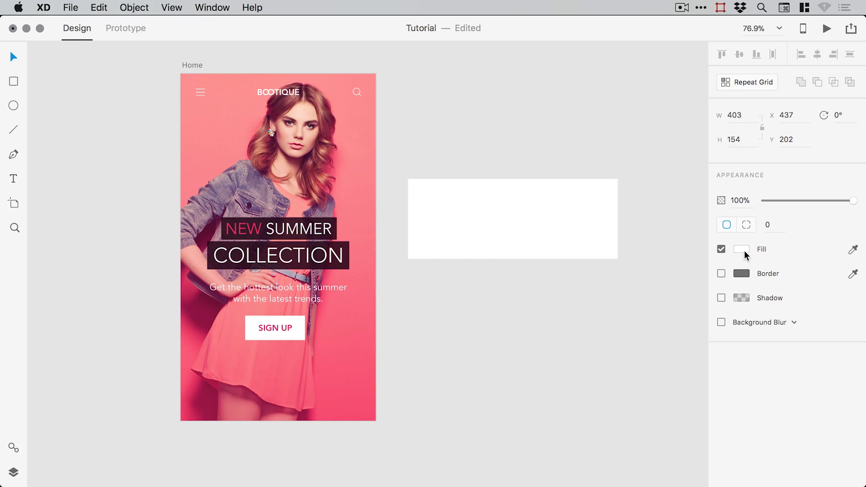
# - Give the rectangle a linear gradient fill with a pink #F4295F end stop
pyautogui.click(741, 249)
pyautogui.click(605, 166)
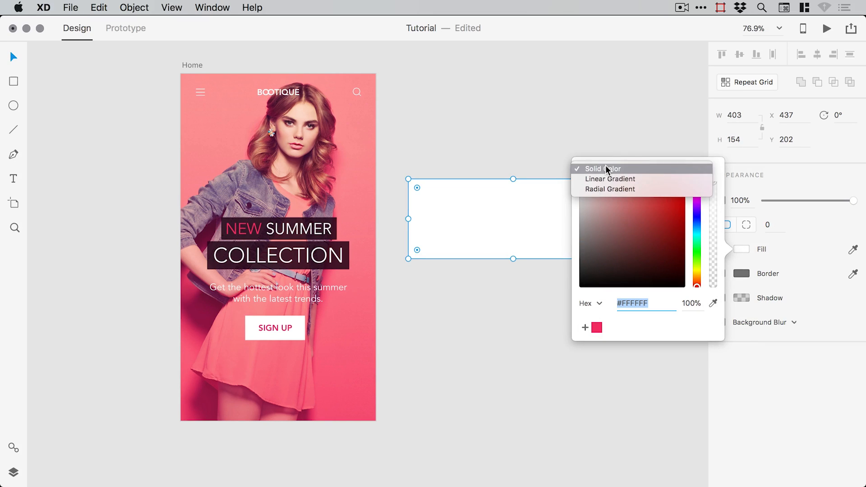
pyautogui.click(602, 178)
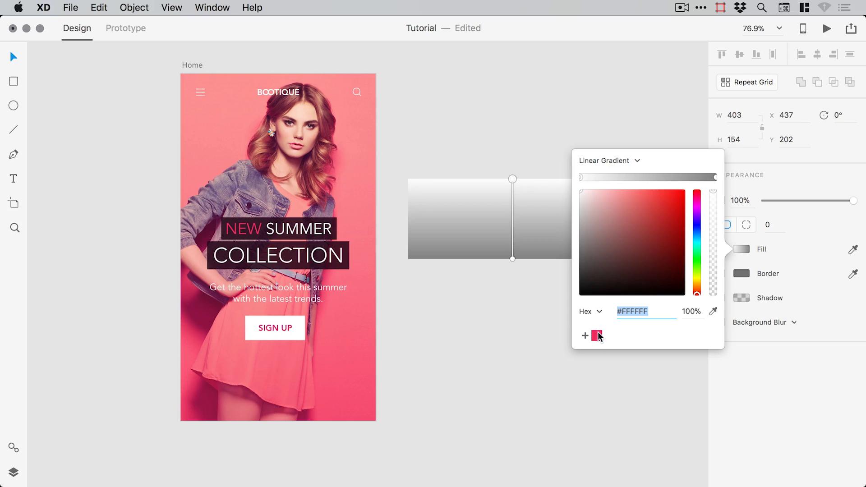
pyautogui.click(715, 178)
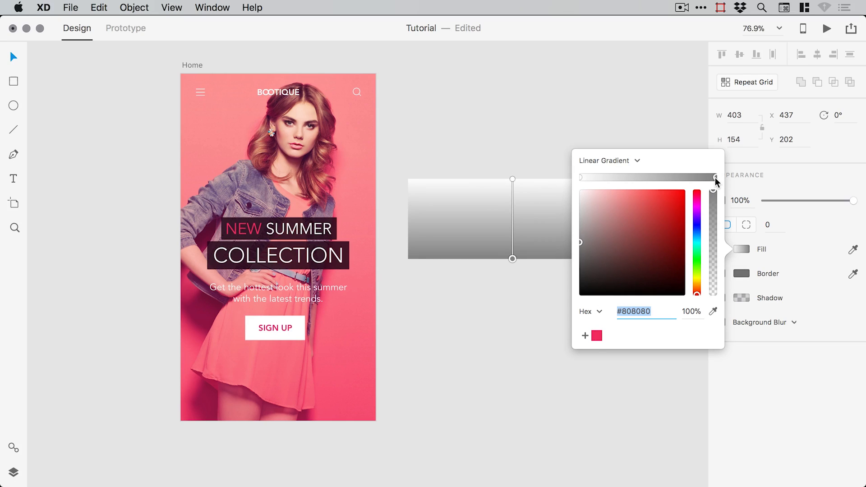
pyautogui.click(597, 337)
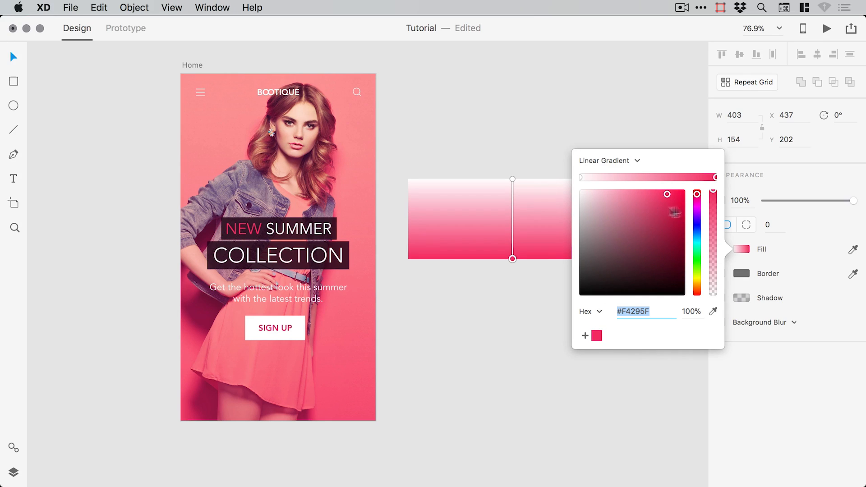
pyautogui.click(556, 138)
# - Make the gradient run horizontally left to right, with the white left stop at 0% opacity
pyautogui.moveTo(554, 133); pyautogui.dragTo(412, 188)
pyautogui.click(421, 233)
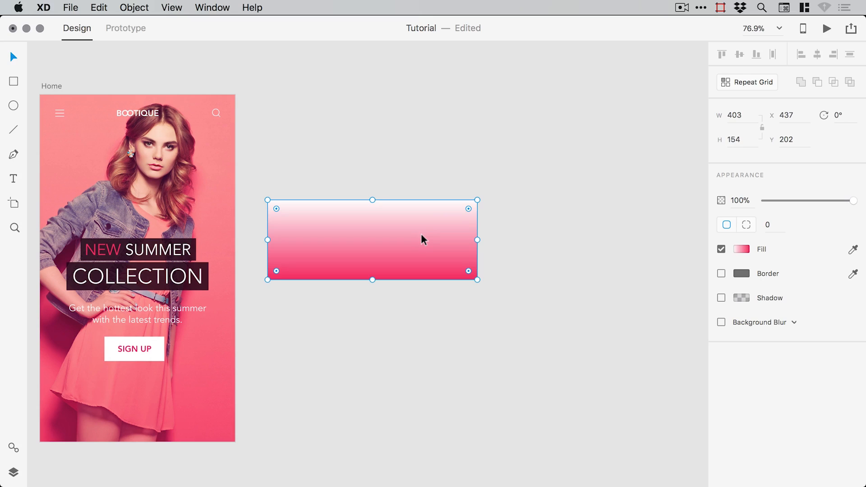
pyautogui.click(741, 249)
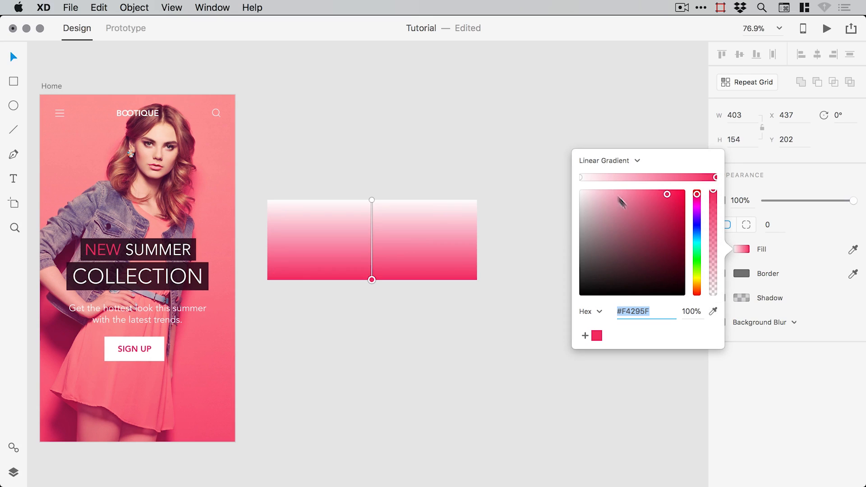
pyautogui.moveTo(371, 200); pyautogui.dragTo(476, 239)
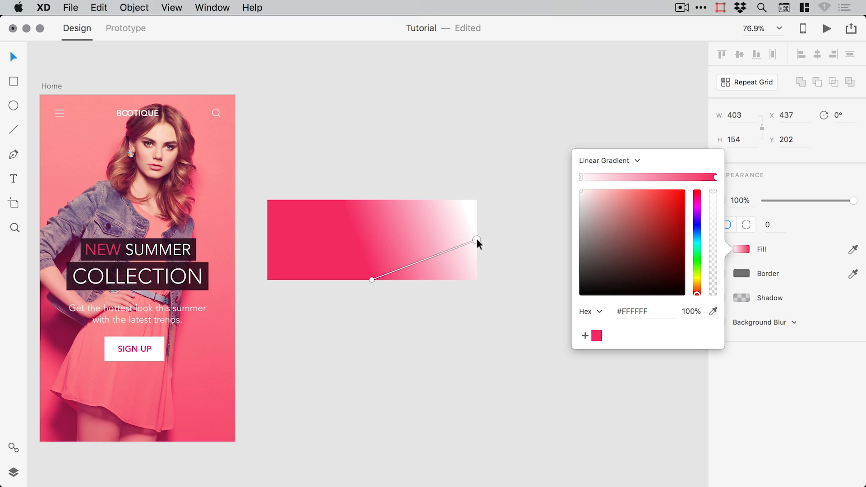
pyautogui.moveTo(372, 280); pyautogui.dragTo(268, 243)
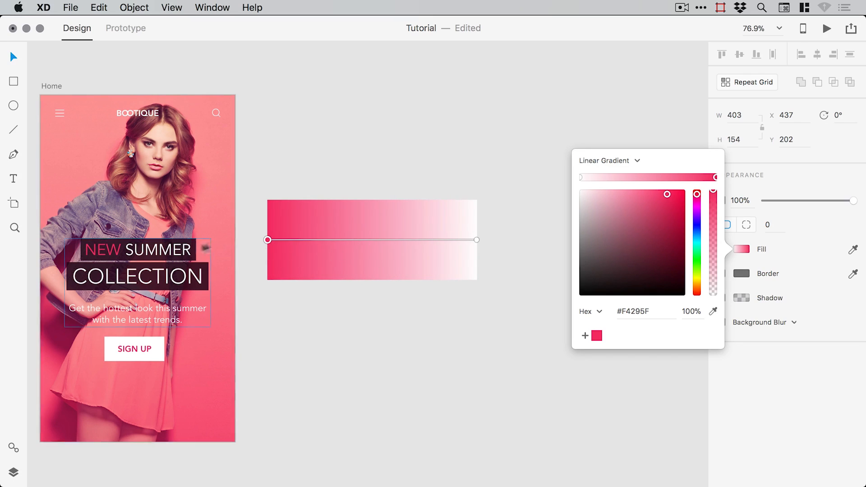
pyautogui.moveTo(268, 240)
pyautogui.mouseDown()
pyautogui.moveTo(312, 225)
pyautogui.moveTo(437, 223)
pyautogui.moveTo(267, 239)
pyautogui.mouseUp()
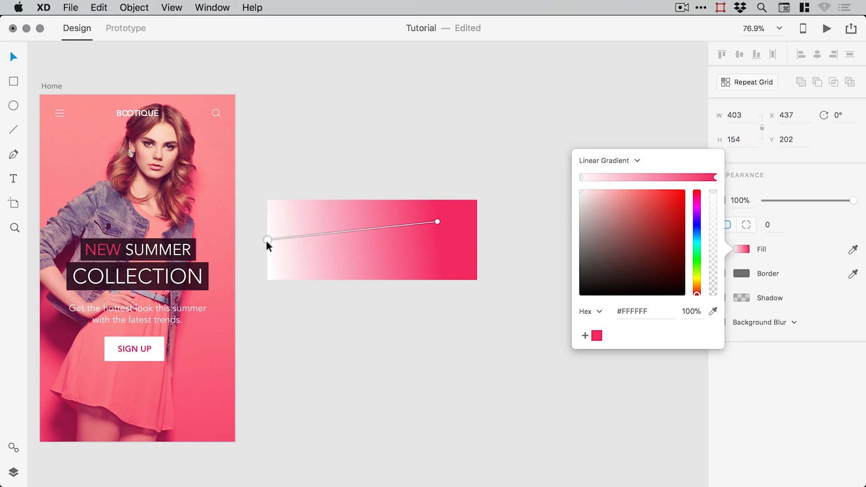
pyautogui.click(437, 222)
pyautogui.moveTo(437, 221); pyautogui.dragTo(476, 240)
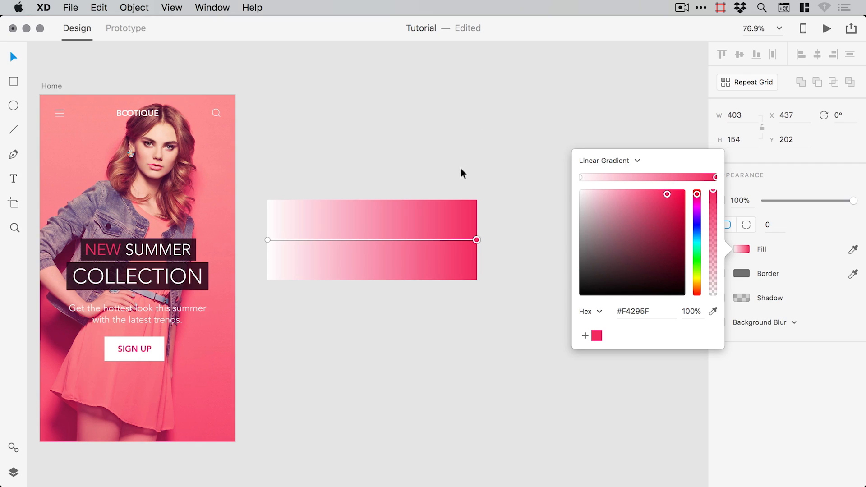
pyautogui.click(581, 177)
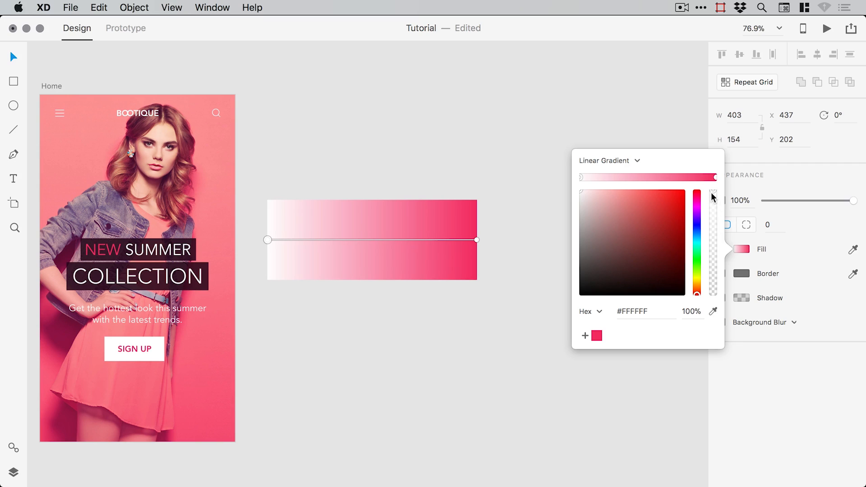
pyautogui.moveTo(712, 193); pyautogui.dragTo(713, 299)
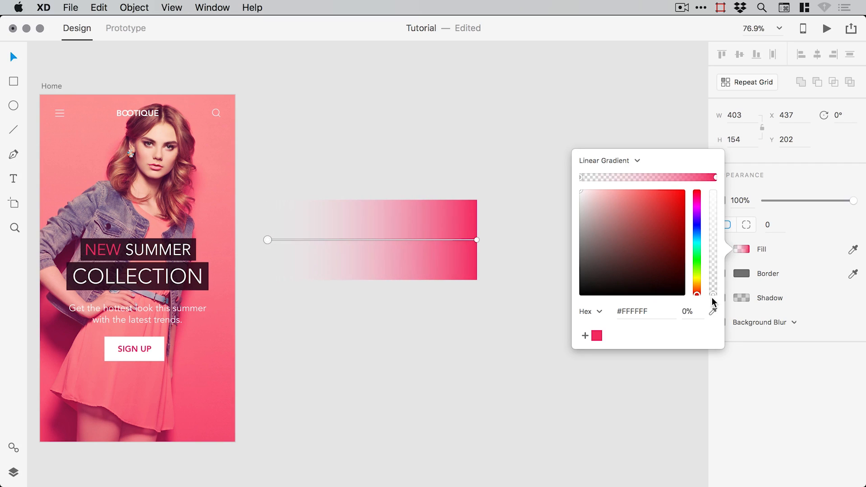
pyautogui.click(388, 146)
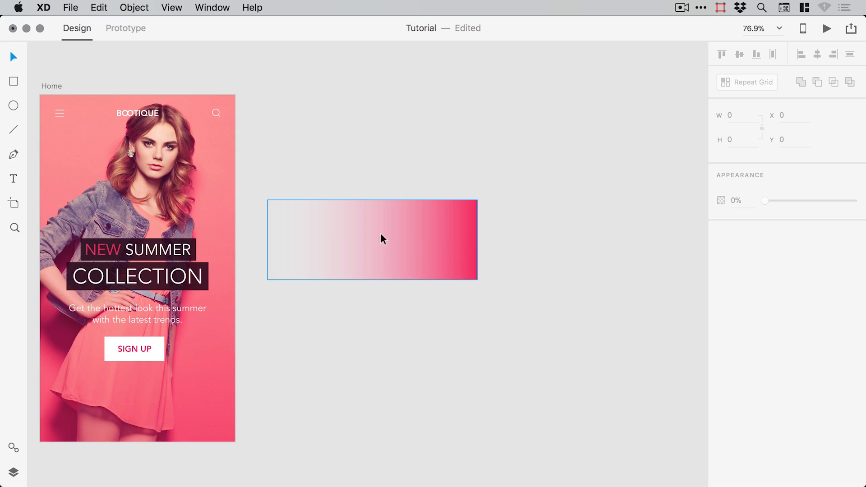
pyautogui.moveTo(429, 240)
pyautogui.mouseDown()
pyautogui.moveTo(435, 323)
pyautogui.moveTo(443, 324)
pyautogui.moveTo(437, 228)
pyautogui.mouseUp()
# - Duplicate the gradient rectangle and rotate the copy 180°
pyautogui.click(98, 7)
pyautogui.click(122, 109)
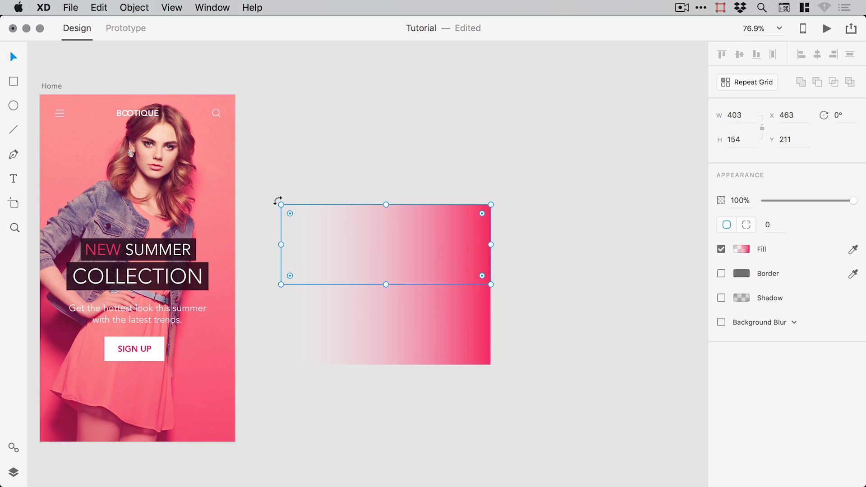
pyautogui.moveTo(276, 201); pyautogui.dragTo(478, 275)
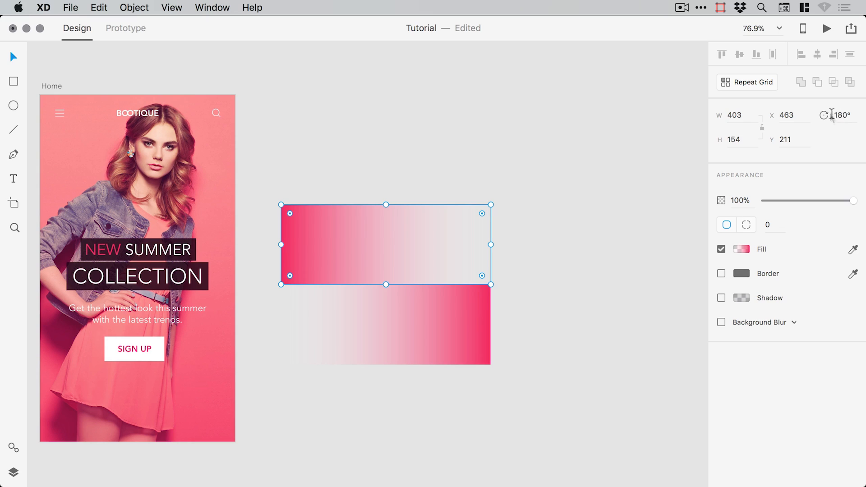
pyautogui.click(331, 156)
pyautogui.hscroll(-5, 356, 172)
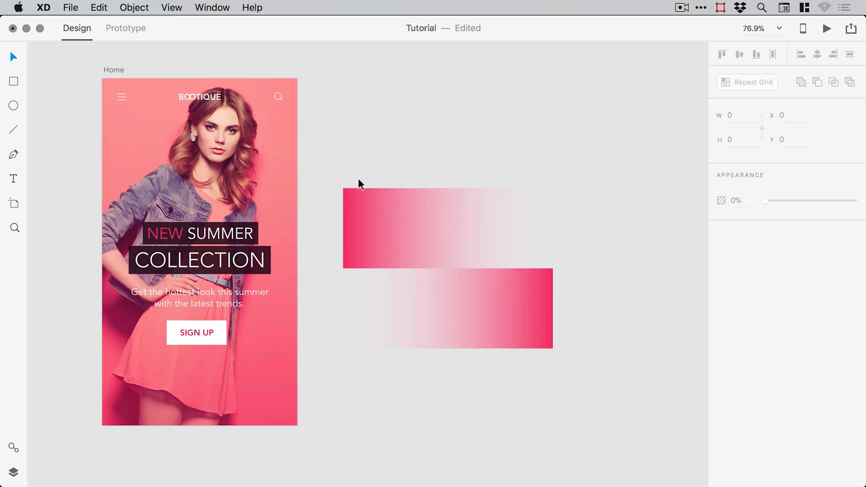
# - Group both gradient rectangles into a layer named 'Gradients'
pyautogui.moveTo(336, 169); pyautogui.dragTo(586, 386)
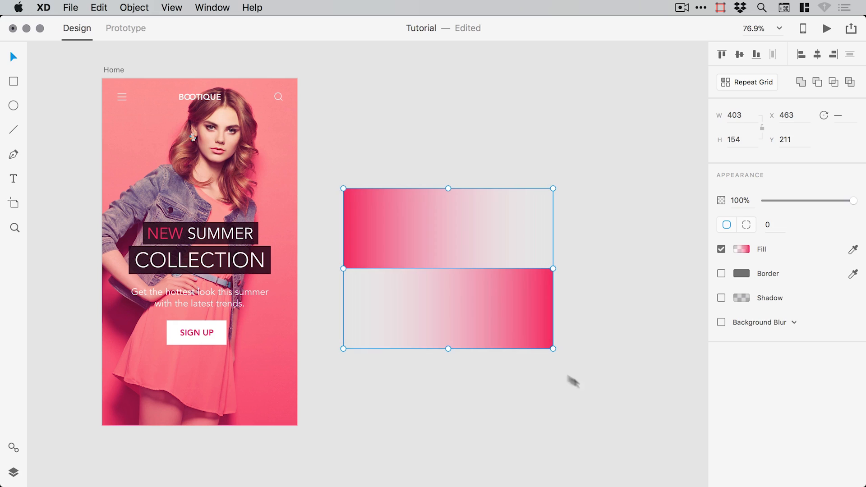
pyautogui.click(141, 8)
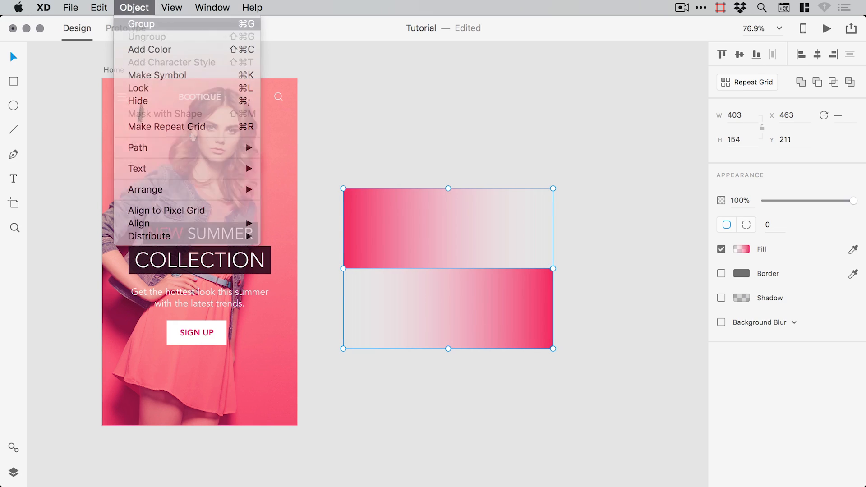
pyautogui.click(141, 23)
pyautogui.click(14, 472)
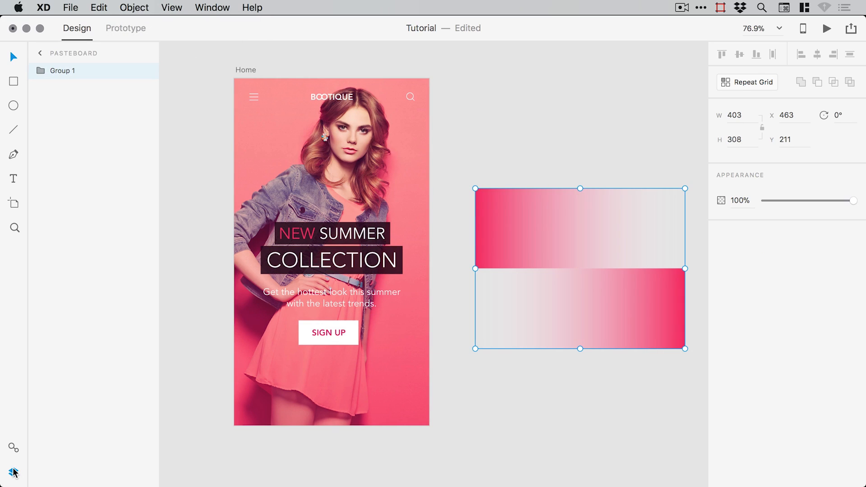
pyautogui.doubleClick(54, 70)
pyautogui.write('Gradients')
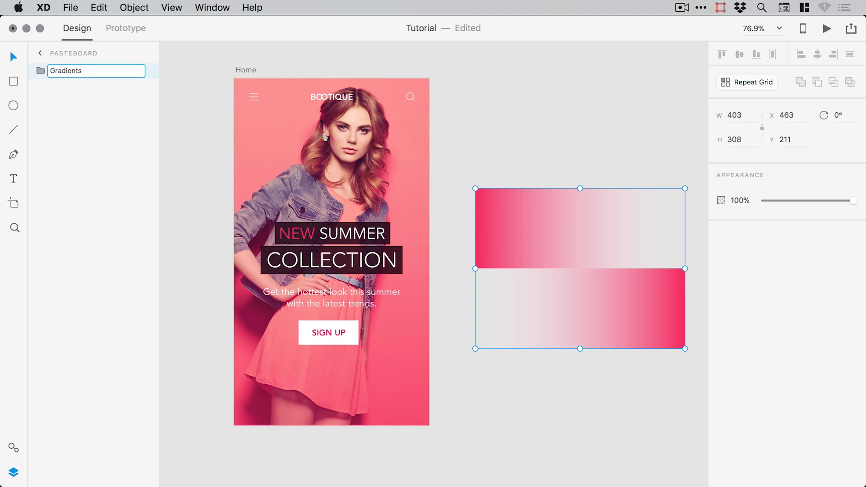
pyautogui.press('Return')
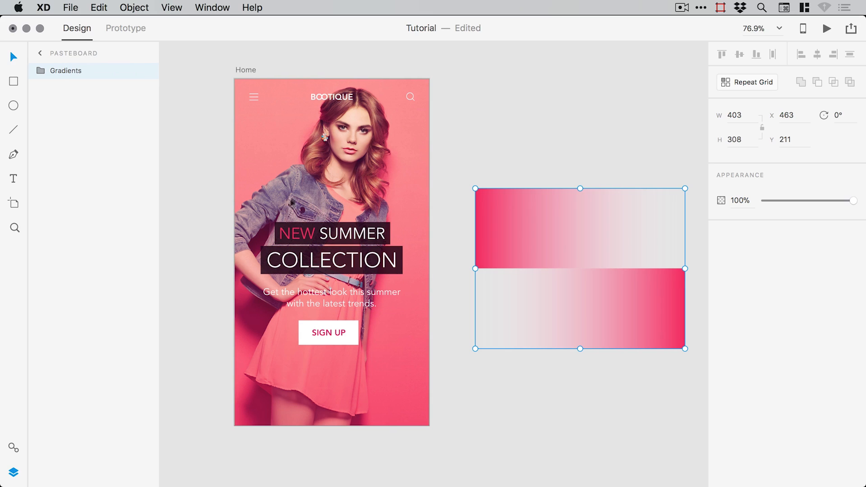
pyautogui.click(575, 159)
# - Move Gradients onto the Home artboard beneath Main Text, then collapse the Main Text group
pyautogui.moveTo(560, 180); pyautogui.dragTo(534, 180)
pyautogui.click(496, 218)
pyautogui.moveTo(496, 218); pyautogui.dragTo(264, 204)
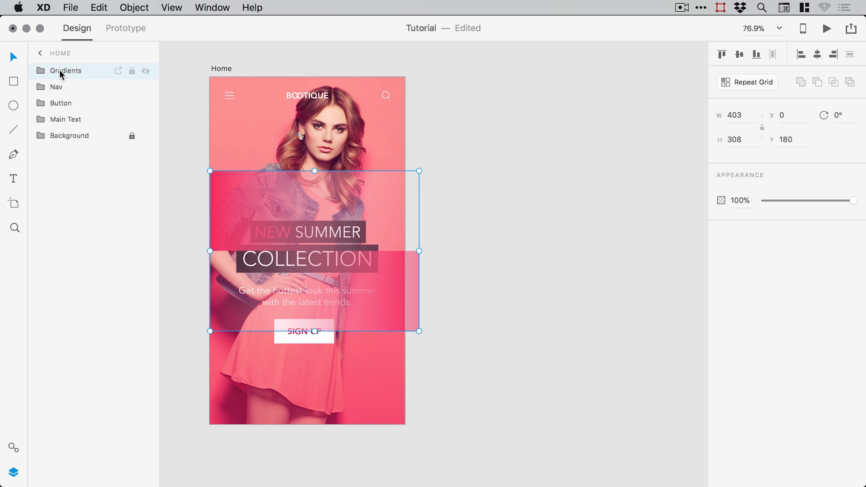
pyautogui.moveTo(61, 71); pyautogui.dragTo(65, 126)
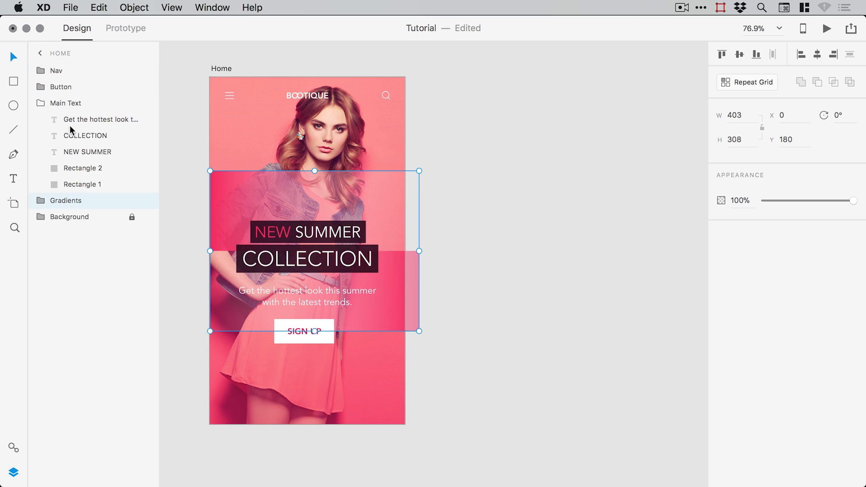
pyautogui.click(41, 103)
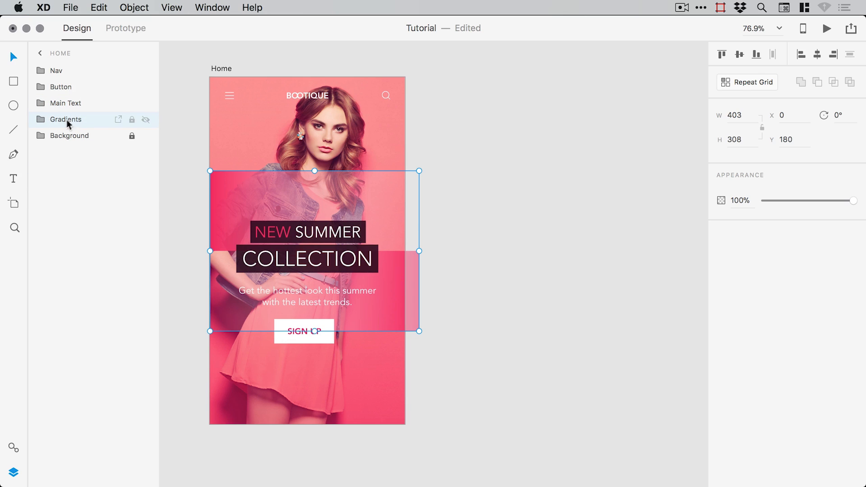
pyautogui.moveTo(441, 211); pyautogui.dragTo(496, 232)
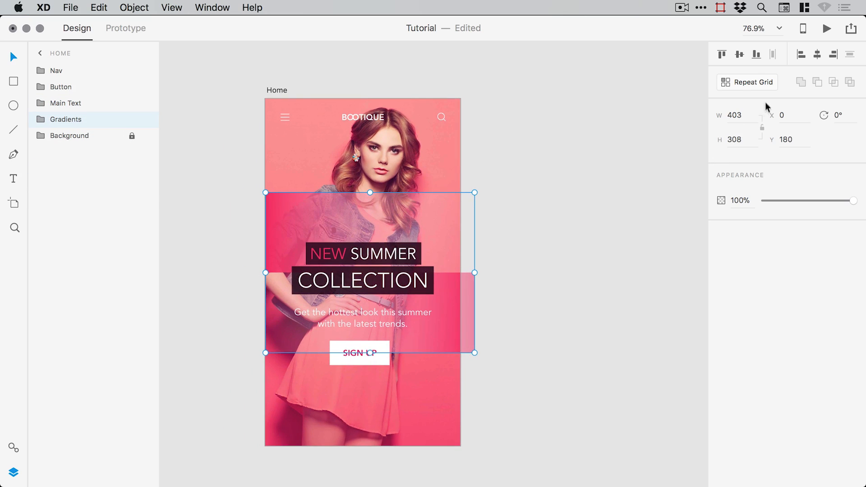
# - Centre the Gradients group horizontally and rotate it to 348°
pyautogui.click(817, 55)
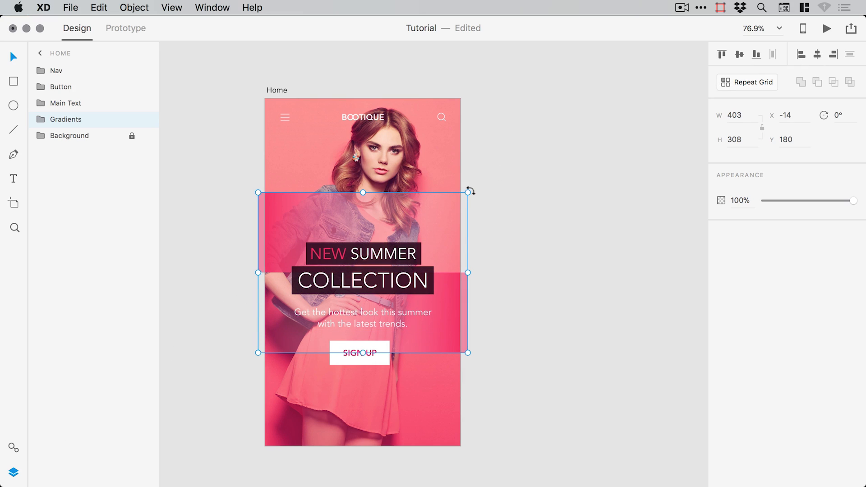
pyautogui.moveTo(472, 190); pyautogui.dragTo(466, 153)
pyautogui.click(570, 179)
# - Drag the rotated Gradients group lower on the artboard and begin fading its opacity
pyautogui.moveTo(493, 193); pyautogui.dragTo(505, 188)
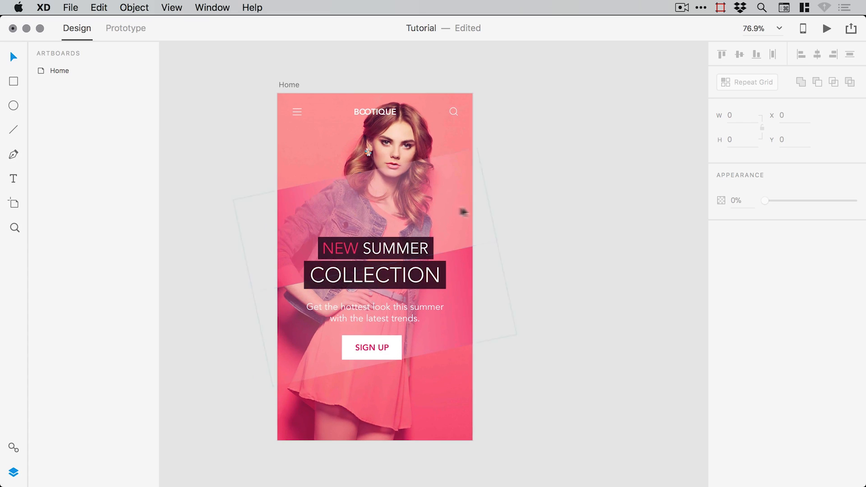
pyautogui.moveTo(442, 196); pyautogui.dragTo(443, 223)
pyautogui.click(560, 223)
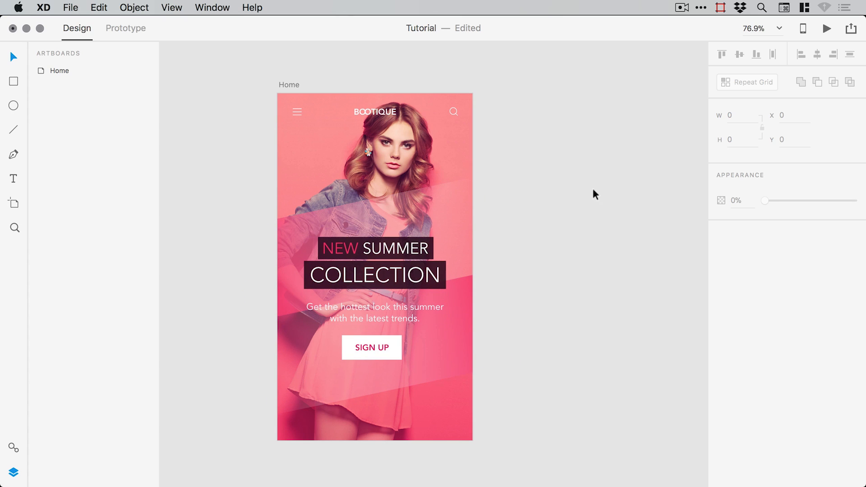
pyautogui.click(294, 229)
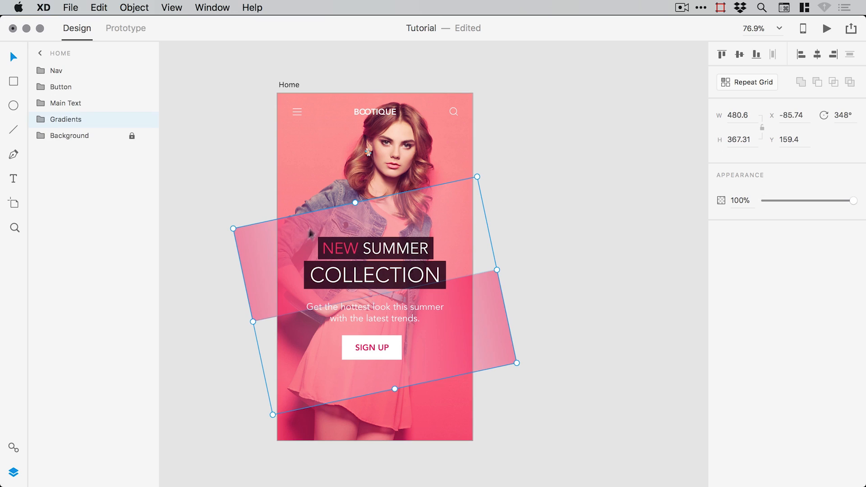
pyautogui.moveTo(848, 204)
pyautogui.mouseDown()
pyautogui.moveTo(792, 199)
pyautogui.moveTo(859, 206)
pyautogui.moveTo(846, 203)
pyautogui.mouseUp()
# - Set the Gradients opacity to about 90% and zoom in on the headline area
pyautogui.click(568, 210)
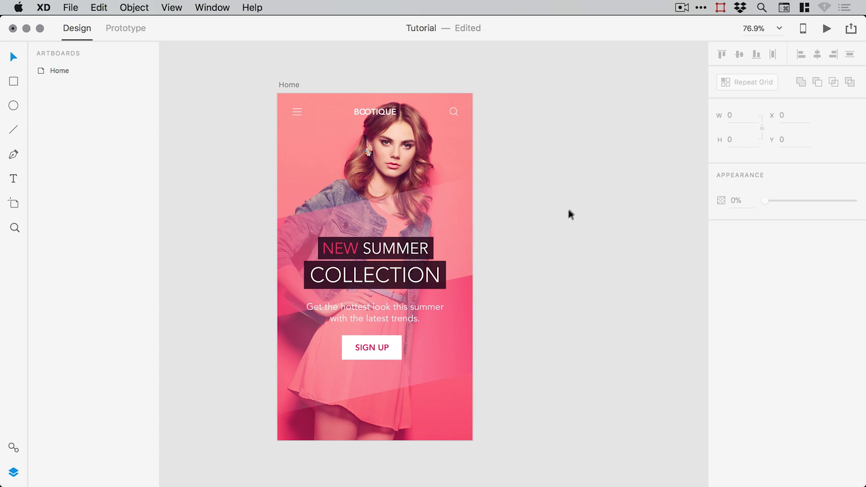
pyautogui.press('space')
pyautogui.moveTo(542, 217); pyautogui.dragTo(555, 197)
pyautogui.press('super+space')
pyautogui.moveTo(205, 129); pyautogui.dragTo(554, 391)
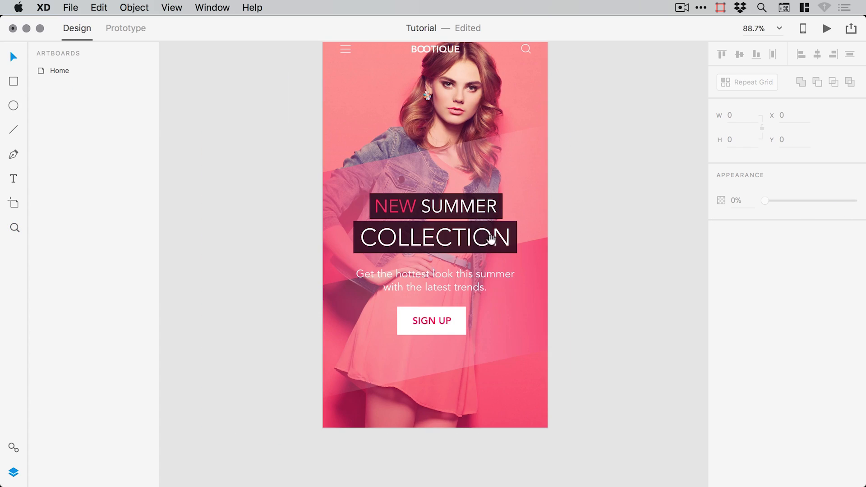
pyautogui.moveTo(490, 239); pyautogui.dragTo(449, 253)
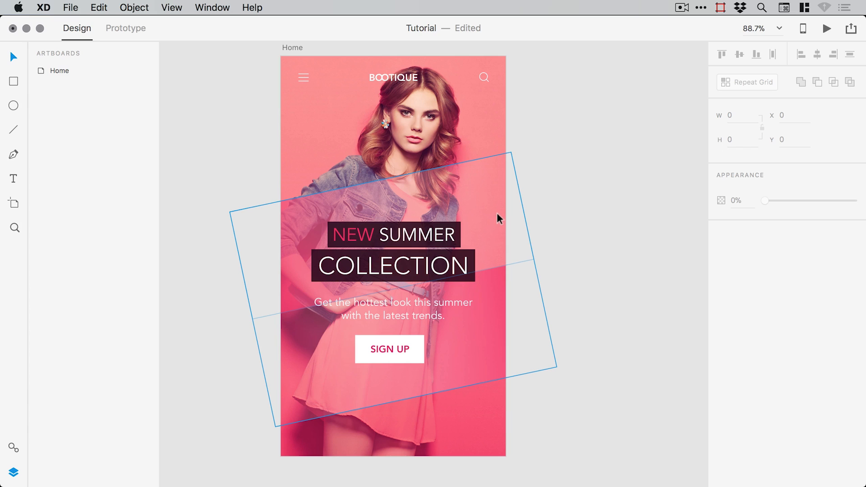
pyautogui.press('space')
pyautogui.moveTo(546, 222); pyautogui.dragTo(535, 226)
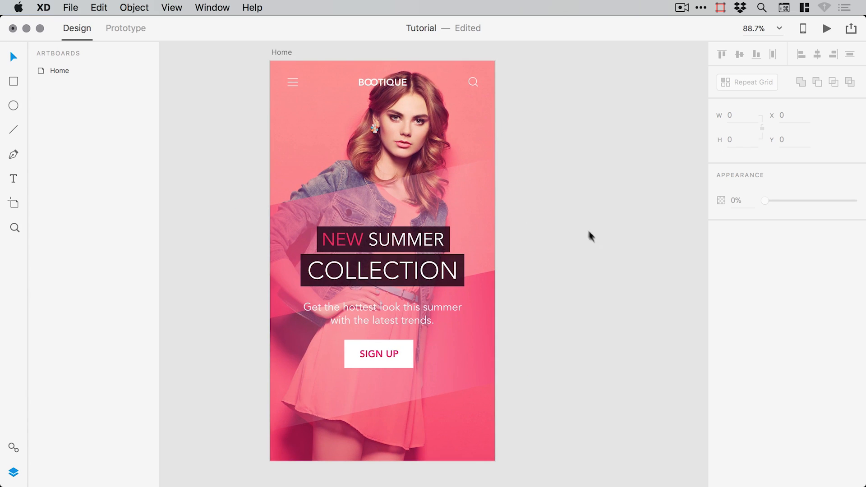
# - Select Main Text, the SIGN UP button and Gradients together and nudge them down to Y 164.4
pyautogui.click(439, 243)
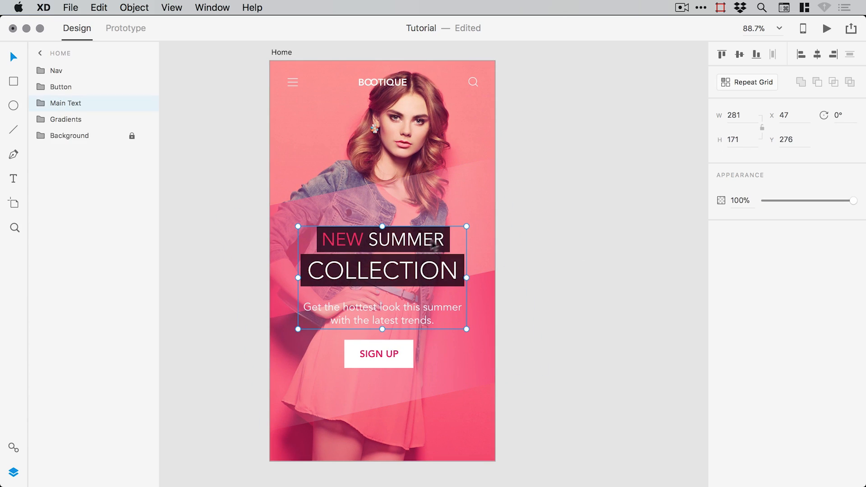
pyautogui.keyDown('shift'); pyautogui.click(374, 353); pyautogui.keyUp('shift')
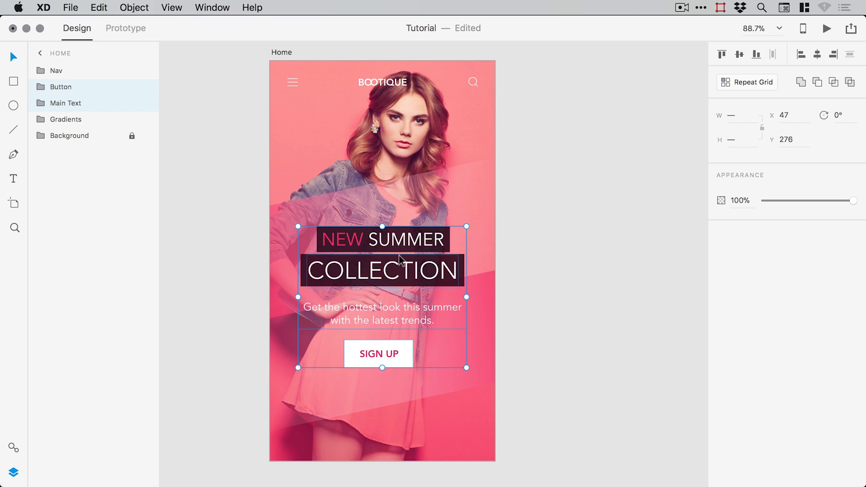
pyautogui.keyDown('shift'); pyautogui.click(459, 186); pyautogui.keyUp('shift')
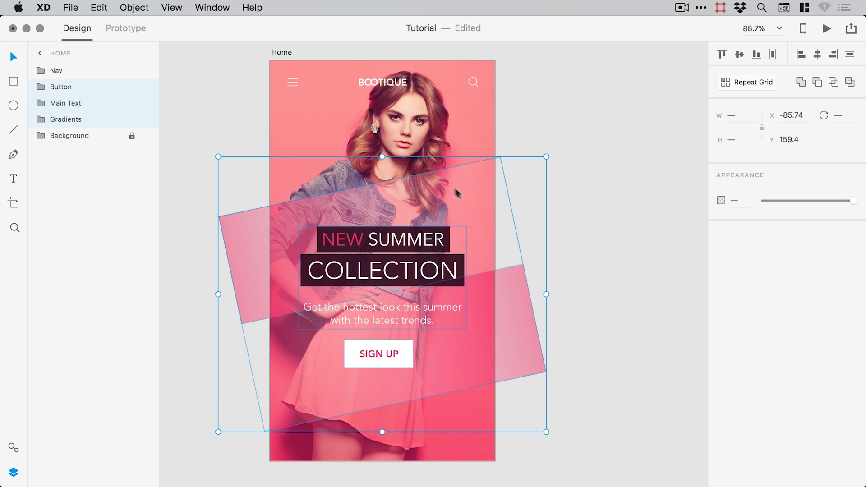
pyautogui.press('super+minus')
pyautogui.hotkey('shift', 'Up')
pyautogui.hotkey('shift', 'Up')
pyautogui.hotkey('shift', 'Up')
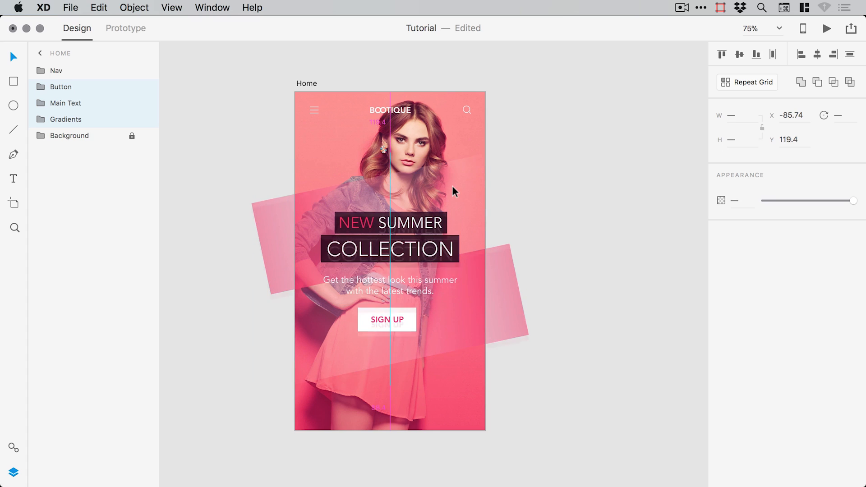
pyautogui.hotkey('shift', 'Down')
pyautogui.hotkey('shift', 'Down')
pyautogui.hotkey('shift', 'Up')
pyautogui.hotkey('shift', 'Up')
pyautogui.hotkey('shift', 'Up')
pyautogui.hotkey('shift', 'Up')
pyautogui.hotkey('shift', 'Up')
pyautogui.hotkey('shift', 'Up')
pyautogui.hotkey('shift', 'Up')
pyautogui.hotkey('shift', 'Up')
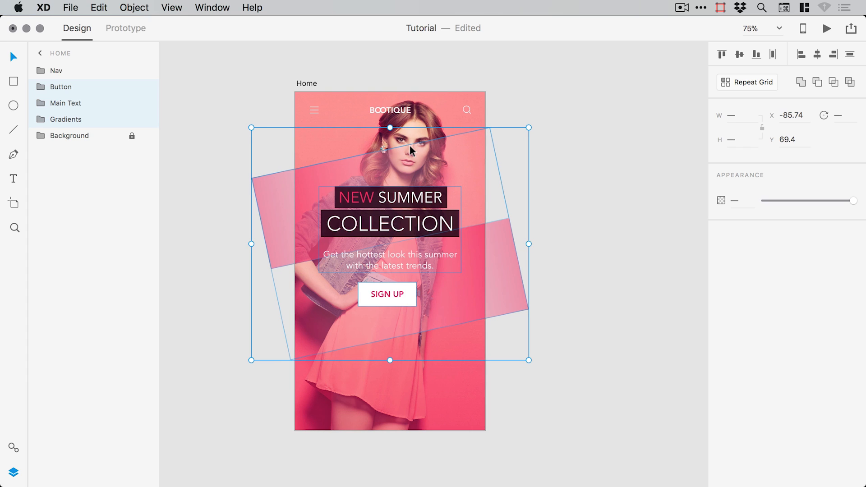
pyautogui.hotkey('shift', 'Down')
pyautogui.hotkey('shift', 'Down')
pyautogui.hotkey('shift', 'Down')
pyautogui.hotkey('shift', 'Down')
pyautogui.hotkey('shift', 'Down')
pyautogui.hotkey('shift', 'Down')
pyautogui.hotkey('shift', 'Down')
pyautogui.hotkey('shift', 'Down')
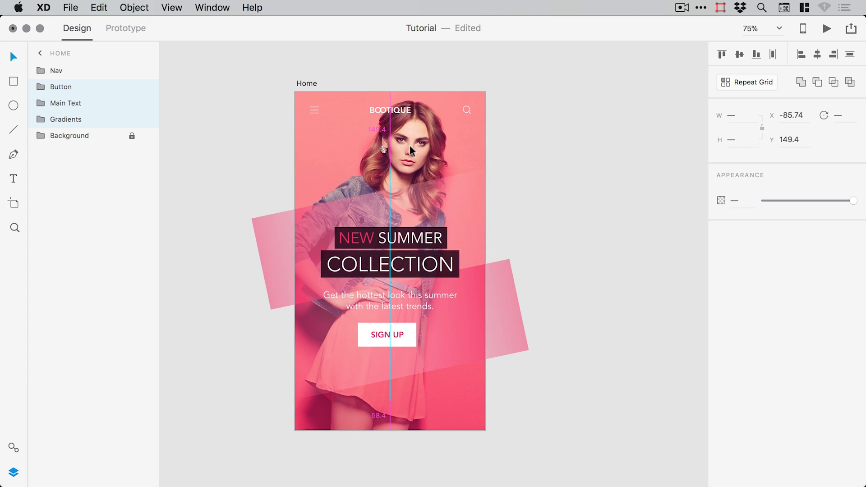
pyautogui.press('Down')
pyautogui.press('Down')
pyautogui.press('Down')
pyautogui.press('Down')
pyautogui.press('Down')
pyautogui.press('Down')
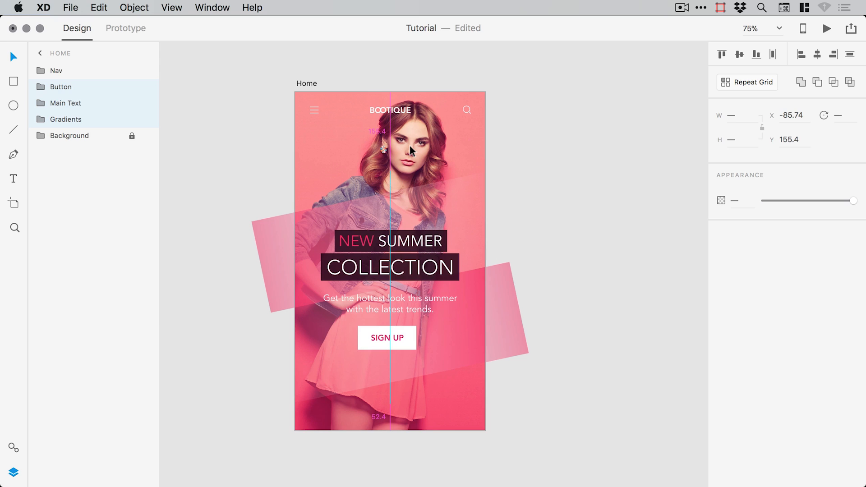
pyautogui.press('Down')
pyautogui.press('Down')
pyautogui.press('Down')
pyautogui.press('Down')
pyautogui.press('Down')
pyautogui.press('Down')
pyautogui.press('Down')
pyautogui.press('Down')
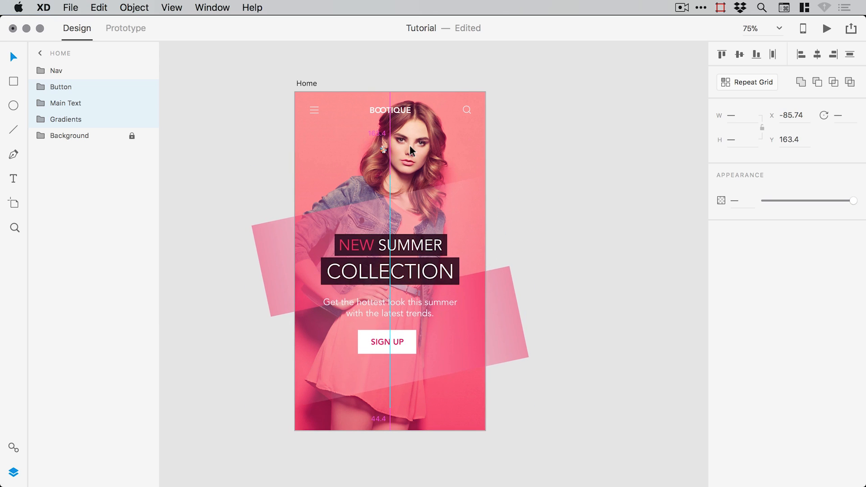
pyautogui.click(549, 134)
# - Unlock the Background group and select its Overlay layer
pyautogui.moveTo(547, 133); pyautogui.dragTo(536, 128)
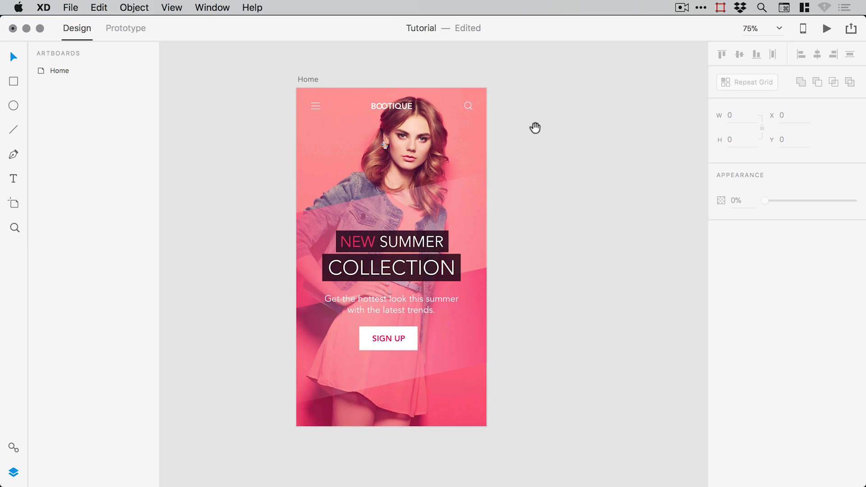
pyautogui.click(18, 475)
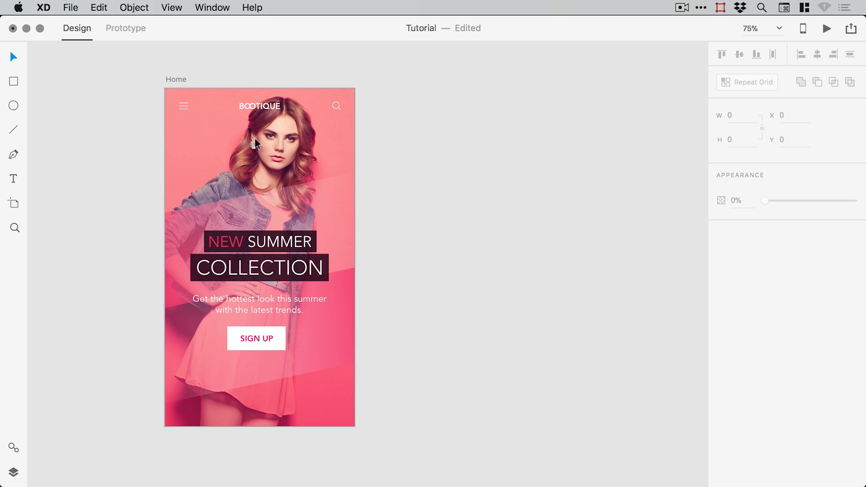
pyautogui.click(13, 472)
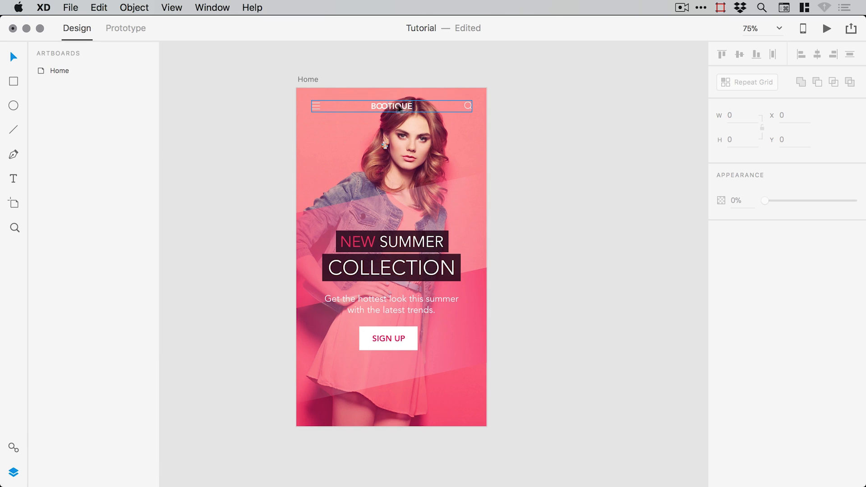
pyautogui.doubleClick(40, 71)
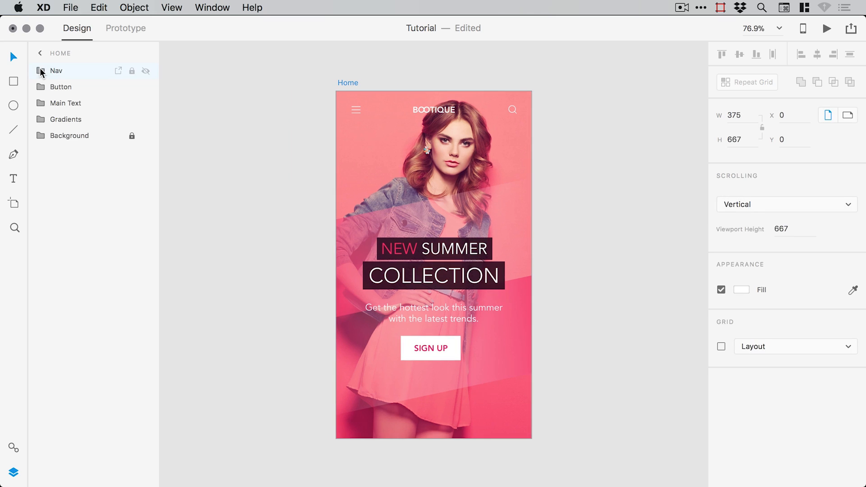
pyautogui.click(131, 136)
pyautogui.click(42, 136)
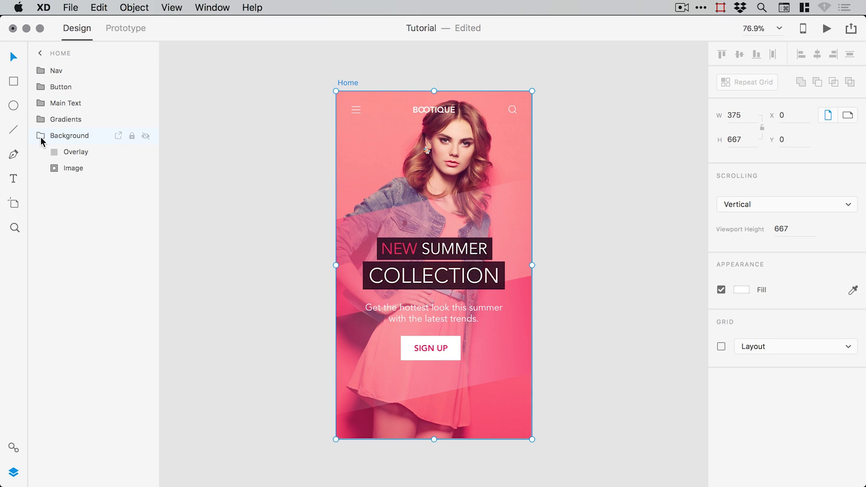
pyautogui.click(76, 155)
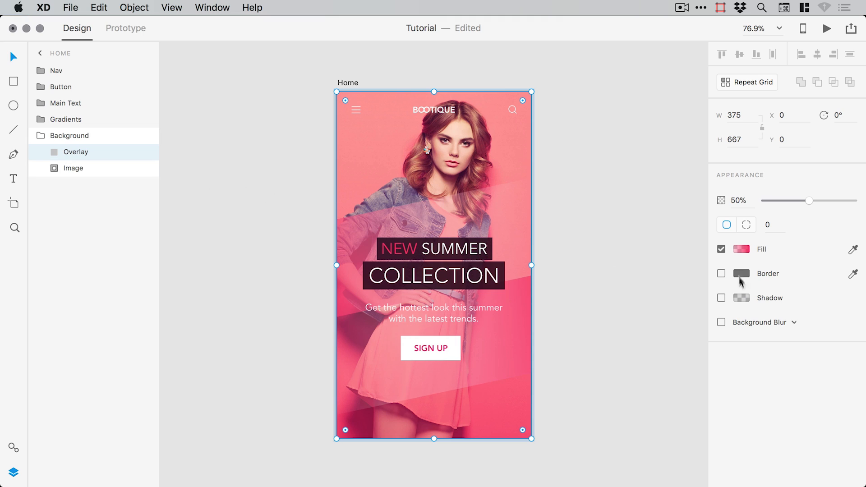
# - Make the Overlay gradient's top stop more opaque, pull its end up near SIGN UP, and relock Background
pyautogui.click(741, 249)
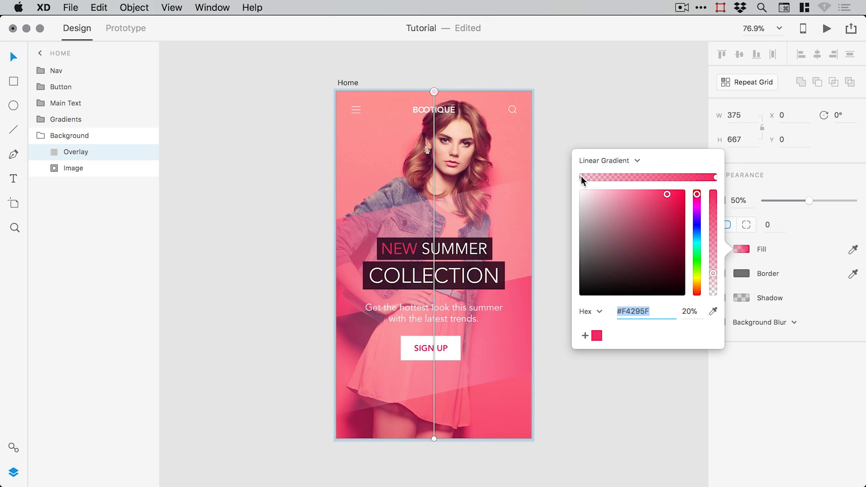
pyautogui.moveTo(713, 272); pyautogui.dragTo(710, 247)
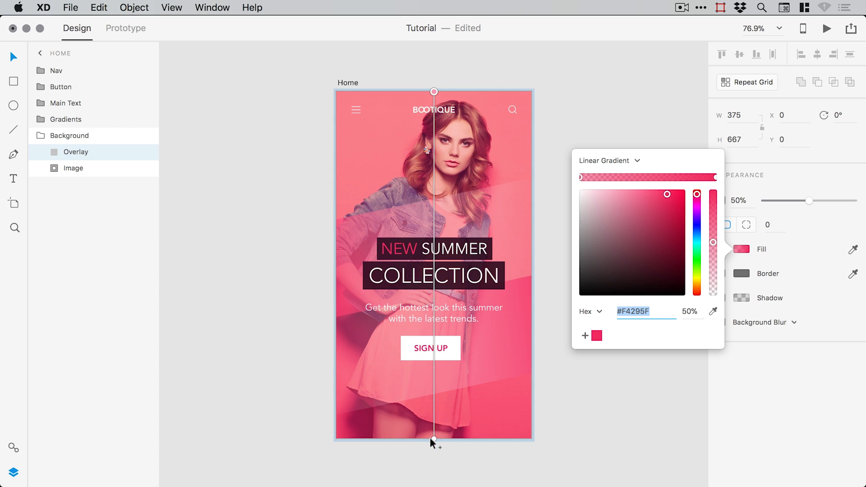
pyautogui.moveTo(433, 436); pyautogui.dragTo(434, 366)
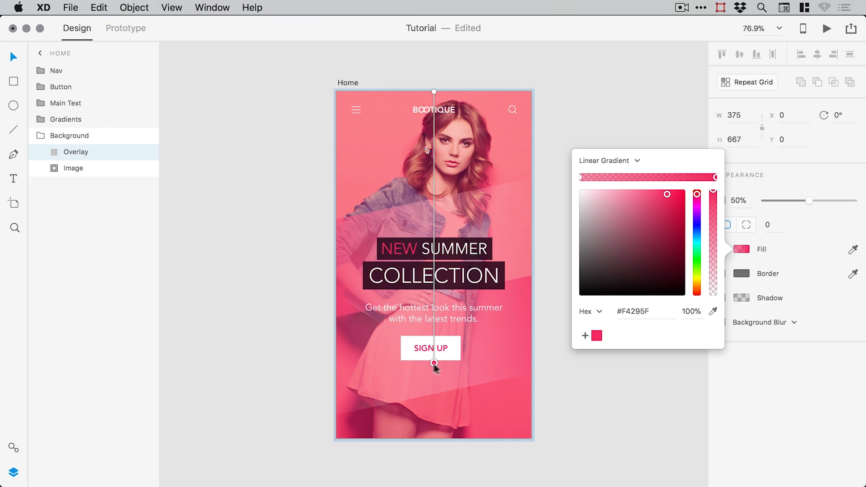
pyautogui.click(41, 137)
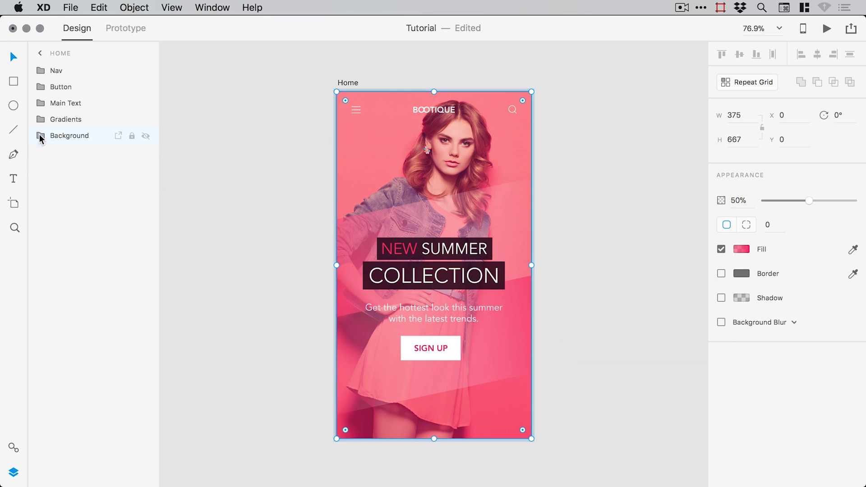
pyautogui.click(132, 136)
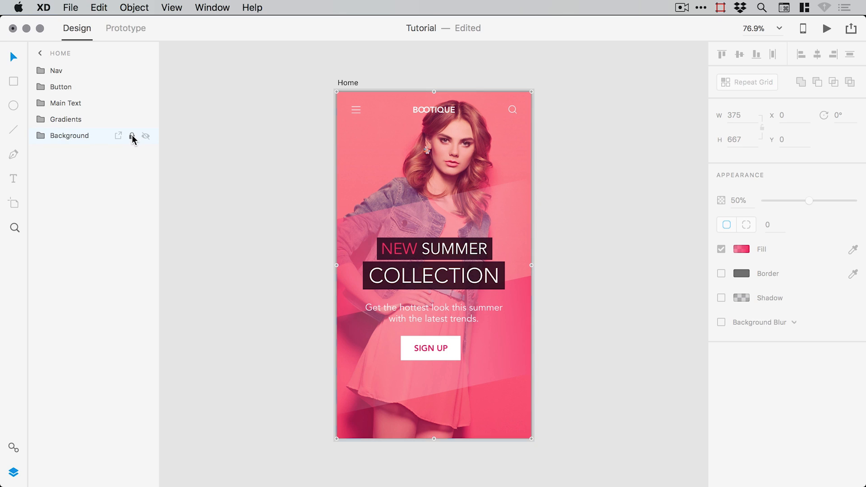
# - Select the 'Get the hottest look this summer' body text and zoom in on it
pyautogui.click(14, 473)
pyautogui.click(458, 272)
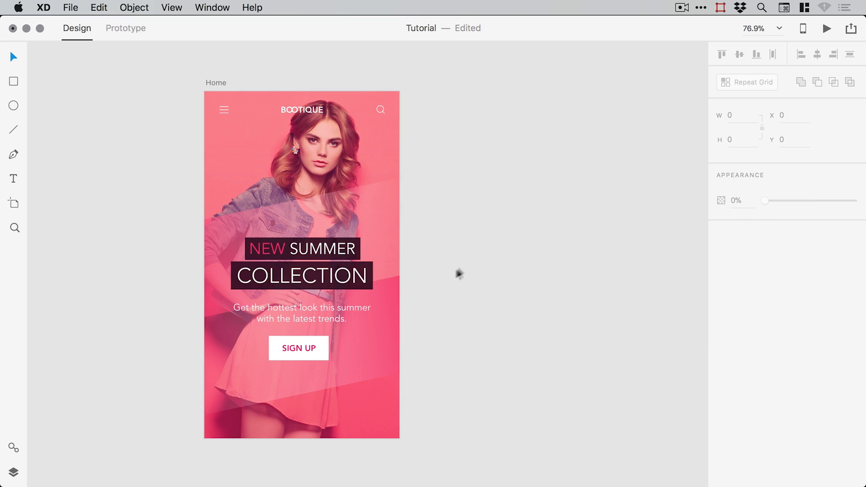
pyautogui.doubleClick(311, 306)
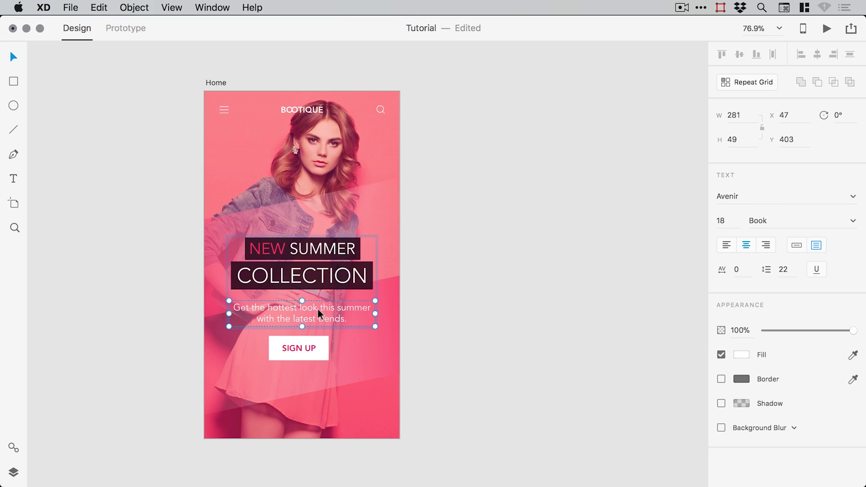
pyautogui.press('super+space')
pyautogui.moveTo(208, 221); pyautogui.dragTo(430, 383)
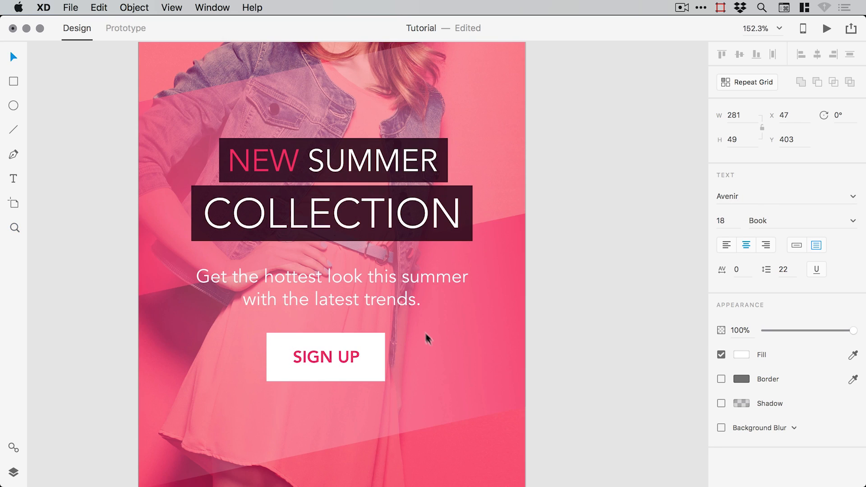
pyautogui.press('space')
pyautogui.moveTo(403, 302); pyautogui.dragTo(422, 309)
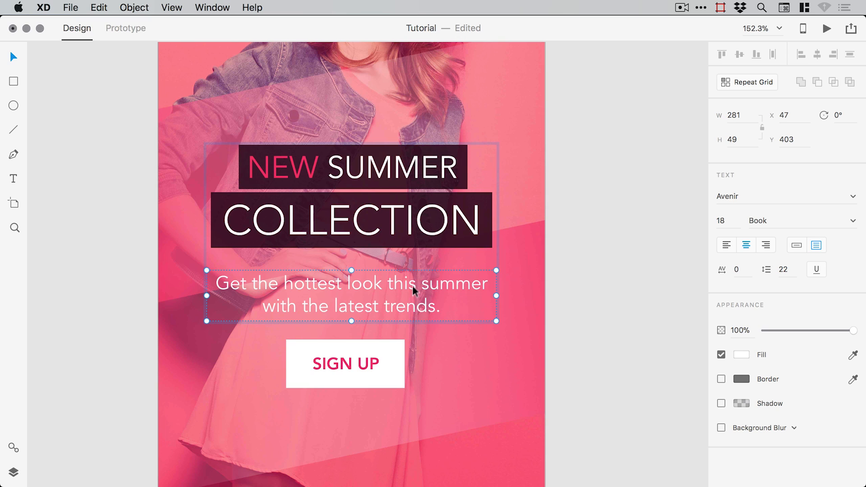
# - Change the body text weight from Book to Roman and zoom back out to the Home artboard
pyautogui.click(619, 289)
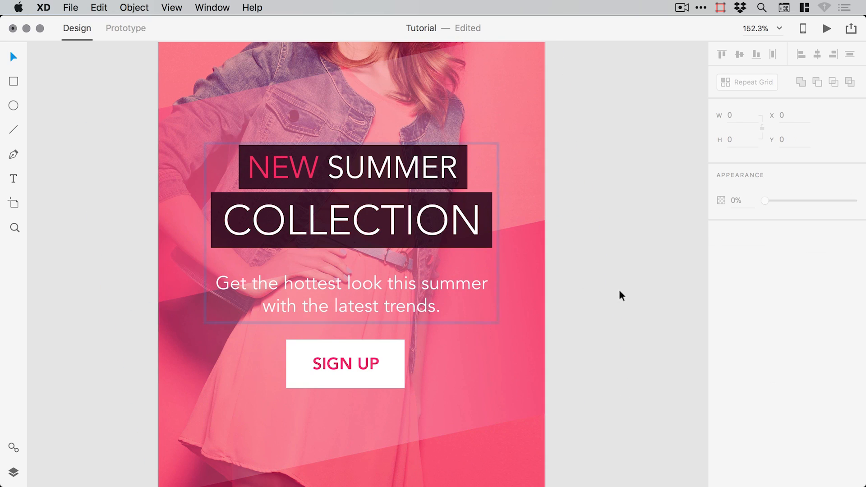
pyautogui.click(384, 279)
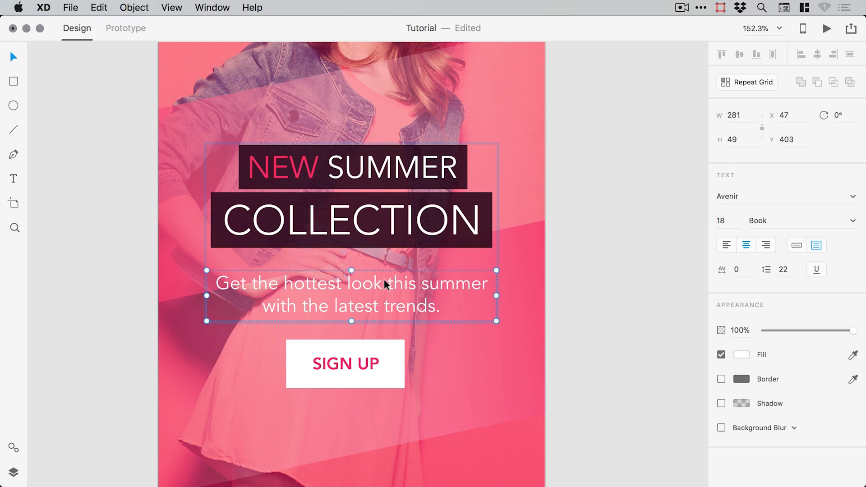
pyautogui.click(853, 222)
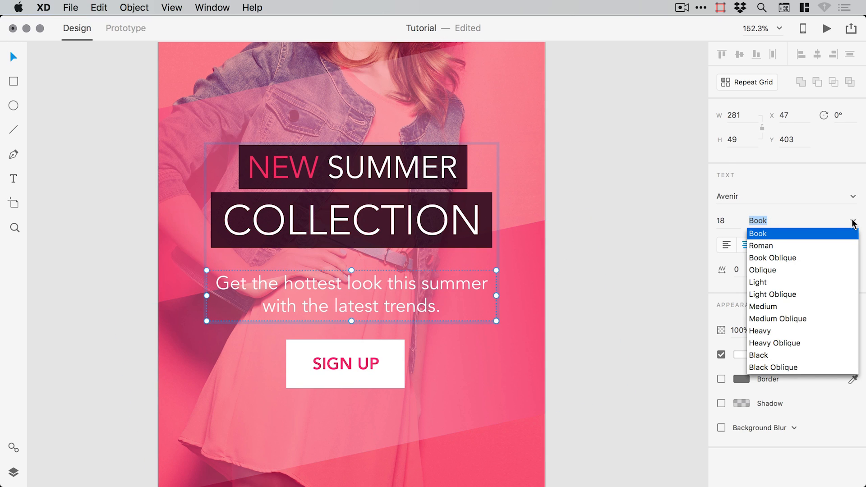
pyautogui.click(767, 246)
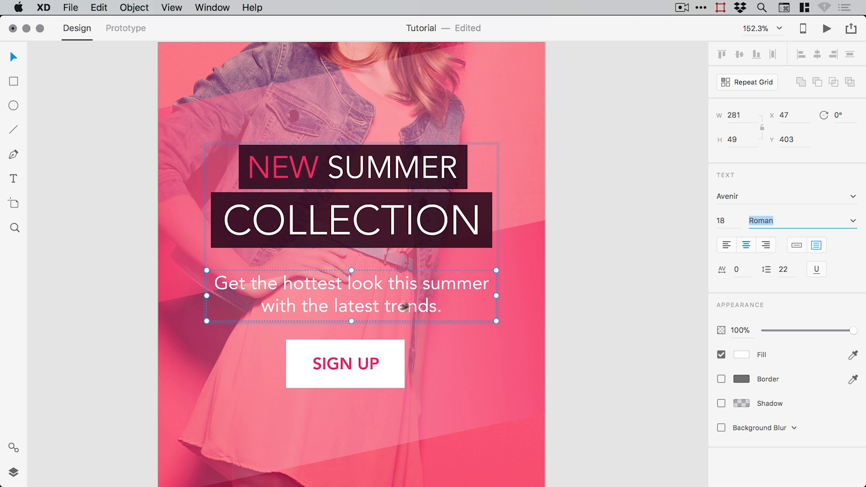
pyautogui.click(601, 256)
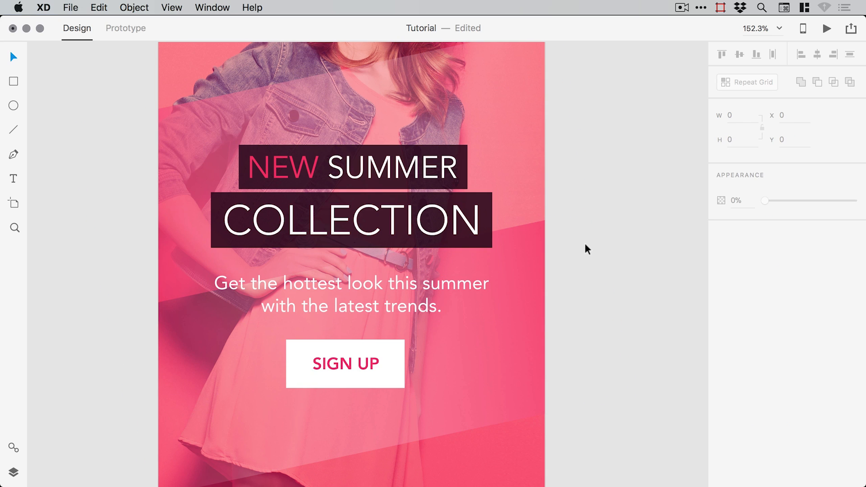
pyautogui.press('super+minus')
pyautogui.press('super+minus')
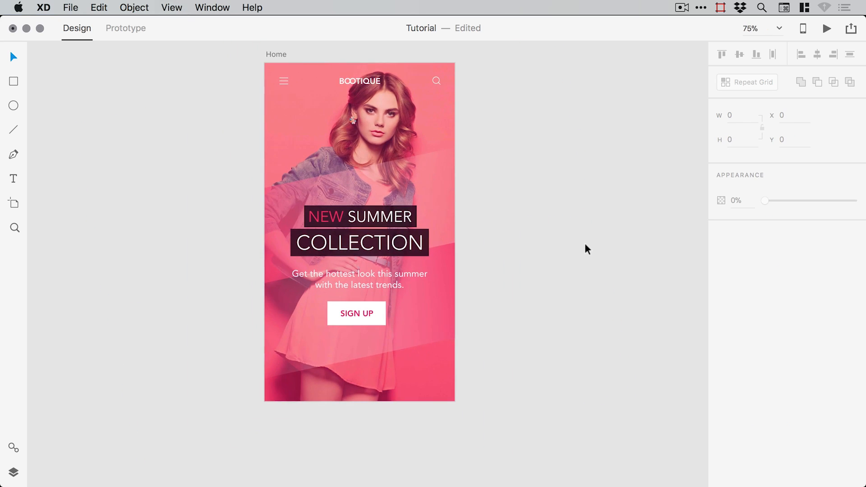
pyautogui.moveTo(549, 203); pyautogui.dragTo(564, 228)
# - Save the file and add a blank iPhone 6/7/8 artboard beside Home
pyautogui.press('super+s')
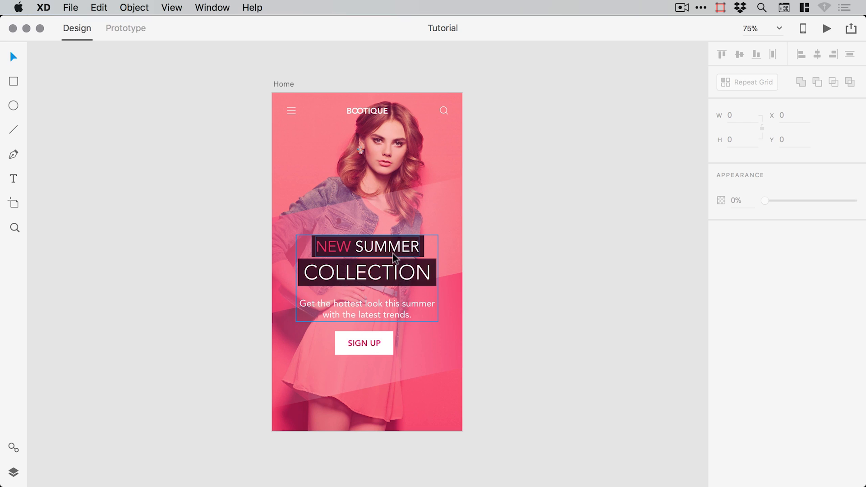
pyautogui.click(283, 85)
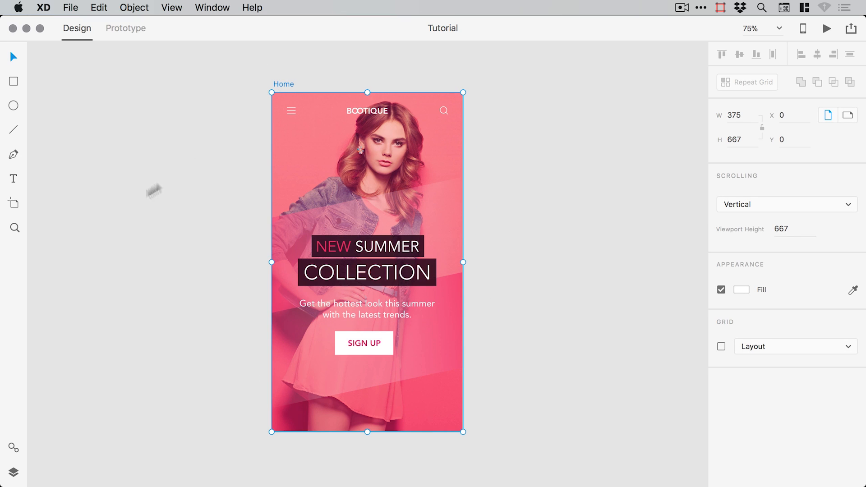
pyautogui.click(14, 205)
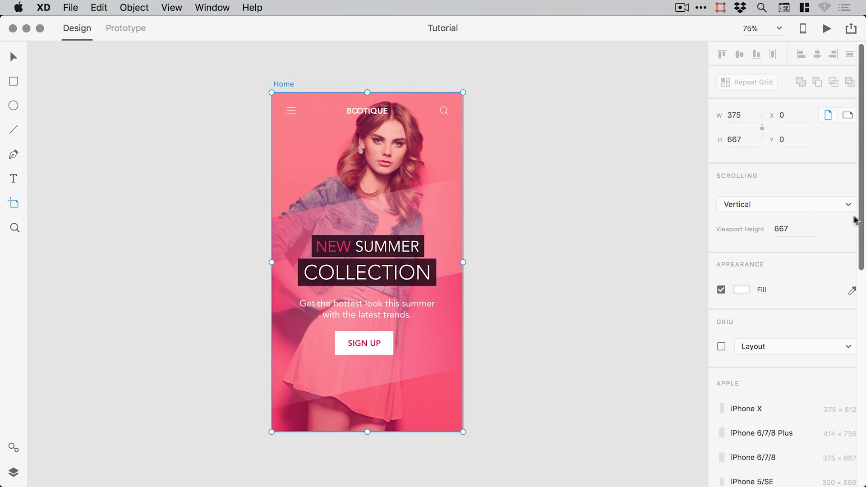
pyautogui.moveTo(861, 218); pyautogui.dragTo(861, 235)
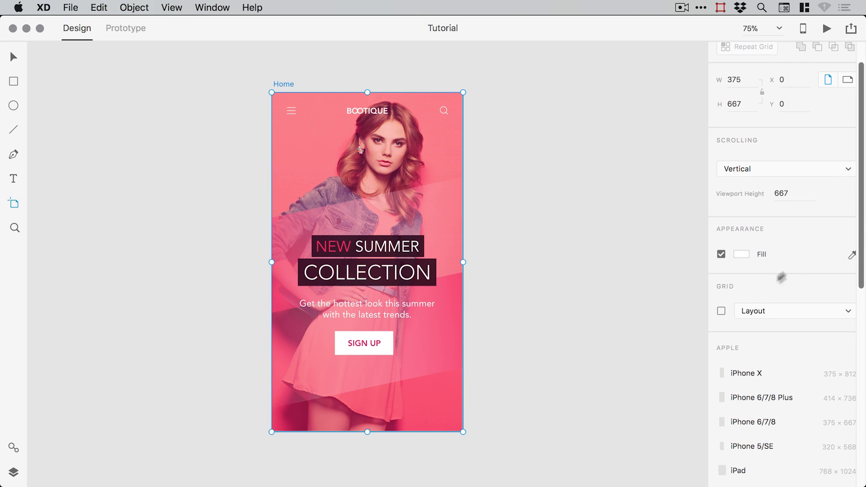
pyautogui.click(747, 421)
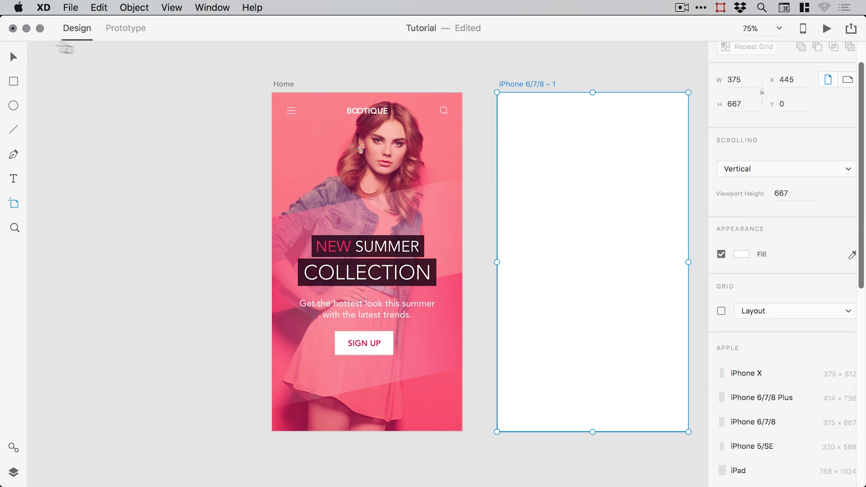
# - Rename the new artboard 'Sign Up'
pyautogui.click(14, 57)
pyautogui.moveTo(475, 75); pyautogui.dragTo(380, 72)
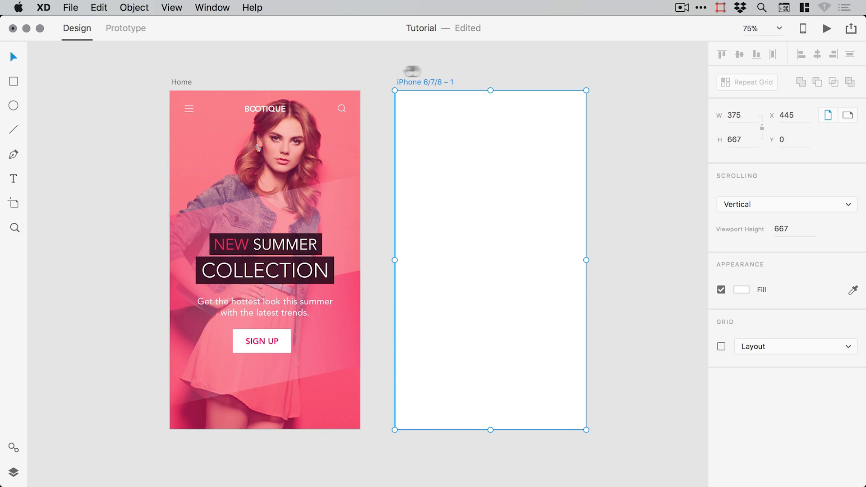
pyautogui.click(449, 64)
pyautogui.doubleClick(427, 80)
pyautogui.write('Sign Up')
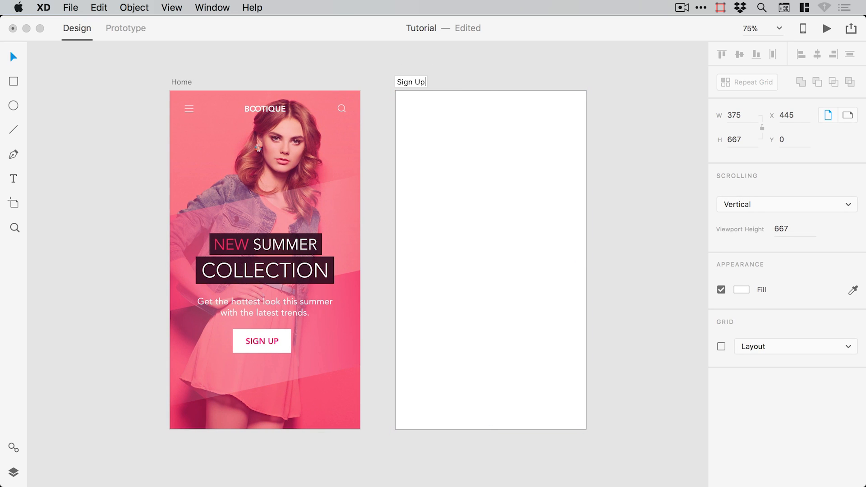
pyautogui.press('Return')
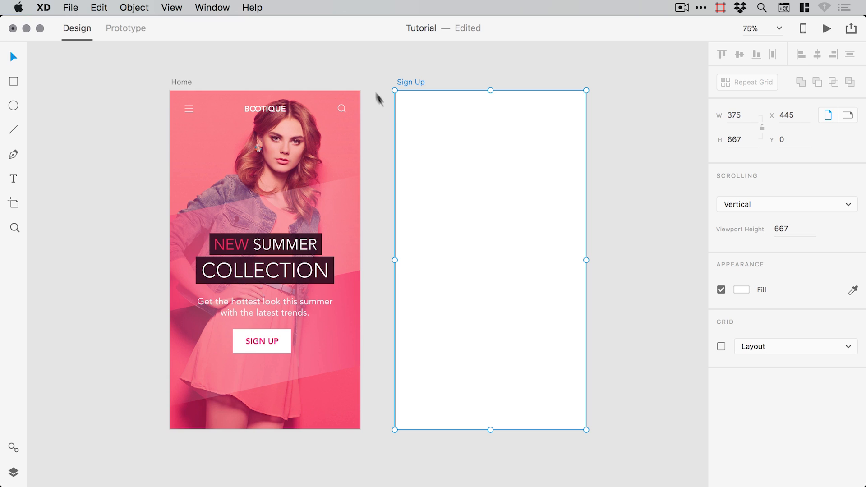
pyautogui.click(337, 61)
pyautogui.press('space')
pyautogui.moveTo(360, 105); pyautogui.dragTo(357, 104)
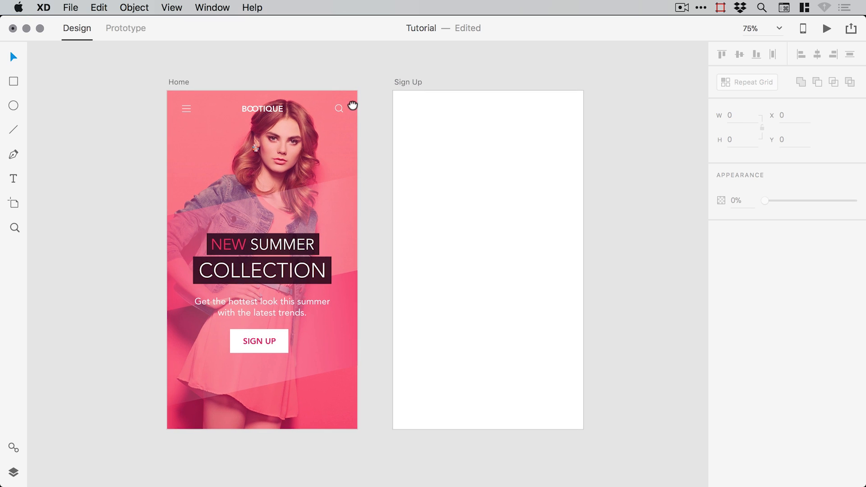
# - Copy the Home body paragraph and paste it onto the Sign Up artboard
pyautogui.doubleClick(272, 301)
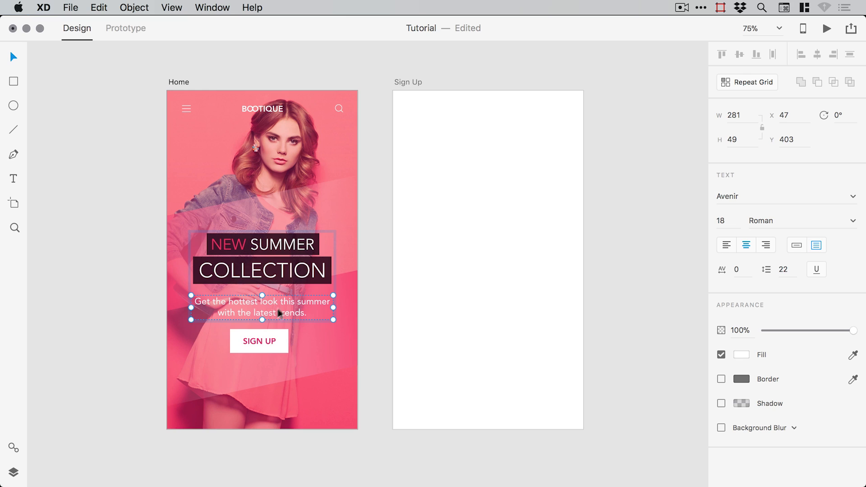
pyautogui.click(99, 7)
pyautogui.click(107, 71)
pyautogui.click(495, 215)
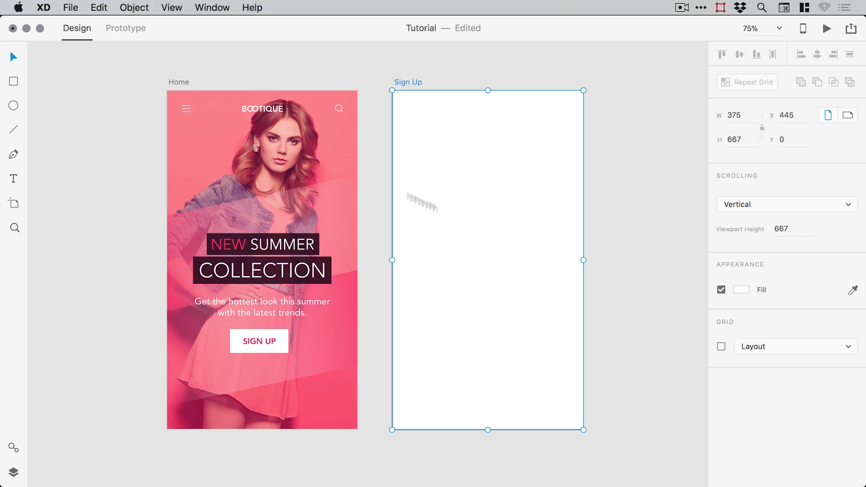
pyautogui.click(112, 7)
pyautogui.click(120, 84)
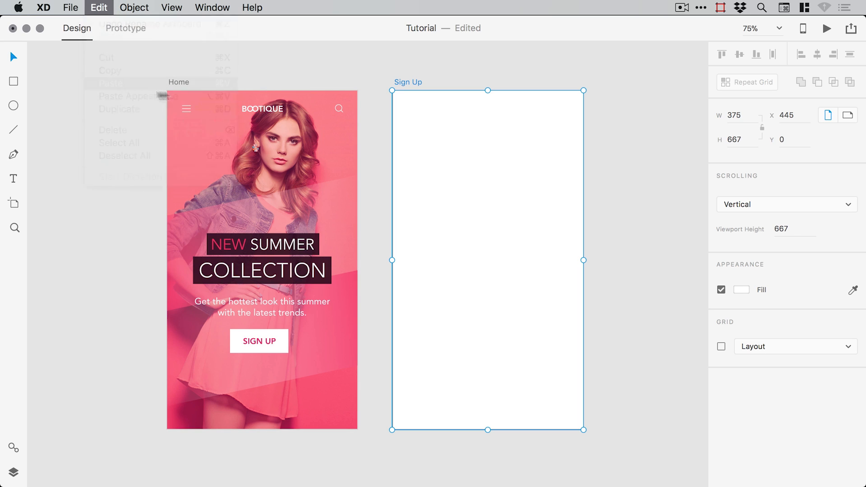
# - Make the pasted text grey, move it up the artboard and retype it as 'Name'
pyautogui.click(738, 355)
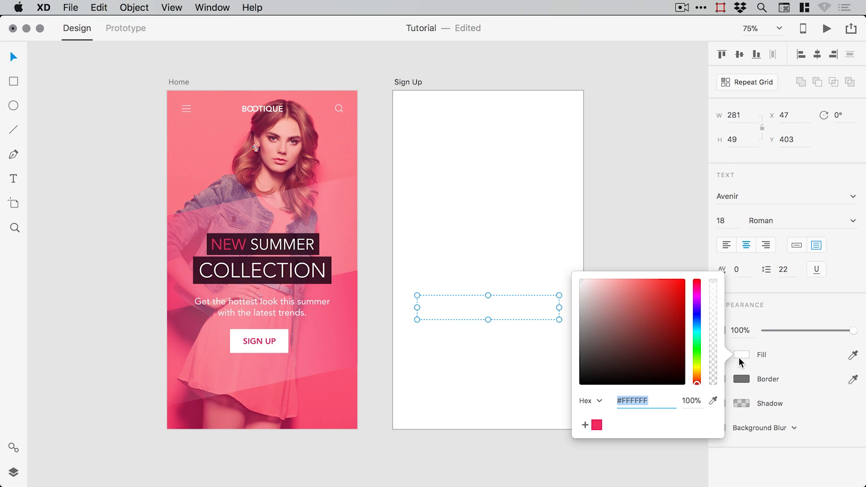
pyautogui.moveTo(589, 339); pyautogui.dragTo(561, 335)
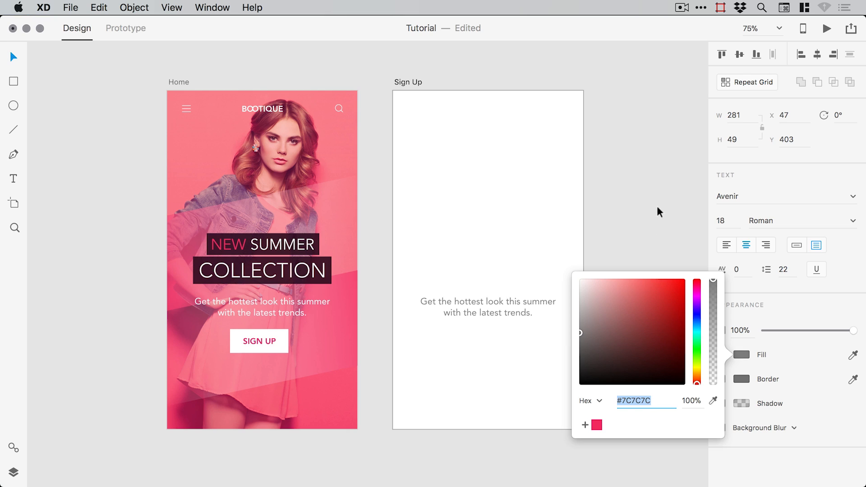
pyautogui.click(661, 193)
pyautogui.moveTo(524, 303); pyautogui.dragTo(528, 197)
pyautogui.doubleClick(521, 197)
pyautogui.write('Name')
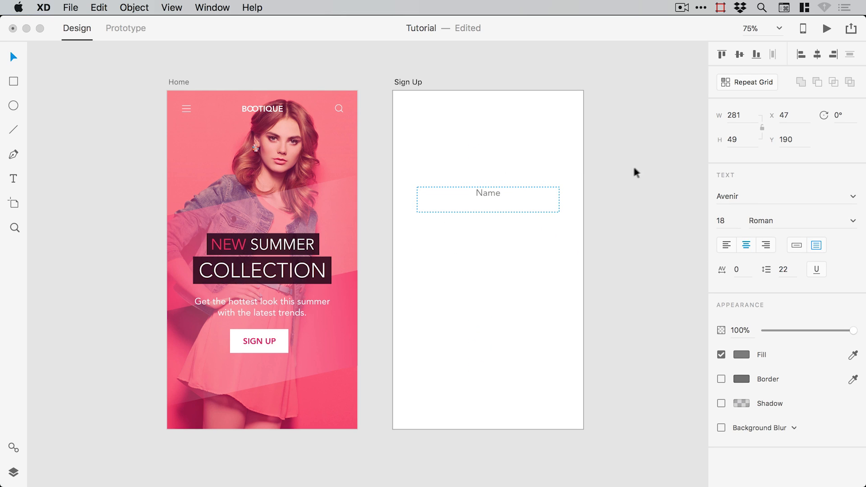
pyautogui.press('Escape')
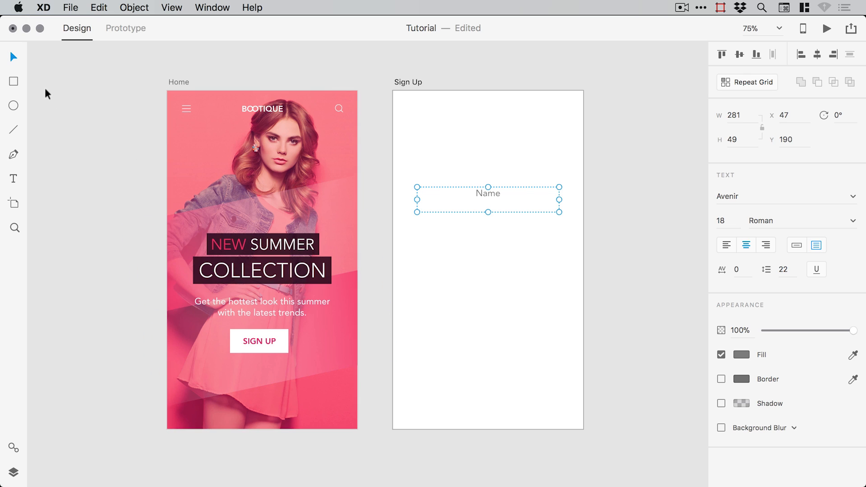
# - Shrink the Name text box and switch it to auto-fit point text
pyautogui.moveTo(488, 212); pyautogui.dragTo(488, 203)
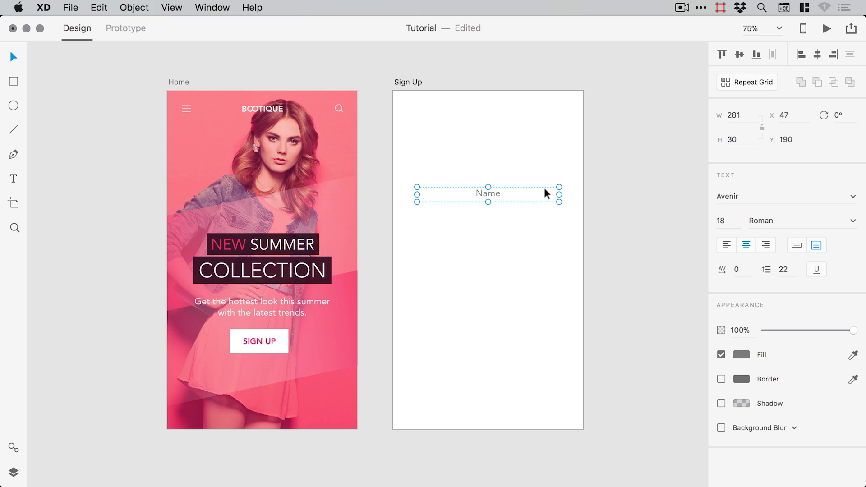
pyautogui.click(796, 244)
pyautogui.click(816, 245)
pyautogui.click(797, 245)
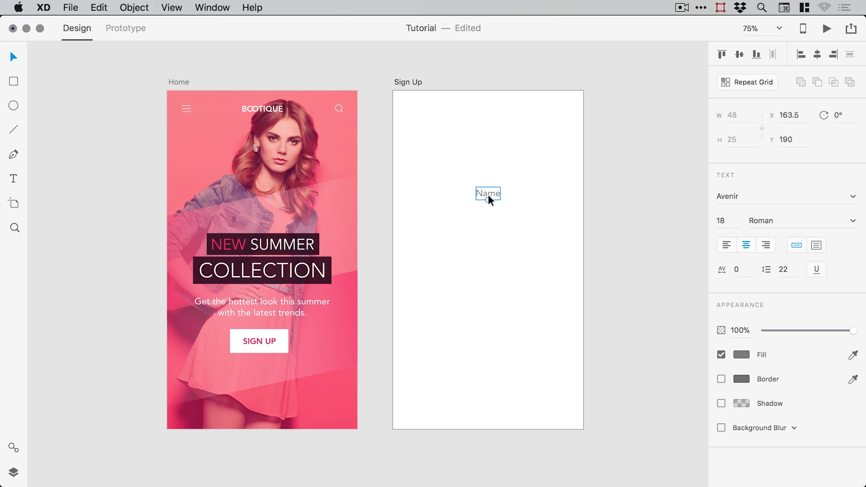
pyautogui.moveTo(488, 200)
pyautogui.mouseDown()
pyautogui.moveTo(489, 243)
pyautogui.moveTo(495, 209)
pyautogui.mouseUp()
# - Undo the Name text scaling and zoom in on the Sign Up artboard
pyautogui.press('super+z')
pyautogui.press('super+z')
pyautogui.press('super+z')
pyautogui.press('z')
pyautogui.moveTo(341, 135); pyautogui.dragTo(577, 260)
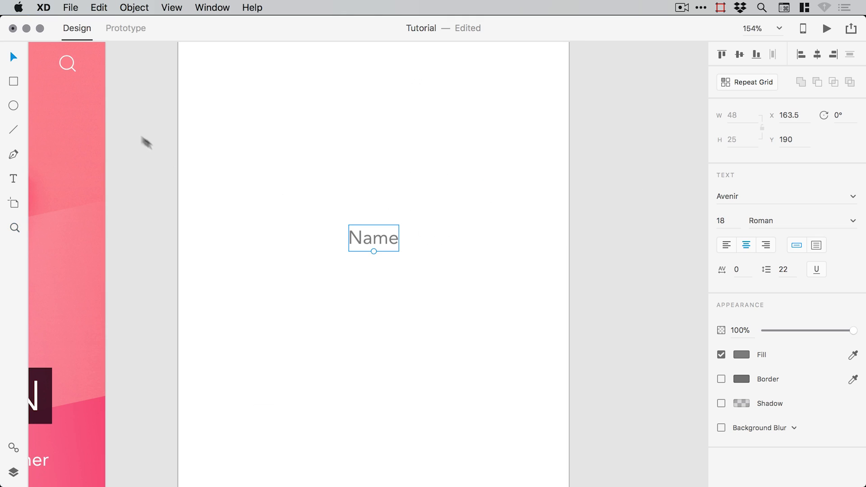
# - Draw a horizontal 282-wide line under Name, centred on the artboard at X 46.5
pyautogui.click(14, 130)
pyautogui.moveTo(221, 274); pyautogui.dragTo(515, 274)
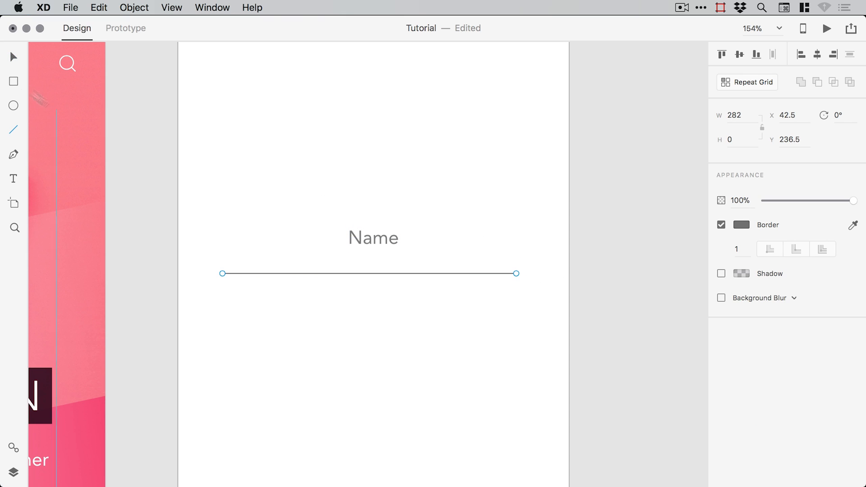
pyautogui.press('v')
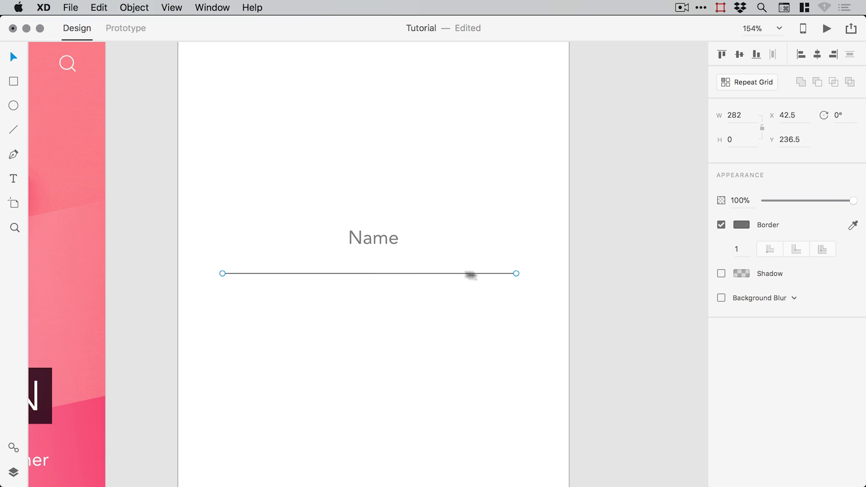
pyautogui.click(463, 263)
pyautogui.moveTo(456, 273); pyautogui.dragTo(449, 257)
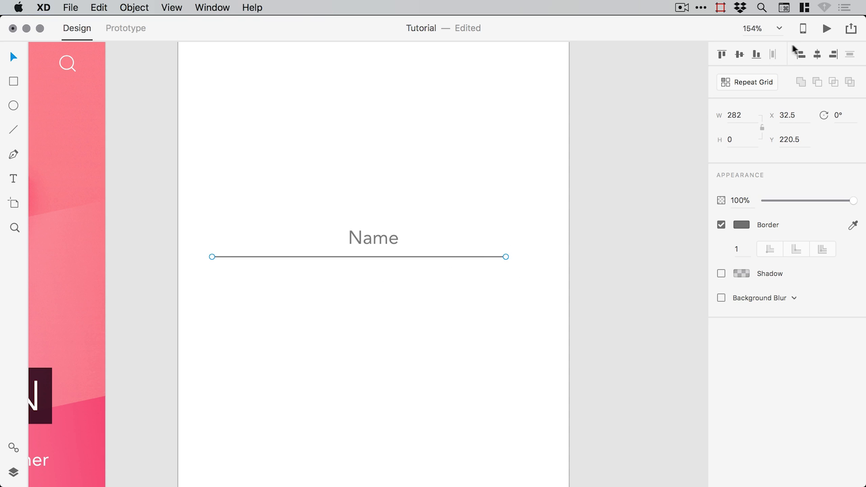
pyautogui.click(818, 56)
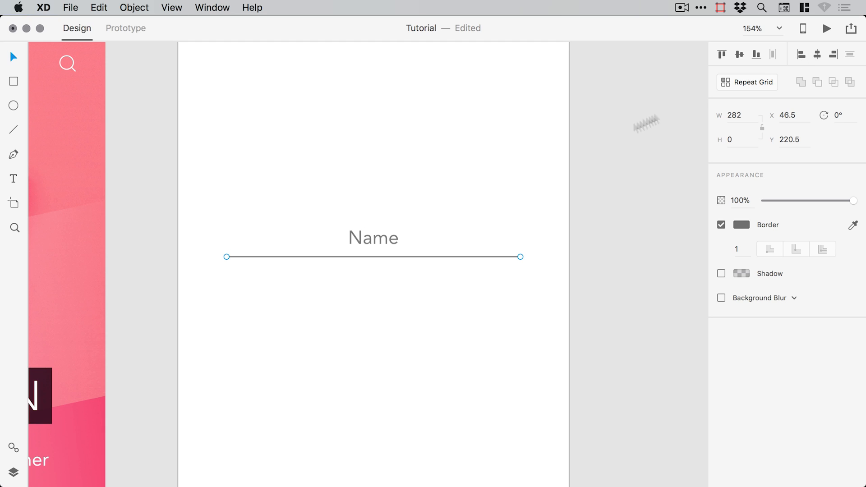
pyautogui.moveTo(412, 255); pyautogui.dragTo(412, 252)
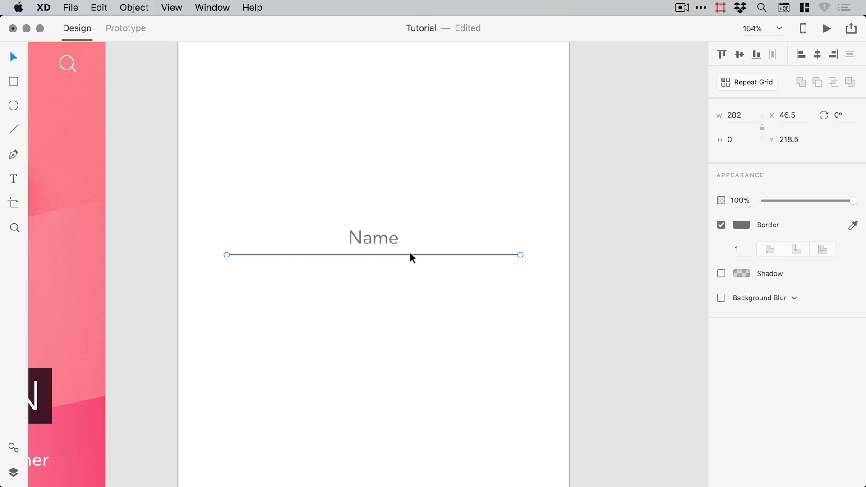
pyautogui.press('super+1')
pyautogui.moveTo(411, 209); pyautogui.dragTo(473, 172)
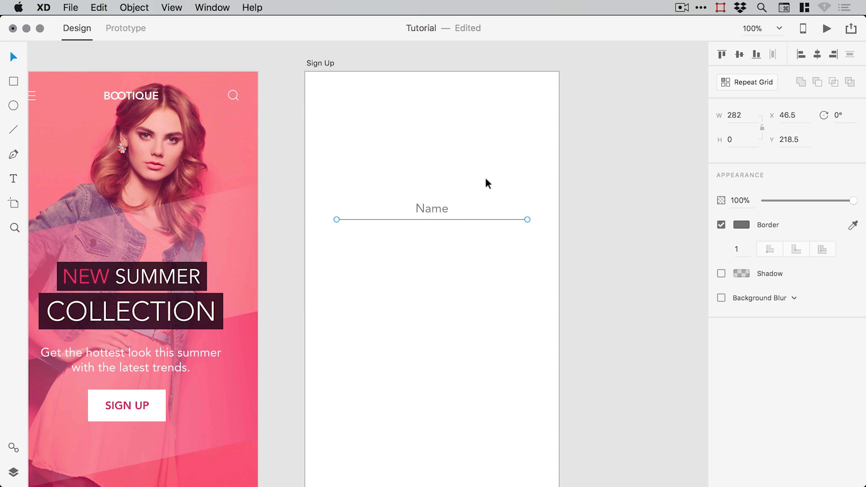
pyautogui.moveTo(473, 206); pyautogui.dragTo(496, 171)
# - Duplicate the Name label and its underline twice, placing the copies below
pyautogui.keyDown('shift'); pyautogui.click(456, 174); pyautogui.keyUp('shift')
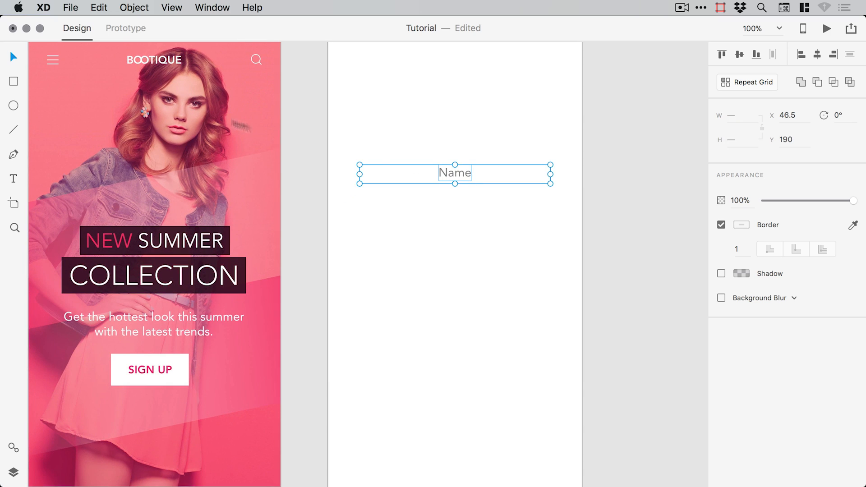
pyautogui.click(99, 7)
pyautogui.click(135, 110)
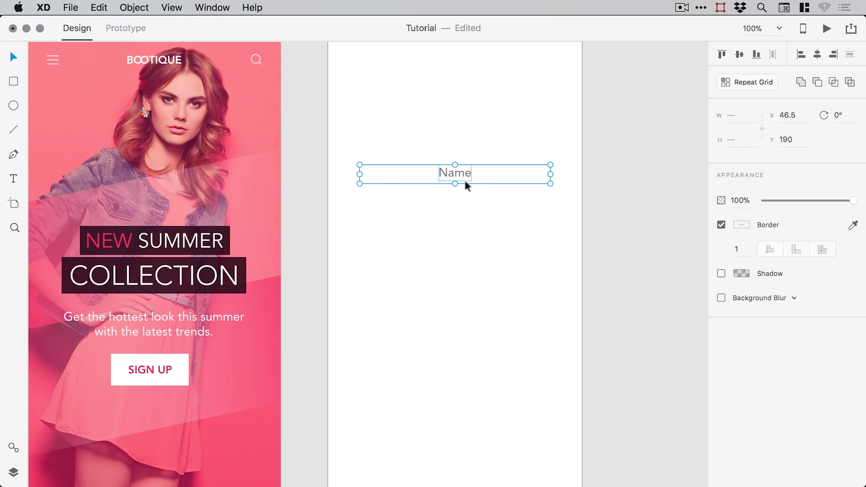
pyautogui.moveTo(467, 184); pyautogui.dragTo(458, 280)
pyautogui.click(99, 8)
pyautogui.click(104, 110)
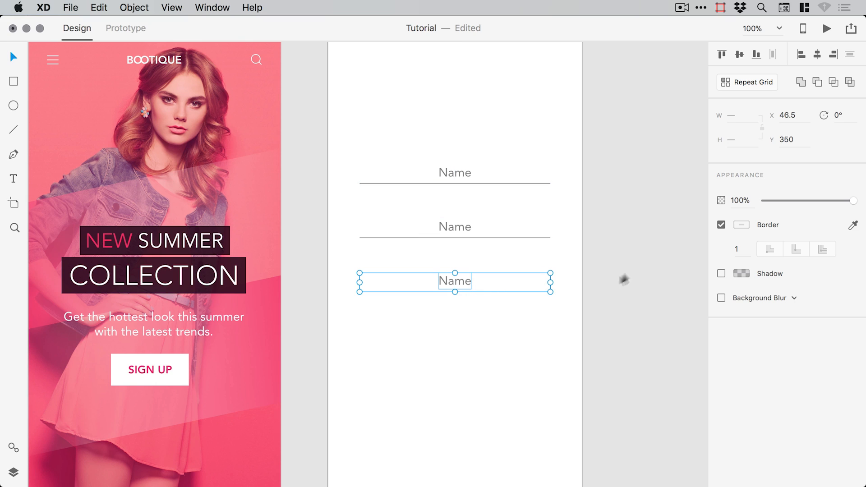
pyautogui.click(607, 270)
# - Relabel the copied fields 'Email' and 'Password'
pyautogui.click(441, 174)
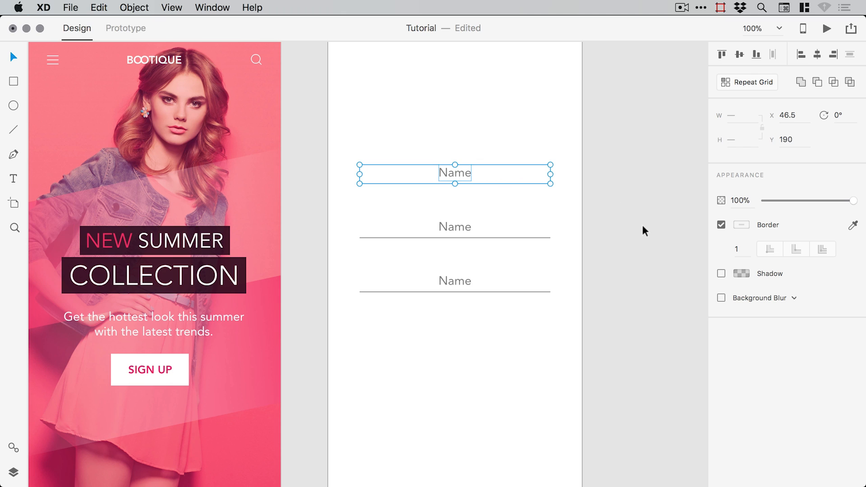
pyautogui.doubleClick(465, 226)
pyautogui.write('Email')
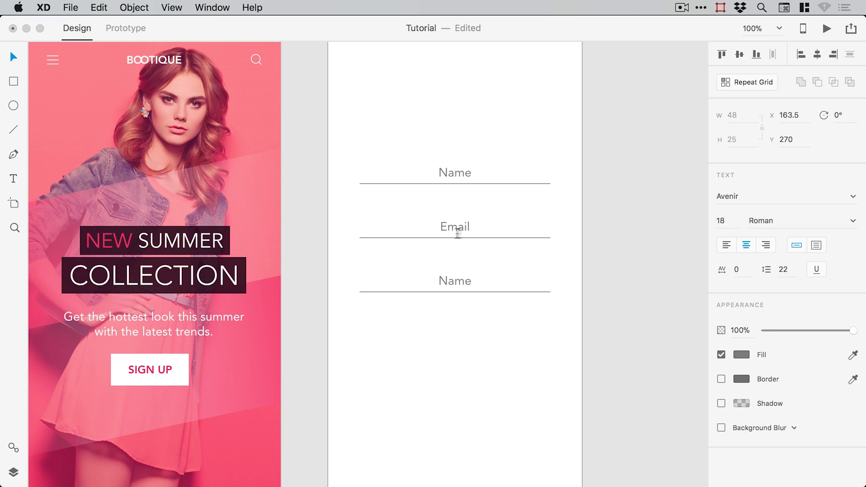
pyautogui.write('Password')
pyautogui.press('Escape')
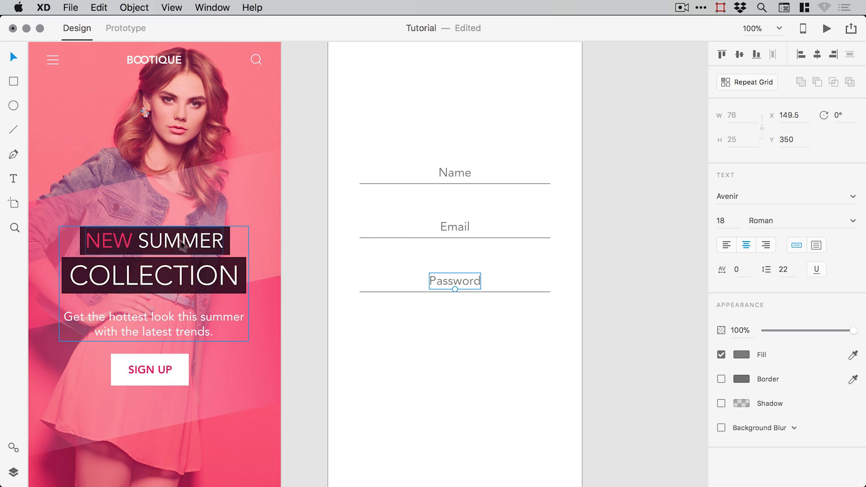
pyautogui.moveTo(185, 244); pyautogui.dragTo(206, 271)
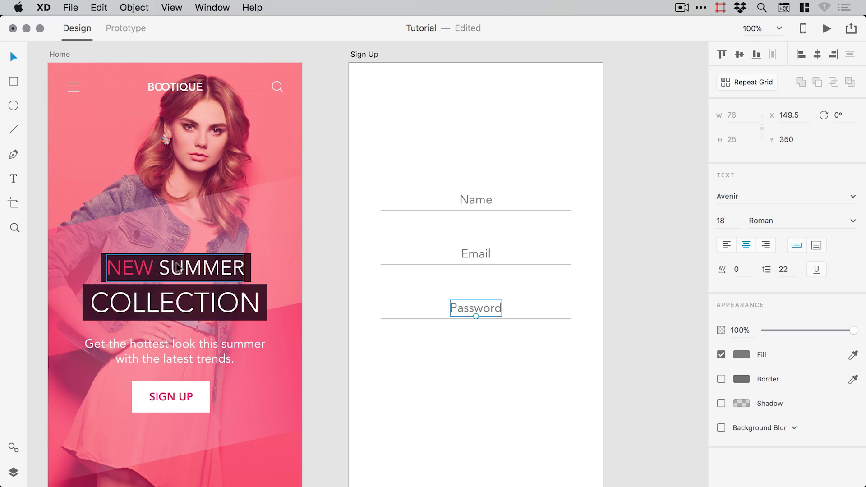
# - Copy the NEW SUMMER headline from Home and paste it at the top of Sign Up
pyautogui.click(201, 269)
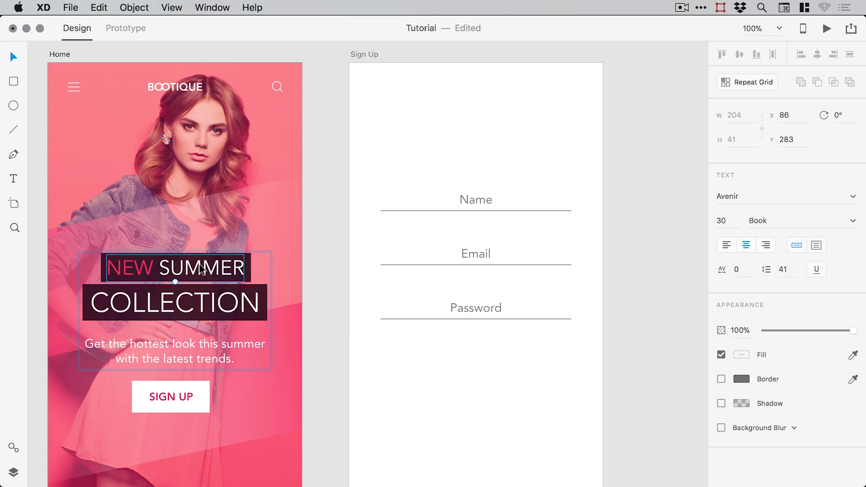
pyautogui.click(99, 8)
pyautogui.click(114, 71)
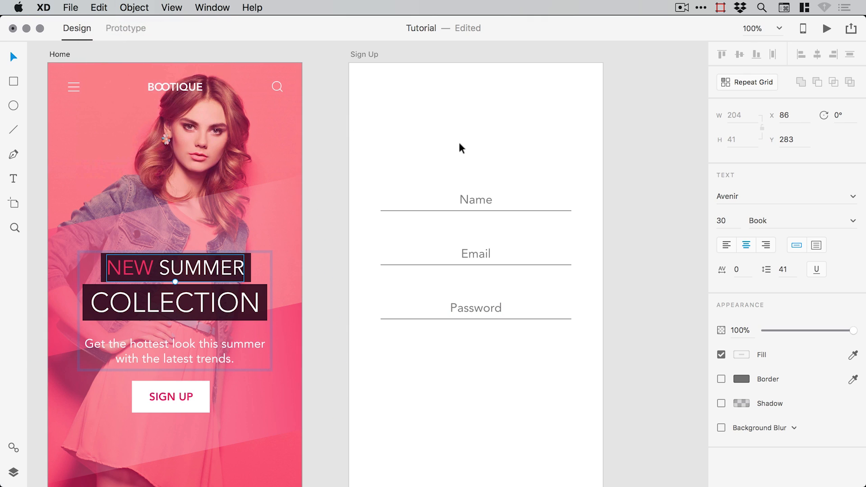
pyautogui.click(469, 194)
pyautogui.click(99, 8)
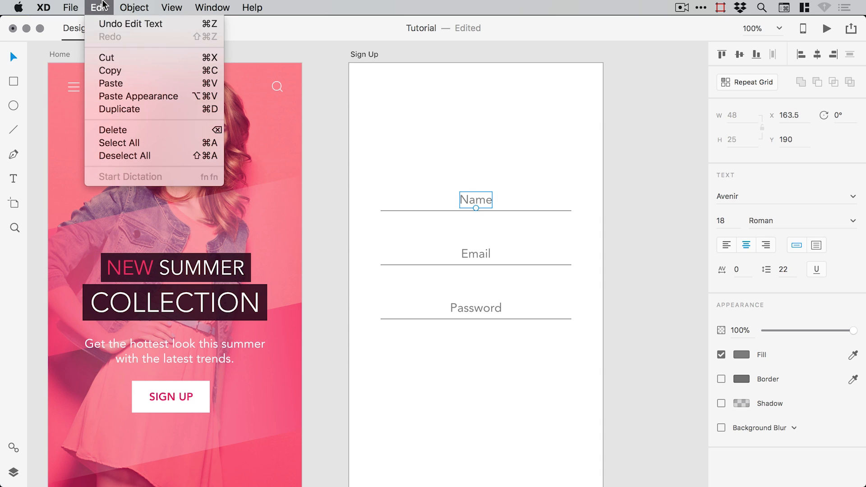
pyautogui.click(113, 83)
pyautogui.moveTo(447, 257); pyautogui.dragTo(425, 119)
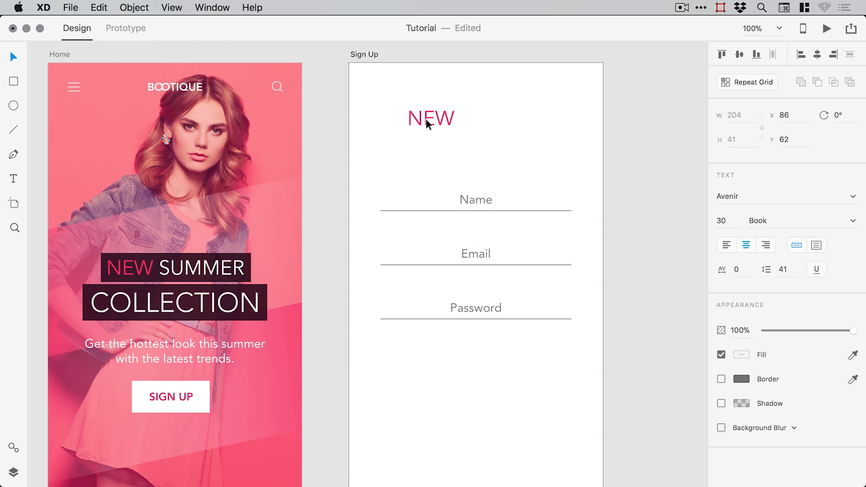
# - Retype the pasted headline as 'SIGN UP' and give it a pink fill
pyautogui.doubleClick(425, 118)
pyautogui.press('super+a')
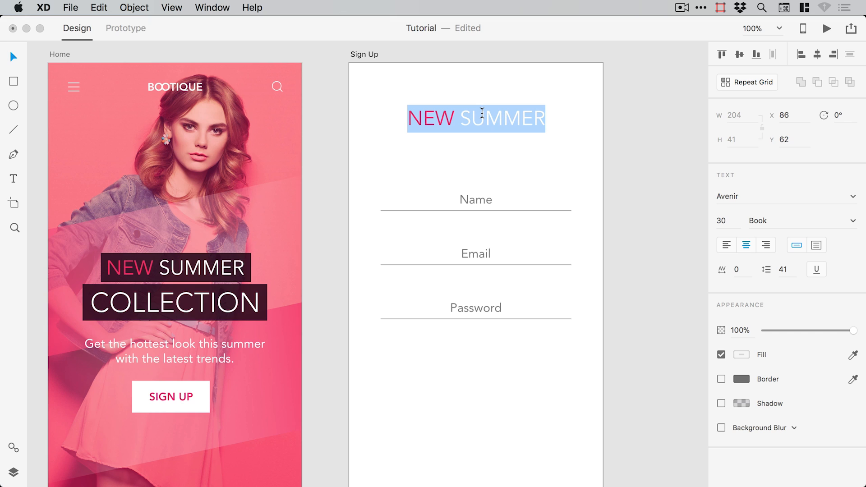
pyautogui.write('SIGN UP')
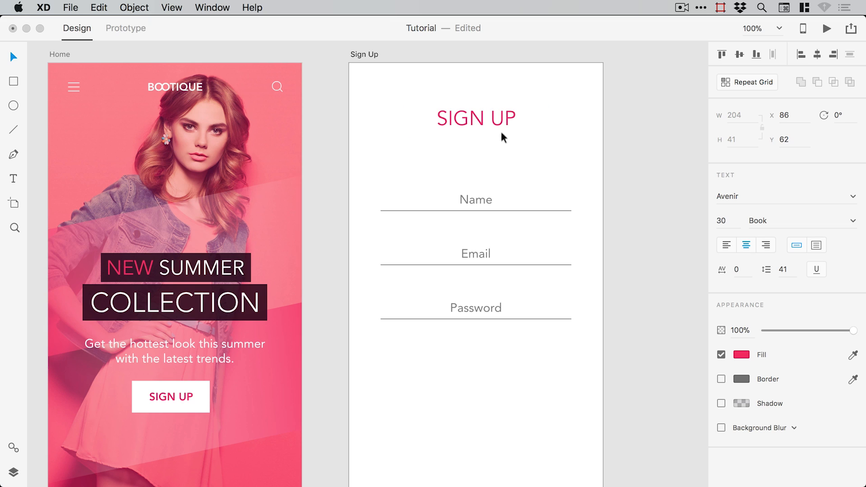
pyautogui.moveTo(516, 118); pyautogui.dragTo(434, 118)
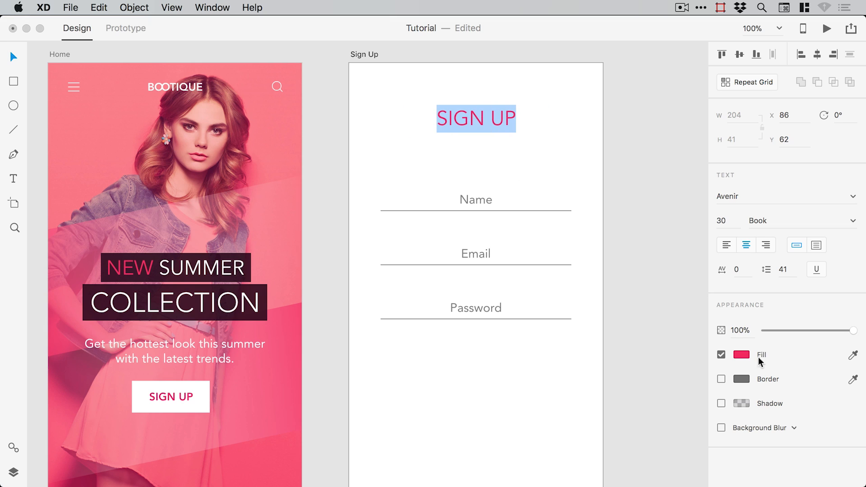
pyautogui.click(742, 354)
pyautogui.click(634, 165)
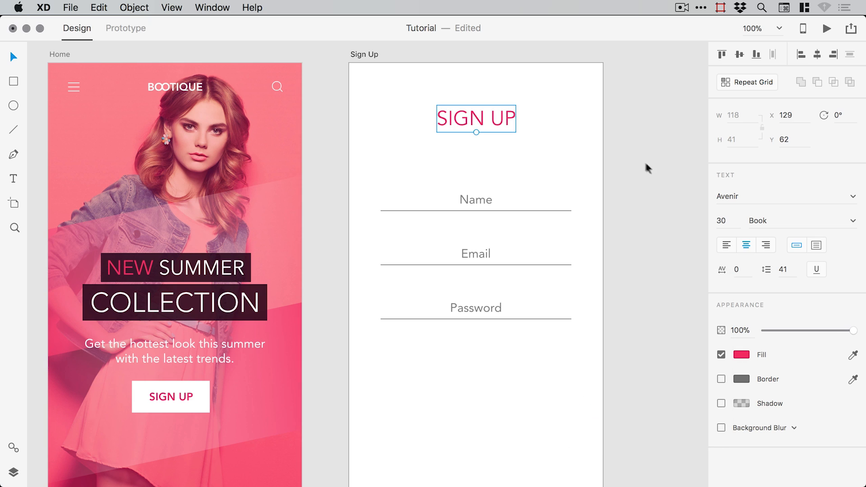
pyautogui.click(649, 173)
pyautogui.moveTo(408, 197); pyautogui.dragTo(404, 162)
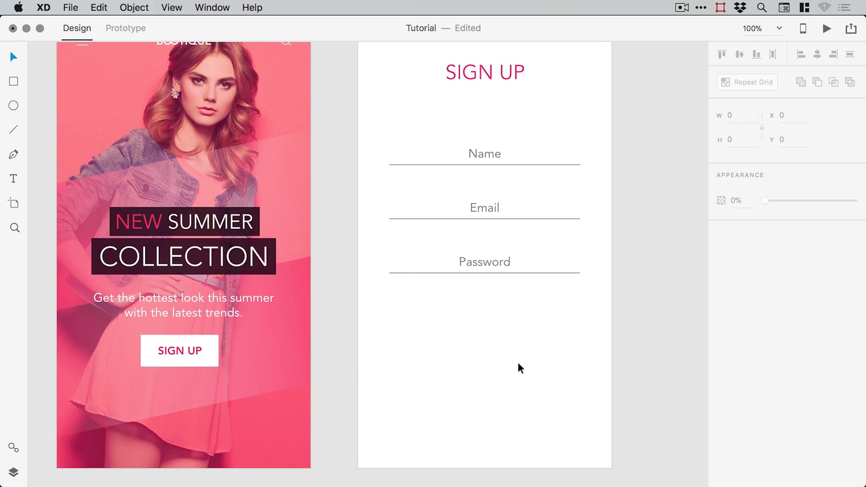
# - Copy the Home SIGN UP label and rectangle and paste the button below Password on Sign Up
pyautogui.click(194, 353)
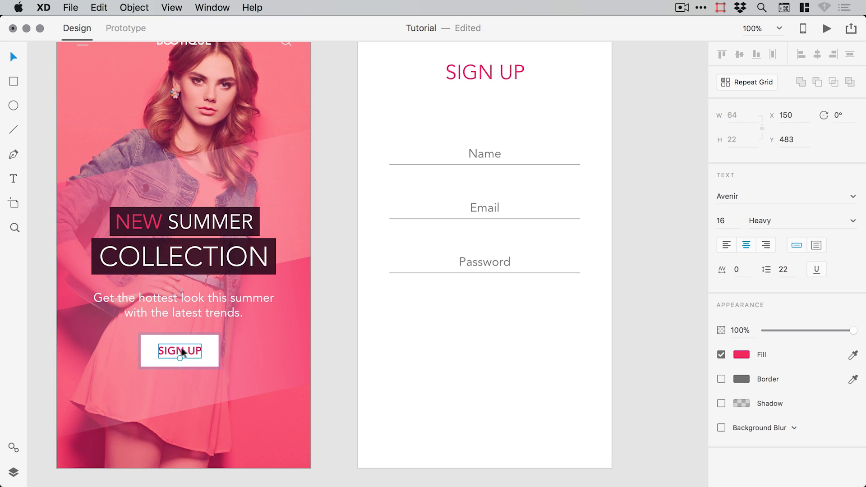
pyautogui.keyDown('shift'); pyautogui.click(209, 348); pyautogui.keyUp('shift')
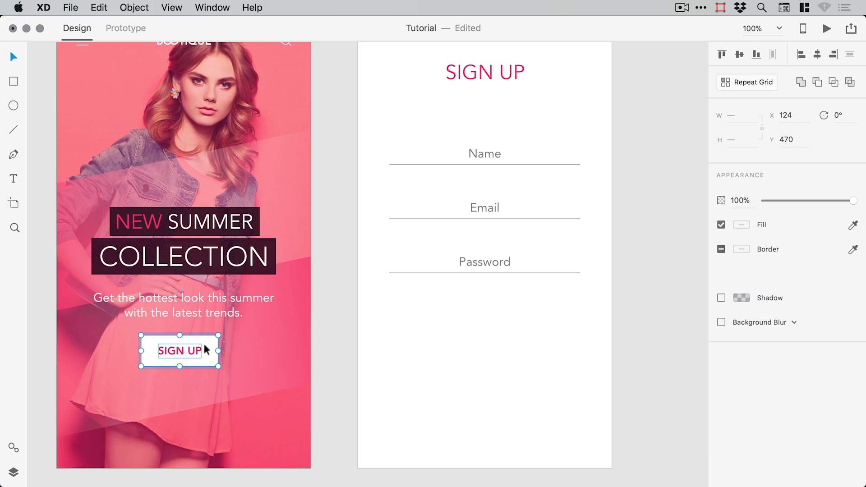
pyautogui.click(99, 7)
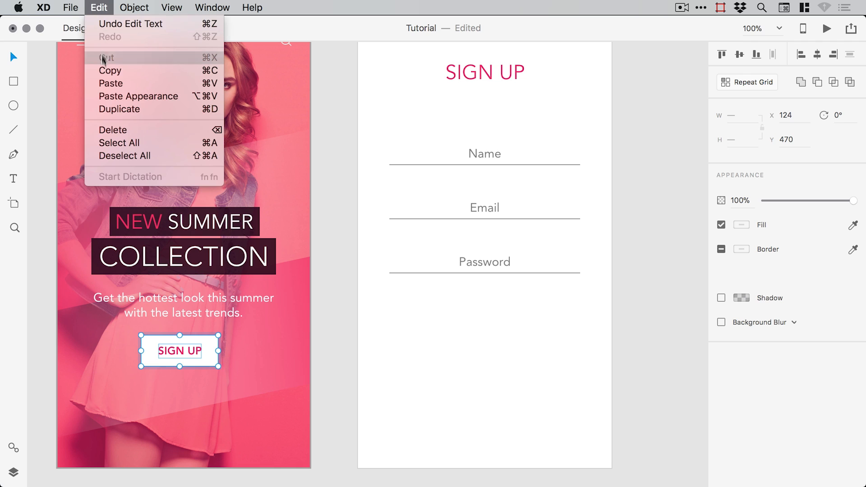
pyautogui.click(113, 70)
pyautogui.click(496, 337)
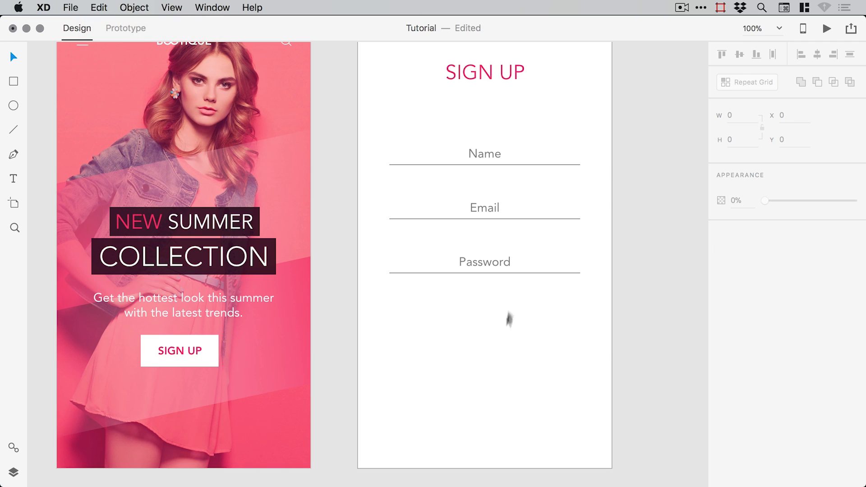
pyautogui.click(97, 7)
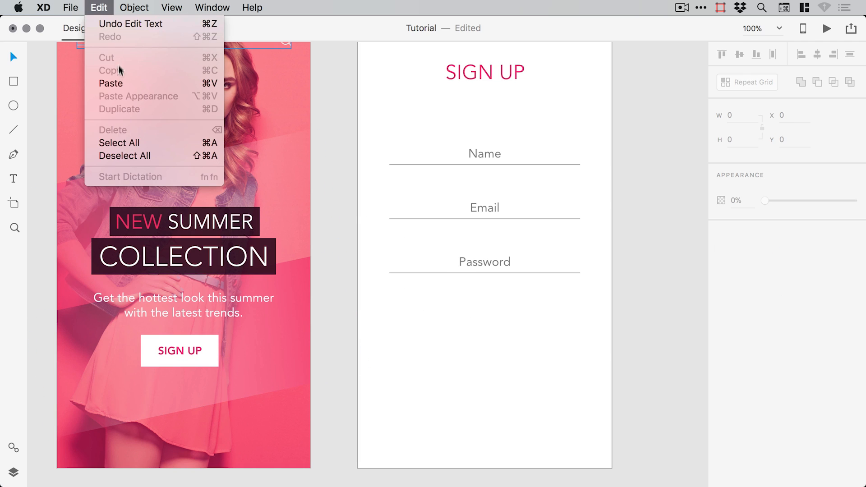
pyautogui.click(111, 83)
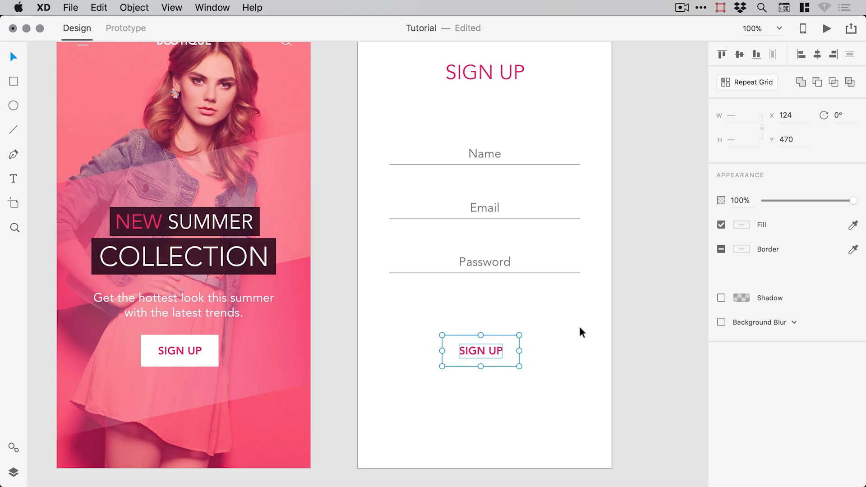
pyautogui.click(560, 337)
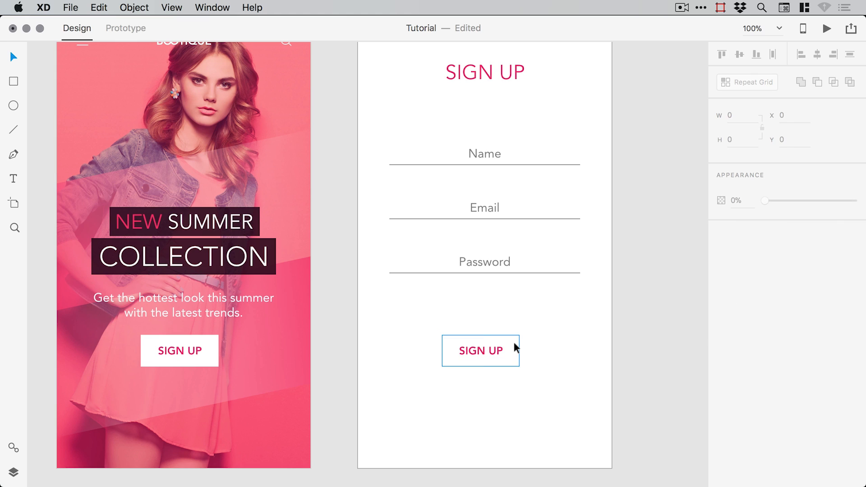
pyautogui.click(514, 348)
pyautogui.click(742, 251)
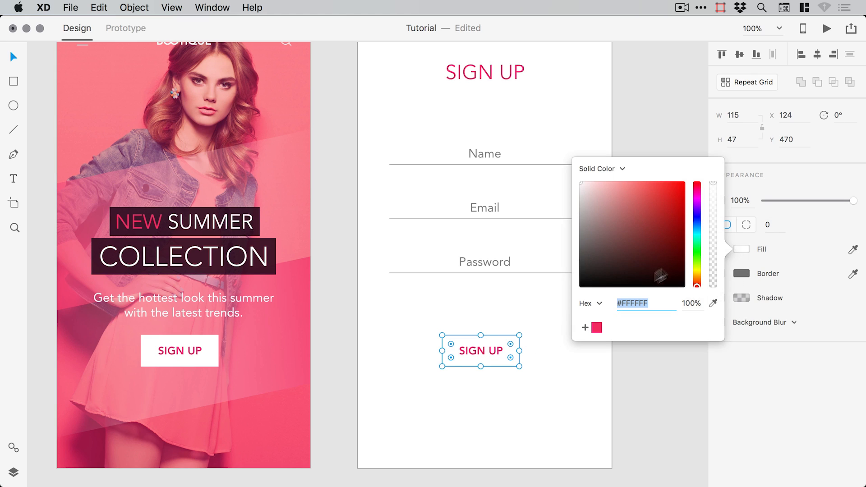
pyautogui.click(597, 327)
pyautogui.click(489, 349)
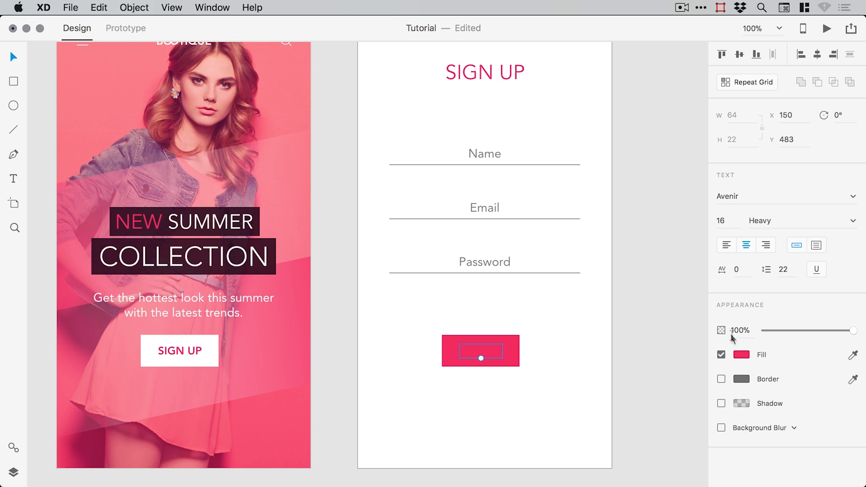
pyautogui.click(741, 354)
pyautogui.moveTo(633, 324); pyautogui.dragTo(558, 242)
pyautogui.click(682, 234)
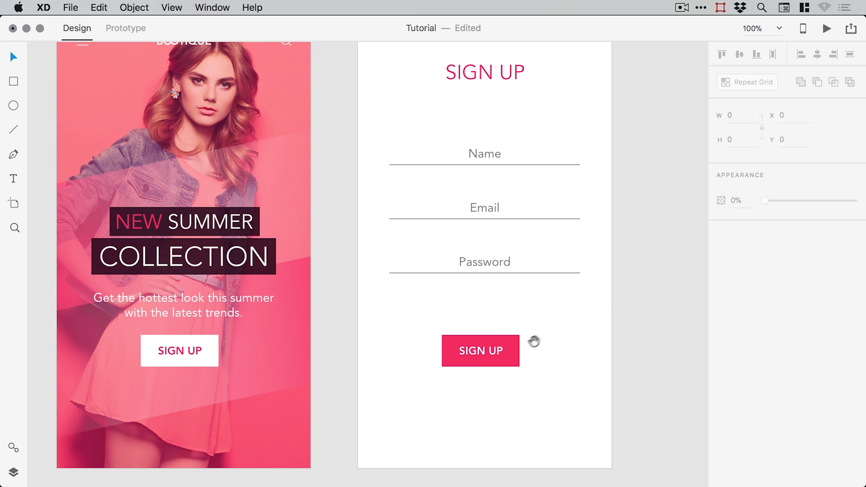
pyautogui.moveTo(530, 365); pyautogui.dragTo(462, 363)
pyautogui.moveTo(377, 391); pyautogui.dragTo(447, 338)
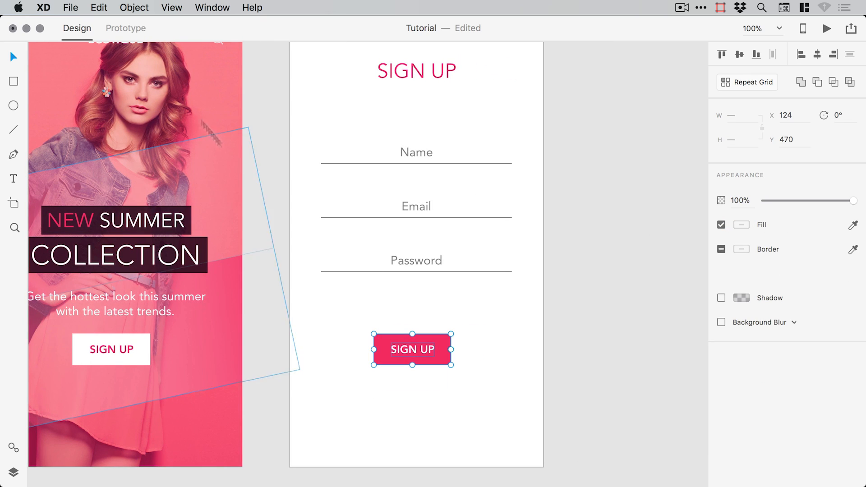
pyautogui.click(133, 7)
pyautogui.click(135, 24)
pyautogui.click(14, 471)
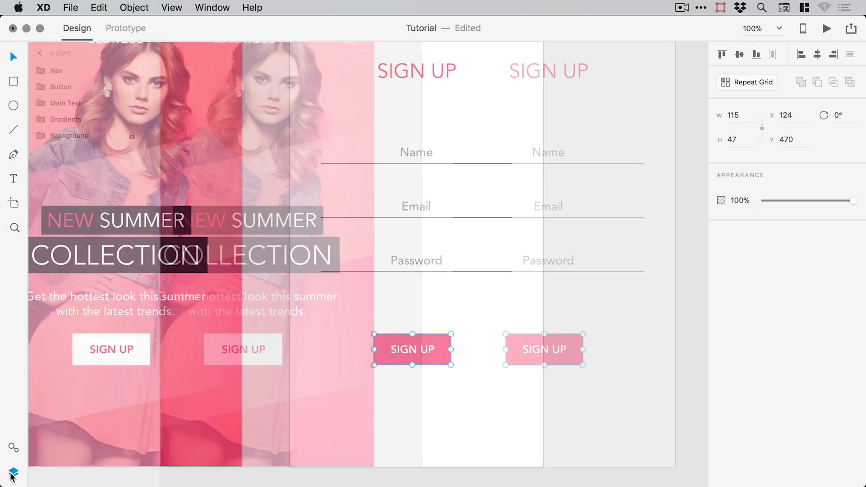
pyautogui.doubleClick(63, 71)
pyautogui.write('B')
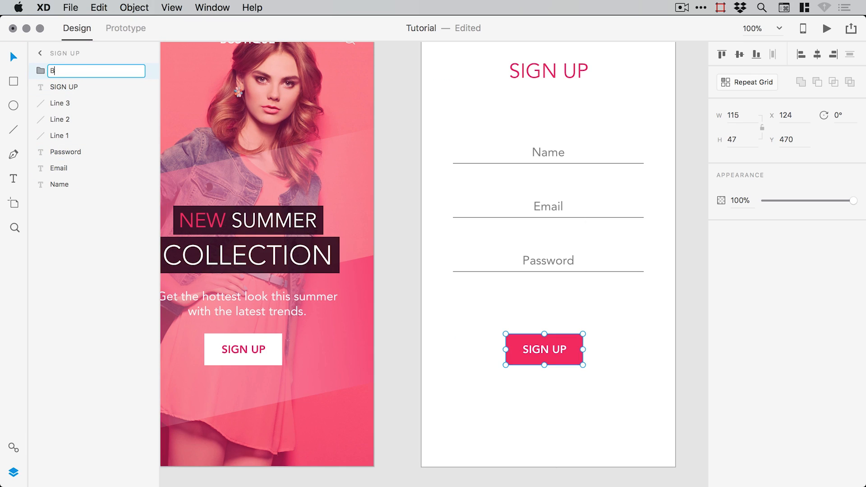
pyautogui.write('utton')
pyautogui.press('Return')
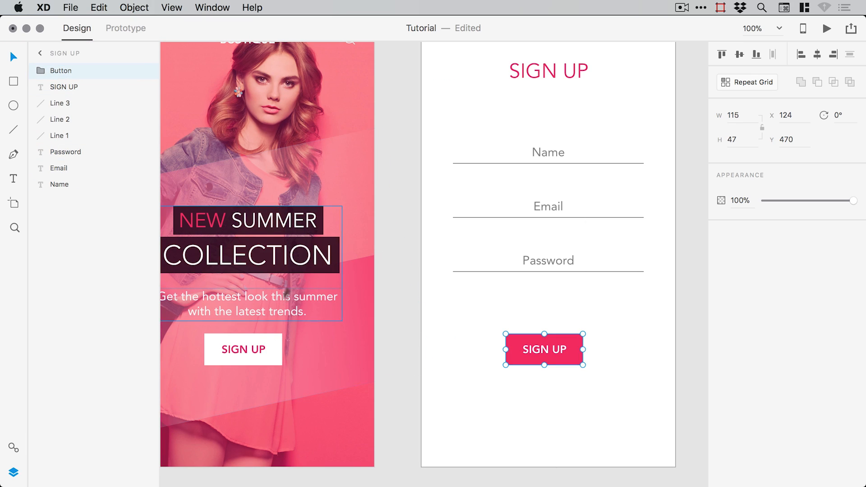
pyautogui.click(293, 254)
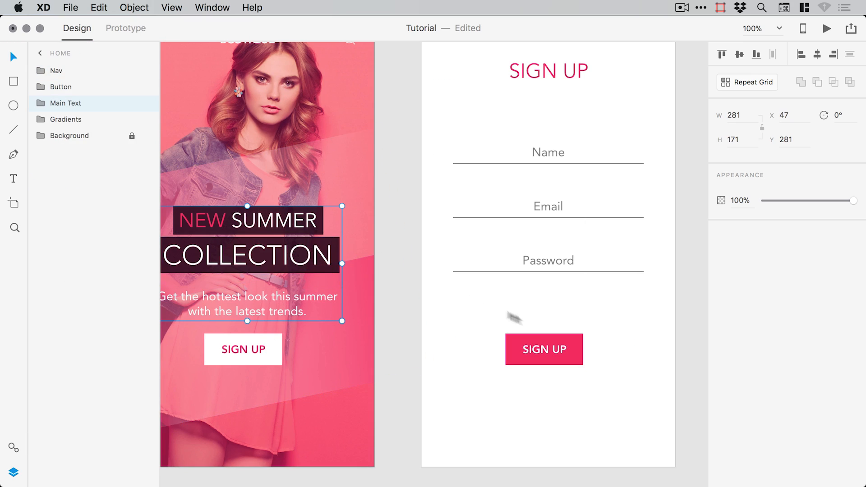
pyautogui.click(537, 345)
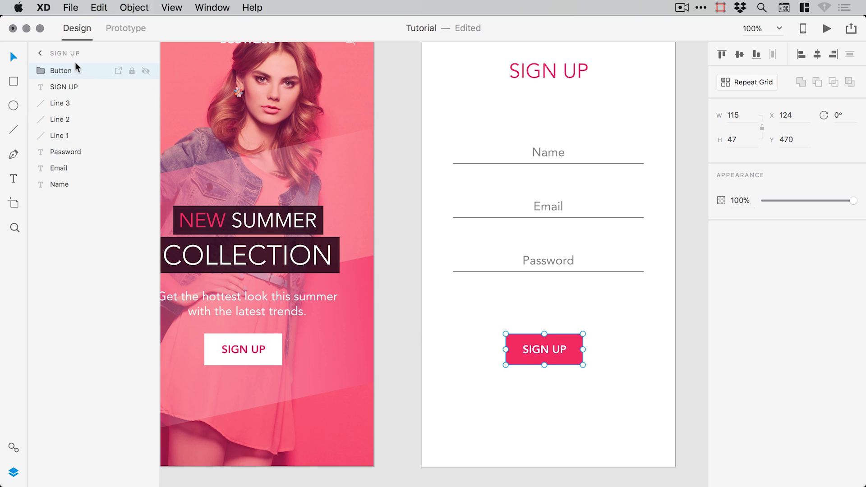
# - Replace the Name placeholder with a sample full name and colour it with the saved pink #F4295F
pyautogui.click(394, 320)
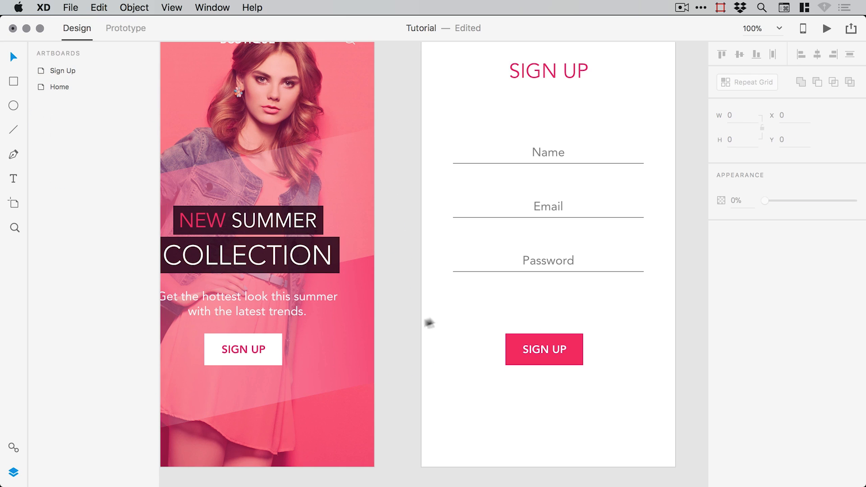
pyautogui.hscroll(4, 429, 323)
pyautogui.scroll(2, 428, 322)
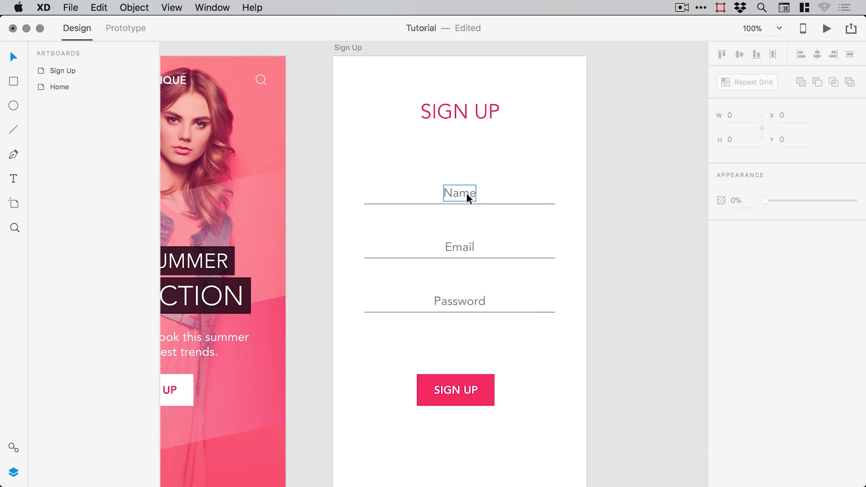
pyautogui.doubleClick(466, 193)
pyautogui.write('Jane Smith')
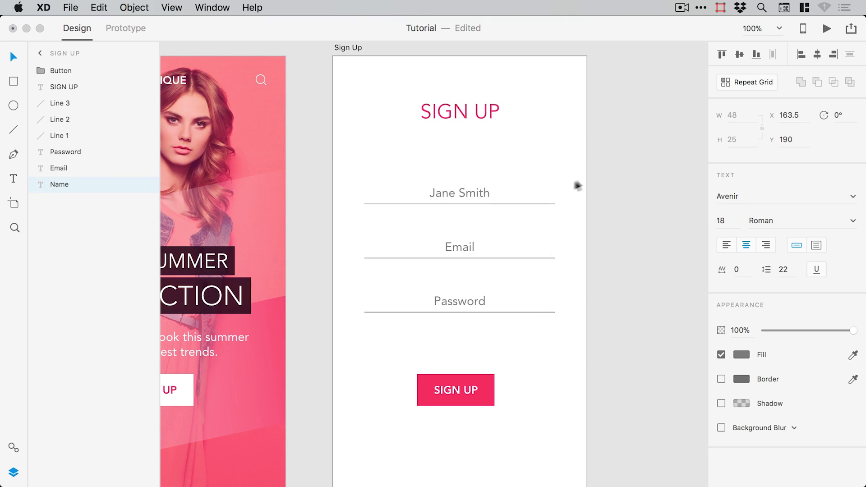
pyautogui.press('Escape')
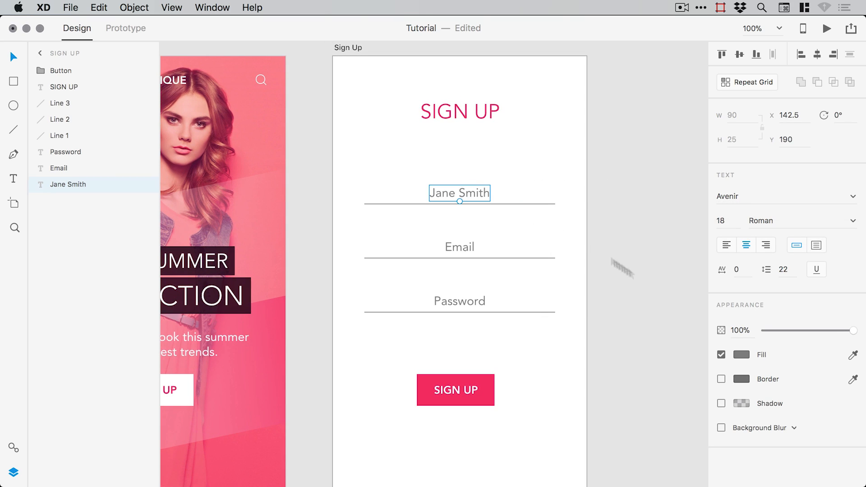
pyautogui.click(741, 355)
pyautogui.click(598, 426)
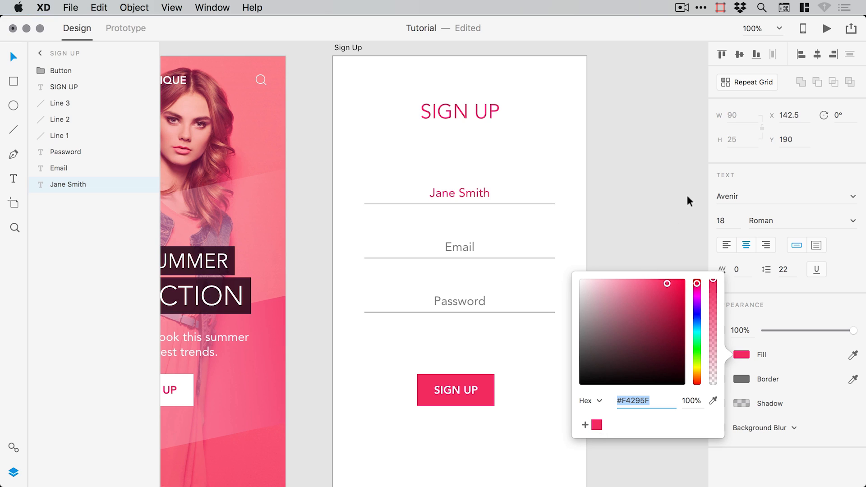
pyautogui.click(686, 195)
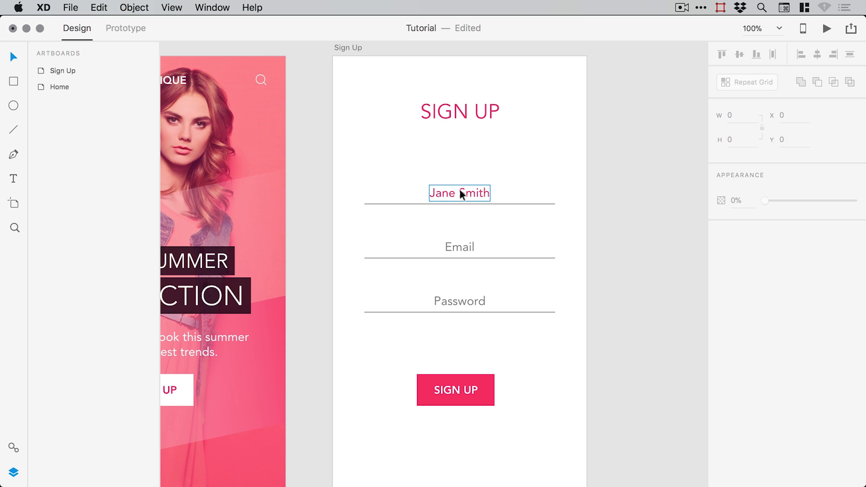
pyautogui.scroll(-2, 639, 226)
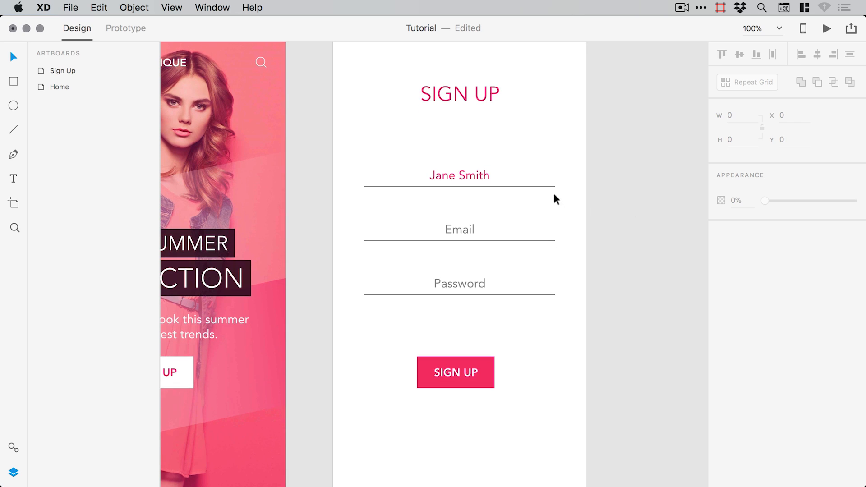
# - Colour the Email and Password labels light grey #BCBCBC and copy that hex value
pyautogui.click(471, 279)
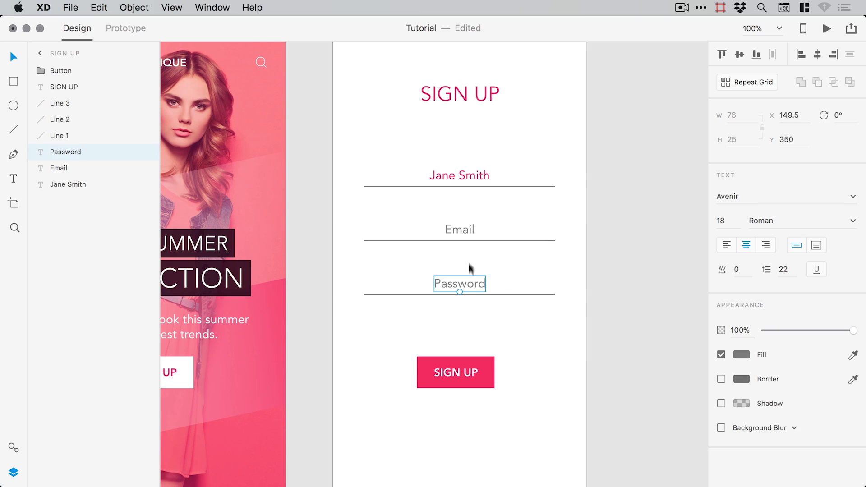
pyautogui.keyDown('shift'); pyautogui.click(463, 230); pyautogui.keyUp('shift')
pyautogui.click(741, 354)
pyautogui.click(588, 312)
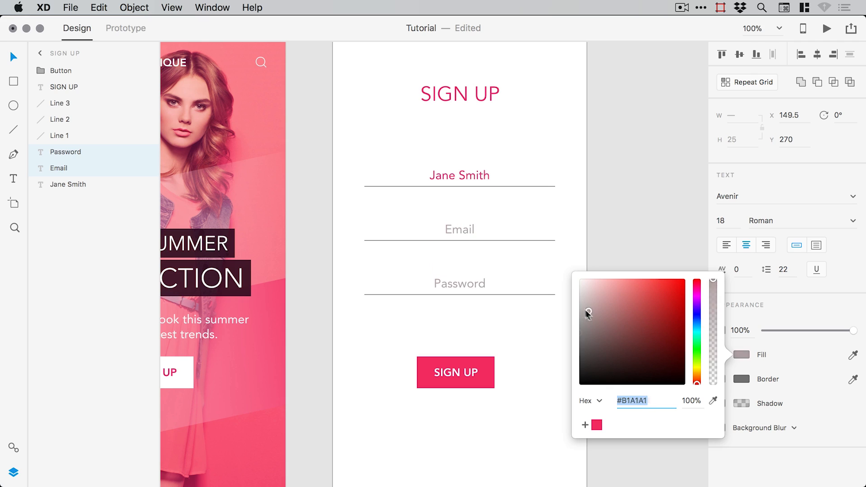
pyautogui.moveTo(588, 312); pyautogui.dragTo(570, 305)
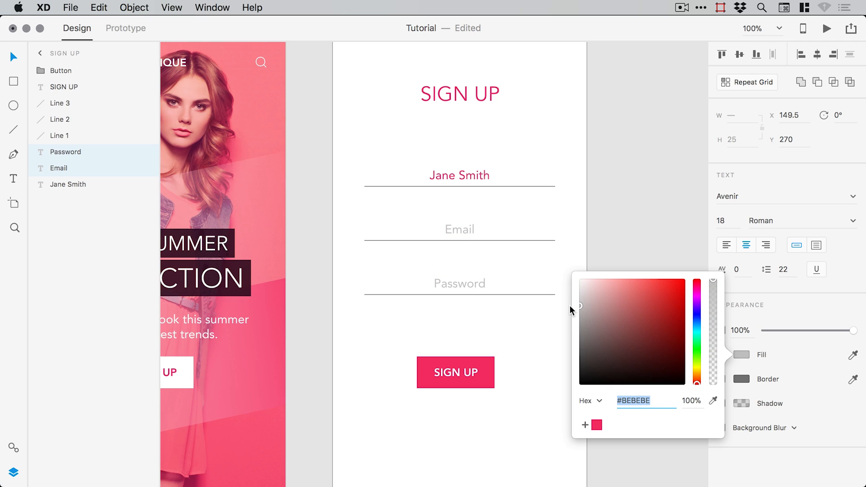
pyautogui.write('#BCBCBC')
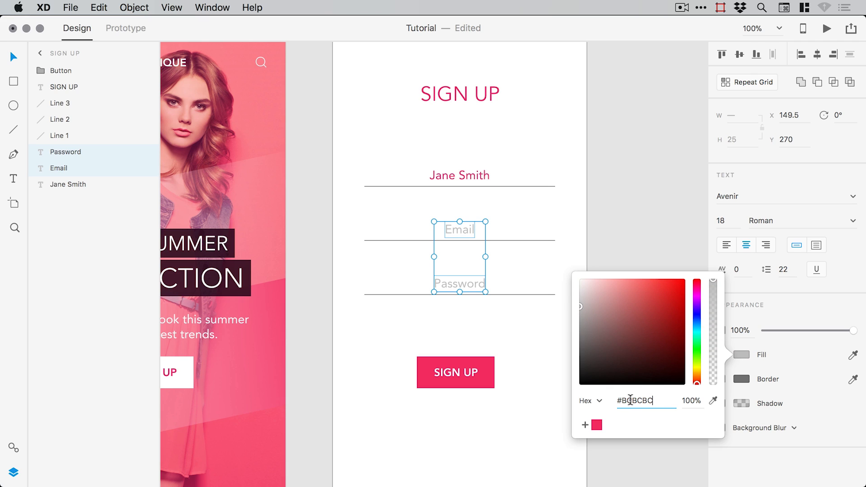
pyautogui.moveTo(655, 401); pyautogui.dragTo(624, 400)
pyautogui.press('super+c')
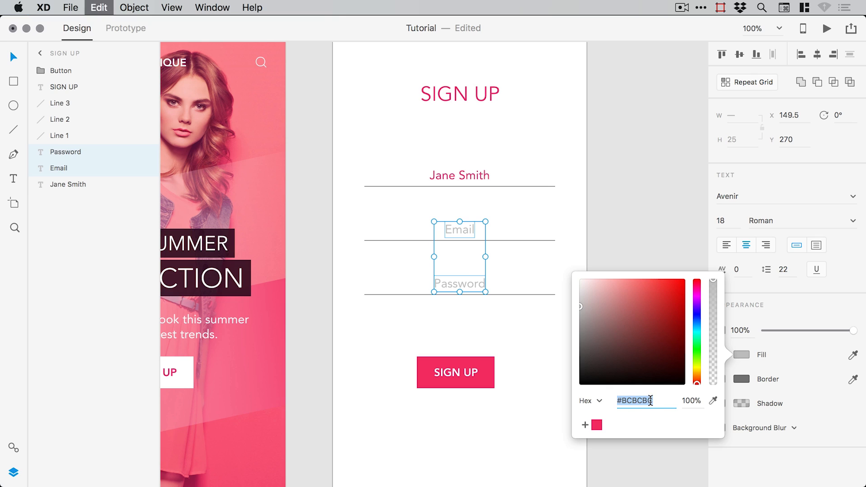
pyautogui.click(632, 251)
# - Give the three field lines a #BCBCBC border colour
pyautogui.moveTo(588, 251); pyautogui.dragTo(550, 174)
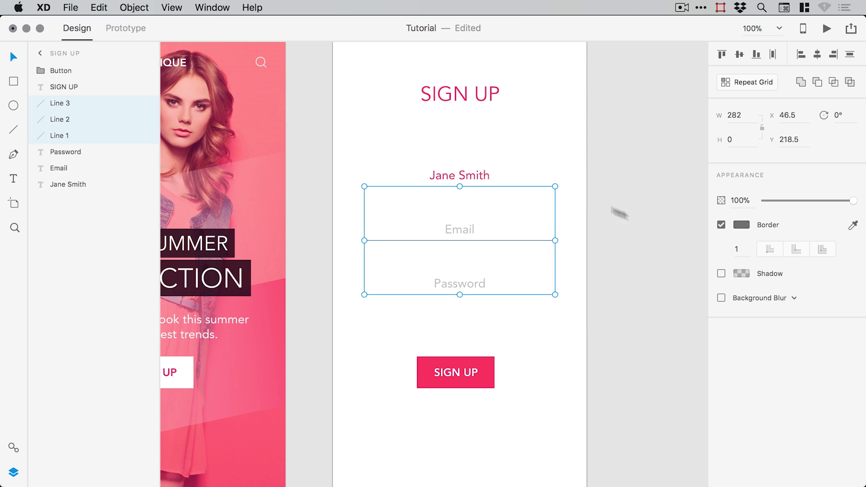
pyautogui.click(741, 224)
pyautogui.press('super+v')
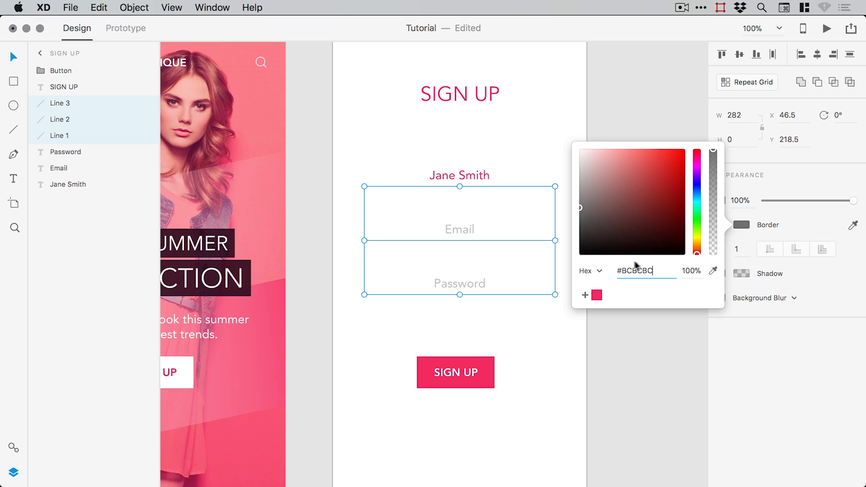
pyautogui.press('Return')
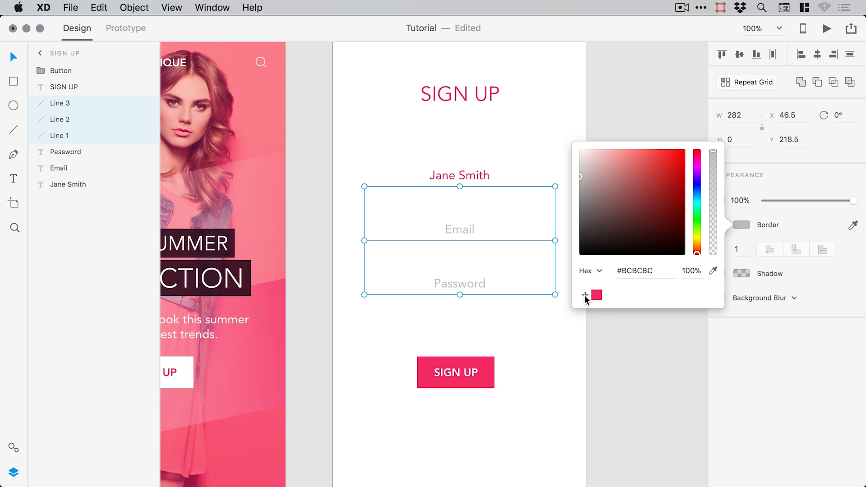
pyautogui.click(585, 295)
pyautogui.moveTo(595, 298); pyautogui.dragTo(605, 372)
pyautogui.click(629, 335)
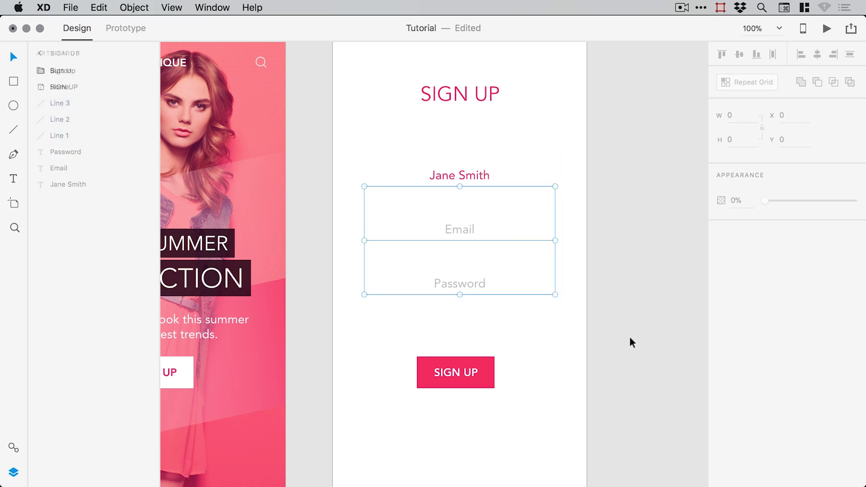
pyautogui.click(629, 335)
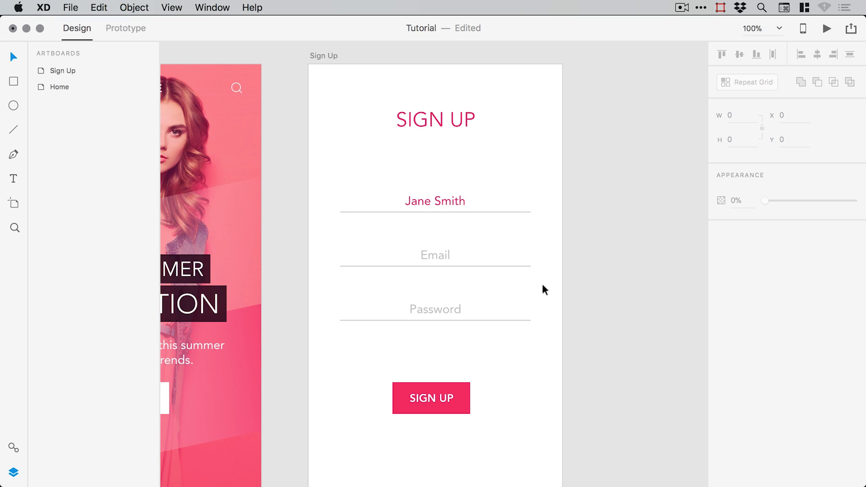
# - Move the SIGN UP title down slightly and raise the SIGN UP button about 30 px
pyautogui.press('super+minus')
pyautogui.moveTo(496, 252); pyautogui.dragTo(576, 236)
pyautogui.moveTo(518, 139); pyautogui.dragTo(516, 150)
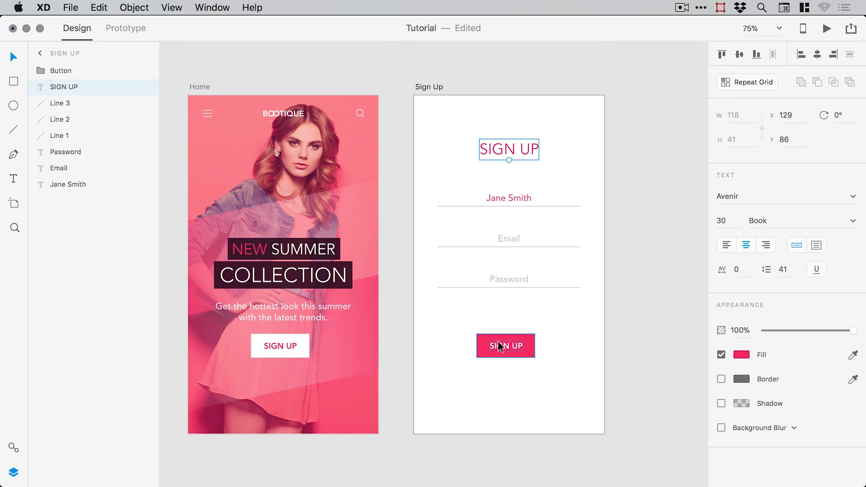
pyautogui.moveTo(506, 347); pyautogui.dragTo(512, 334)
pyautogui.click(609, 283)
# - Nudge the name, Email and Password fields up 10 units and centre the button horizontally
pyautogui.moveTo(602, 305); pyautogui.dragTo(423, 179)
pyautogui.hotkey('shift', 'Up')
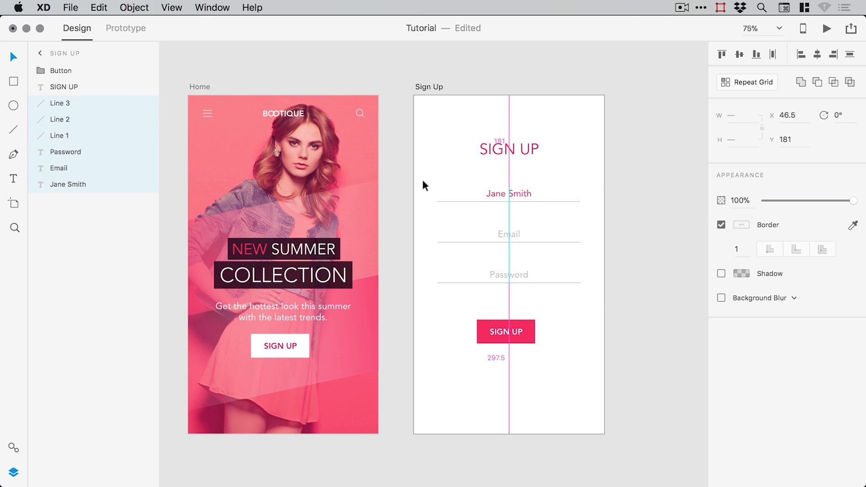
pyautogui.click(649, 205)
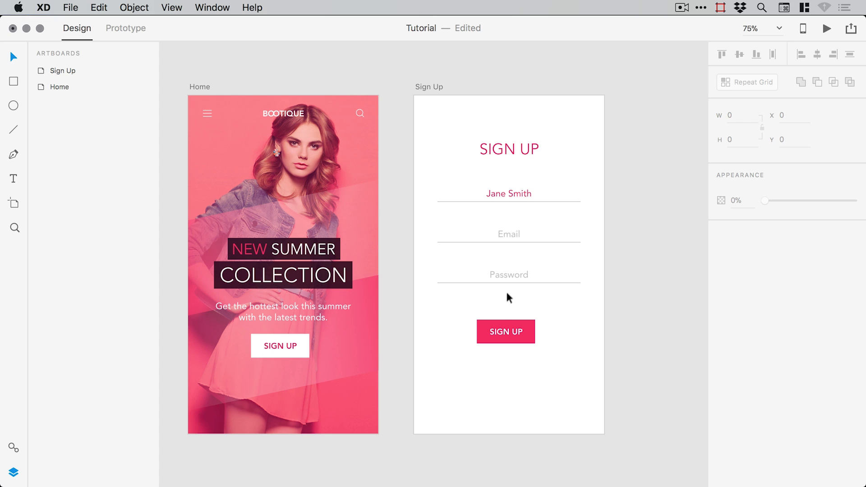
pyautogui.hscroll(3, 505, 289)
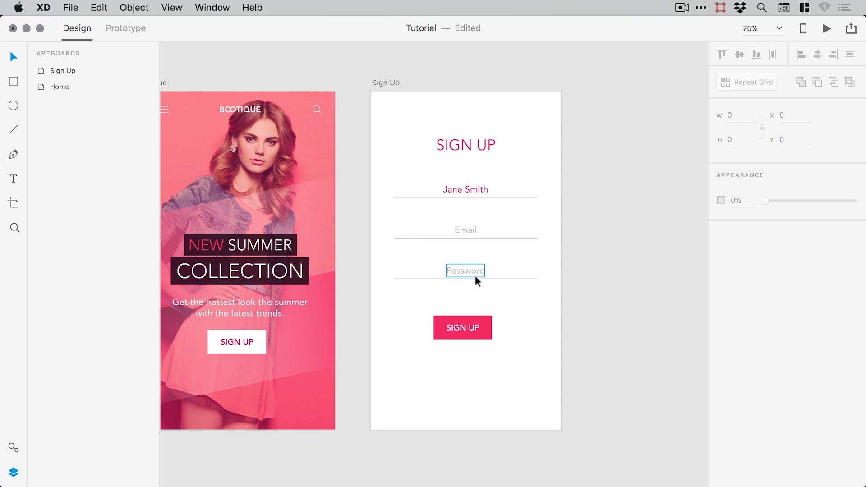
pyautogui.click(471, 327)
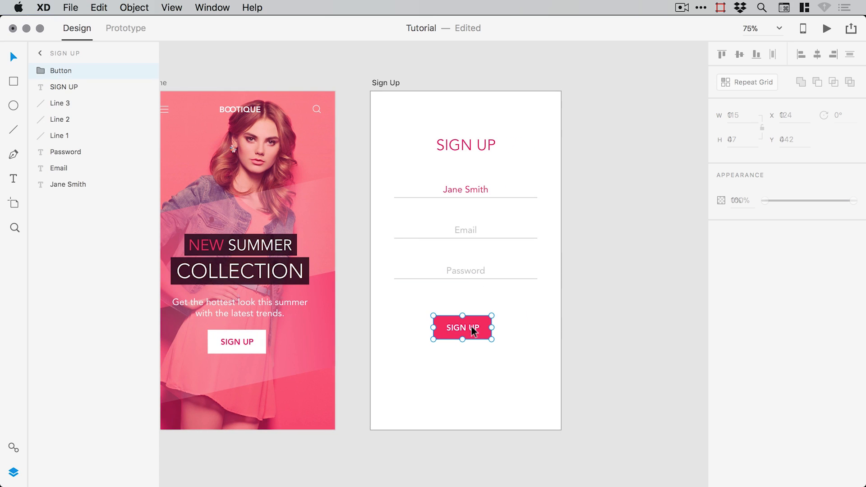
pyautogui.click(817, 54)
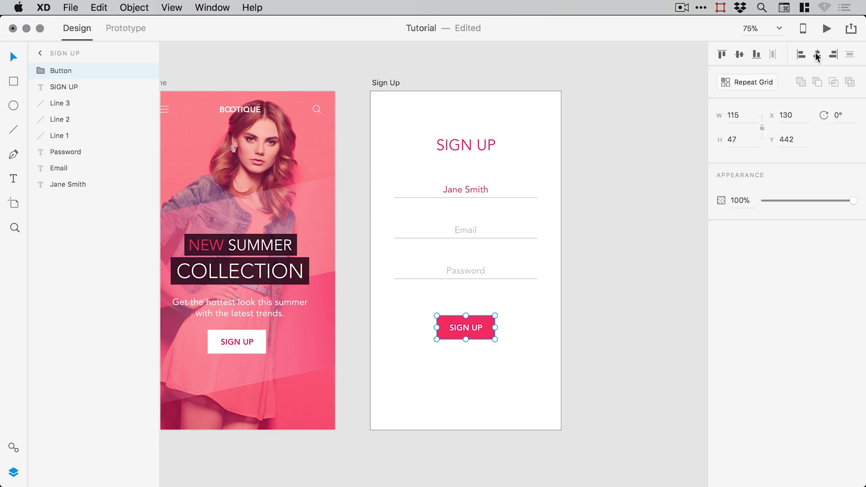
# - Check the heading, field lines and labels, then save the Tutorial document
pyautogui.click(483, 147)
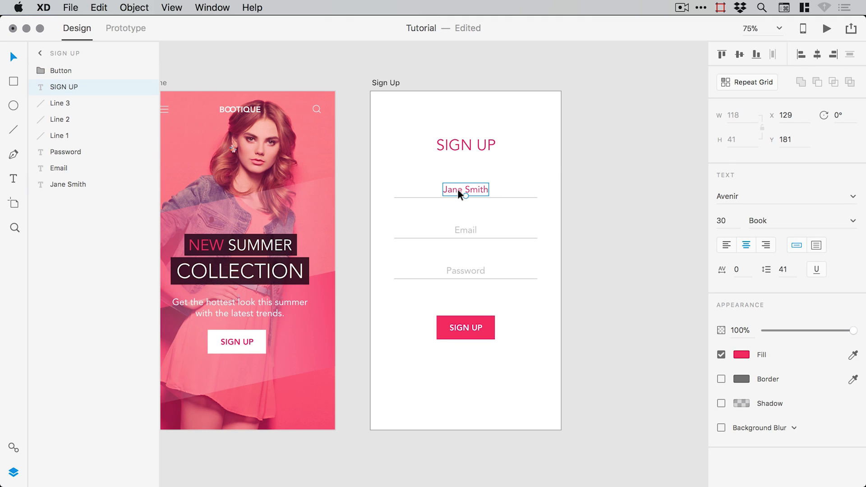
pyautogui.moveTo(382, 170); pyautogui.dragTo(403, 295)
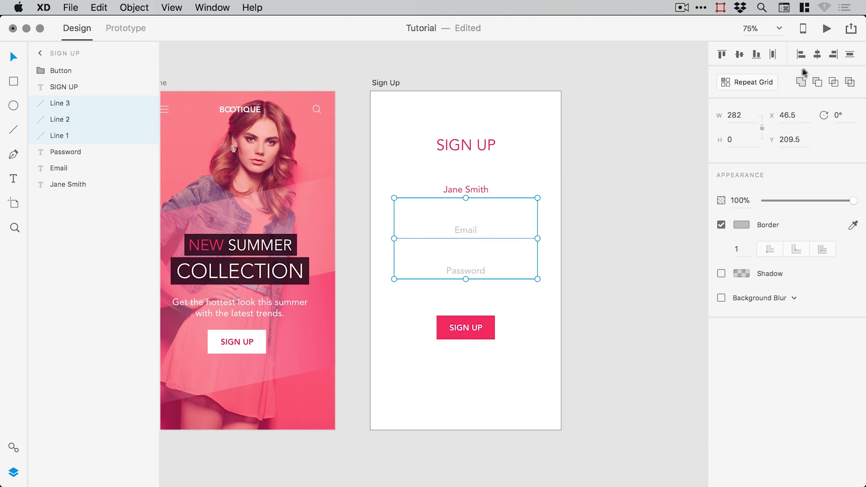
pyautogui.click(466, 235)
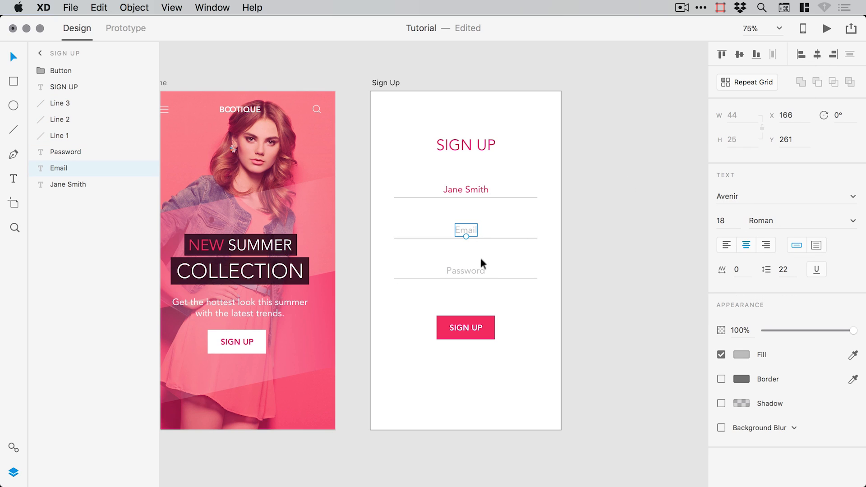
pyautogui.click(483, 268)
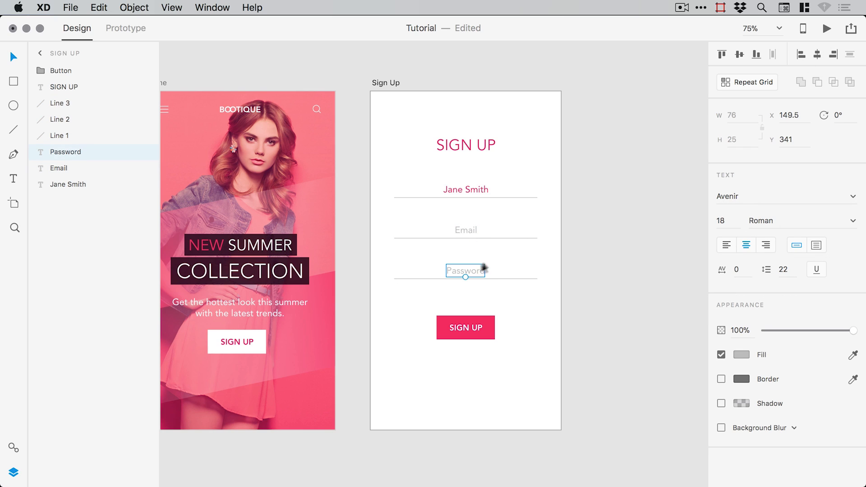
pyautogui.click(584, 221)
pyautogui.press('super+s')
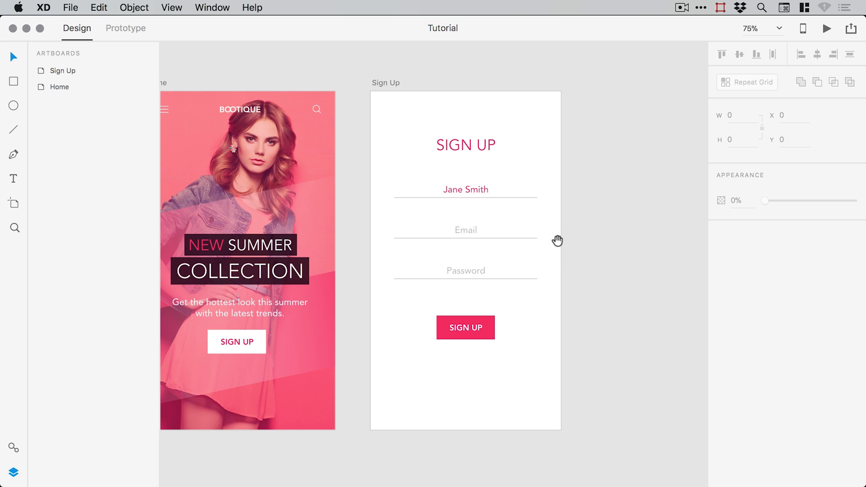
pyautogui.moveTo(557, 241); pyautogui.dragTo(570, 223)
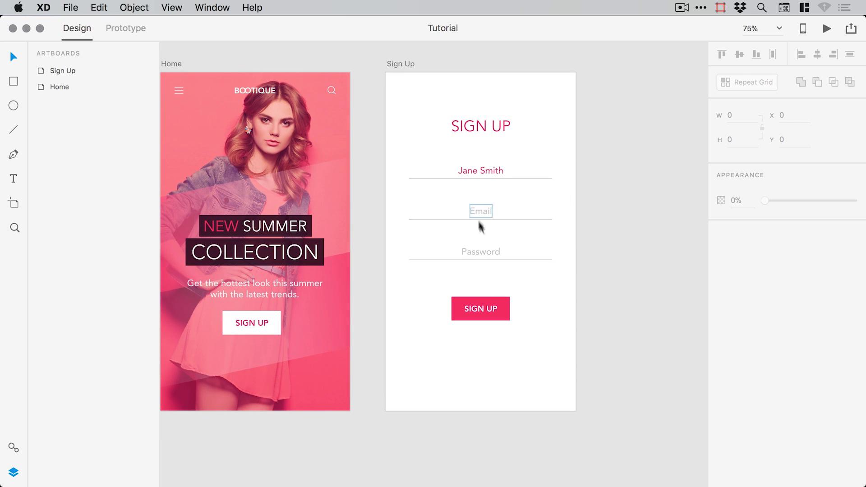
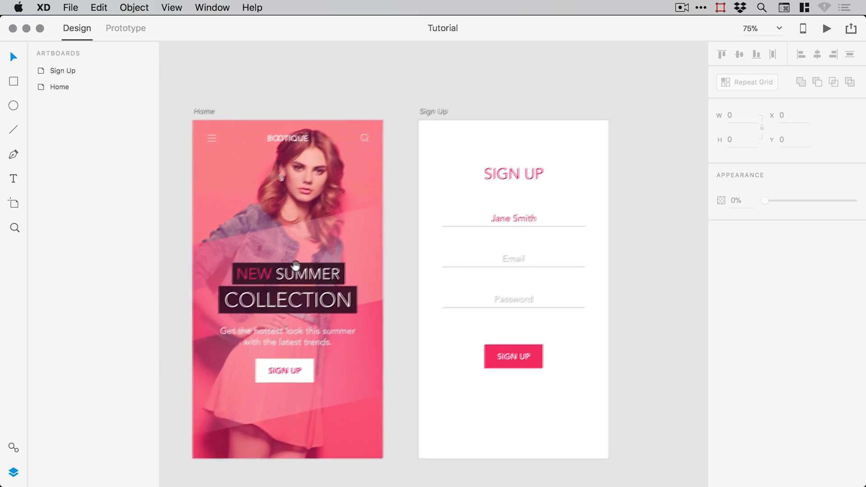
# - Zoom in on the Home artboard's top-left corner and hide the Artboards panel
pyautogui.press('super+space')
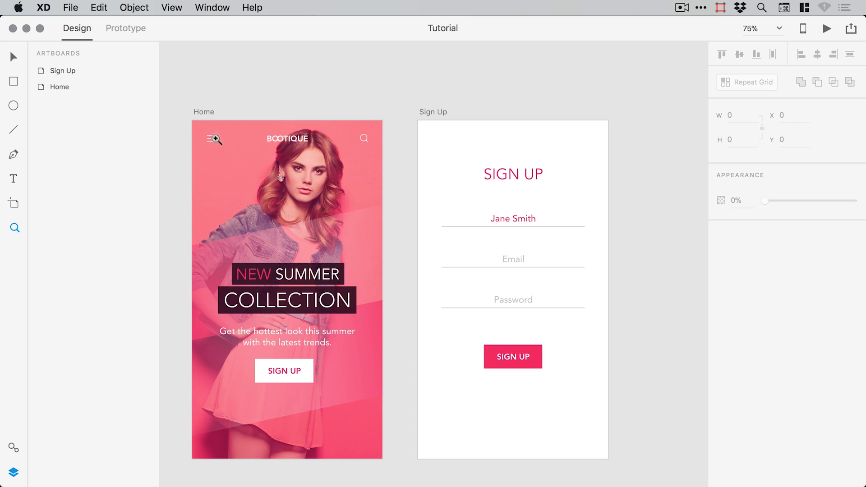
pyautogui.moveTo(187, 114); pyautogui.dragTo(290, 201)
pyautogui.click(13, 472)
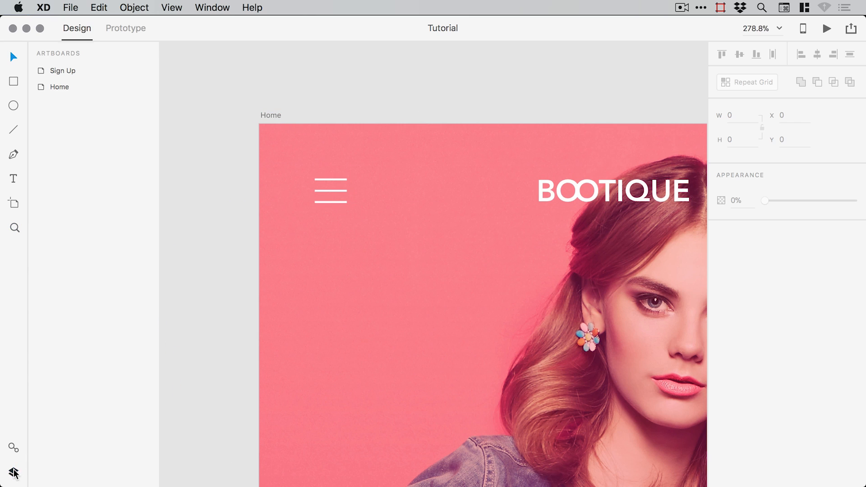
pyautogui.hscroll(5, 364, 296)
pyautogui.hscroll(-2, 364, 296)
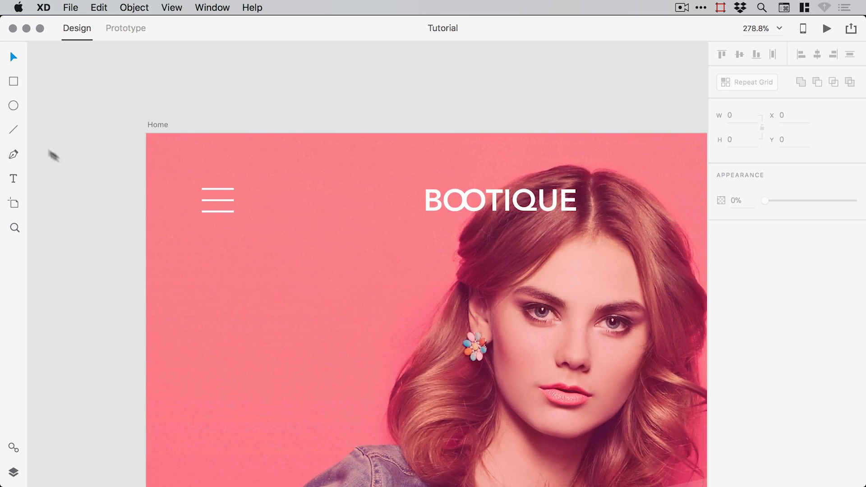
pyautogui.click(13, 130)
# - Draw a short diagonal line below the menu icon and make its border white (ffffff)
pyautogui.moveTo(245, 263); pyautogui.dragTo(274, 292)
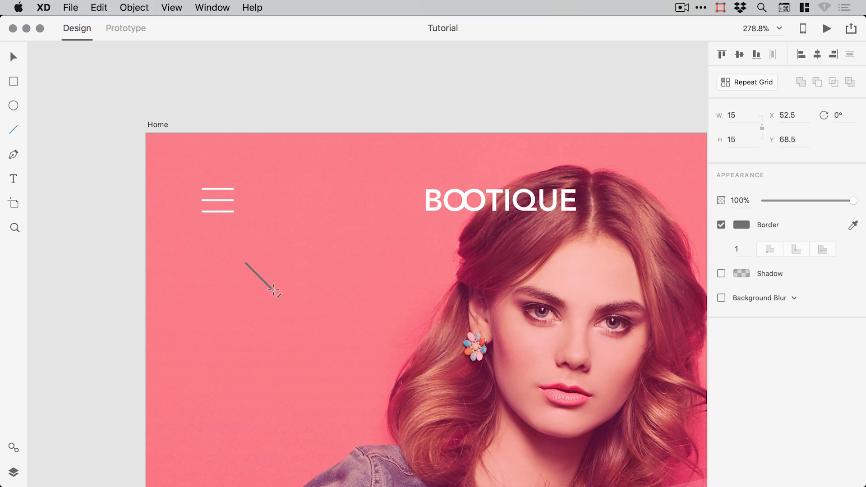
pyautogui.press('v')
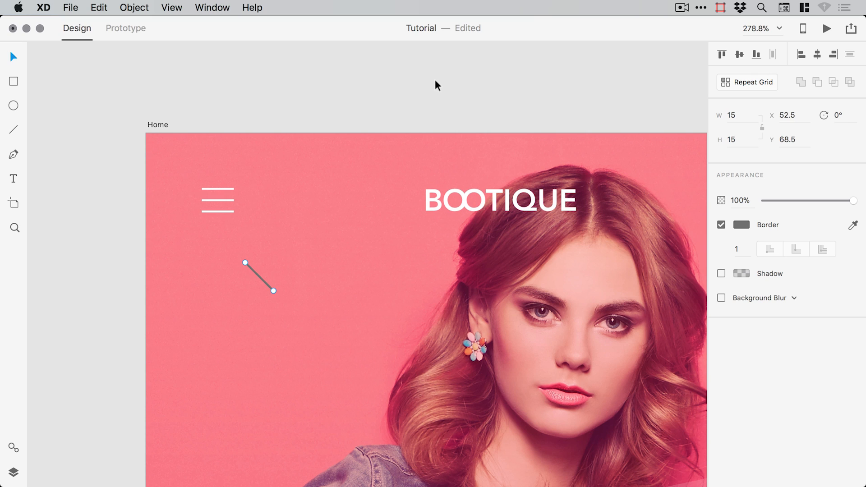
pyautogui.click(741, 225)
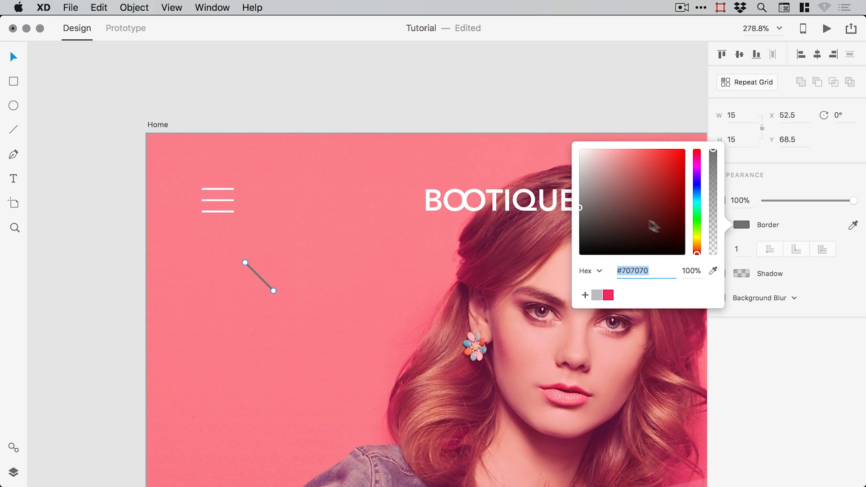
pyautogui.write('ffffff')
pyautogui.press('Return')
pyautogui.click(552, 106)
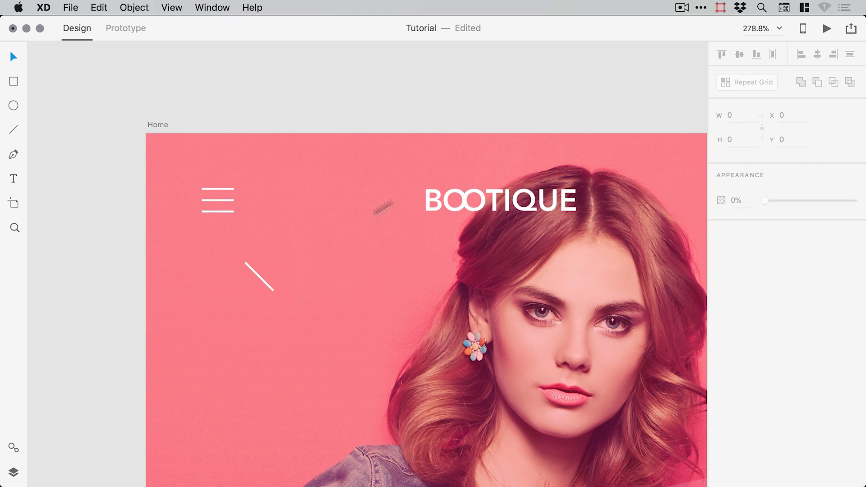
pyautogui.click(253, 273)
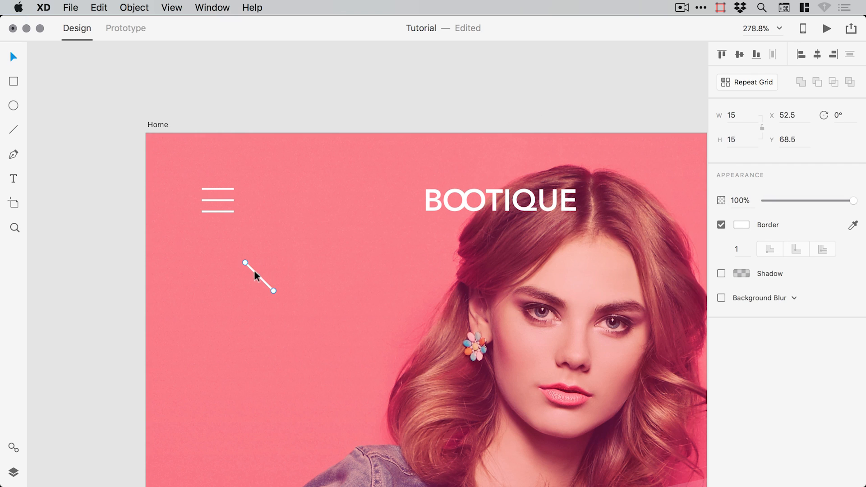
pyautogui.click(100, 8)
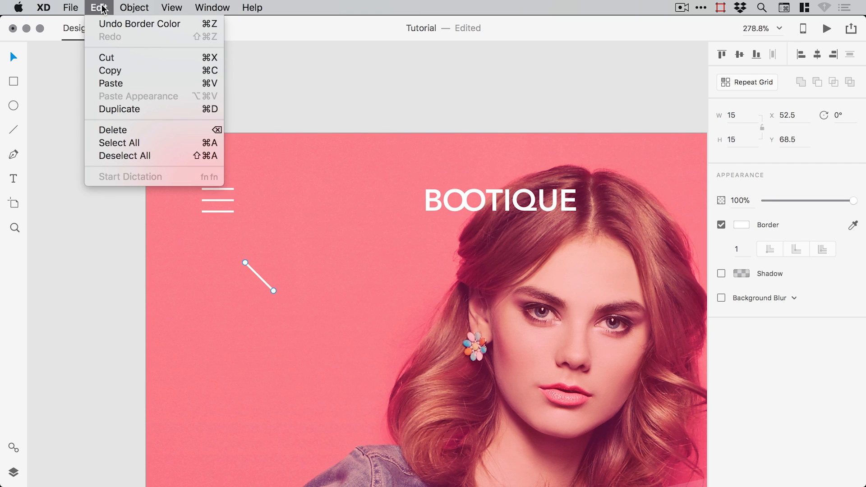
# - Duplicate the white line and rotate the copy 90° to form an X
pyautogui.click(110, 109)
pyautogui.click(844, 115)
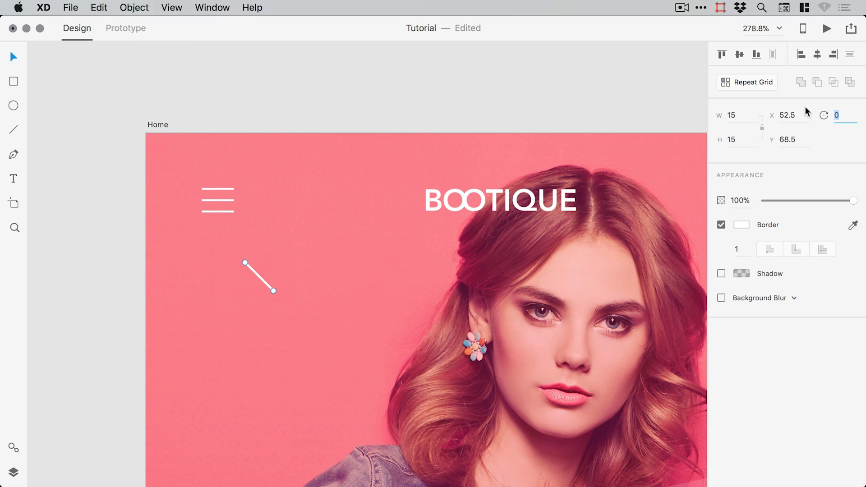
pyautogui.write('9')
pyautogui.press('Return')
pyautogui.click(288, 87)
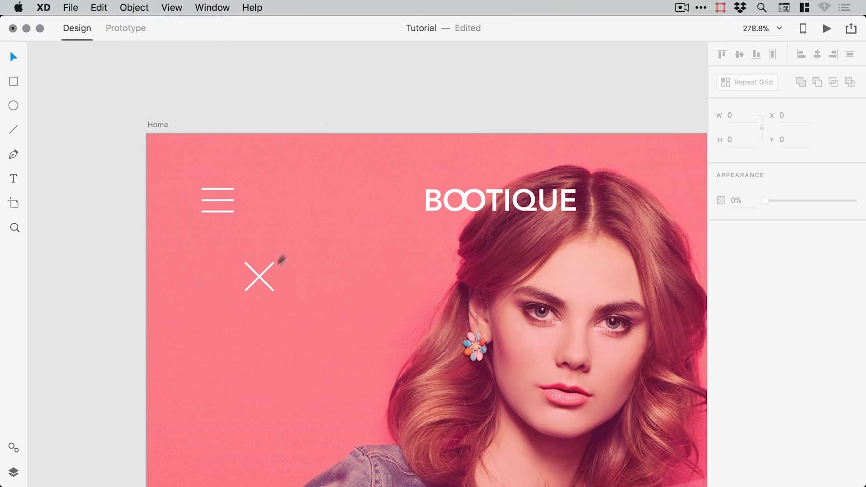
# - Resize both lines of the X together to about 15.65 wide
pyautogui.click(251, 267)
pyautogui.keyDown('shift'); pyautogui.click(267, 268); pyautogui.keyUp('shift')
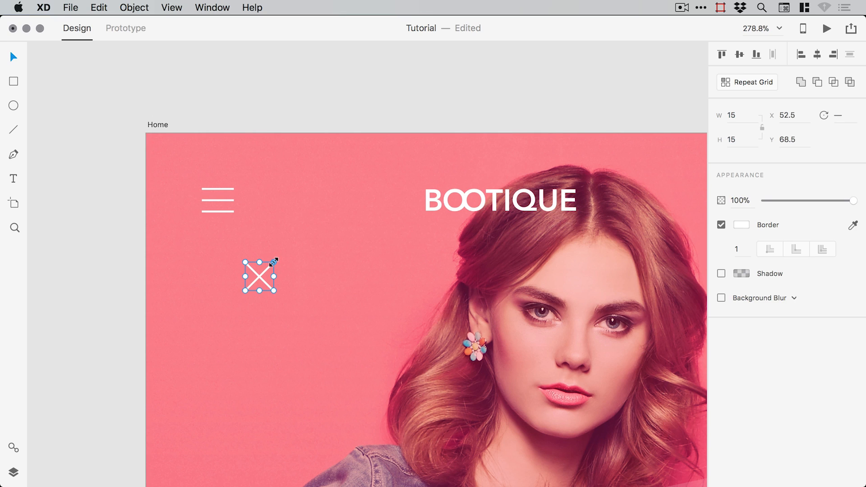
pyautogui.moveTo(274, 262); pyautogui.dragTo(289, 247)
pyautogui.click(328, 104)
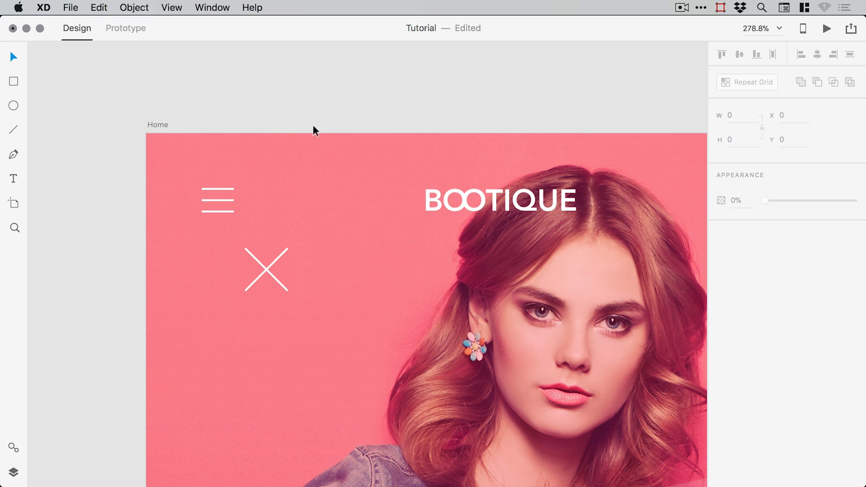
pyautogui.press('super+z')
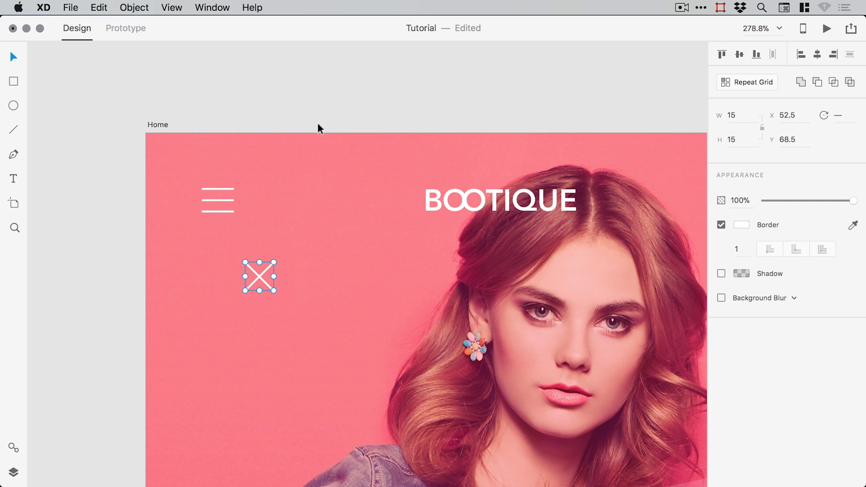
pyautogui.click(339, 104)
pyautogui.click(247, 264)
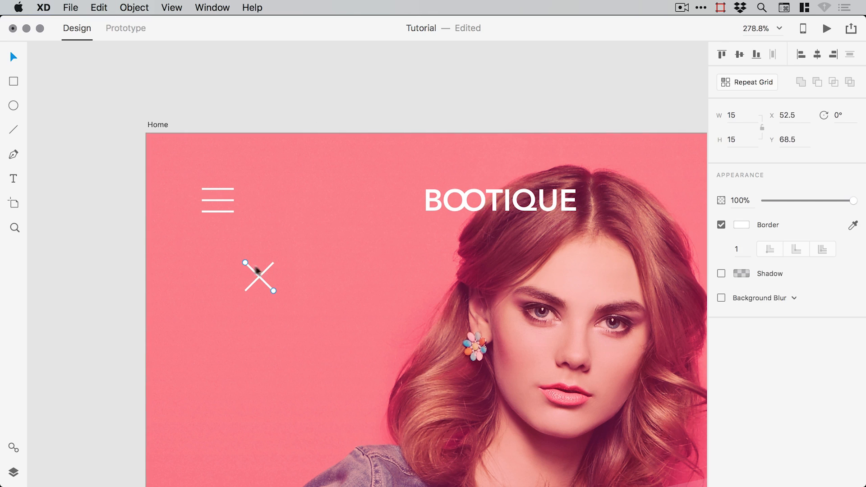
pyautogui.moveTo(273, 262)
pyautogui.mouseDown()
pyautogui.moveTo(263, 270)
pyautogui.moveTo(276, 261)
pyautogui.mouseUp()
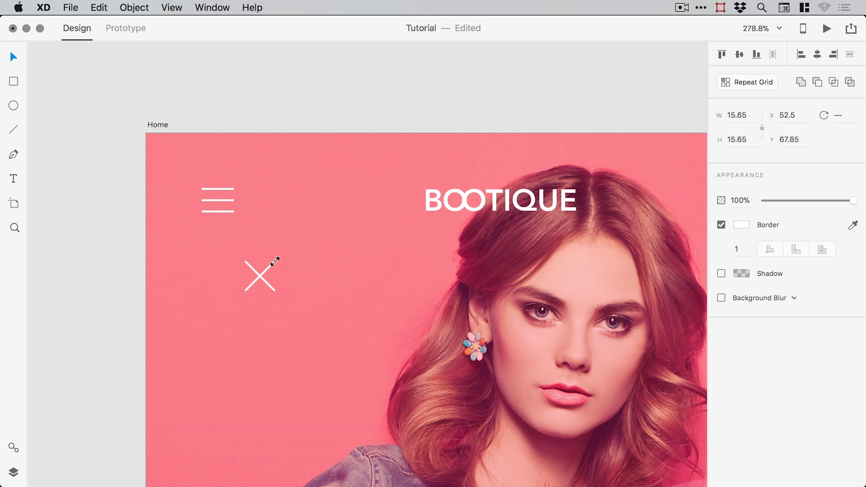
pyautogui.click(322, 102)
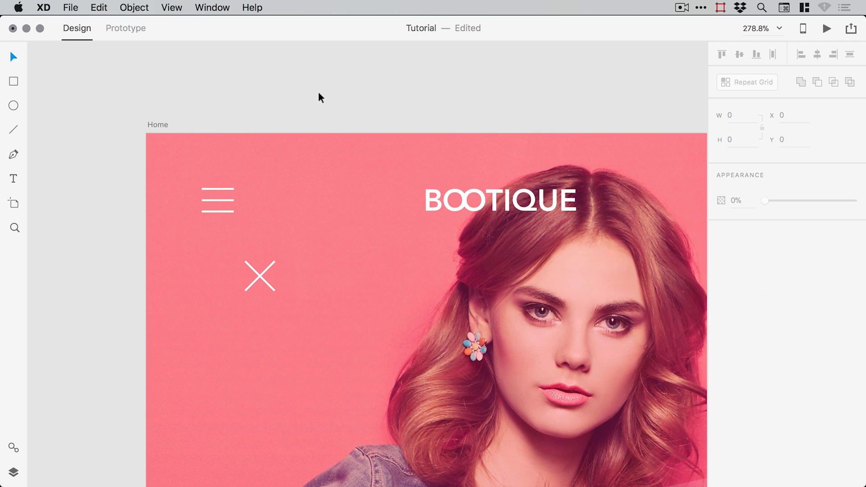
pyautogui.press('super+1')
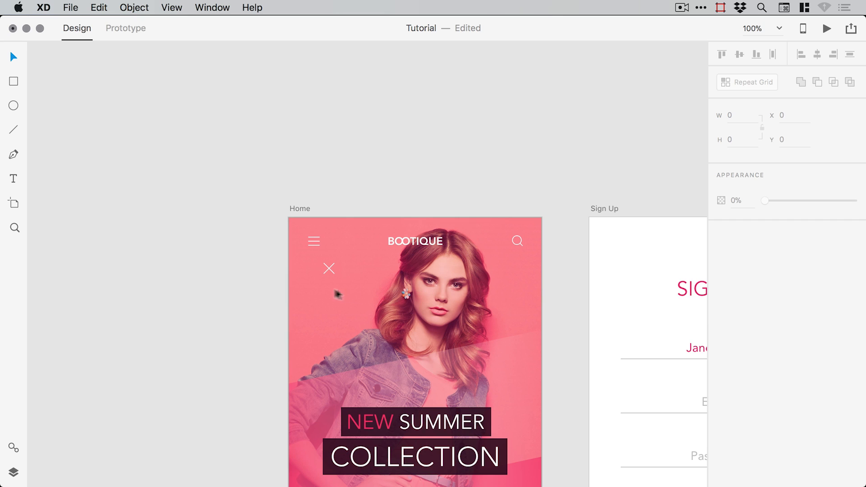
pyautogui.press('z')
pyautogui.click(330, 267)
# - Group the two lines of the X into one object
pyautogui.click(302, 262)
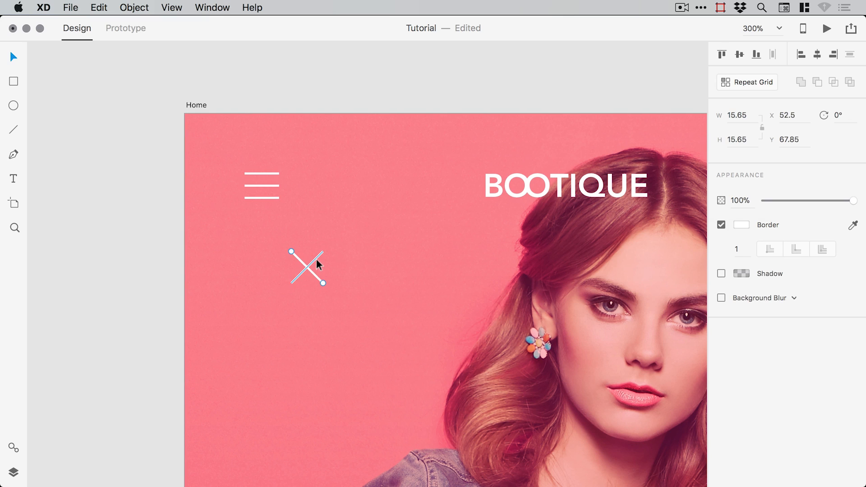
pyautogui.keyDown('shift'); pyautogui.click(315, 259); pyautogui.keyUp('shift')
pyautogui.click(134, 8)
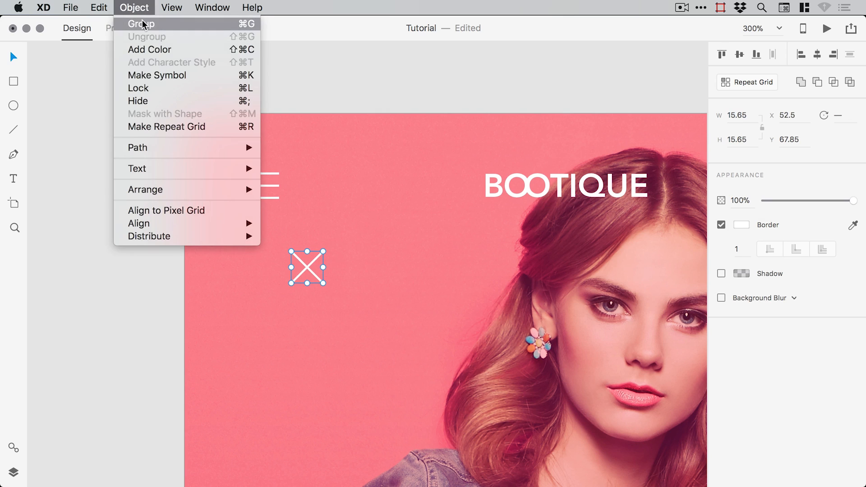
pyautogui.click(140, 22)
# - Rename the group layer to 'Cross Icon' and fit both artboards in view
pyautogui.click(13, 473)
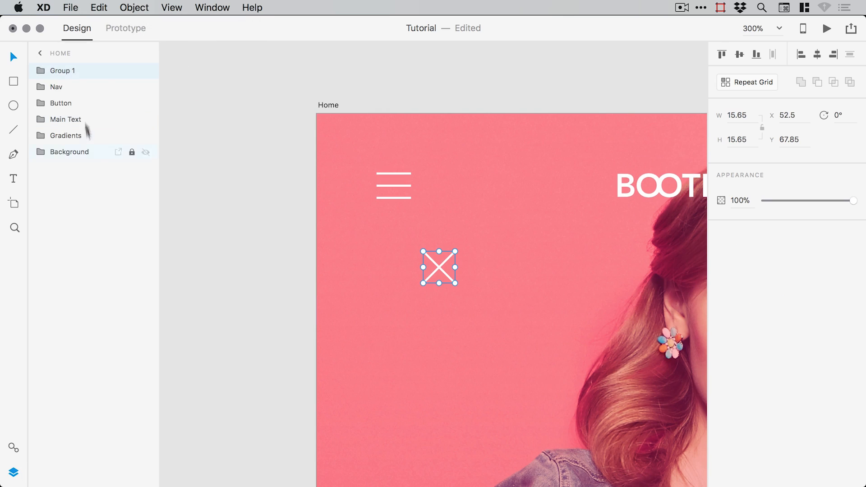
pyautogui.doubleClick(58, 71)
pyautogui.write('Cross Icon')
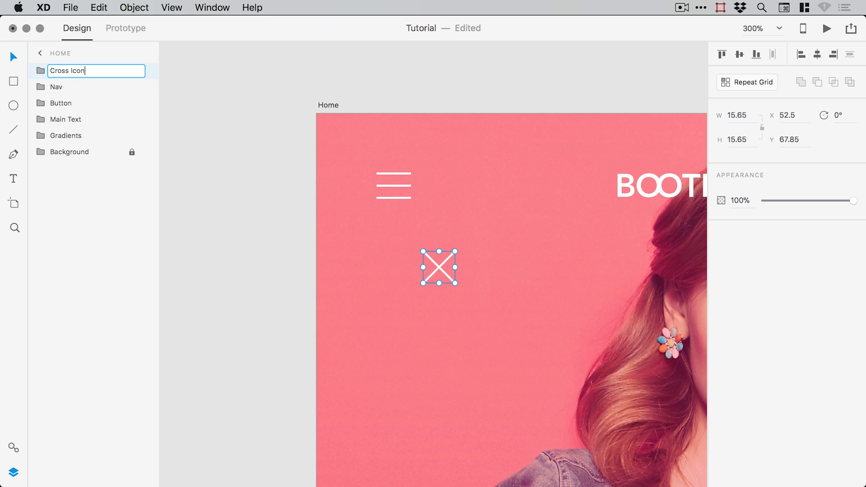
pyautogui.press('Return')
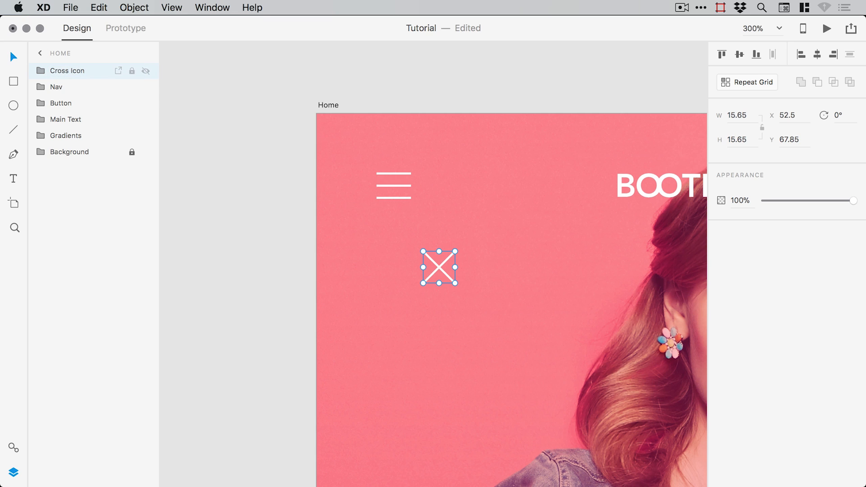
pyautogui.press('super+0')
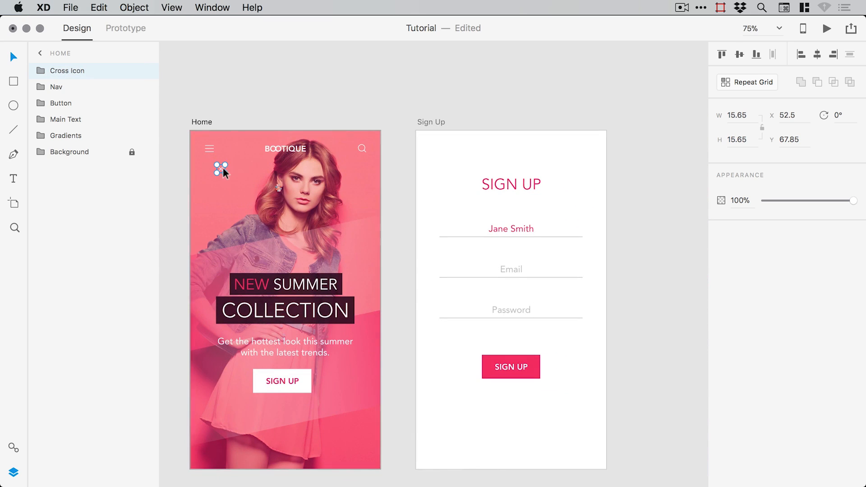
# - Drag the Cross Icon below the SIGN UP button on the Sign Up artboard and zoom onto it
pyautogui.moveTo(221, 167); pyautogui.dragTo(499, 351)
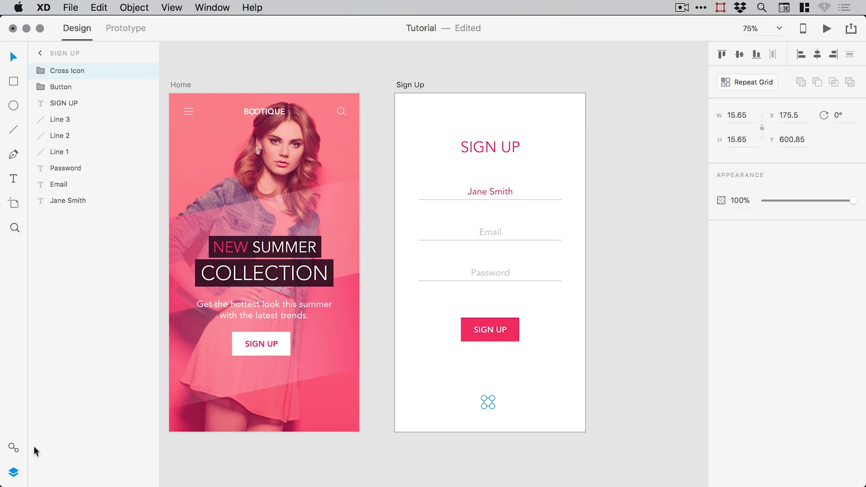
pyautogui.click(14, 472)
pyautogui.press('z')
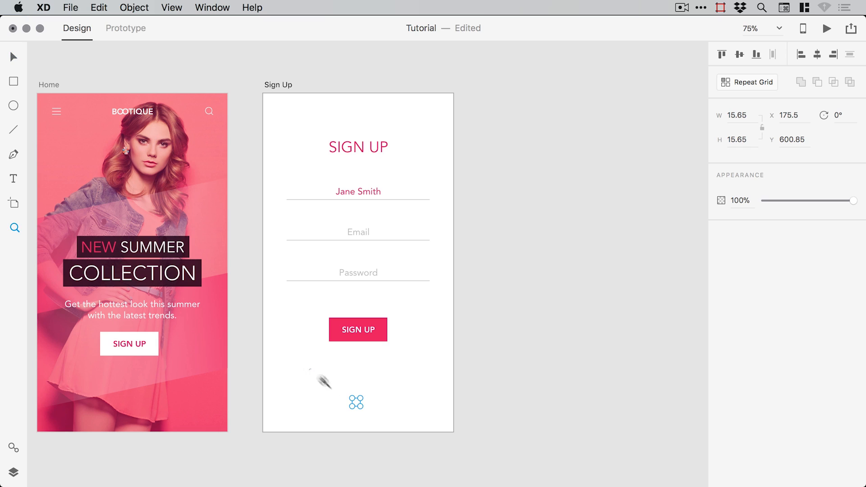
pyautogui.moveTo(310, 373); pyautogui.dragTo(414, 438)
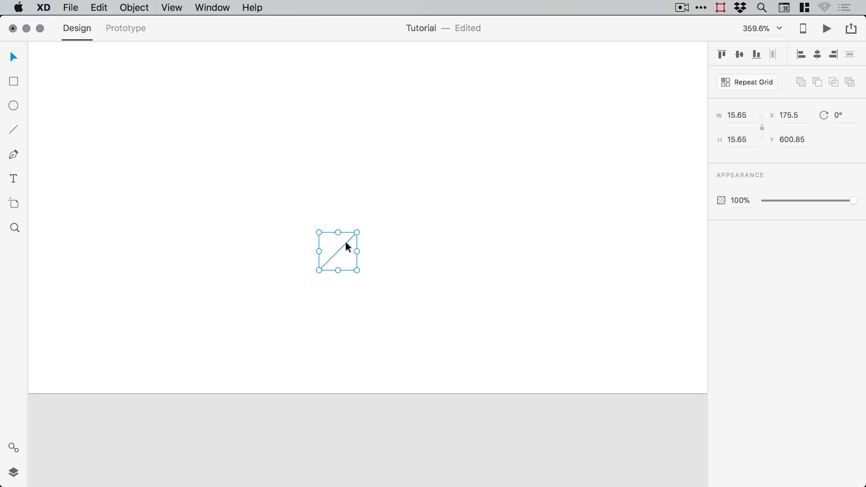
# - Change the border of both cross lines to the grey swatch #BCBCBC
pyautogui.doubleClick(345, 241)
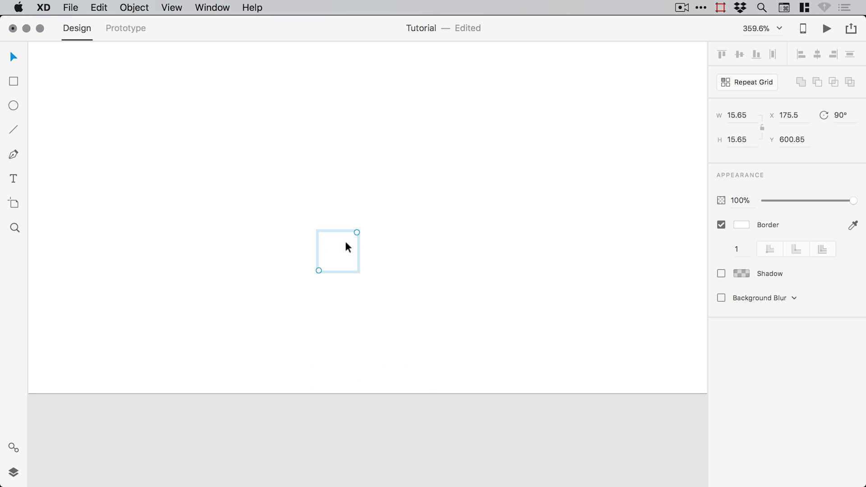
pyautogui.click(740, 225)
pyautogui.click(596, 295)
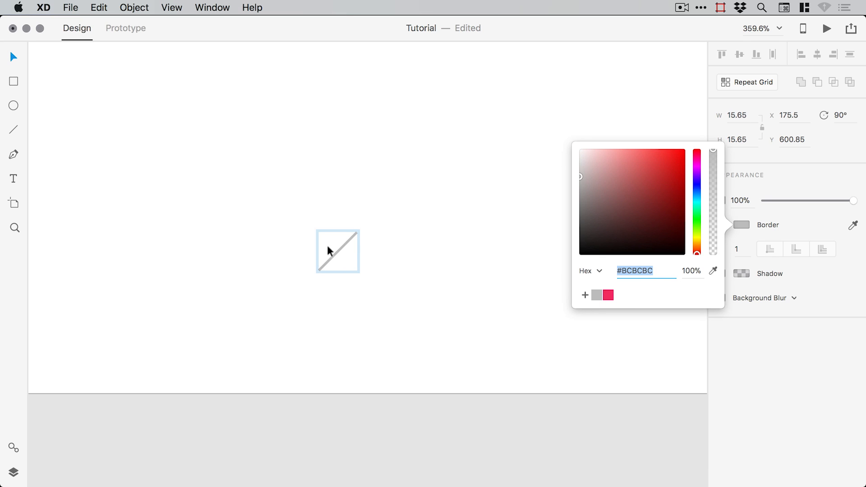
pyautogui.click(331, 244)
pyautogui.doubleClick(328, 242)
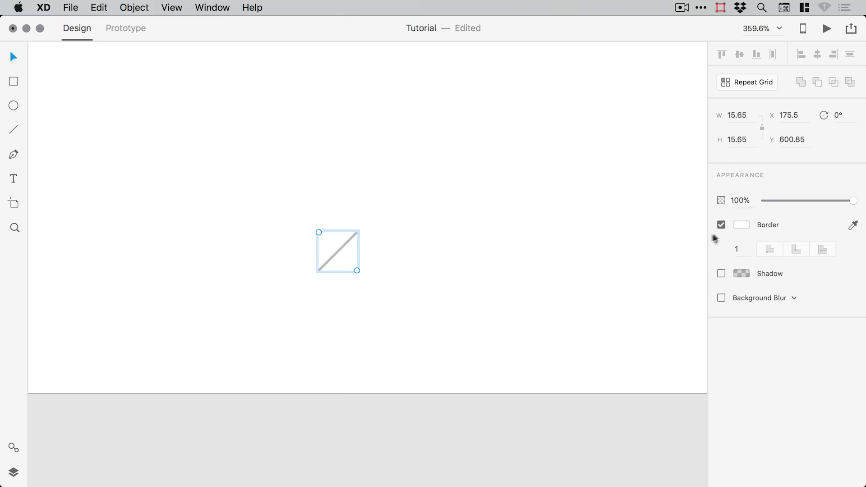
pyautogui.click(740, 224)
pyautogui.click(597, 294)
pyautogui.click(393, 432)
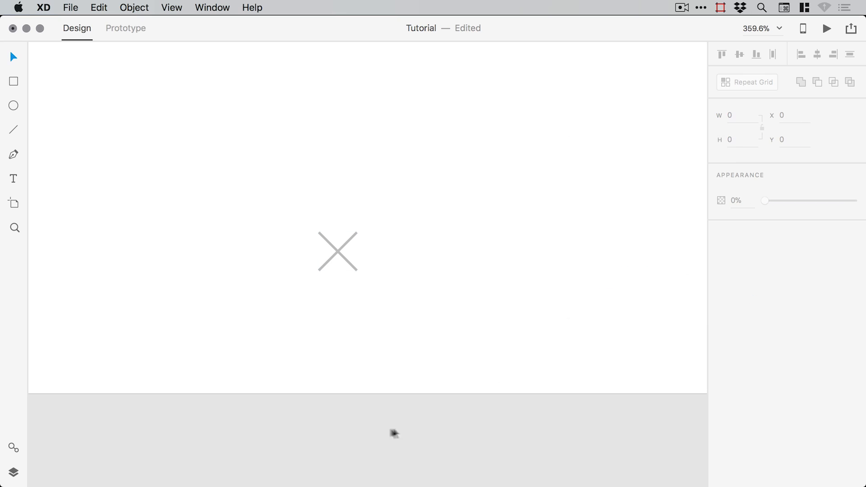
# - Centre the Cross Icon horizontally on the Sign Up artboard
pyautogui.click(332, 245)
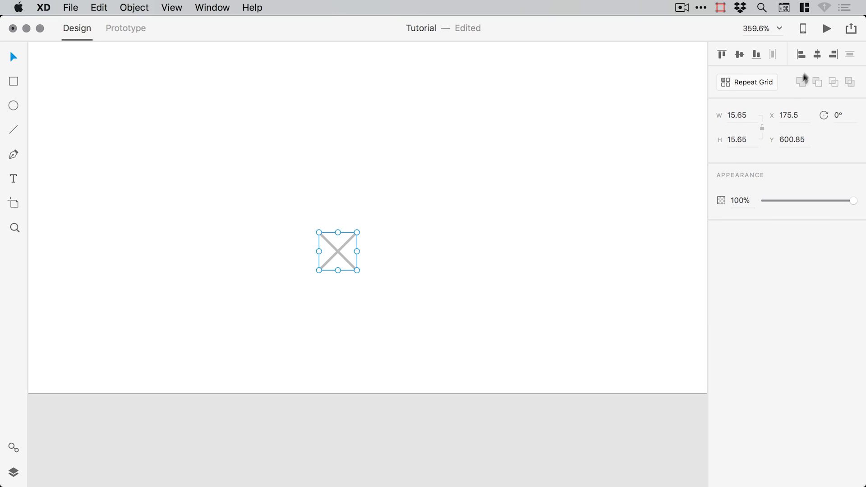
pyautogui.click(817, 56)
pyautogui.press('super+0')
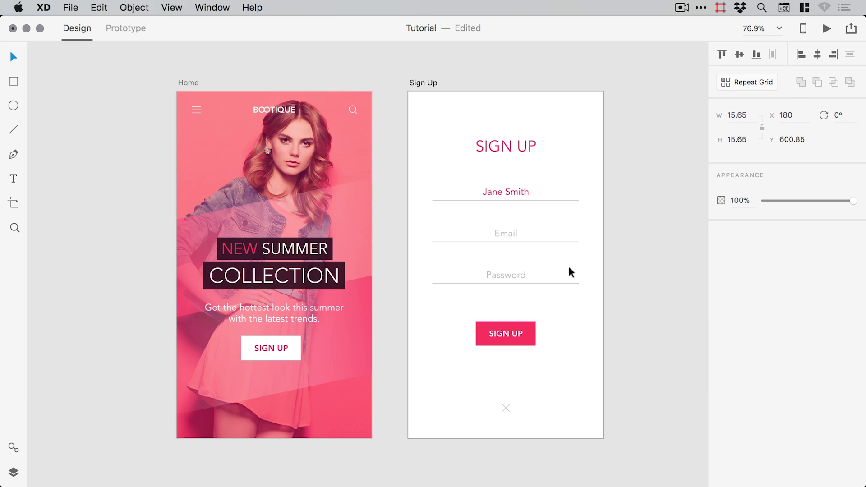
# - Nudge the whole Sign Up form down slightly
pyautogui.click(659, 235)
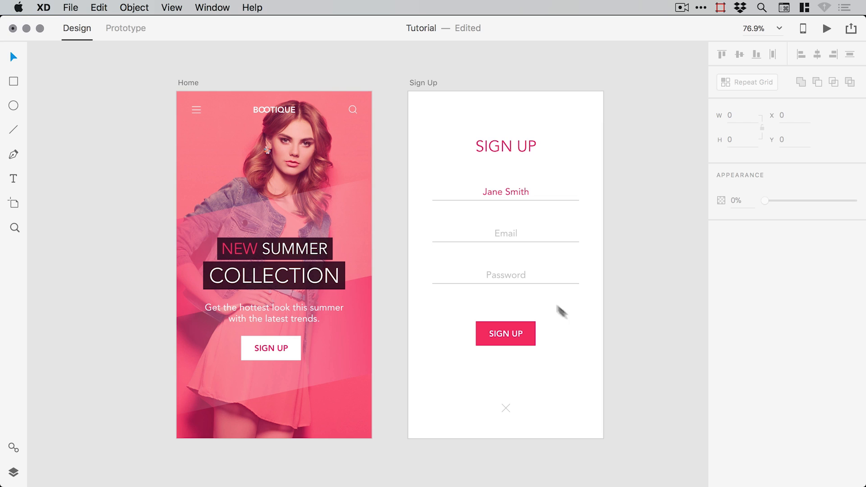
pyautogui.click(523, 153)
pyautogui.moveTo(657, 128); pyautogui.dragTo(435, 348)
pyautogui.press('Down')
pyautogui.press('Down')
pyautogui.press('Down')
pyautogui.press('Down')
pyautogui.press('Down')
pyautogui.press('Down')
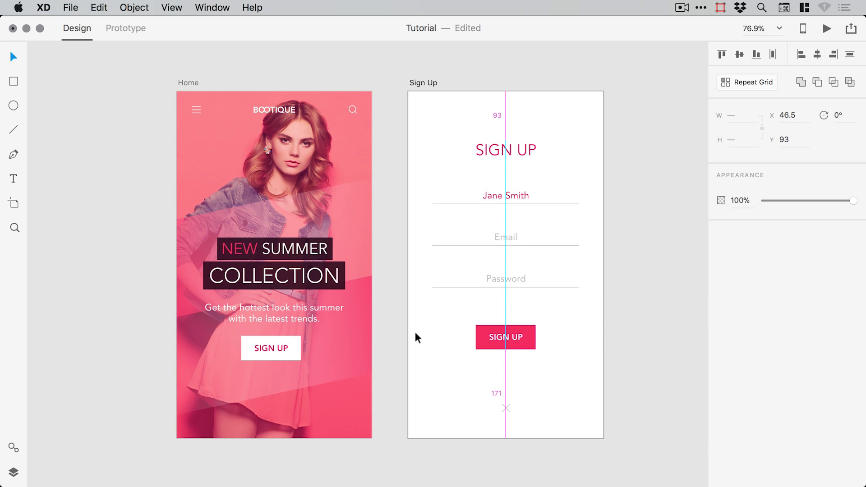
pyautogui.click(620, 377)
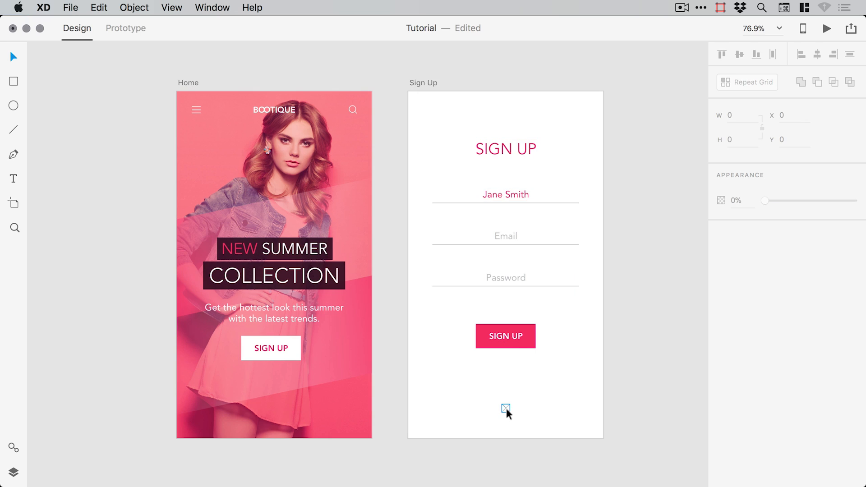
# - Drag the cross icon to the artboard's bottom edge, then raise it 30 px
pyautogui.moveTo(506, 407); pyautogui.dragTo(506, 433)
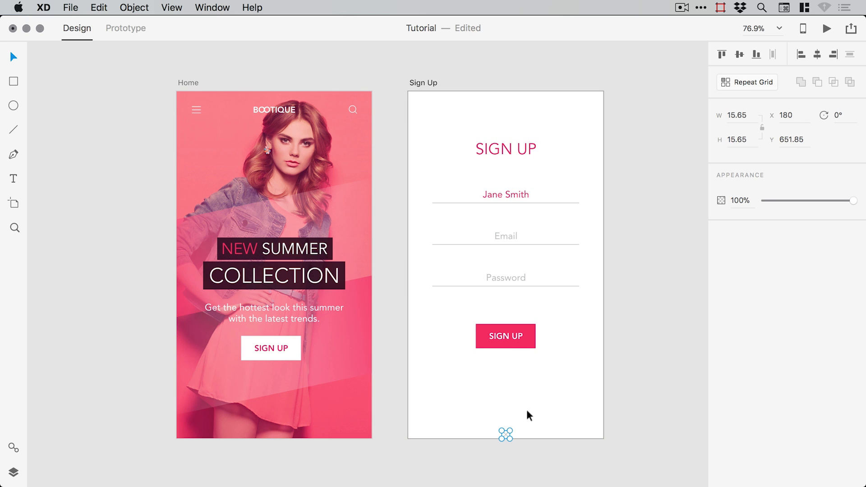
pyautogui.hotkey('shift', 'Up')
pyautogui.hotkey('shift', 'Up')
pyautogui.hotkey('shift', 'Up')
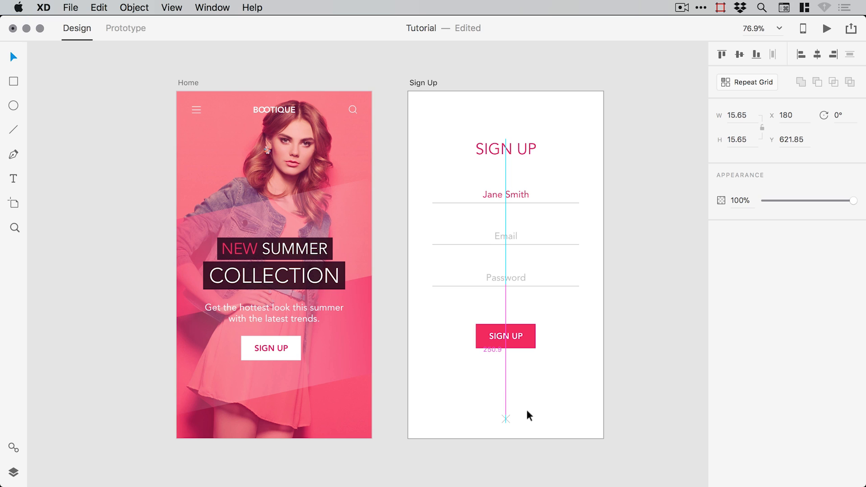
pyautogui.click(648, 340)
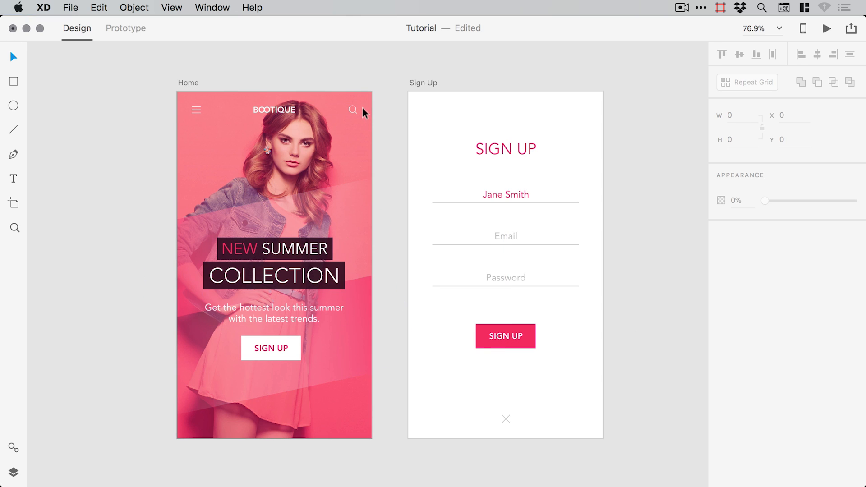
# - Nudge the title, fields and button down one more step, to Y 103
pyautogui.moveTo(664, 375); pyautogui.dragTo(442, 124)
pyautogui.press('Down')
pyautogui.press('Down')
pyautogui.press('Down')
pyautogui.press('Down')
pyautogui.press('Down')
pyautogui.press('Down')
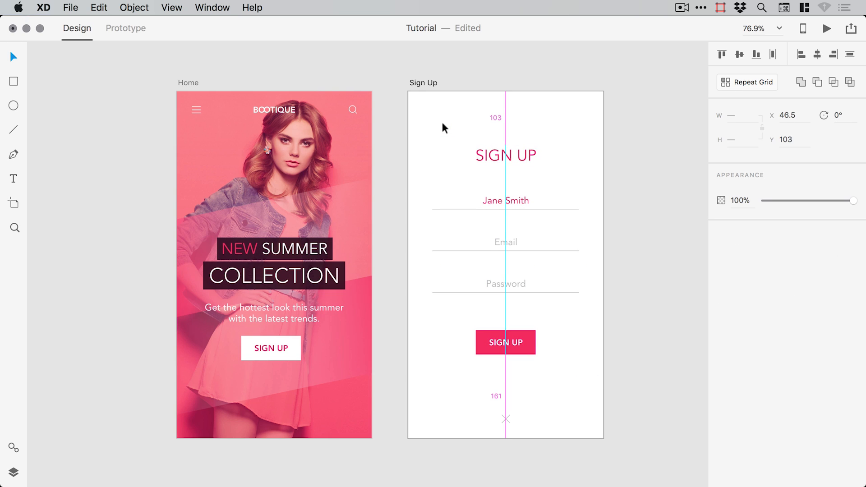
pyautogui.click(632, 263)
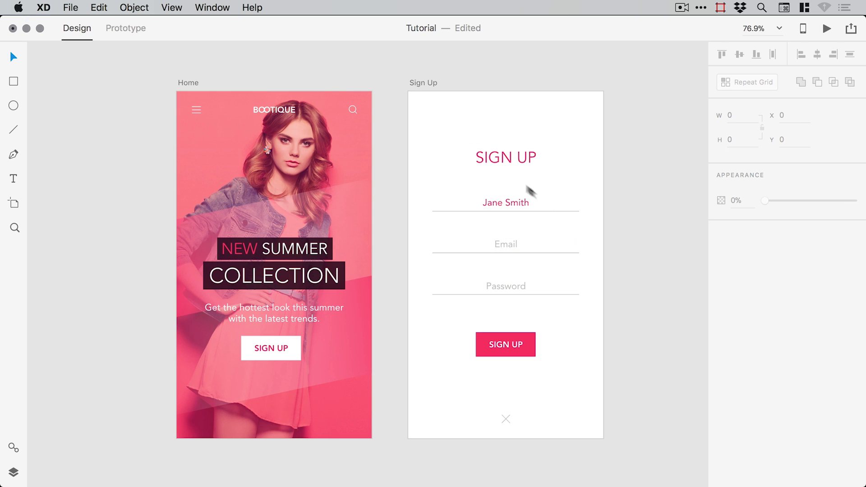